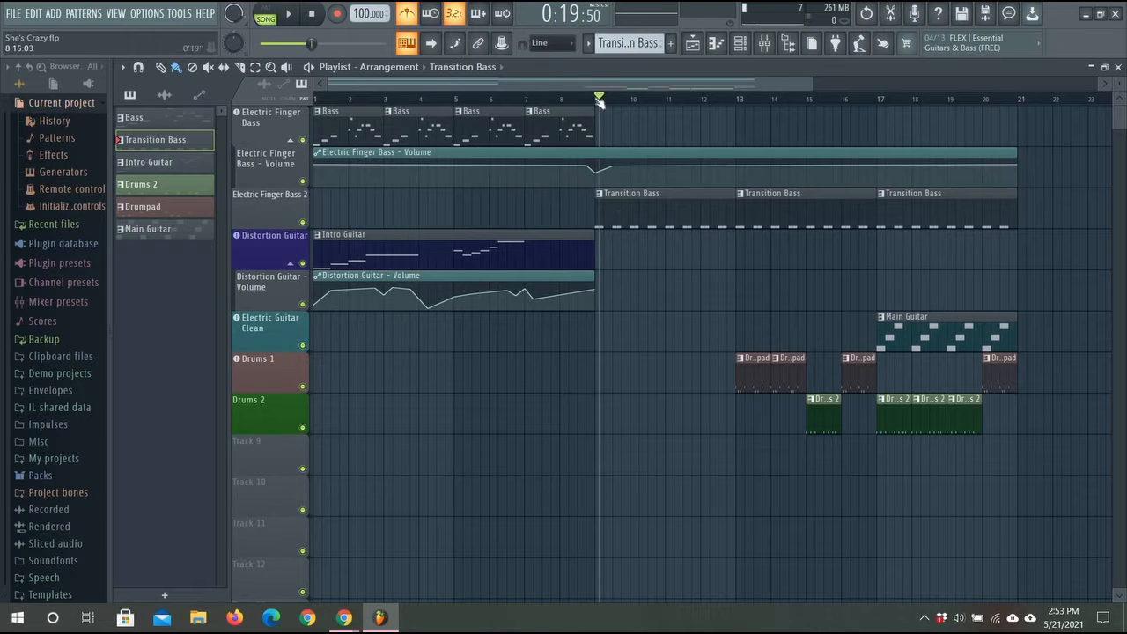
# - Play the arrangement from bar 9 through the Main Guitar section and stop playback
pyautogui.click(599, 99)
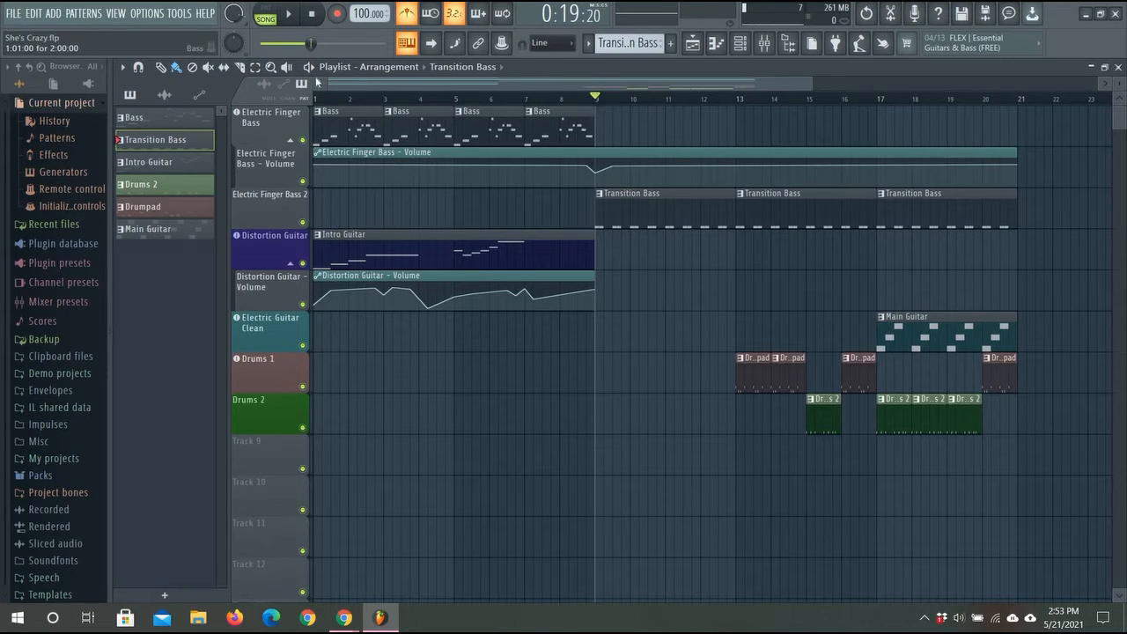
pyautogui.click(288, 15)
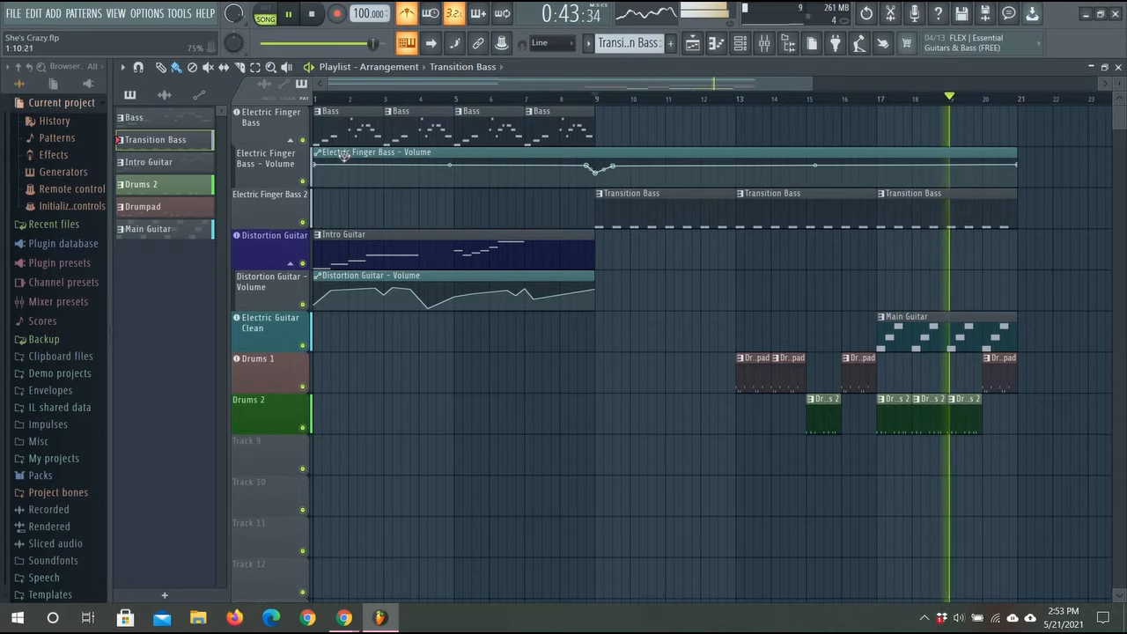
pyautogui.click(298, 15)
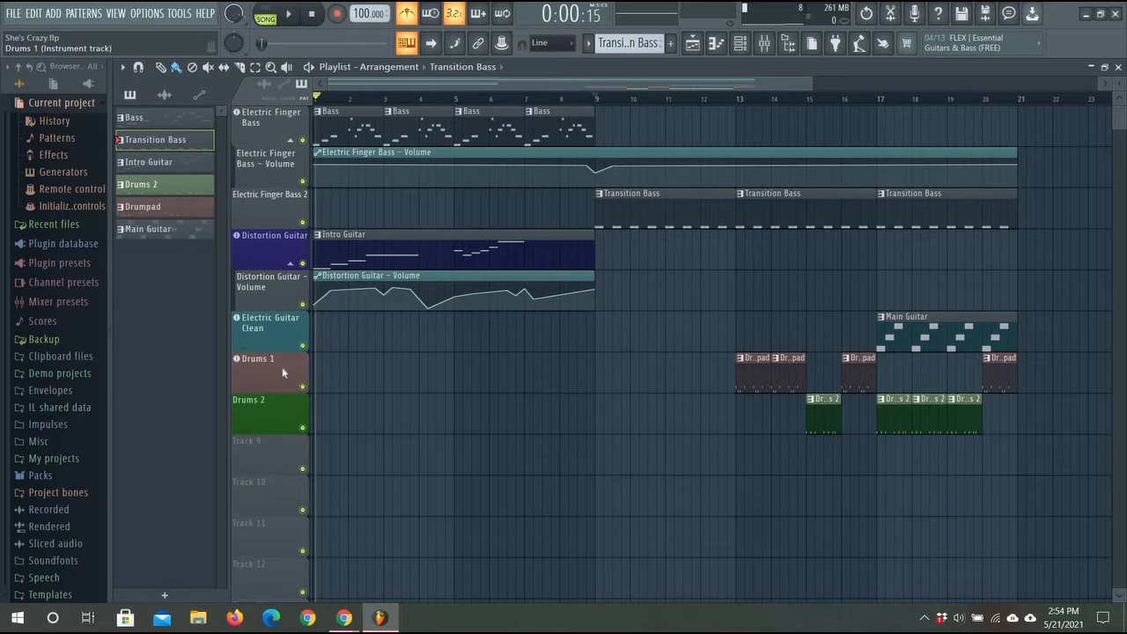
# - Examine the 808 Kick and 808 HiHat steps and their velocities in the Drumpad pattern's channel rack
pyautogui.click(170, 212)
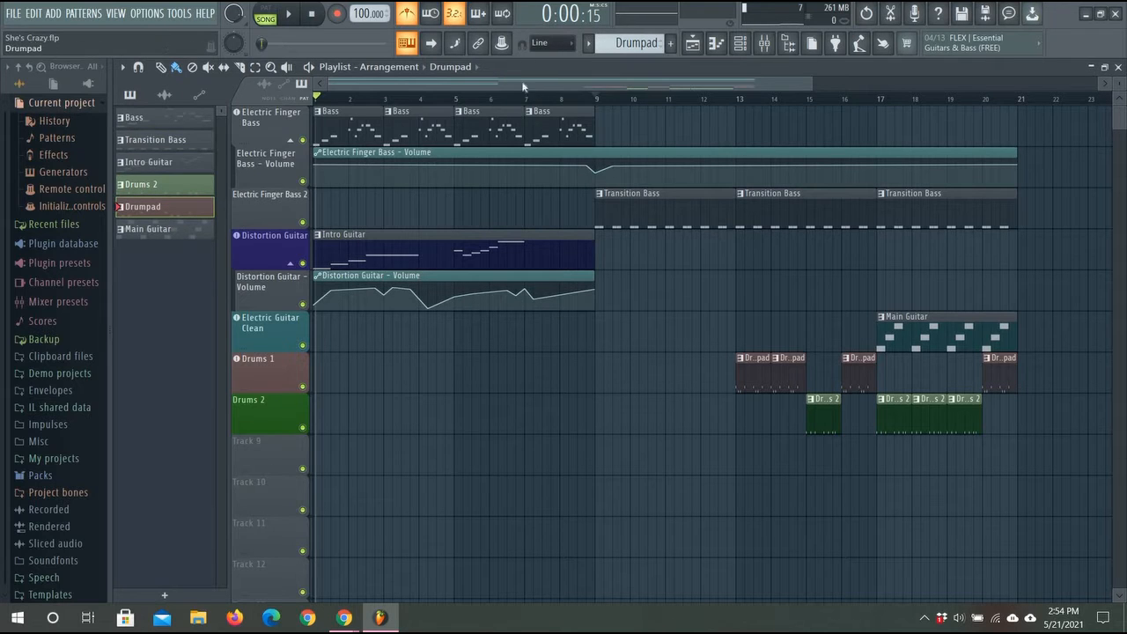
pyautogui.click(743, 49)
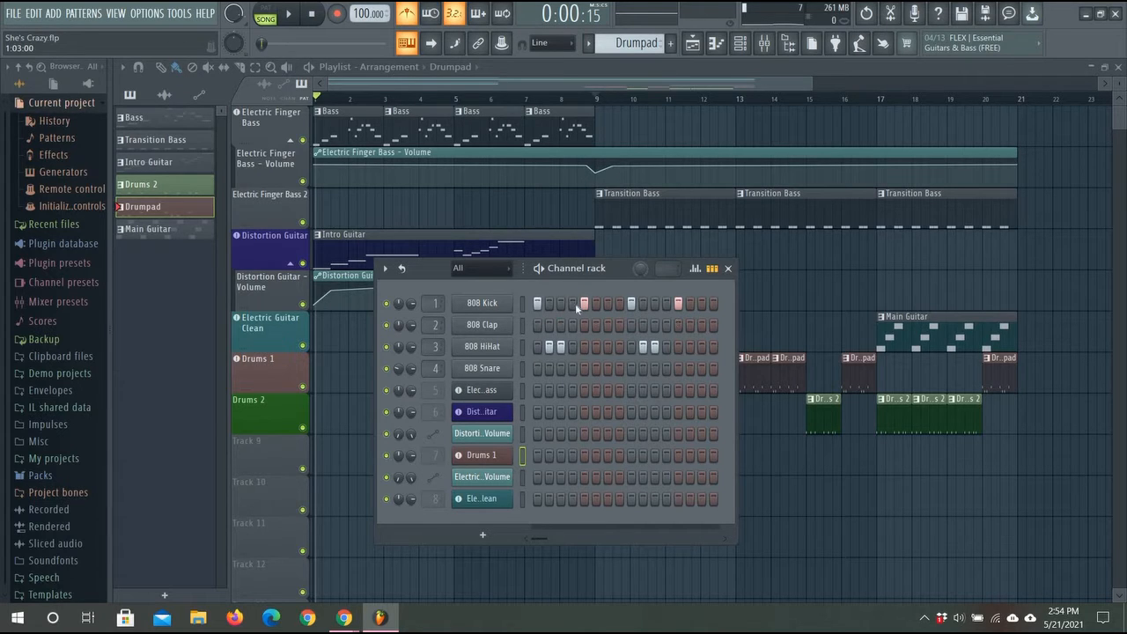
pyautogui.click(522, 303)
pyautogui.click(695, 270)
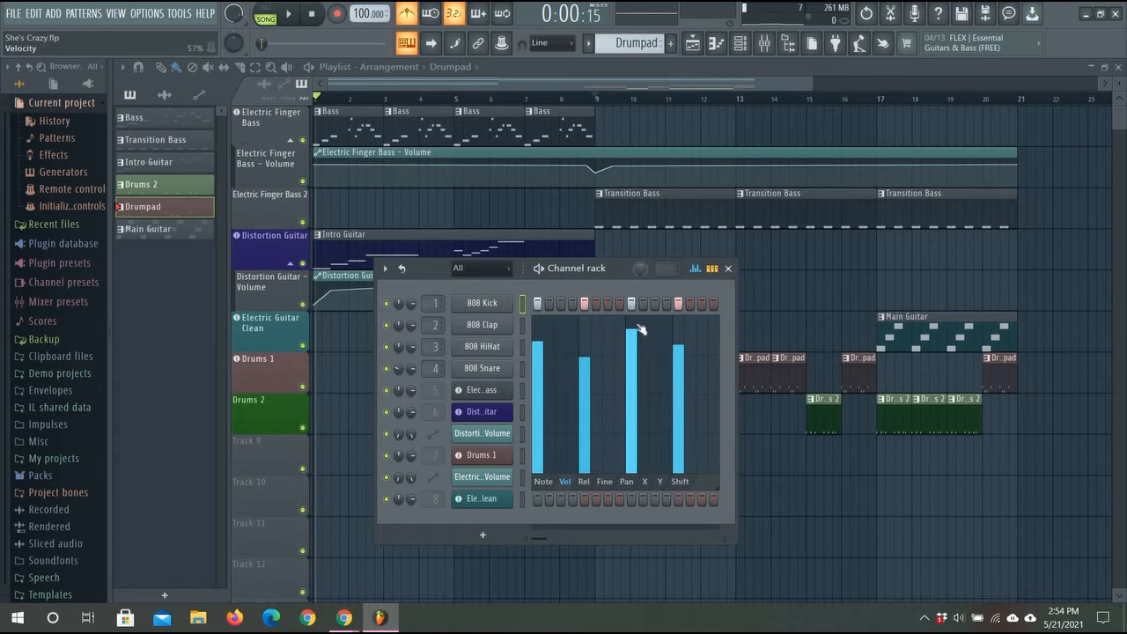
pyautogui.click(696, 269)
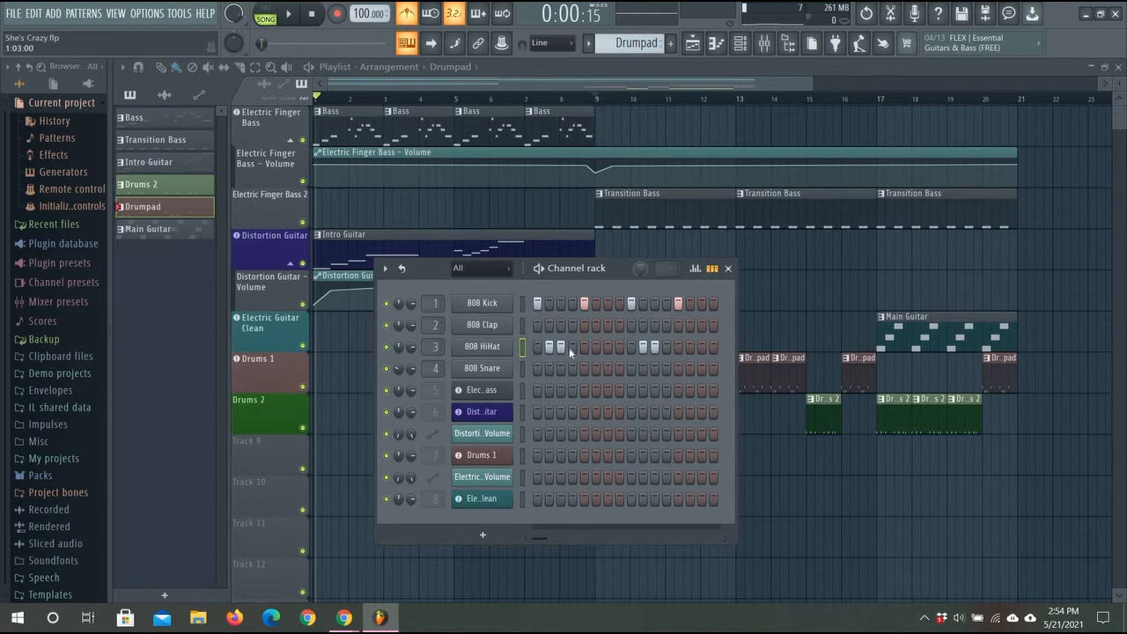
pyautogui.click(696, 268)
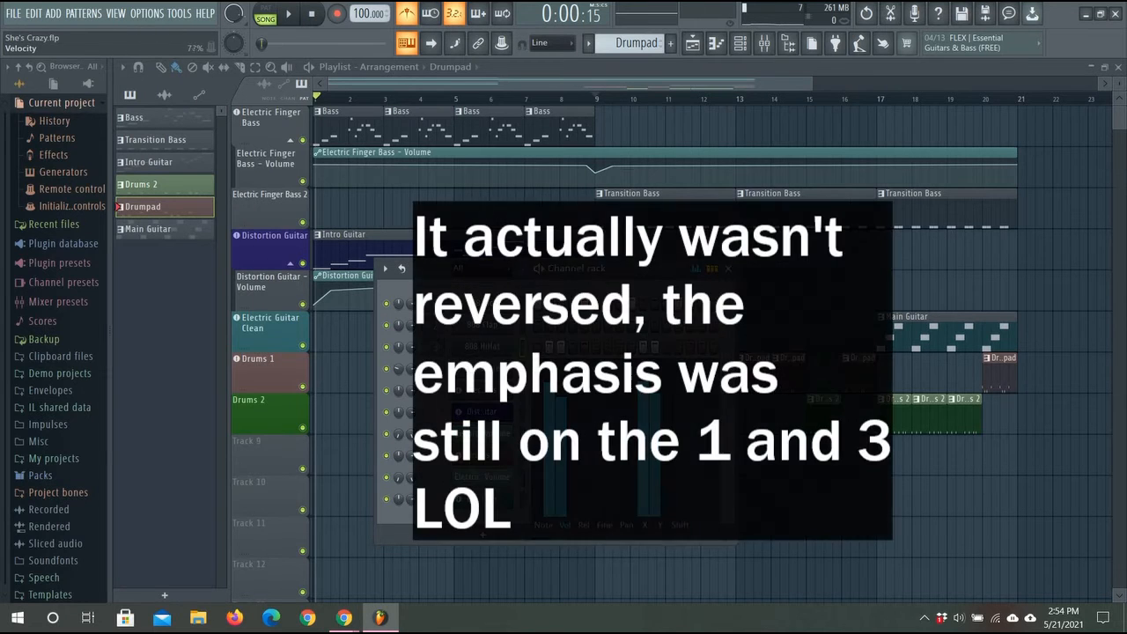
pyautogui.click(696, 268)
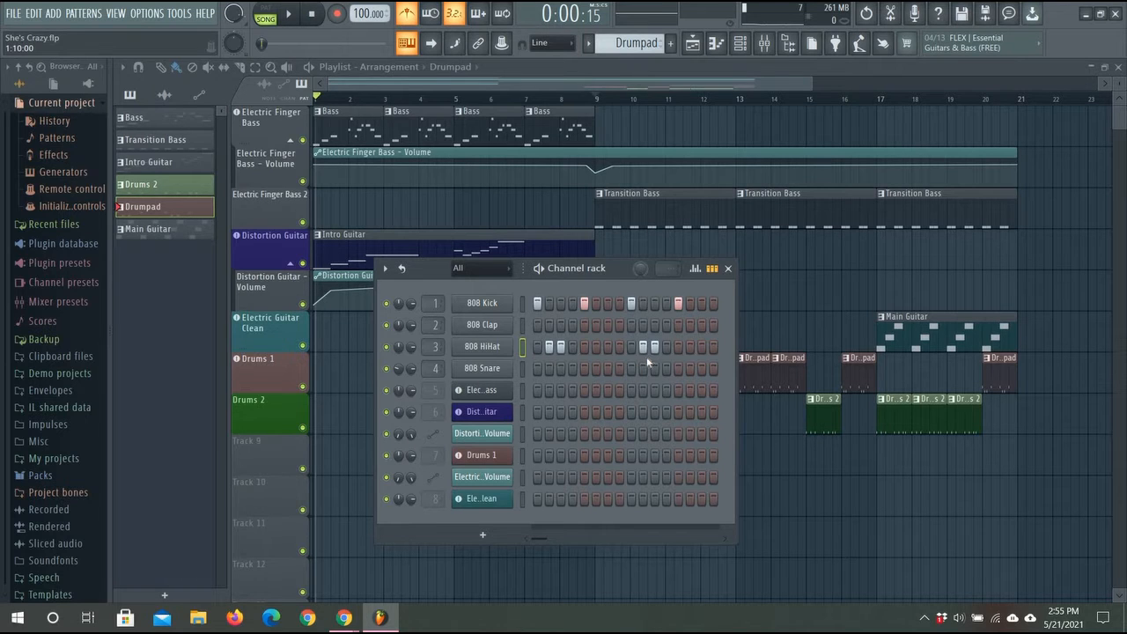
pyautogui.click(729, 269)
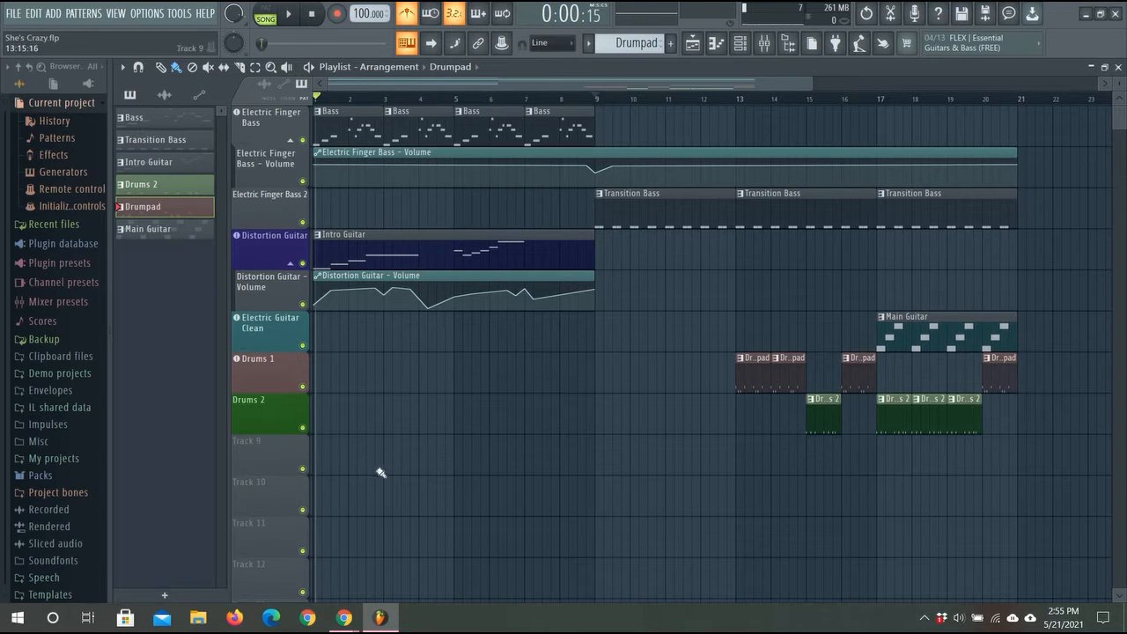
# - Review the Drums 2 pattern's steps in the channel rack and listen to it in pattern mode
pyautogui.click(147, 185)
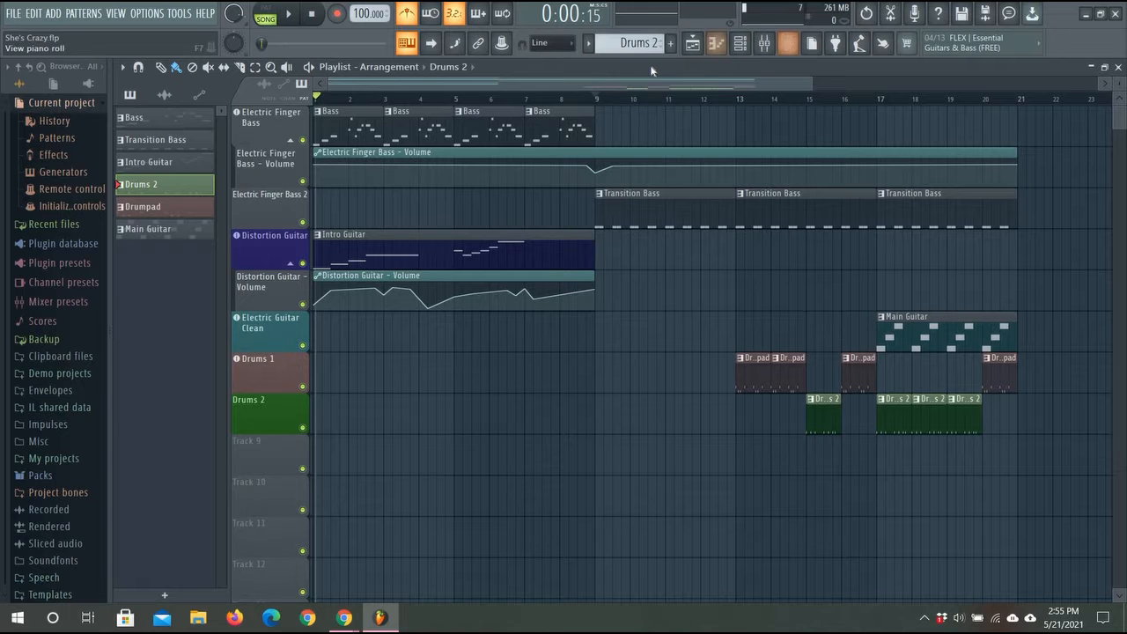
pyautogui.click(740, 43)
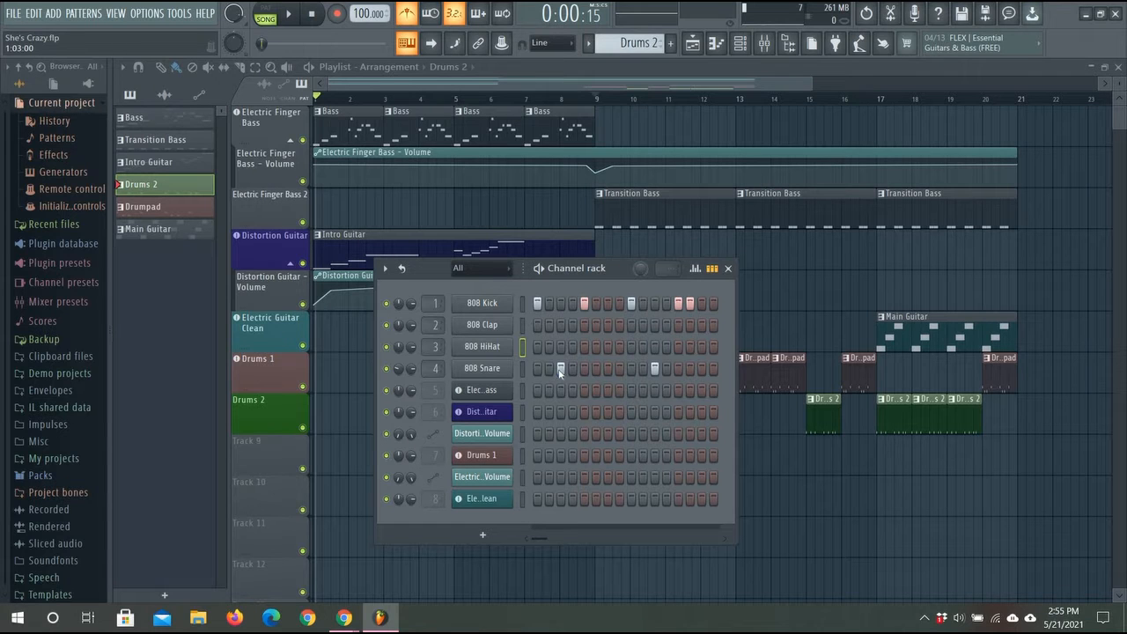
pyautogui.click(265, 14)
pyautogui.click(290, 16)
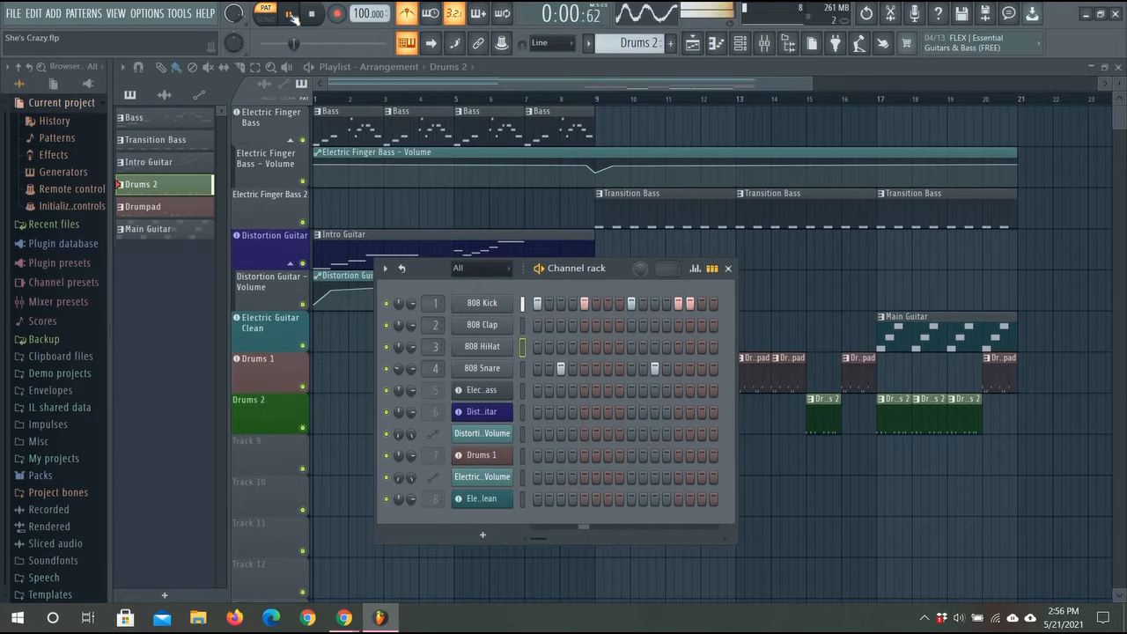
pyautogui.click(289, 14)
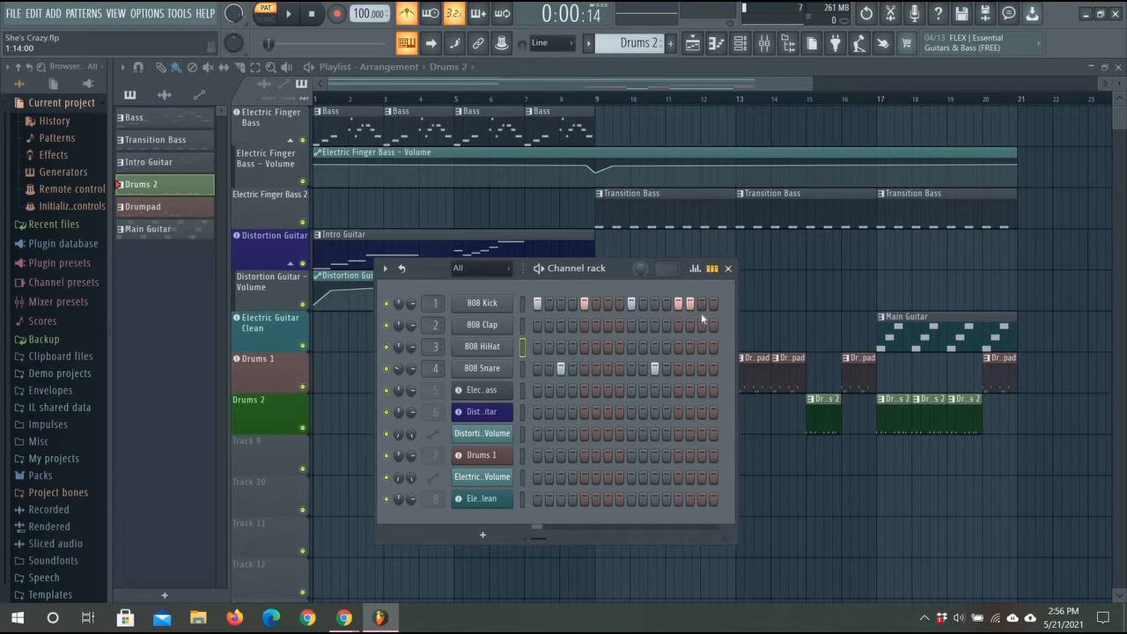
pyautogui.click(727, 268)
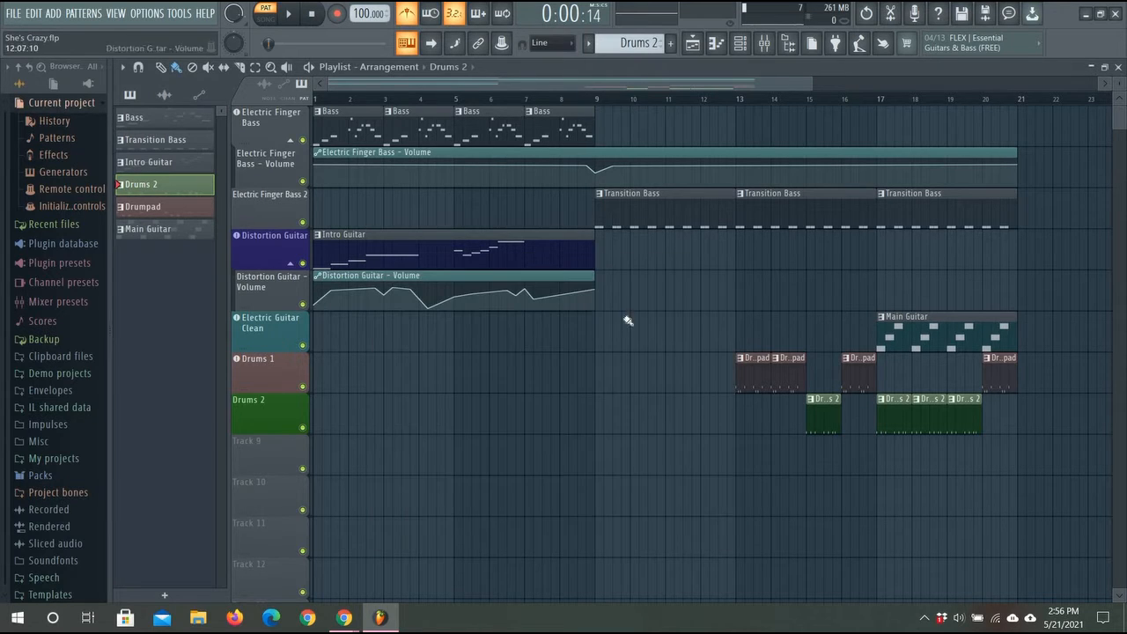
# - Return to song mode and play the full arrangement from the start
pyautogui.click(268, 19)
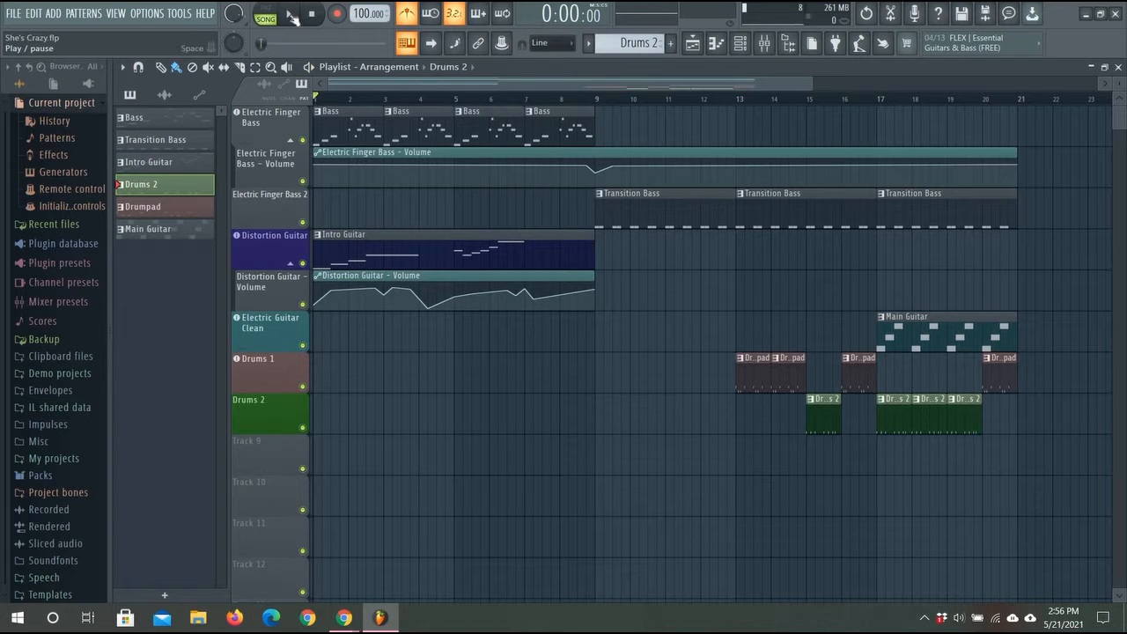
pyautogui.click(288, 13)
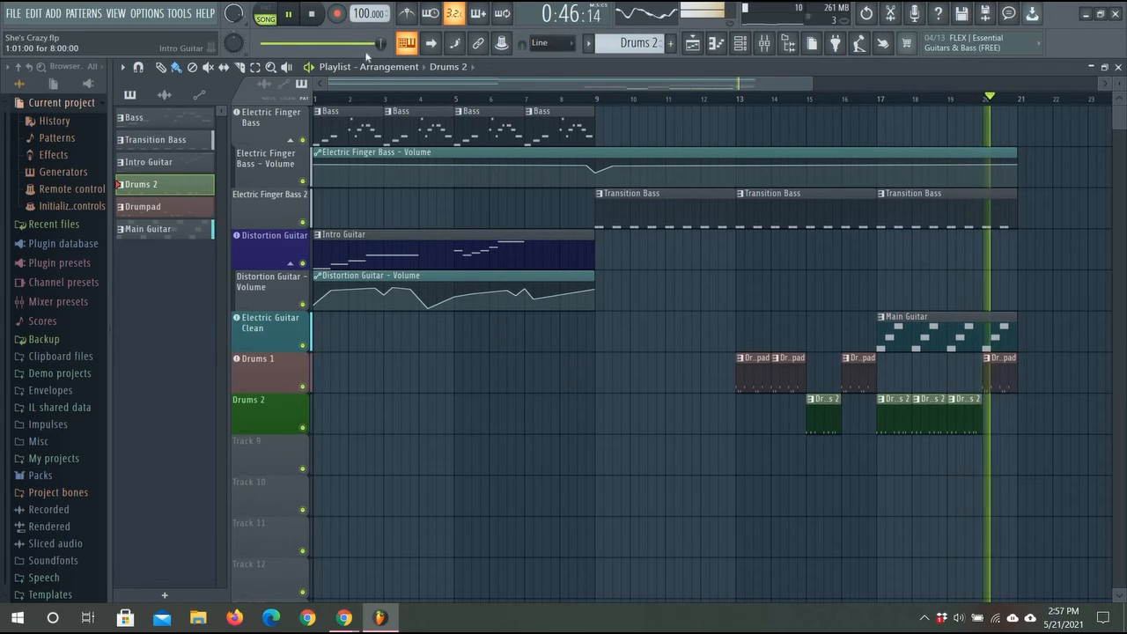
pyautogui.click(289, 16)
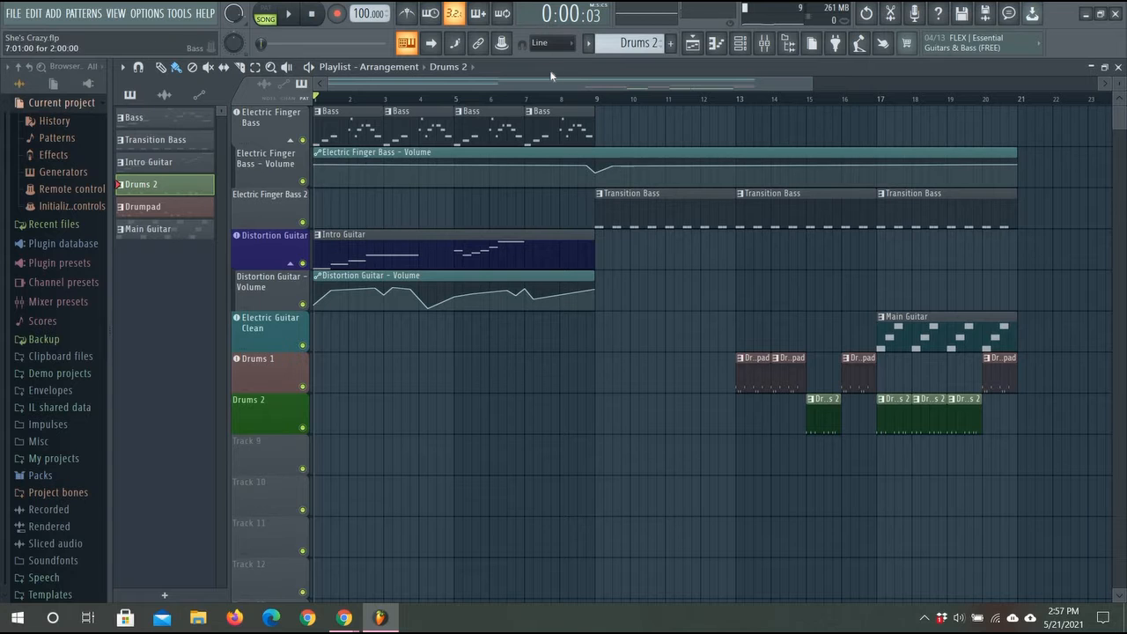
# - Insert an empty playlist track directly below the Electric Finger Bass 2 track
pyautogui.moveTo(584, 87); pyautogui.dragTo(559, 92)
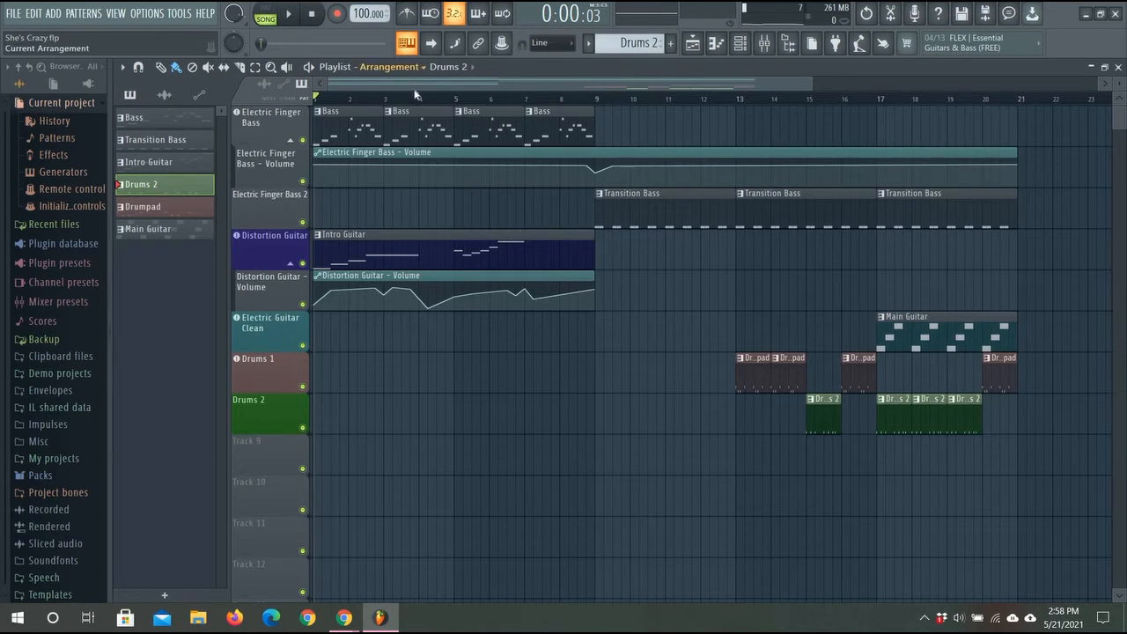
pyautogui.moveTo(425, 85); pyautogui.dragTo(504, 74)
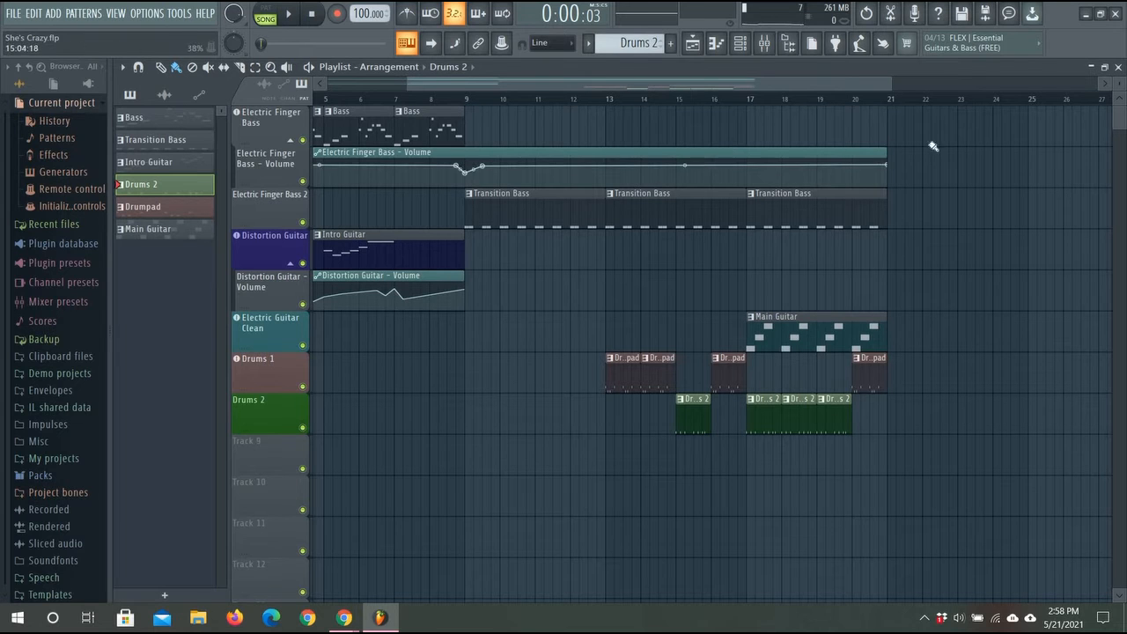
pyautogui.click(1108, 85)
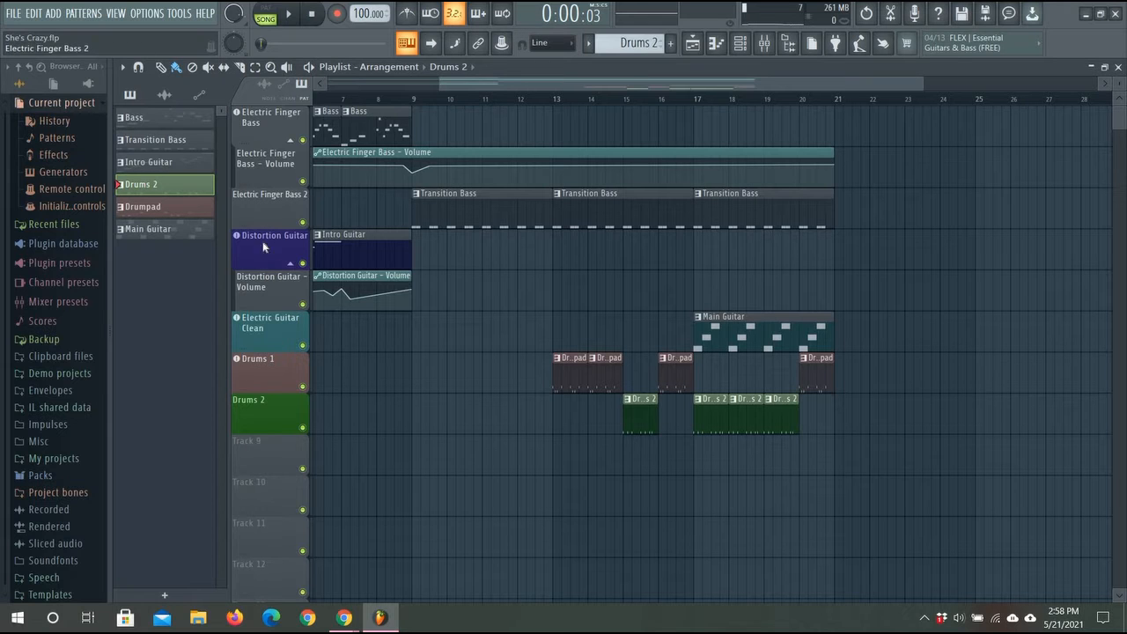
pyautogui.rightClick(267, 211)
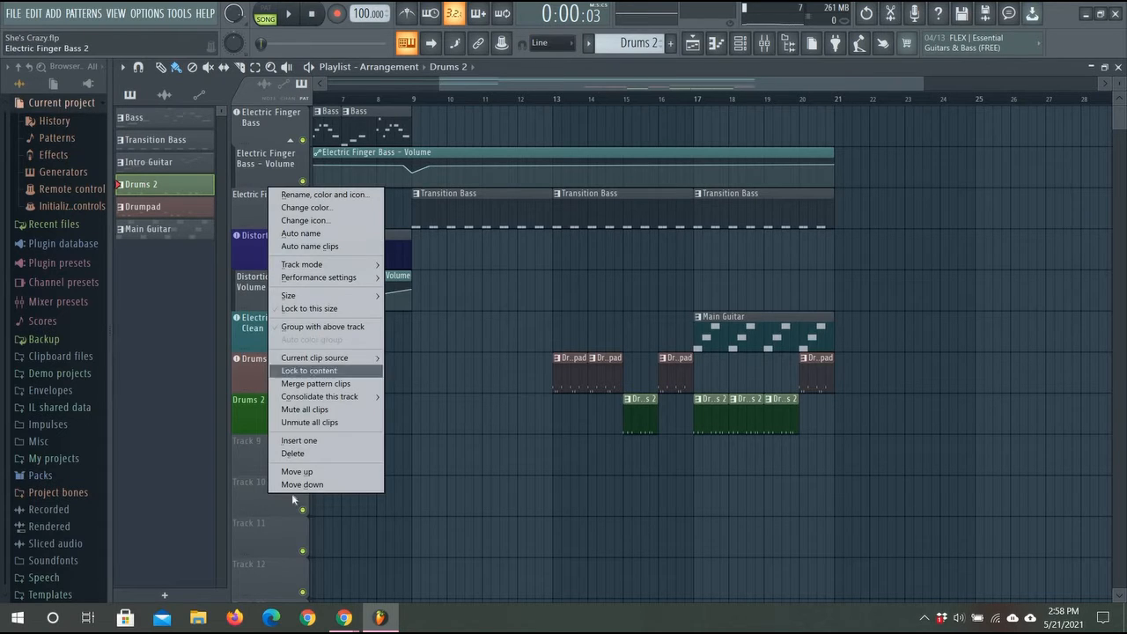
pyautogui.click(328, 441)
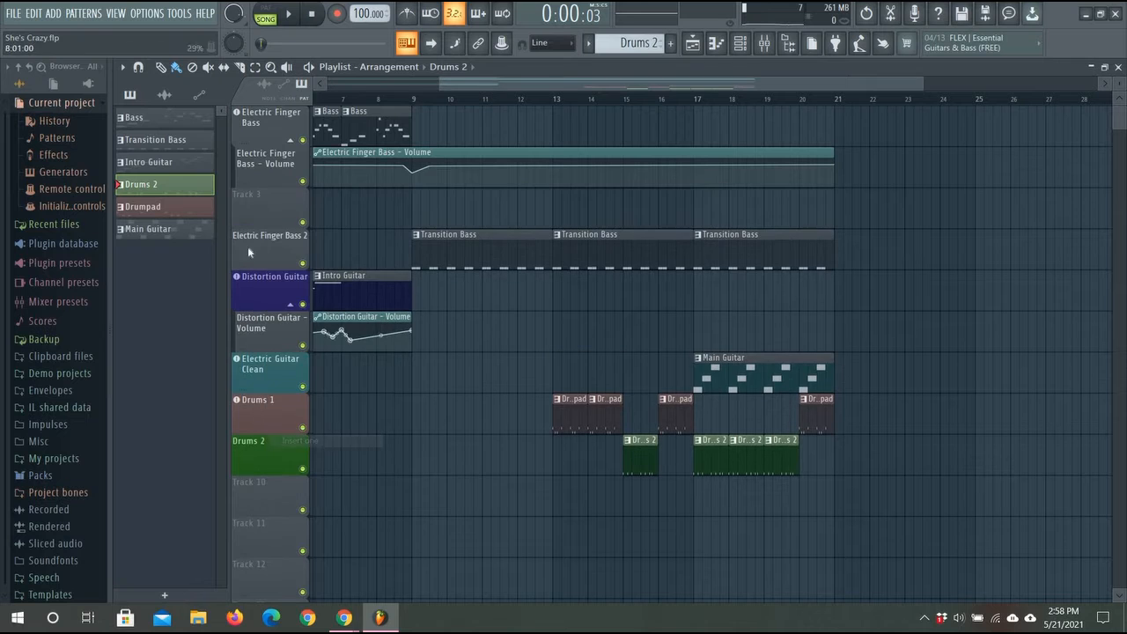
pyautogui.rightClick(278, 207)
pyautogui.click(344, 484)
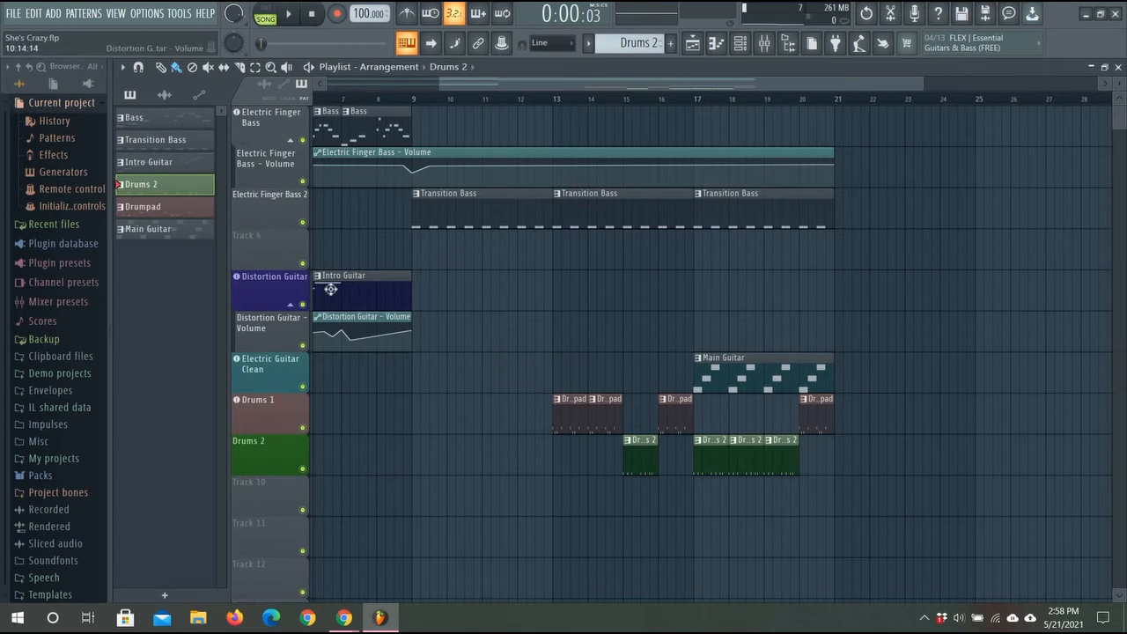
# - Clone the Transition Bass pattern
pyautogui.click(166, 141)
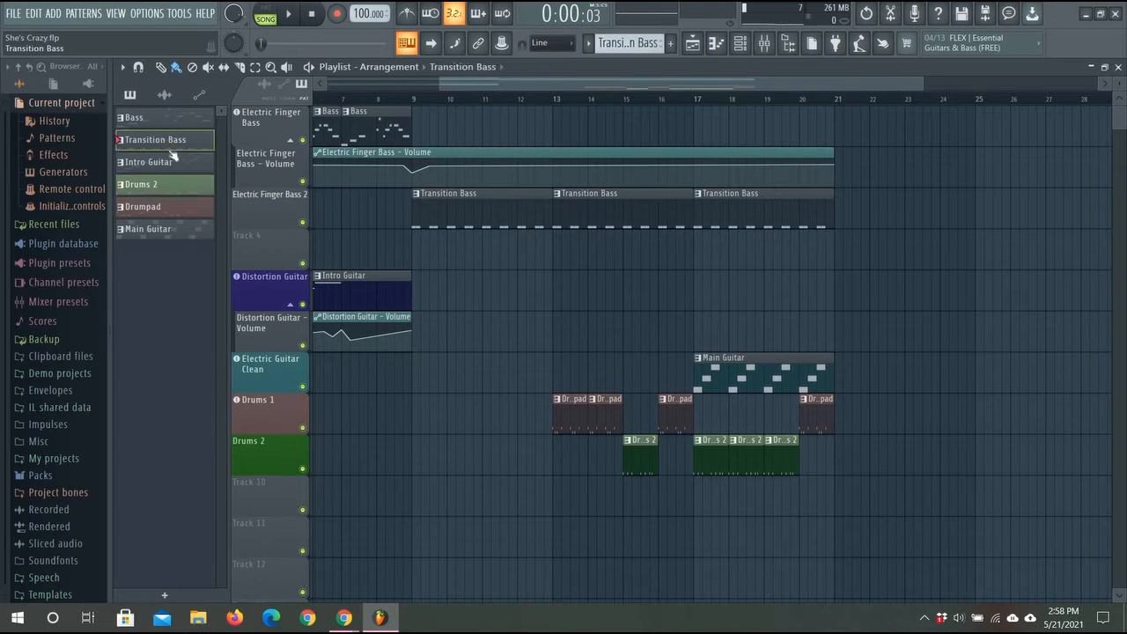
pyautogui.rightClick(176, 147)
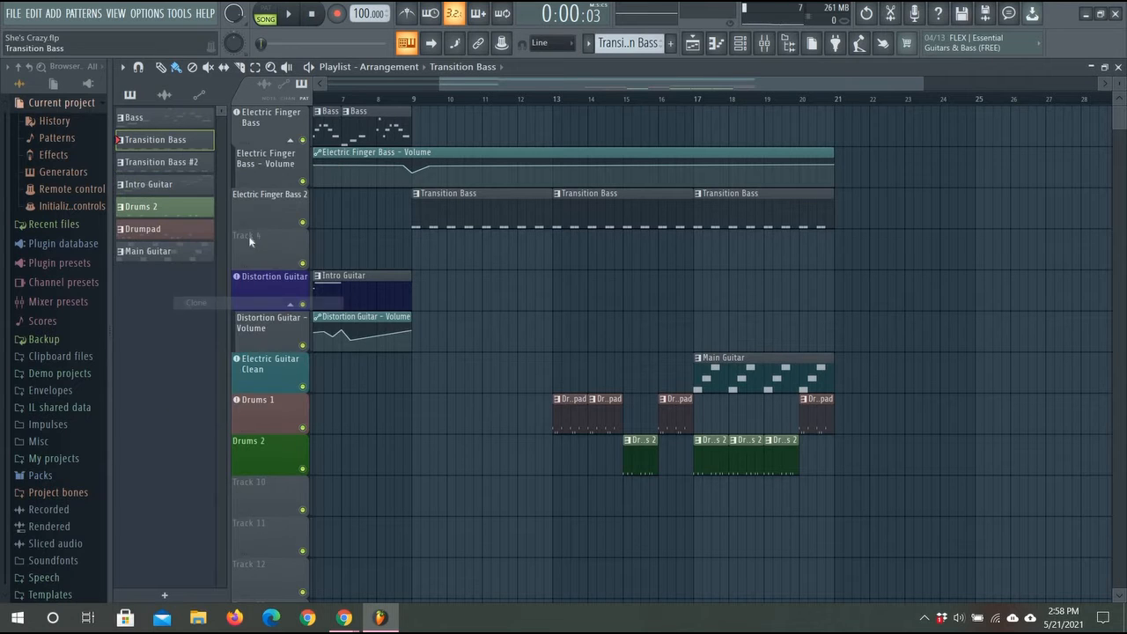
pyautogui.click(236, 308)
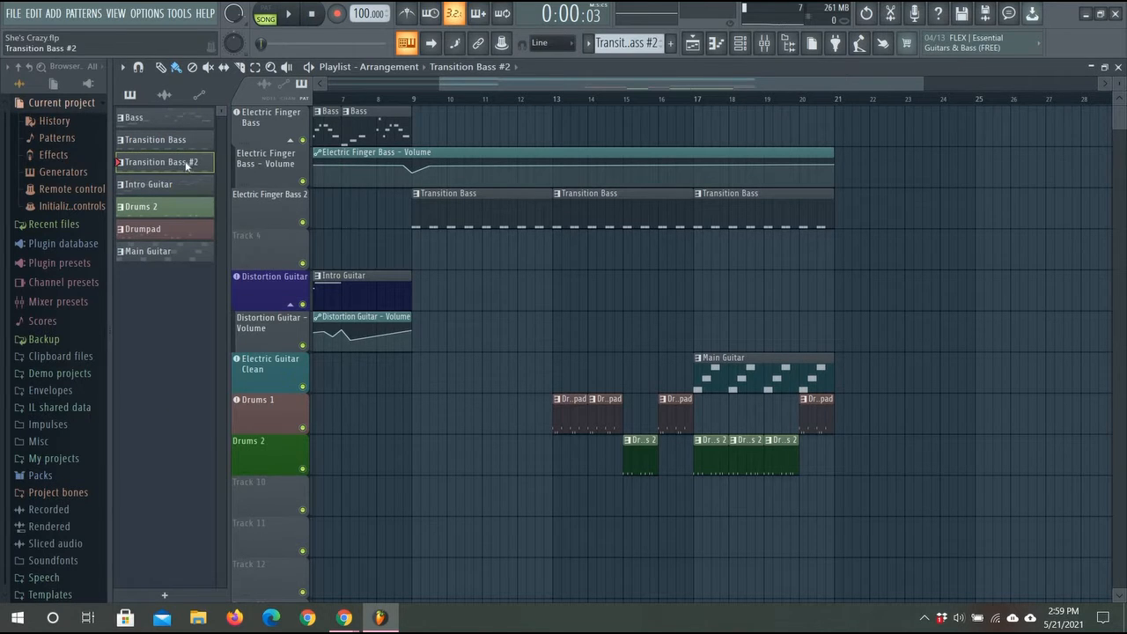
# - Rename the cloned Transition Bass pattern as Main Bass and color it purple
pyautogui.rightClick(186, 165)
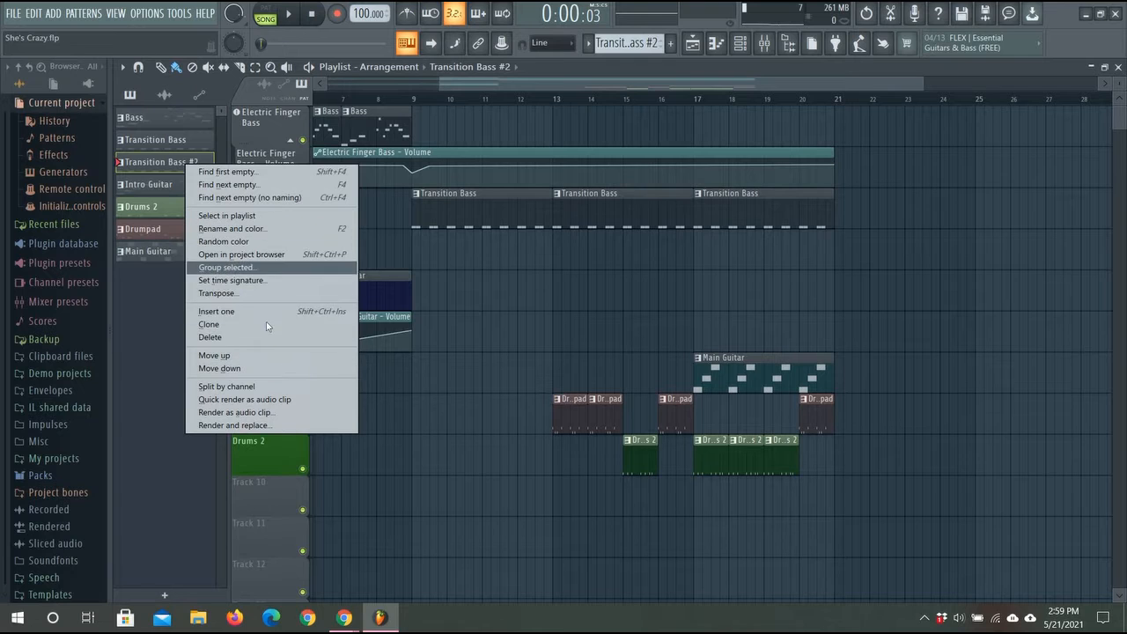
pyautogui.click(284, 230)
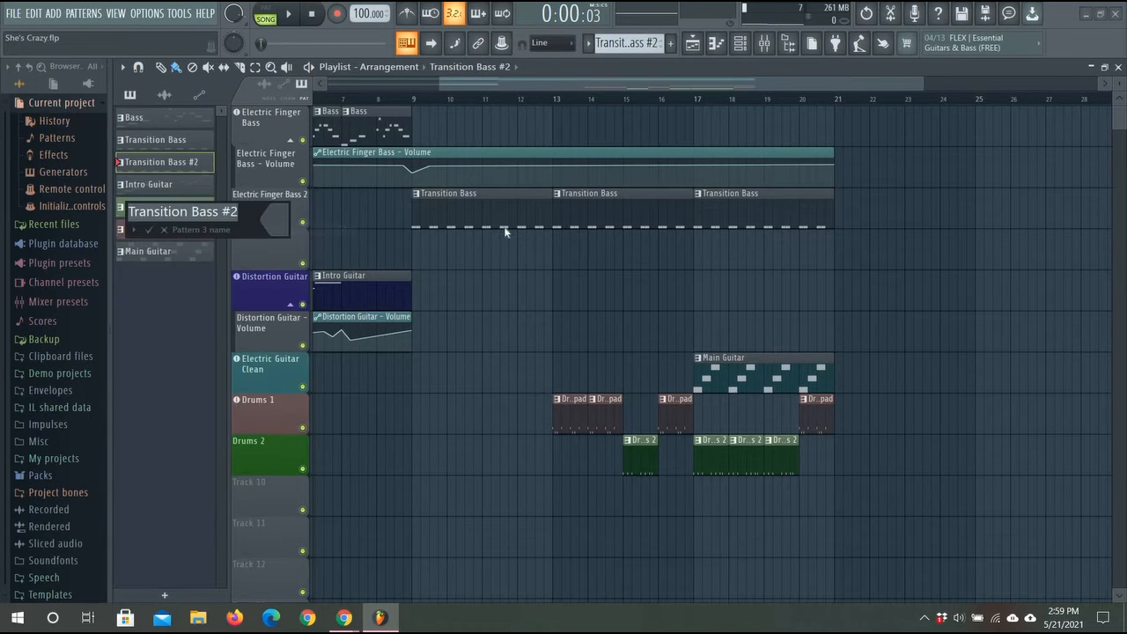
pyautogui.press('BackSpace')
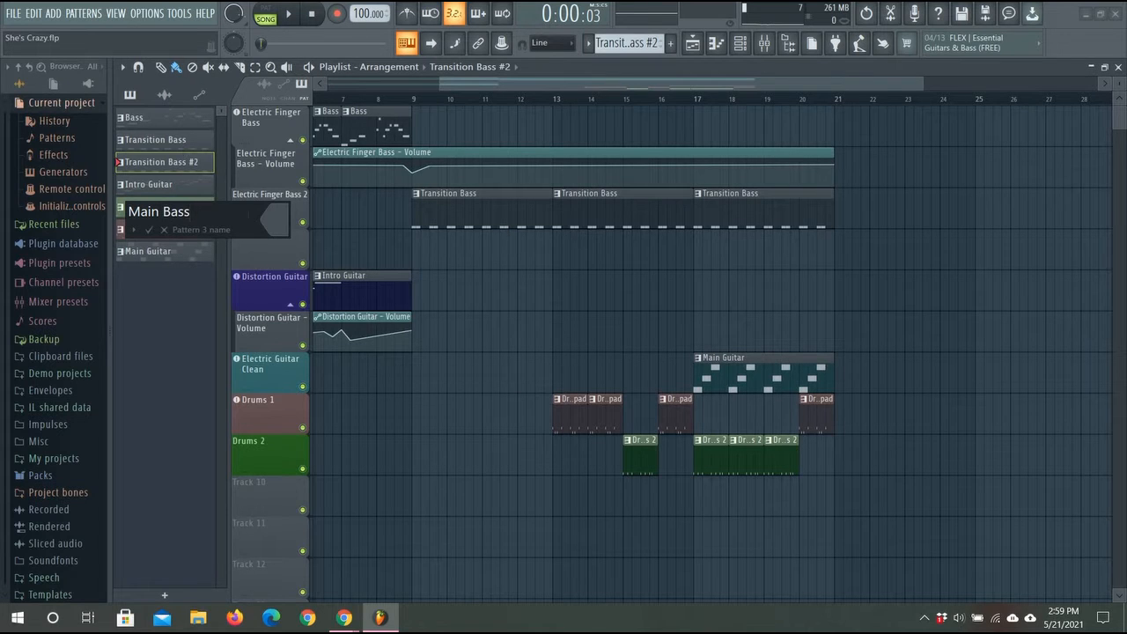
pyautogui.click(271, 219)
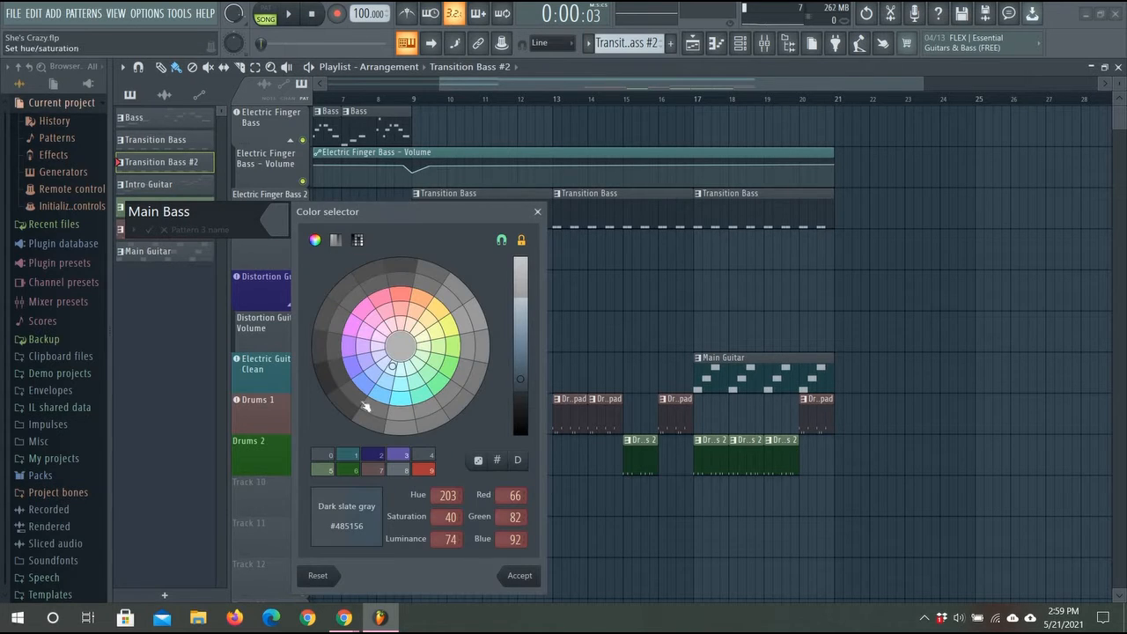
pyautogui.click(354, 365)
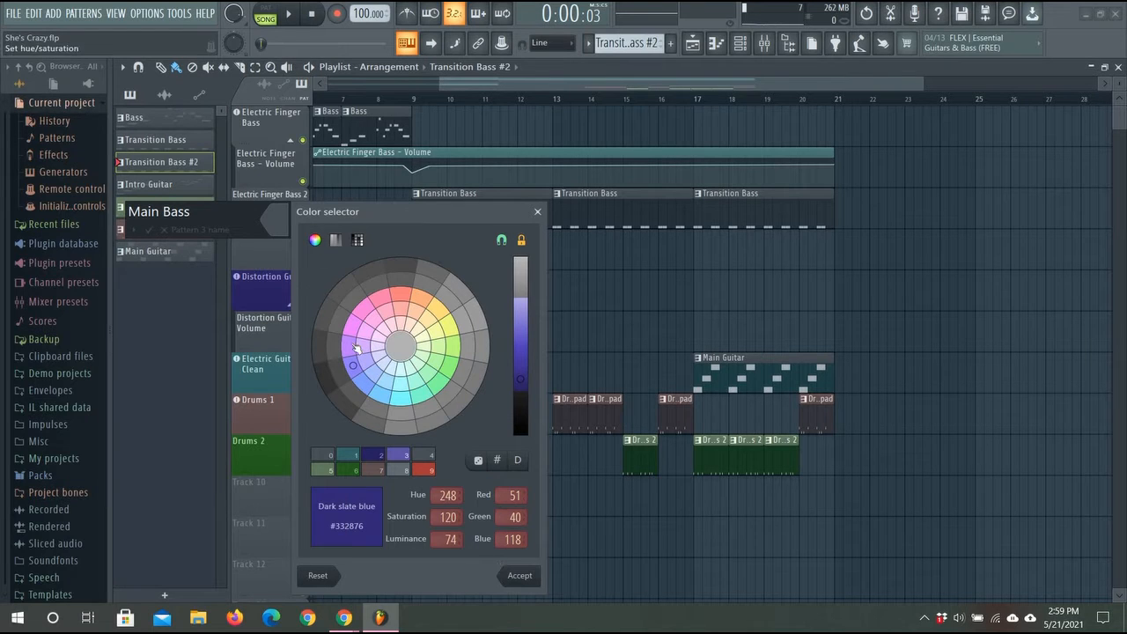
pyautogui.click(518, 575)
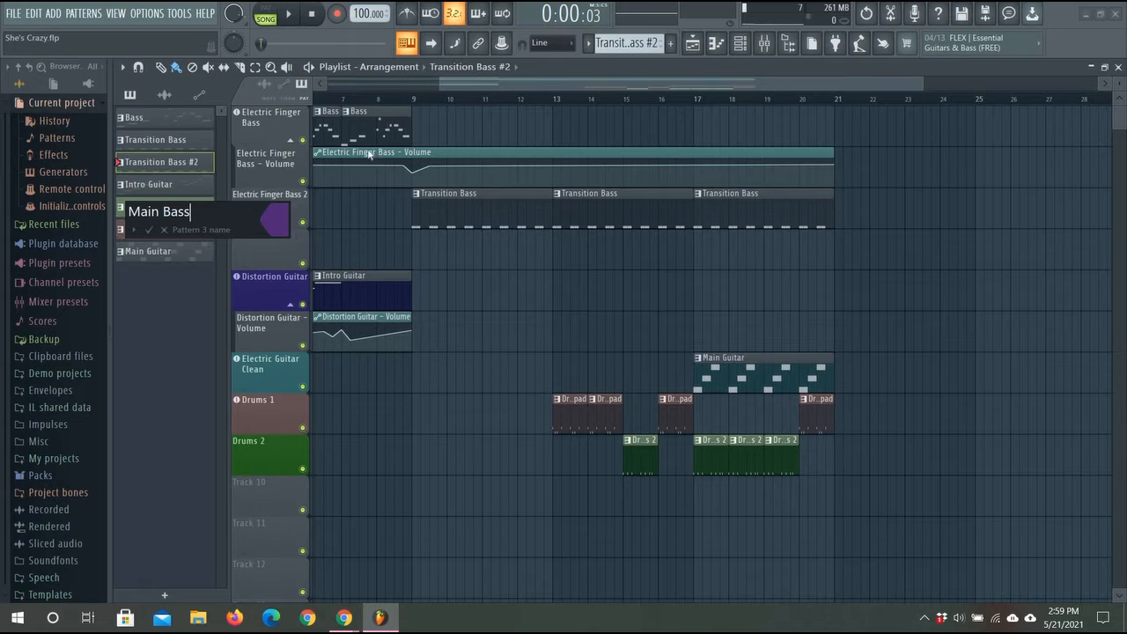
pyautogui.press('Return')
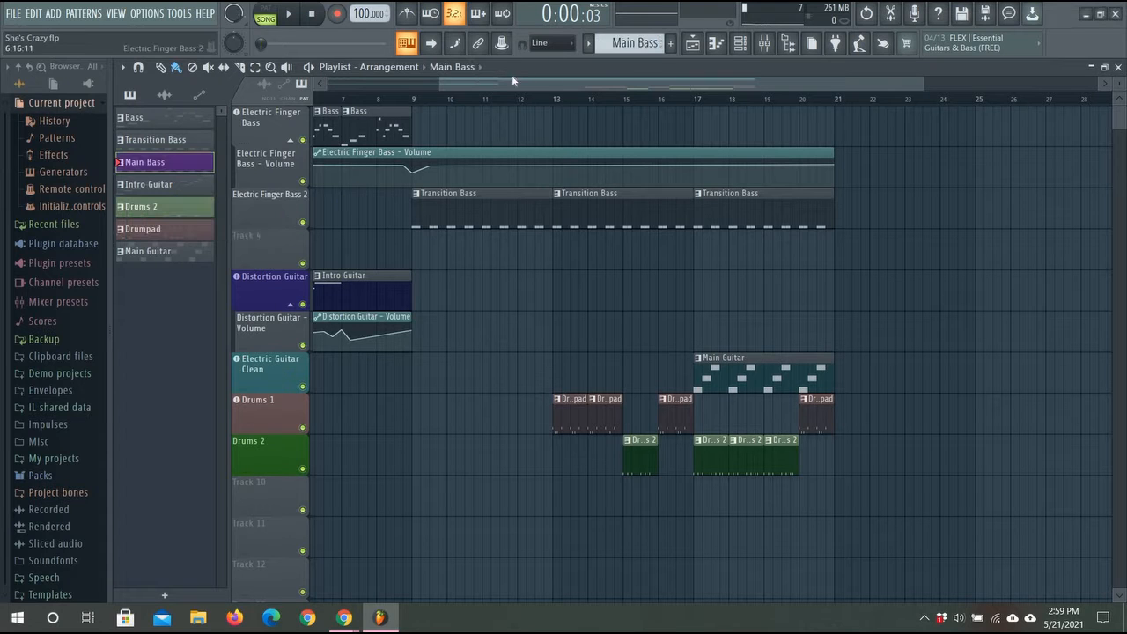
pyautogui.rightClick(264, 277)
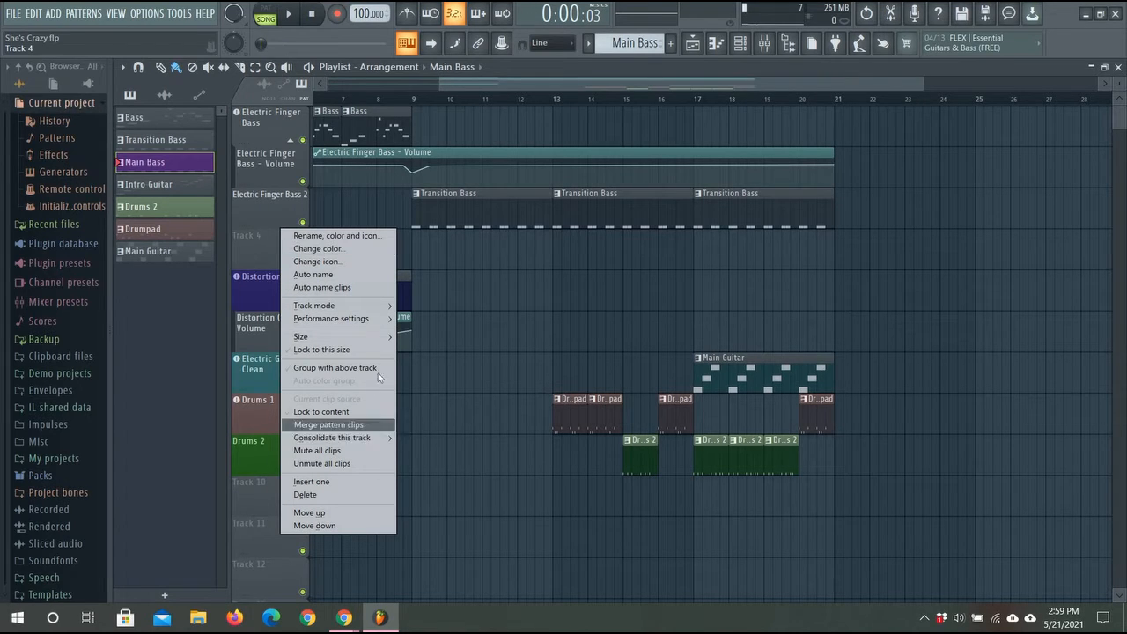
pyautogui.click(339, 248)
pyautogui.click(555, 197)
# - Rename the empty track below Electric Finger Bass 2 as Electric Finger Bass 3
pyautogui.rightClick(271, 236)
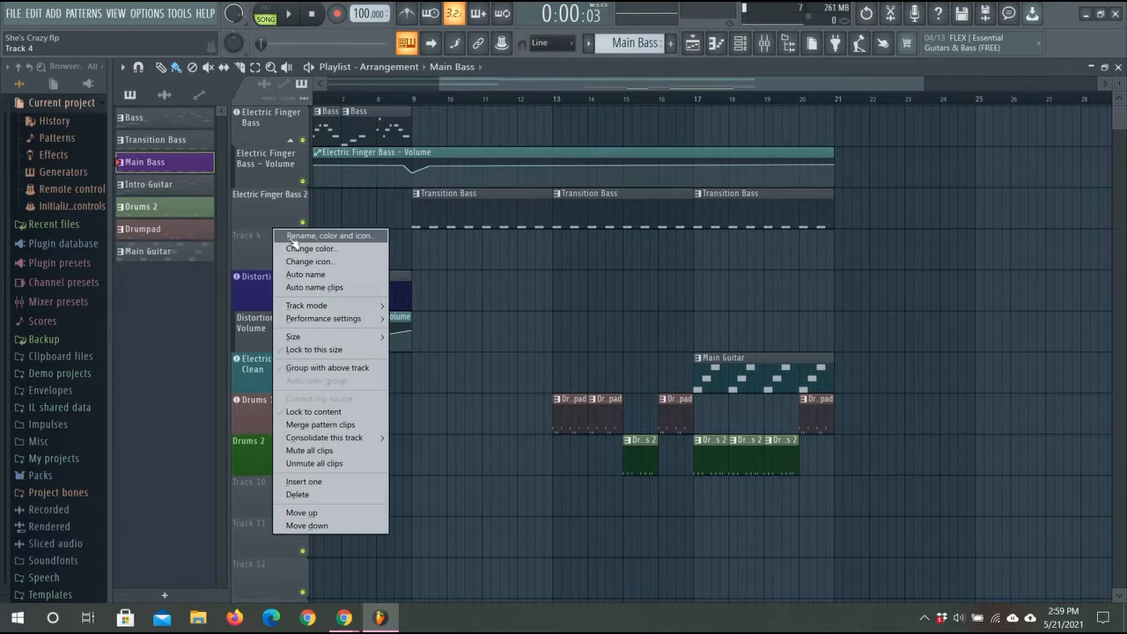
pyautogui.click(296, 238)
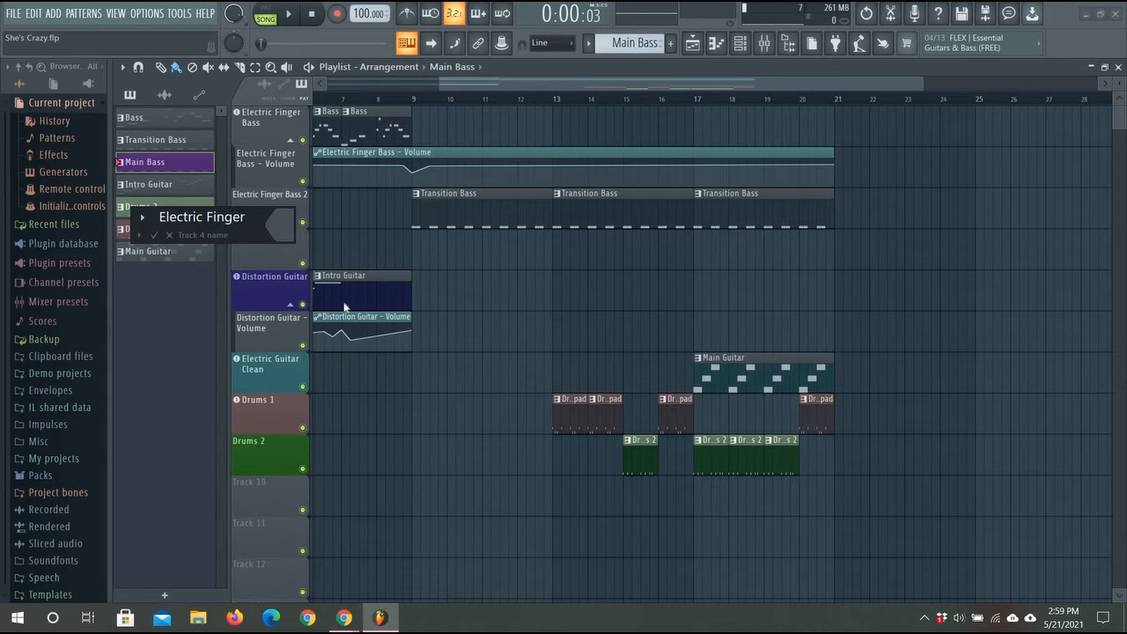
pyautogui.write('ass ')
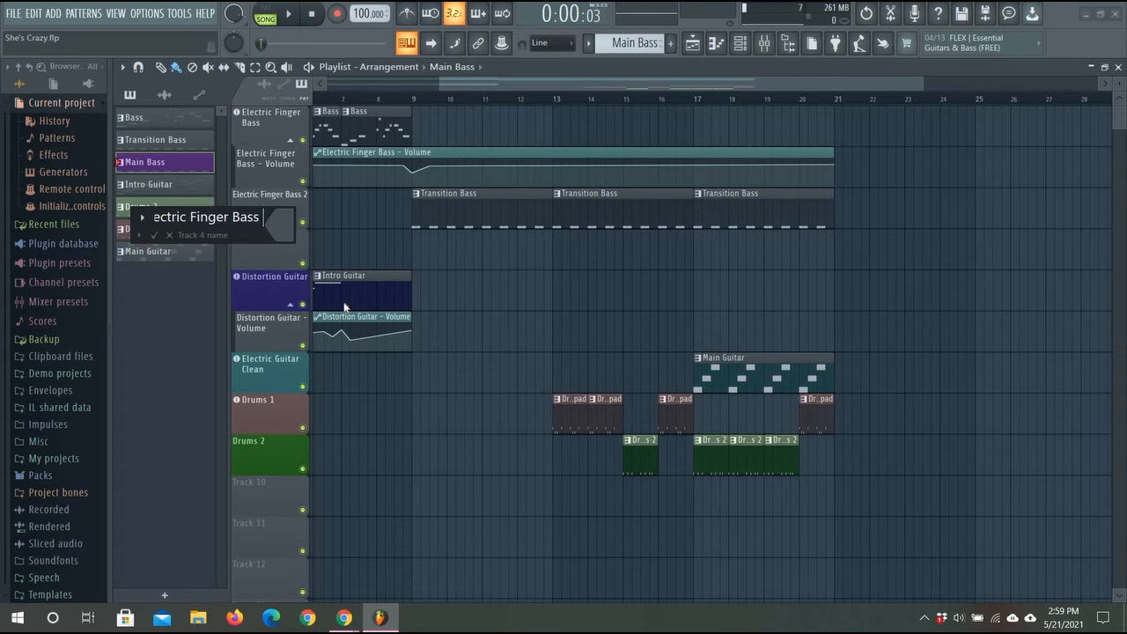
pyautogui.write('3')
pyautogui.press('Return')
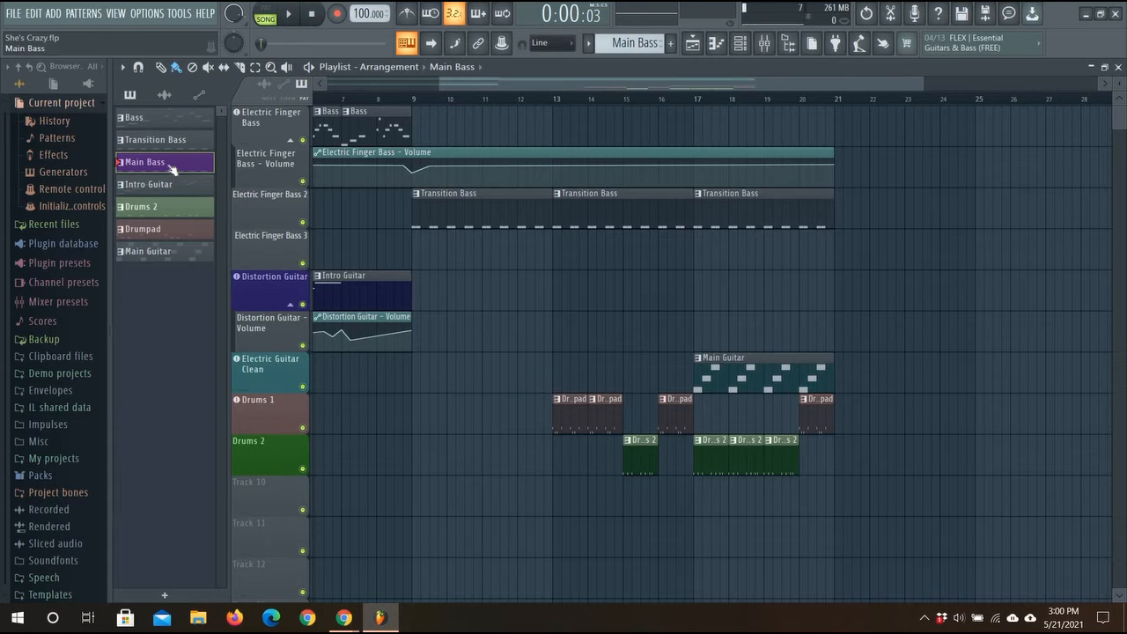
# - Place the Main Bass pattern at bar 21 on the Electric Finger Bass 3 track
pyautogui.moveTo(172, 167); pyautogui.dragTo(873, 254)
pyautogui.click(1107, 84)
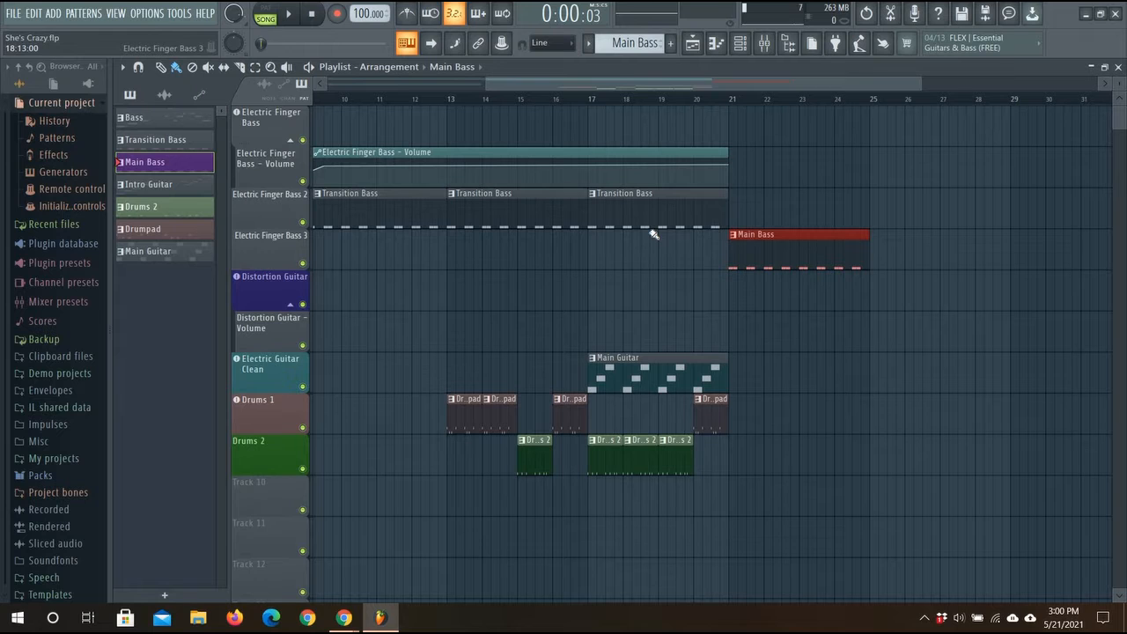
pyautogui.click(804, 284)
pyautogui.rightClick(804, 285)
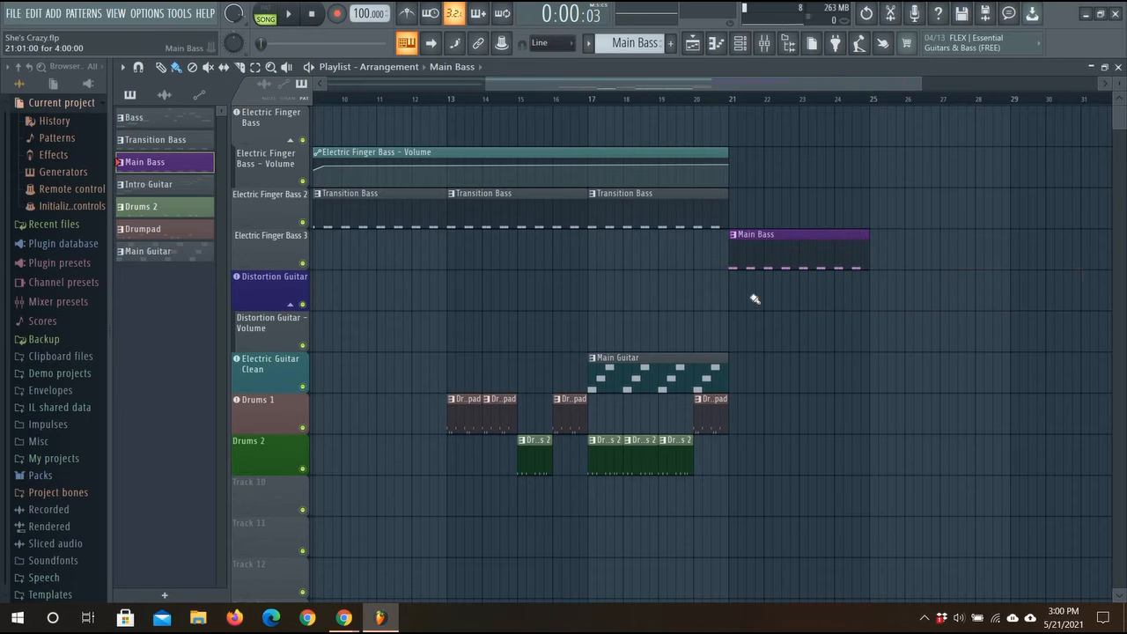
# - Open the Main Bass clip in the piano roll and delete all of its notes
pyautogui.doubleClick(772, 256)
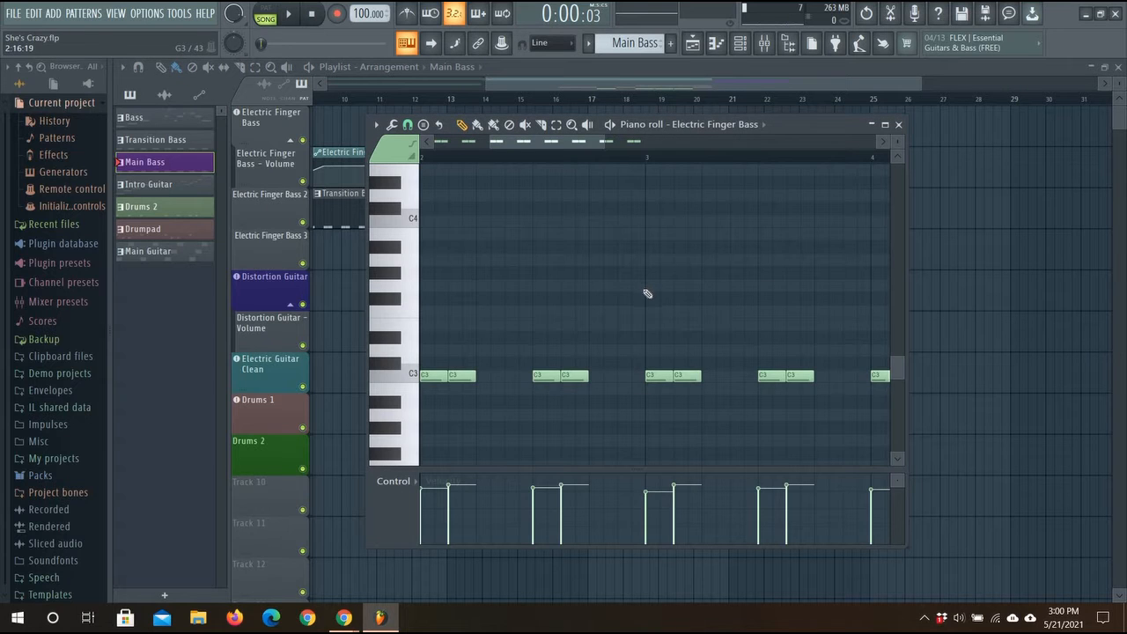
pyautogui.moveTo(574, 145); pyautogui.dragTo(494, 144)
pyautogui.scroll(-3, 577, 272)
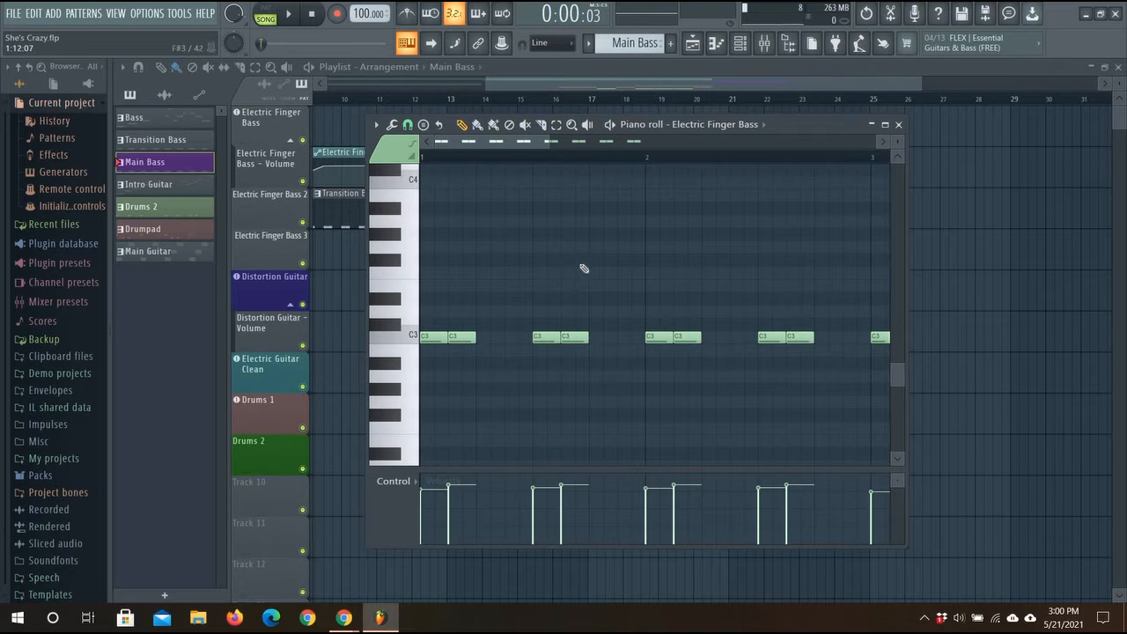
pyautogui.keyDown('ctrl'); pyautogui.scroll(-5, 585, 283); pyautogui.keyUp('ctrl')
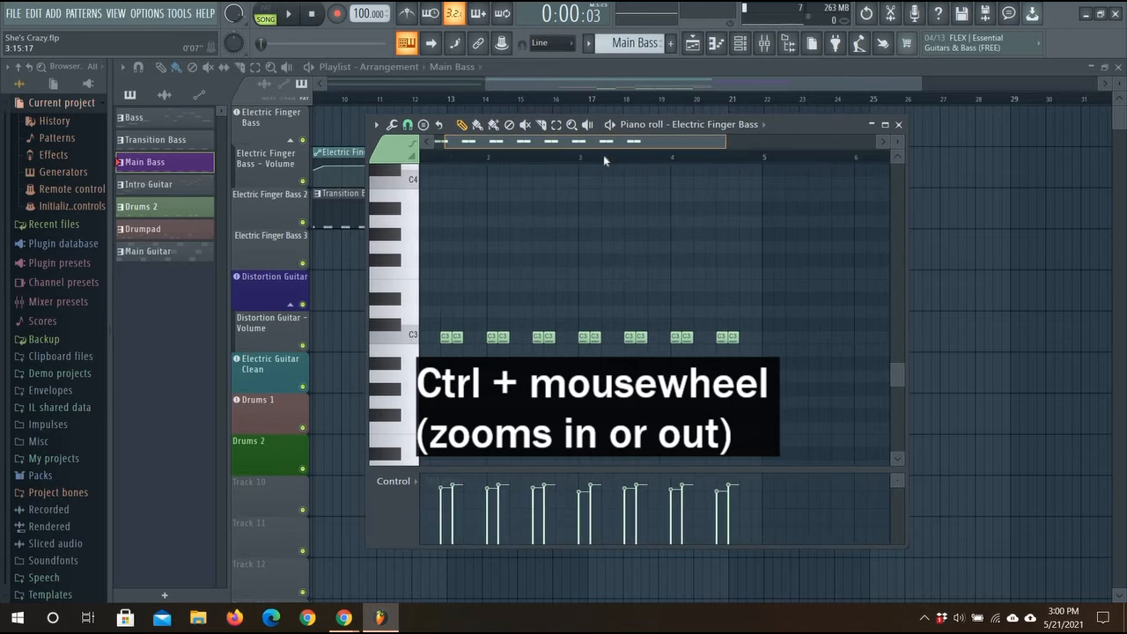
pyautogui.scroll(2, 603, 155)
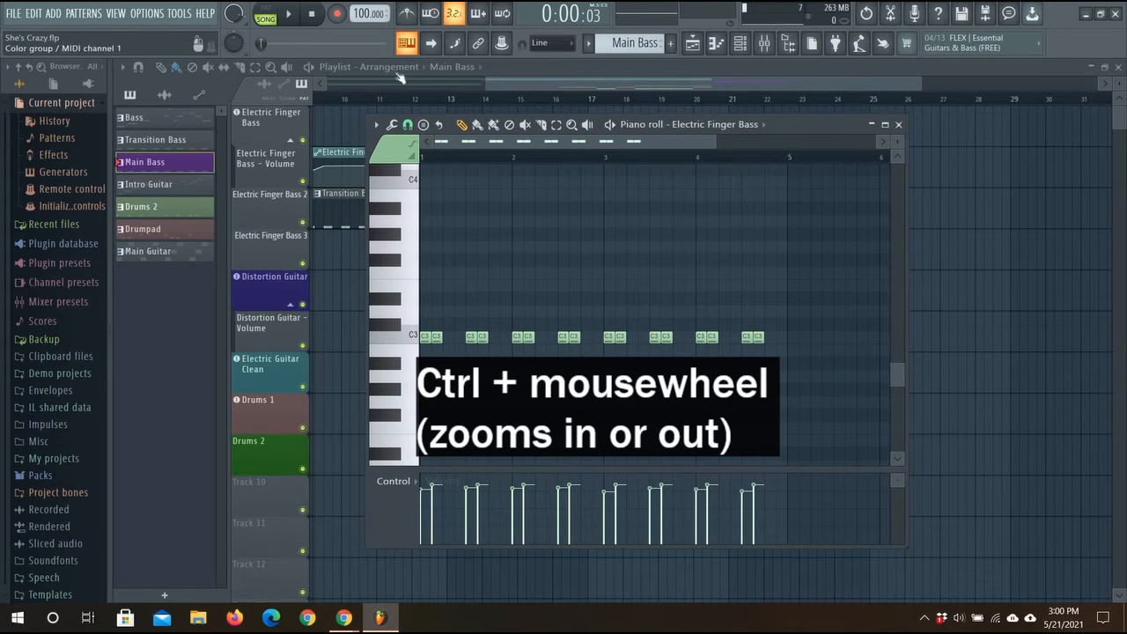
pyautogui.click(557, 125)
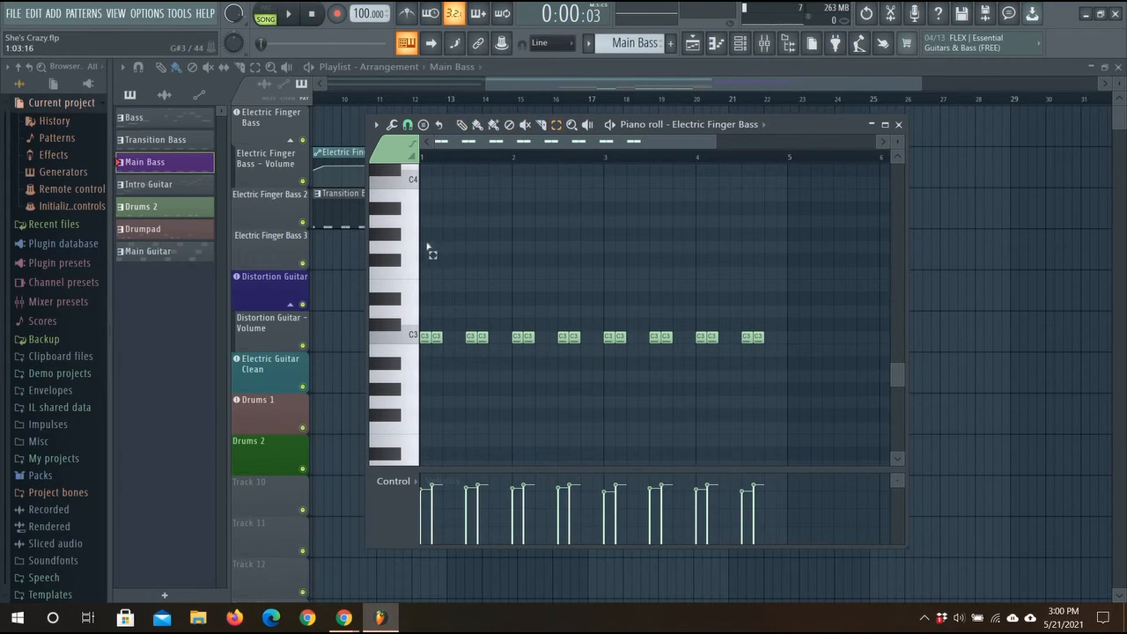
pyautogui.moveTo(421, 240); pyautogui.dragTo(786, 409)
pyautogui.press('Delete')
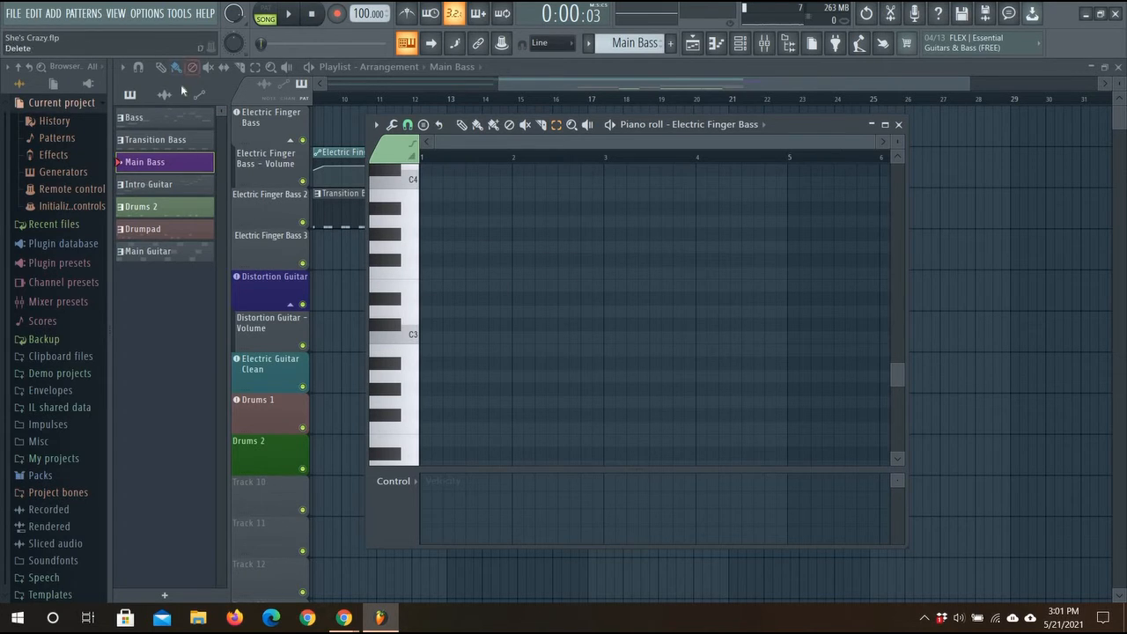
# - Draw two adjacent C3 notes at the start of bar 1 in the Main Bass pattern
pyautogui.click(467, 130)
pyautogui.click(429, 338)
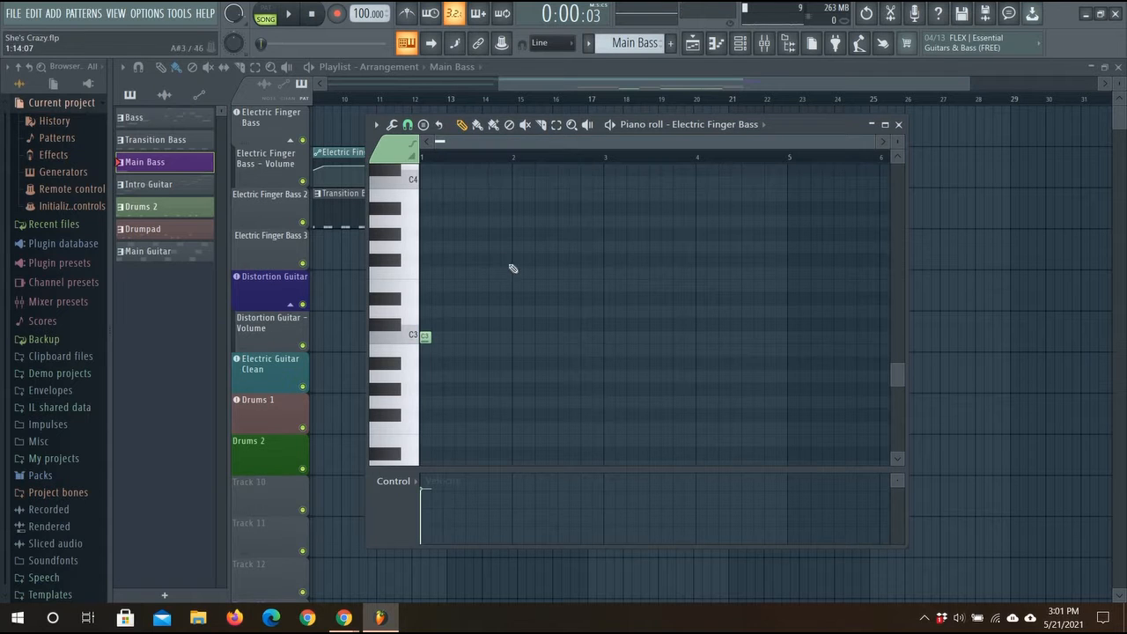
pyautogui.scroll(3, 534, 184)
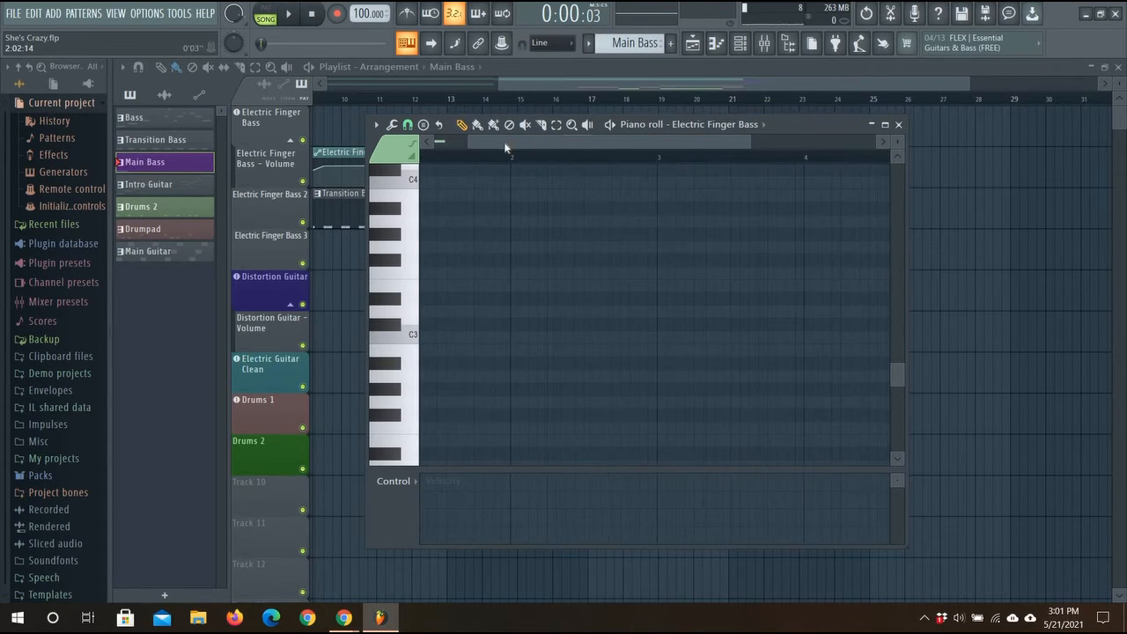
pyautogui.scroll(2, 495, 190)
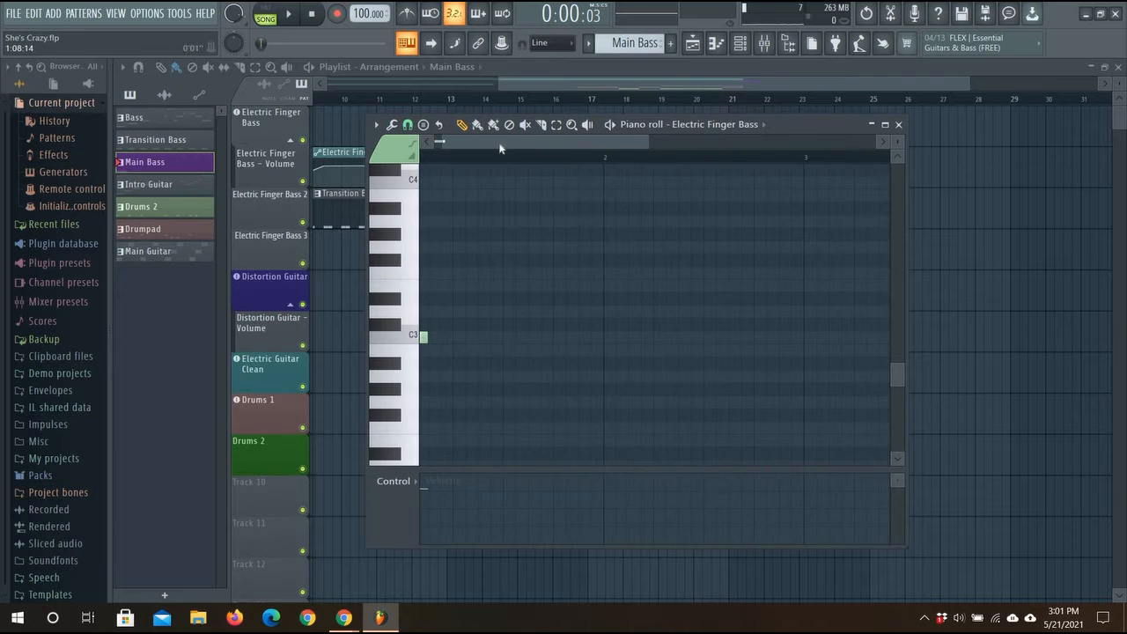
pyautogui.scroll(1, 493, 145)
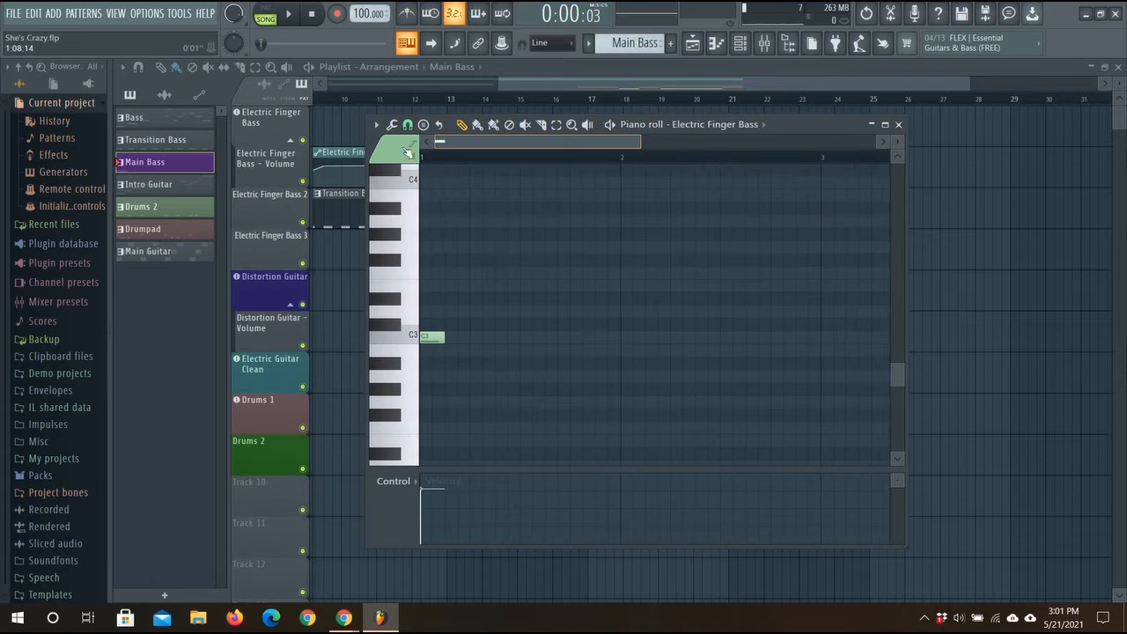
pyautogui.click(430, 338)
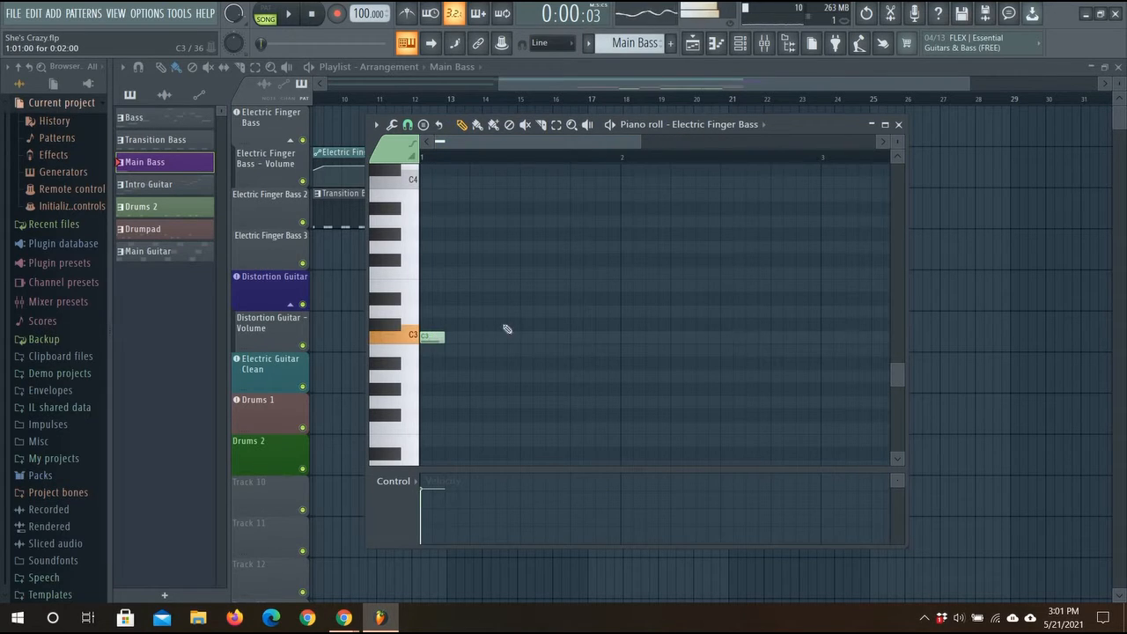
pyautogui.click(455, 335)
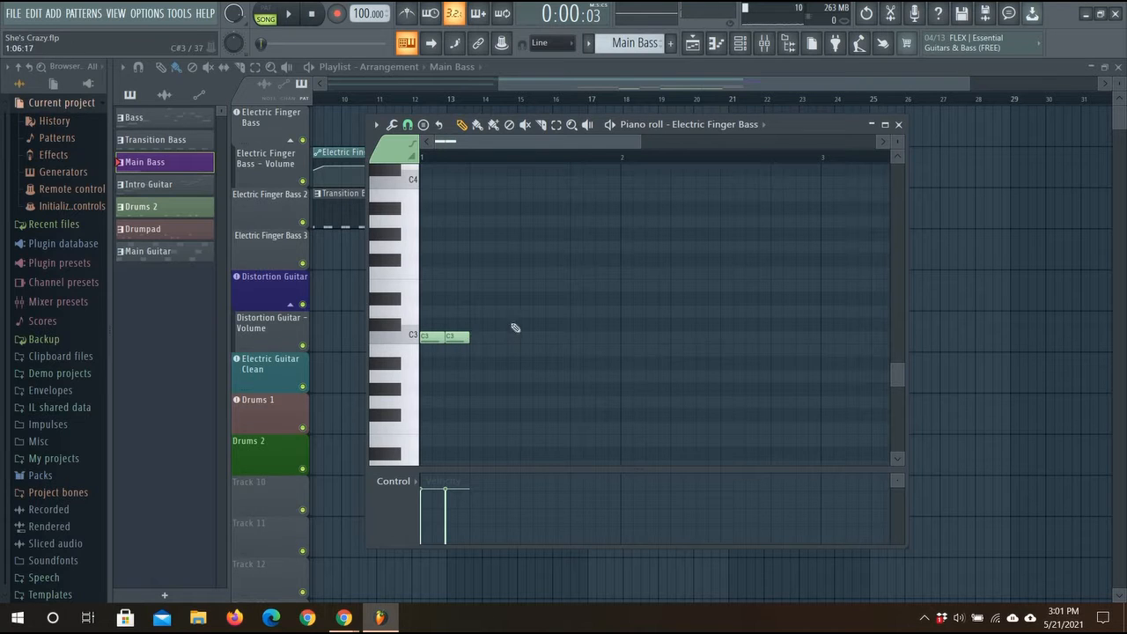
# - Add two adjacent D3 notes in the middle of bar 1, leaving a short gap after the C3 pair
pyautogui.click(497, 324)
pyautogui.rightClick(502, 324)
pyautogui.click(502, 324)
pyautogui.moveTo(505, 324)
pyautogui.mouseDown()
pyautogui.moveTo(507, 297)
pyautogui.moveTo(503, 310)
pyautogui.mouseUp()
pyautogui.click(525, 310)
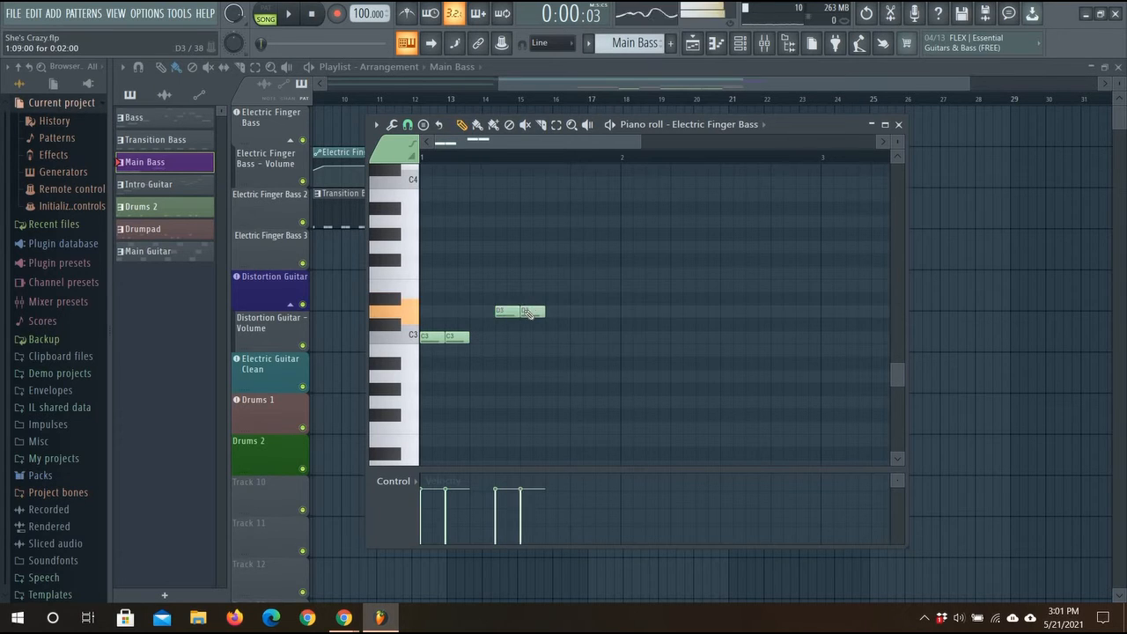
# - Add a pair of F3 notes at the end of bar 1 and a pair of A3 notes early in bar 2
pyautogui.click(578, 297)
pyautogui.moveTo(577, 298); pyautogui.dragTo(582, 272)
pyautogui.click(606, 272)
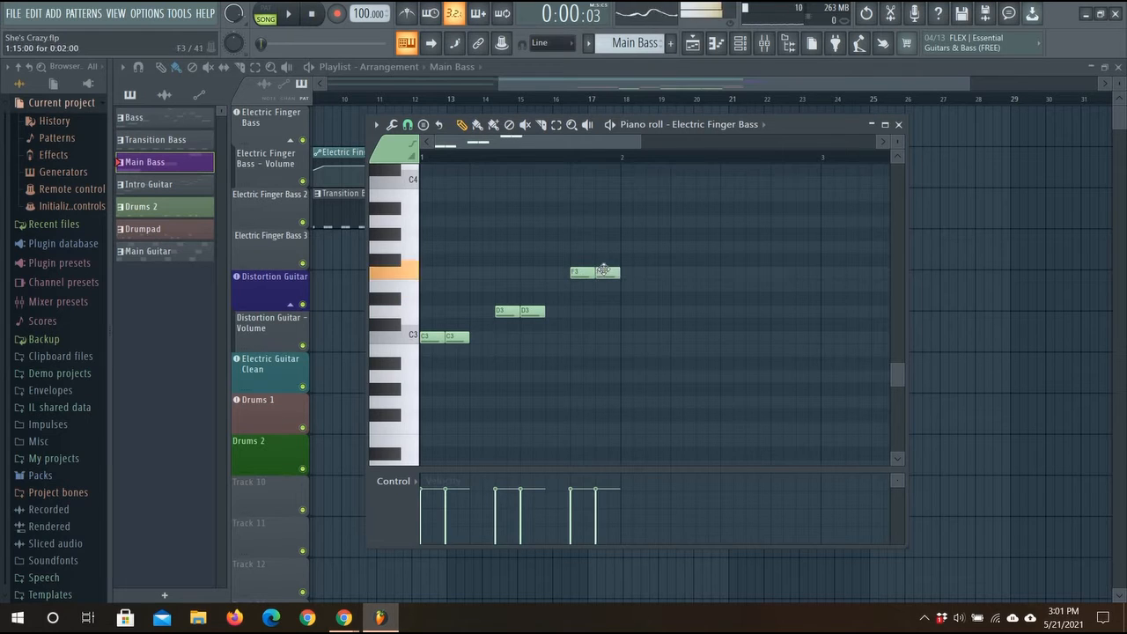
pyautogui.click(658, 234)
pyautogui.moveTo(657, 234); pyautogui.dragTo(659, 221)
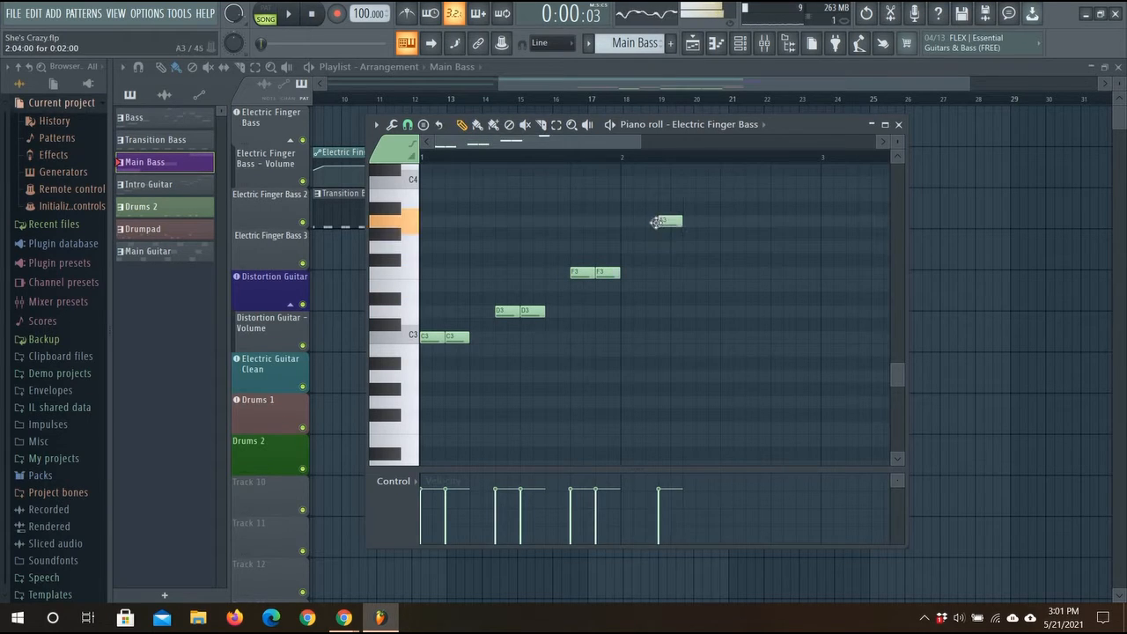
pyautogui.click(680, 222)
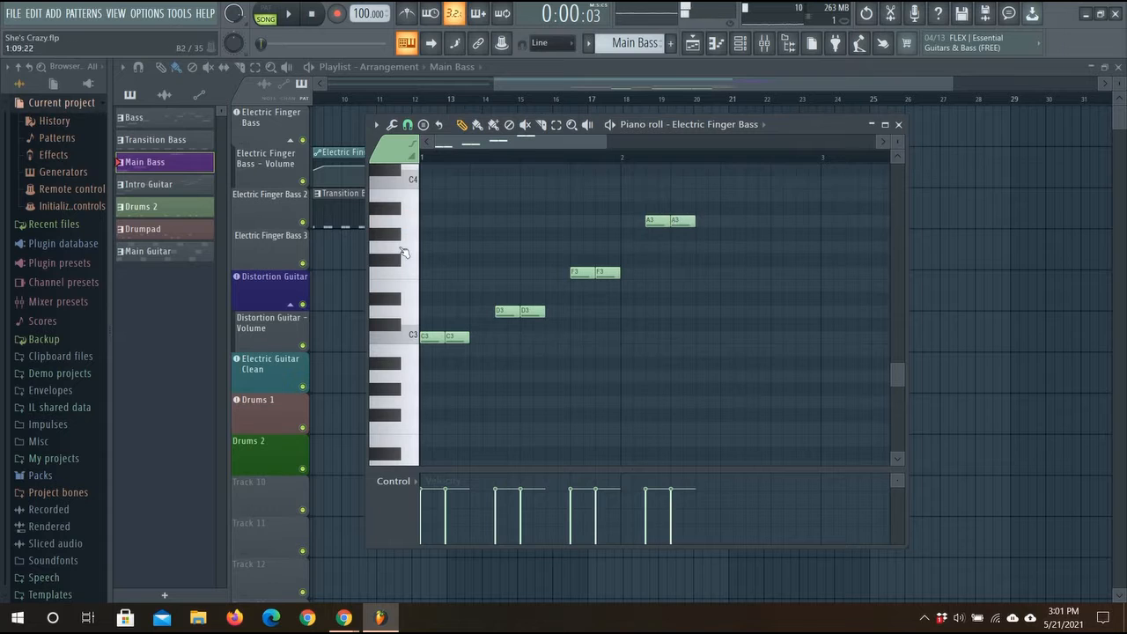
# - Play the new Main Bass line from the start of the pattern, and pause after its last notes
pyautogui.click(431, 159)
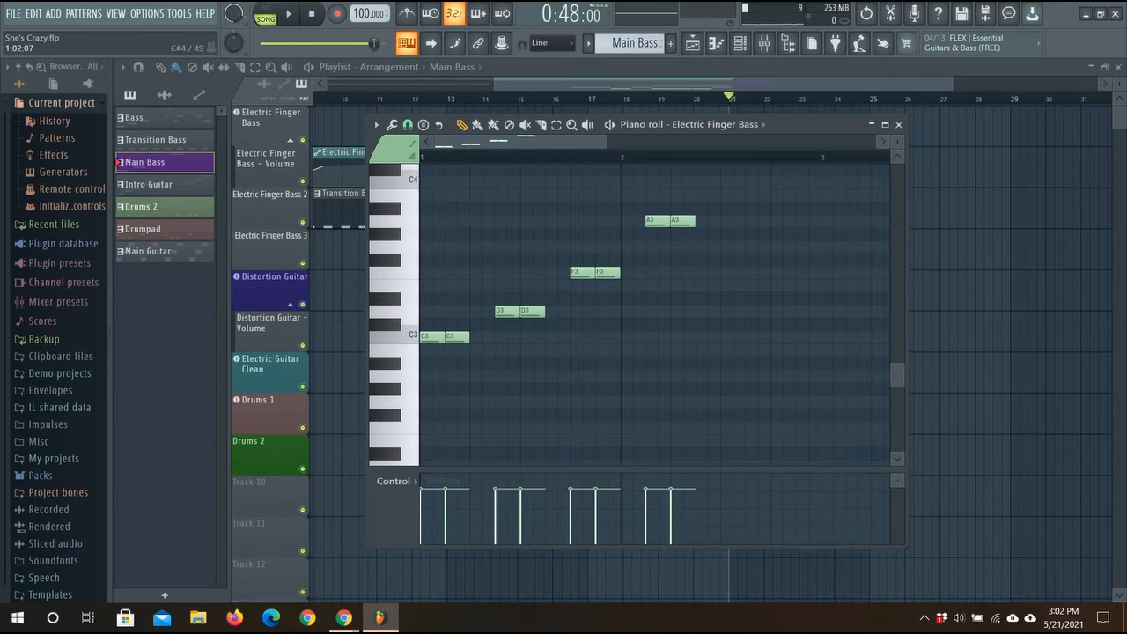
pyautogui.click(285, 12)
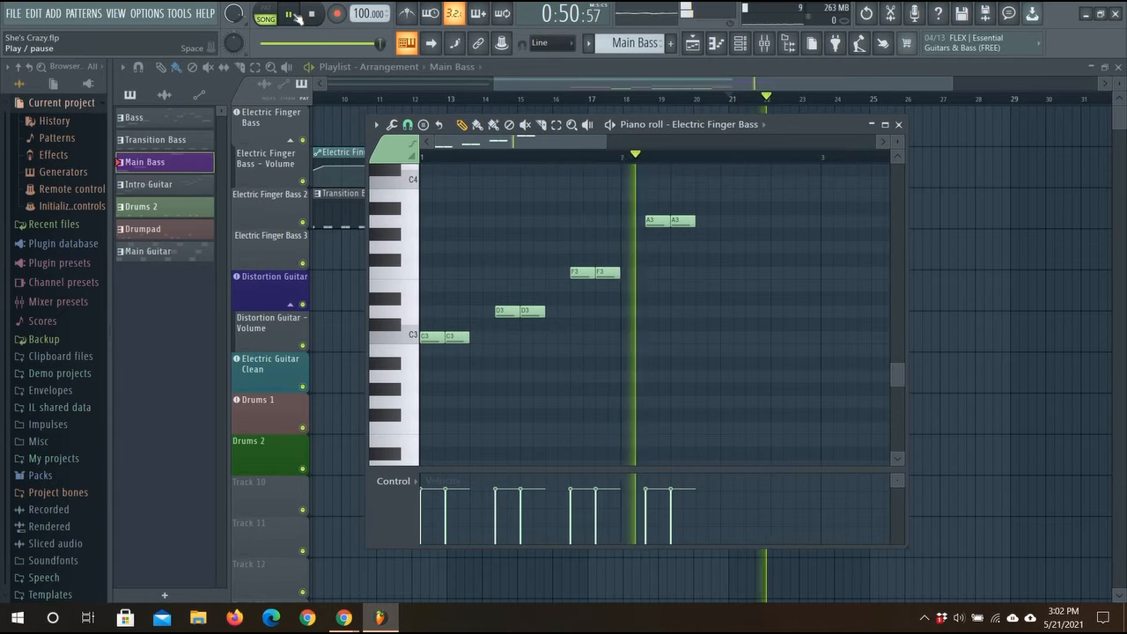
pyautogui.click(295, 15)
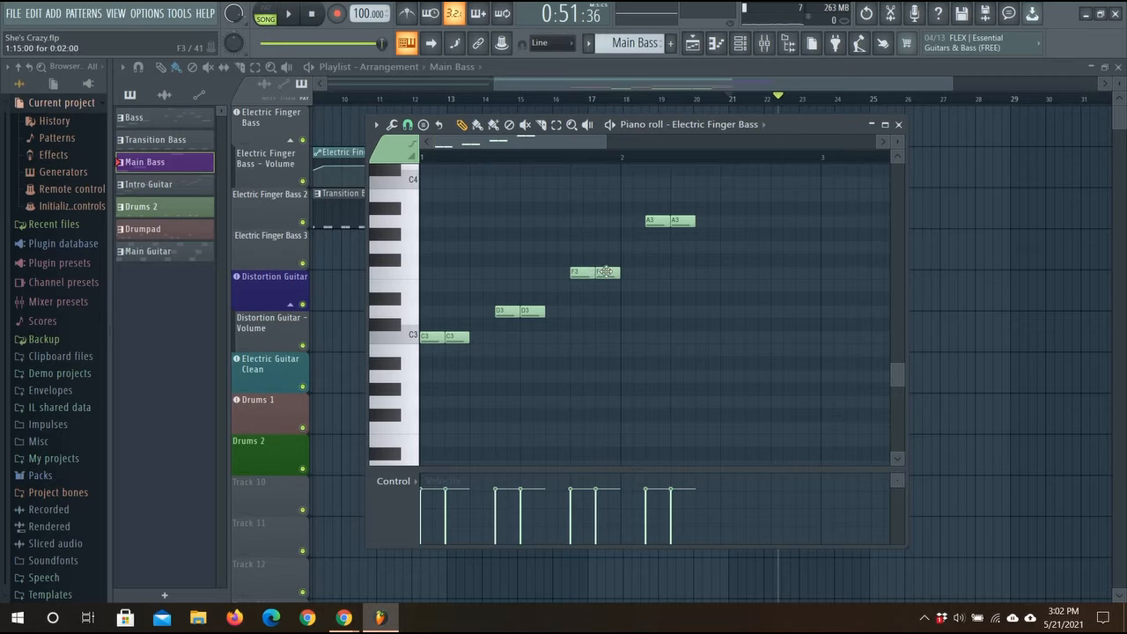
# - Lower the two A3 notes to G3 and play the bass line again from its start
pyautogui.moveTo(657, 221); pyautogui.dragTo(682, 246)
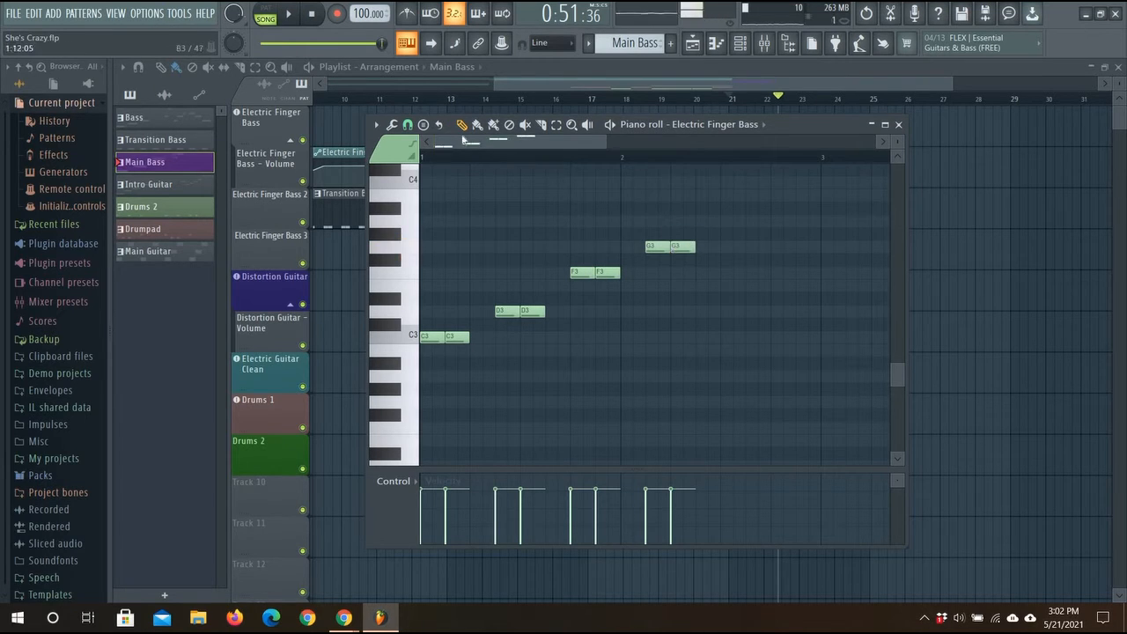
pyautogui.click(426, 157)
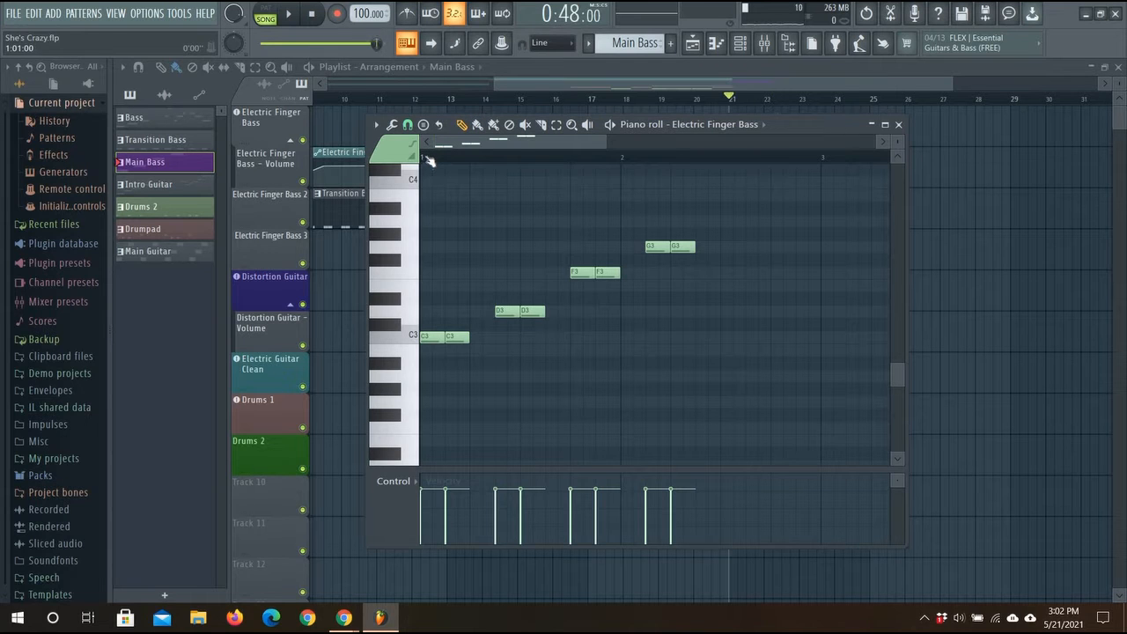
pyautogui.click(289, 15)
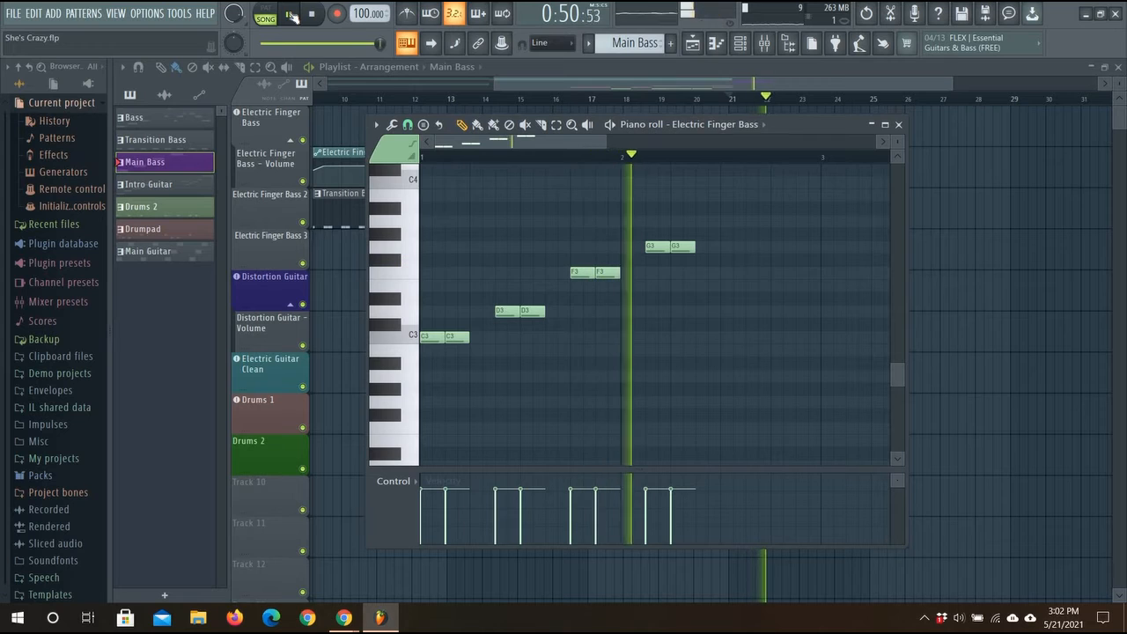
pyautogui.click(293, 16)
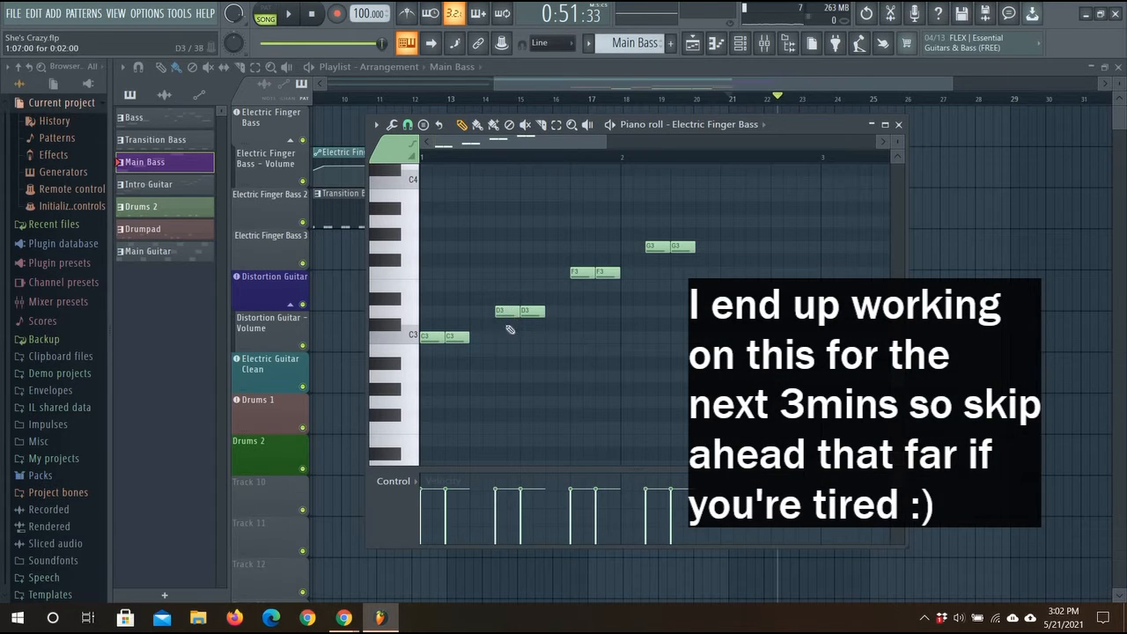
# - Lower the first note of the D3, F3 and G3 pairs to C3, D3 and F3 respectively, and play the revised line
pyautogui.click(508, 313)
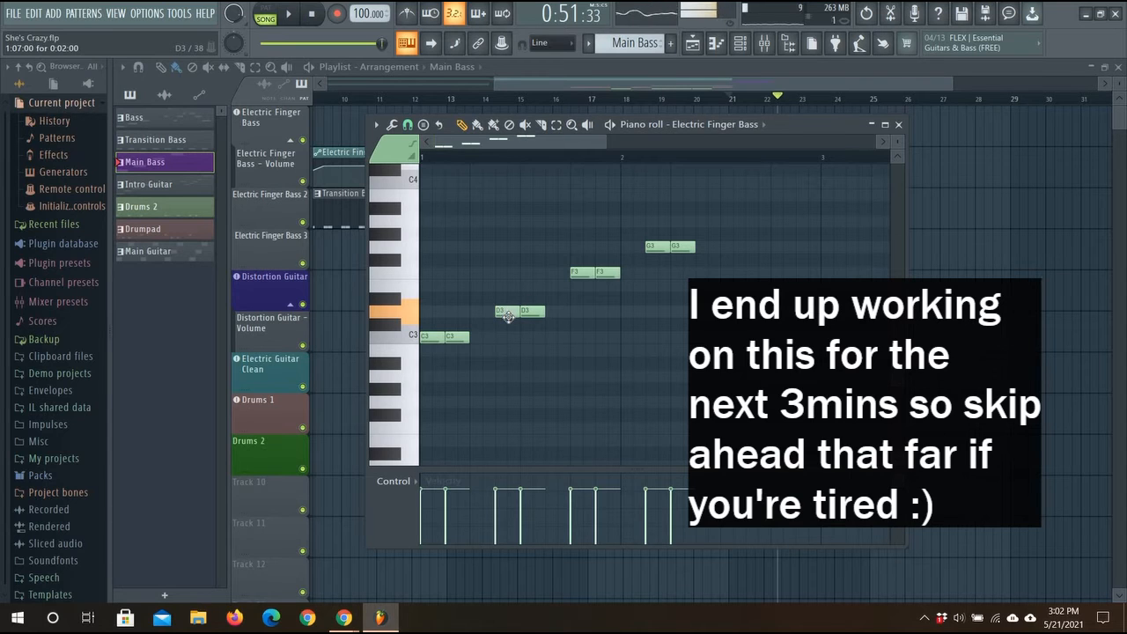
pyautogui.moveTo(508, 315); pyautogui.dragTo(509, 339)
pyautogui.moveTo(585, 273); pyautogui.dragTo(581, 313)
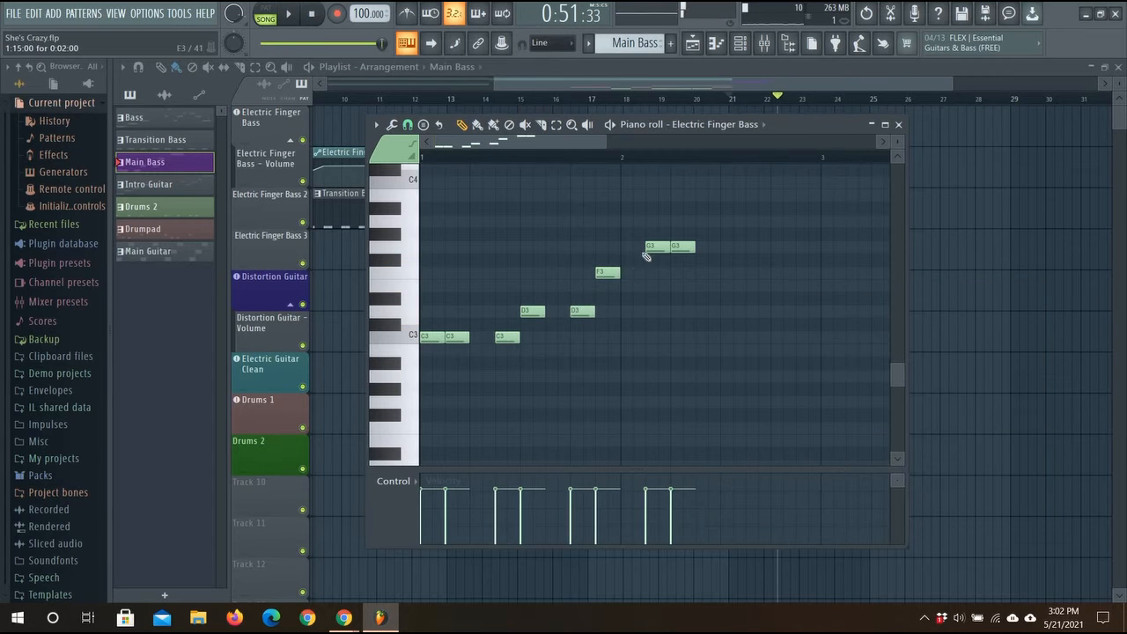
pyautogui.moveTo(657, 247); pyautogui.dragTo(646, 272)
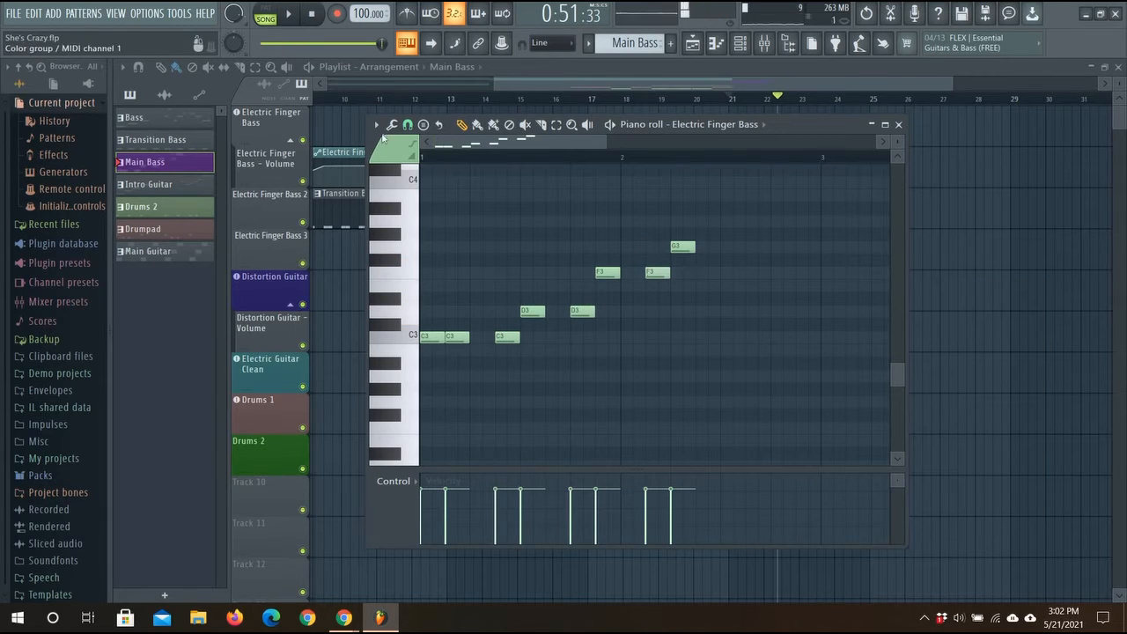
pyautogui.click(289, 14)
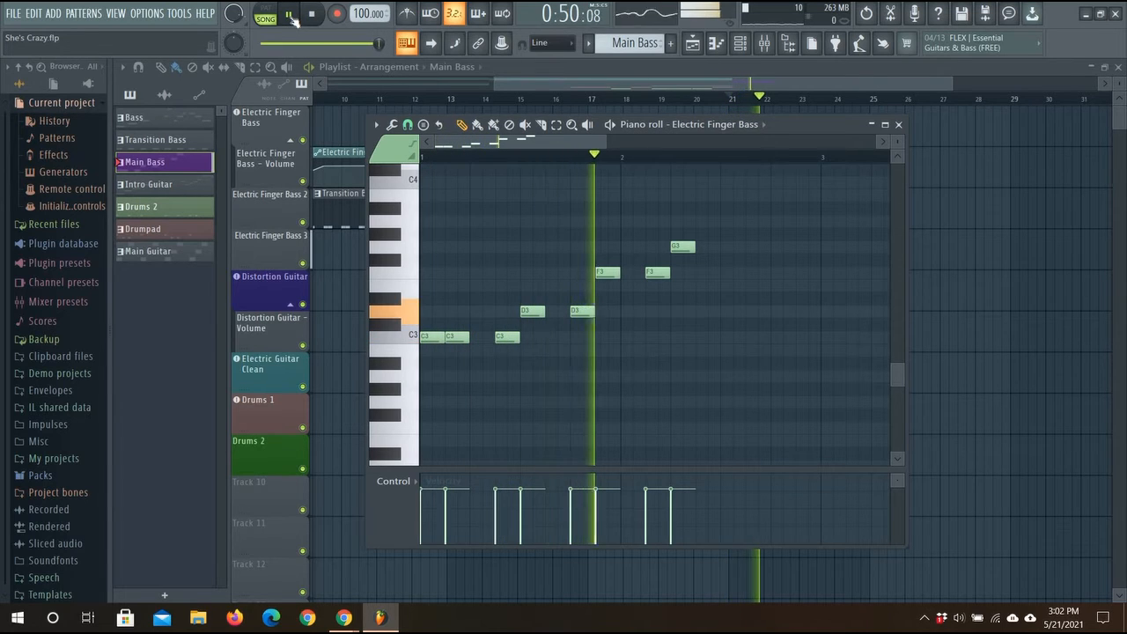
pyautogui.click(290, 15)
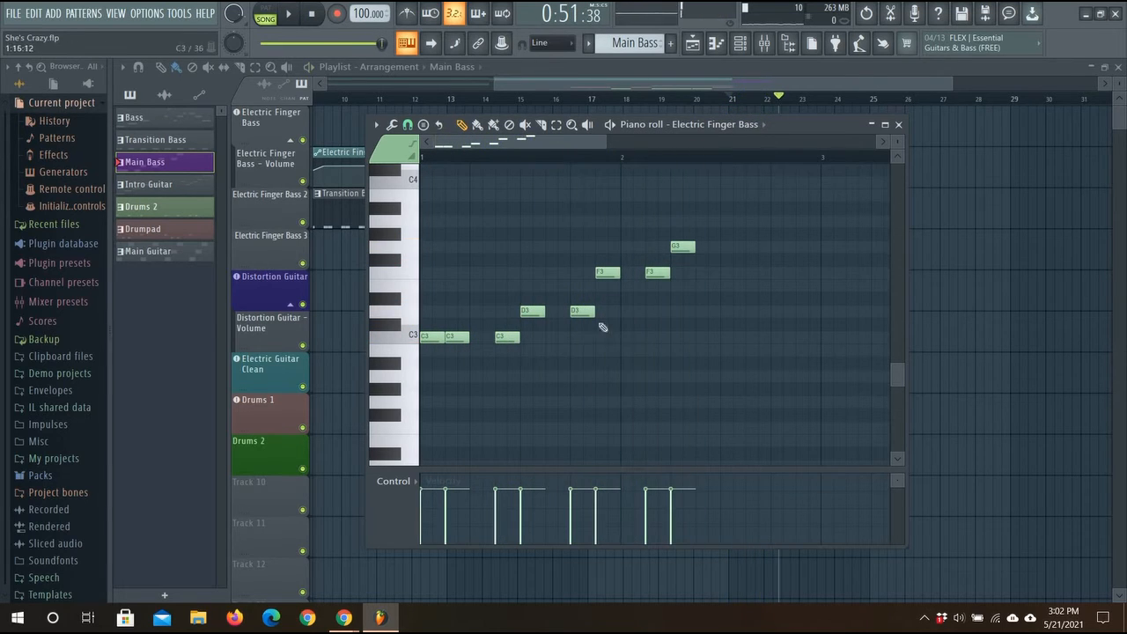
# - Raise the second D3 note, just before the F3 in bar 1, to F3 and play the bass line from its start
pyautogui.moveTo(583, 312); pyautogui.dragTo(578, 269)
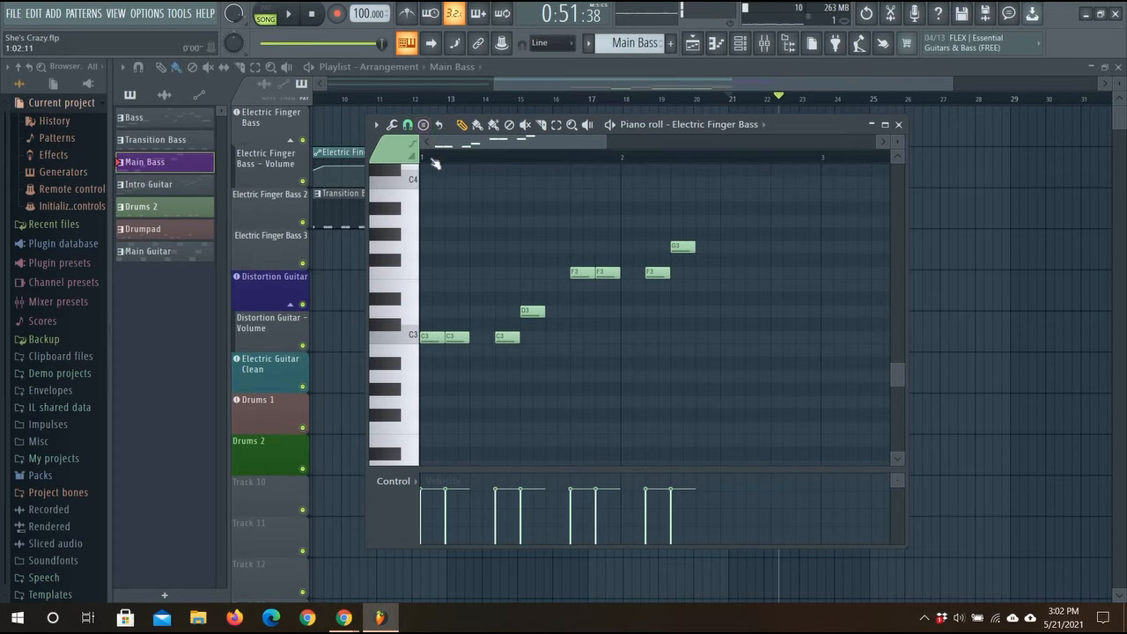
pyautogui.click(426, 159)
pyautogui.click(294, 14)
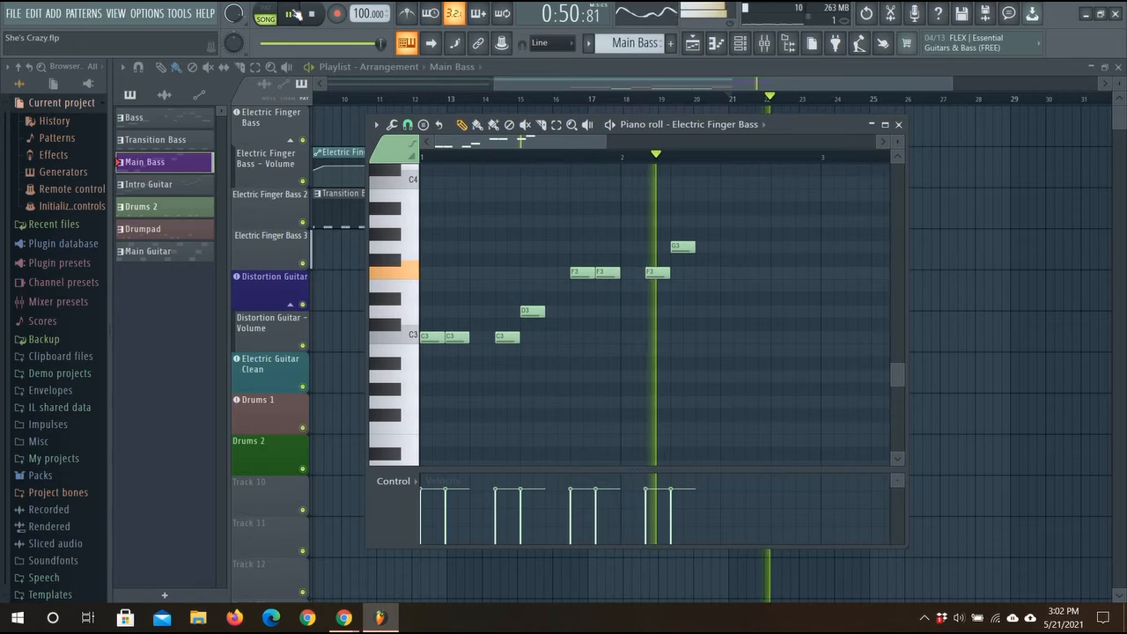
pyautogui.click(294, 14)
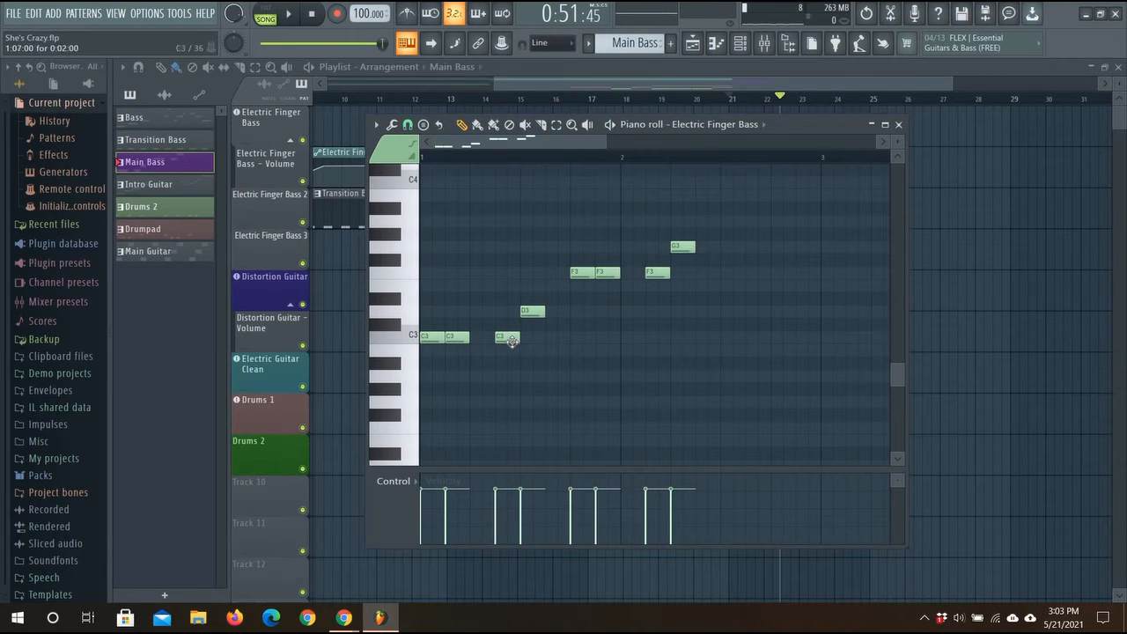
# - Shift the C3–D3 pair, the two F3 notes and the final F3–G3 pair one step earlier, and play the line
pyautogui.moveTo(511, 341); pyautogui.dragTo(519, 310)
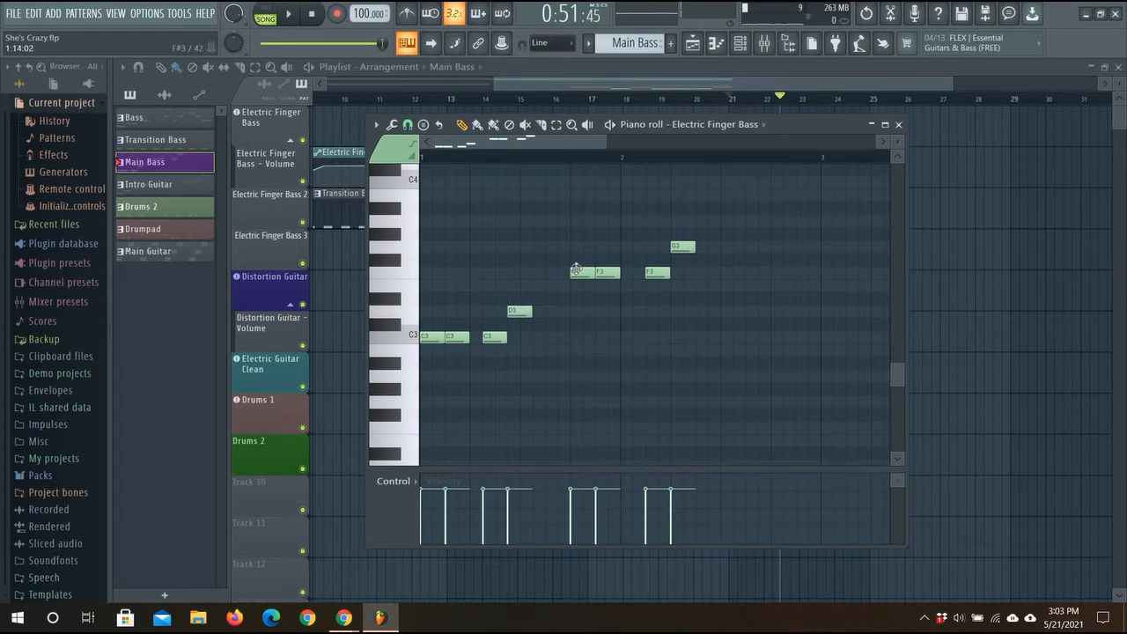
pyautogui.moveTo(576, 269); pyautogui.dragTo(670, 246)
pyautogui.click(599, 264)
pyautogui.rightClick(598, 260)
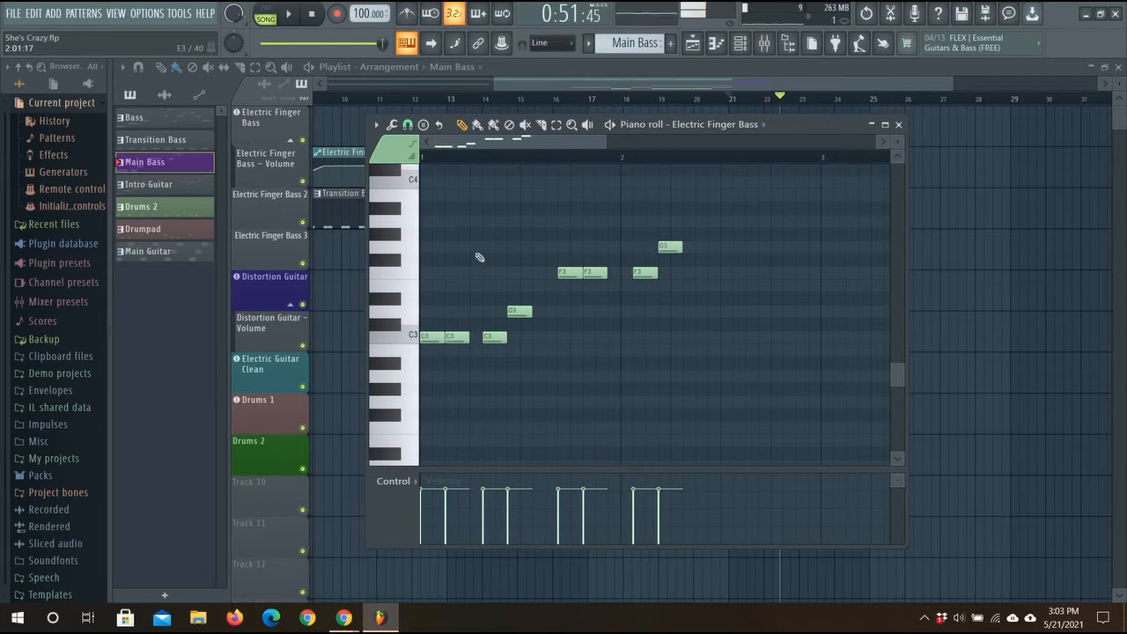
pyautogui.click(288, 15)
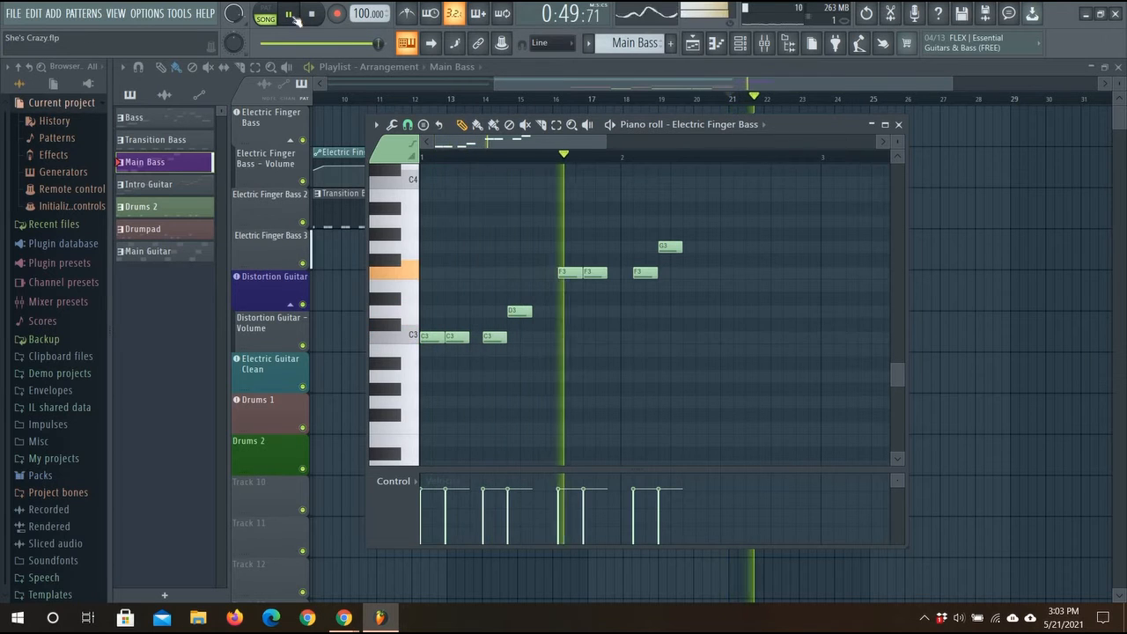
pyautogui.click(291, 15)
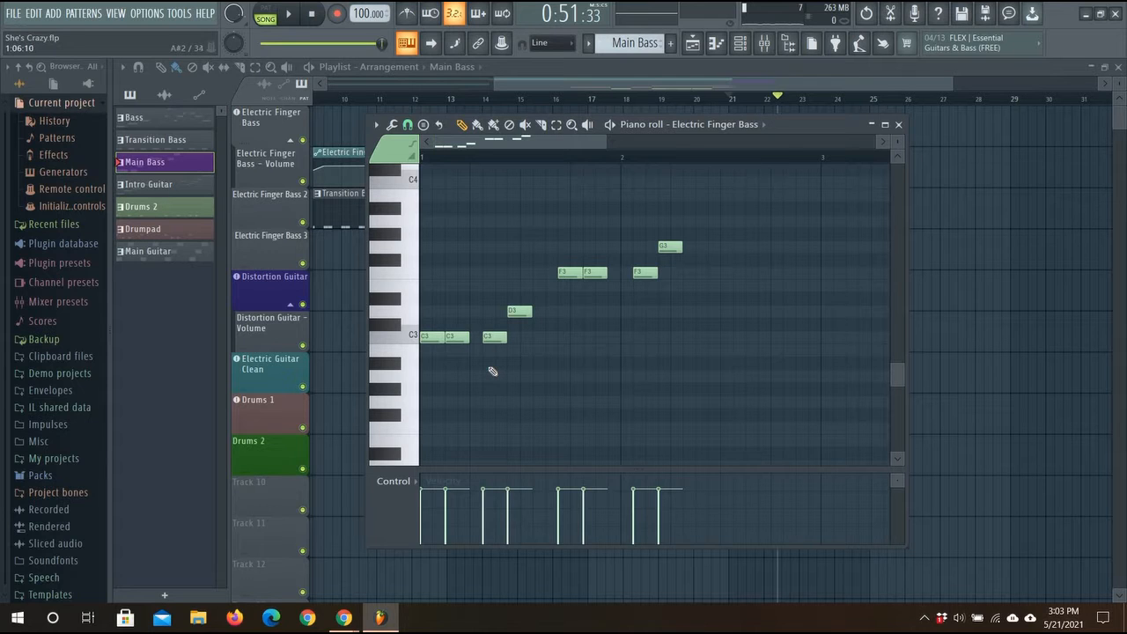
# - Turn on the metronome and play the bass line against it from the start of the pattern
pyautogui.scroll(2, 490, 370)
pyautogui.moveTo(500, 141); pyautogui.dragTo(457, 154)
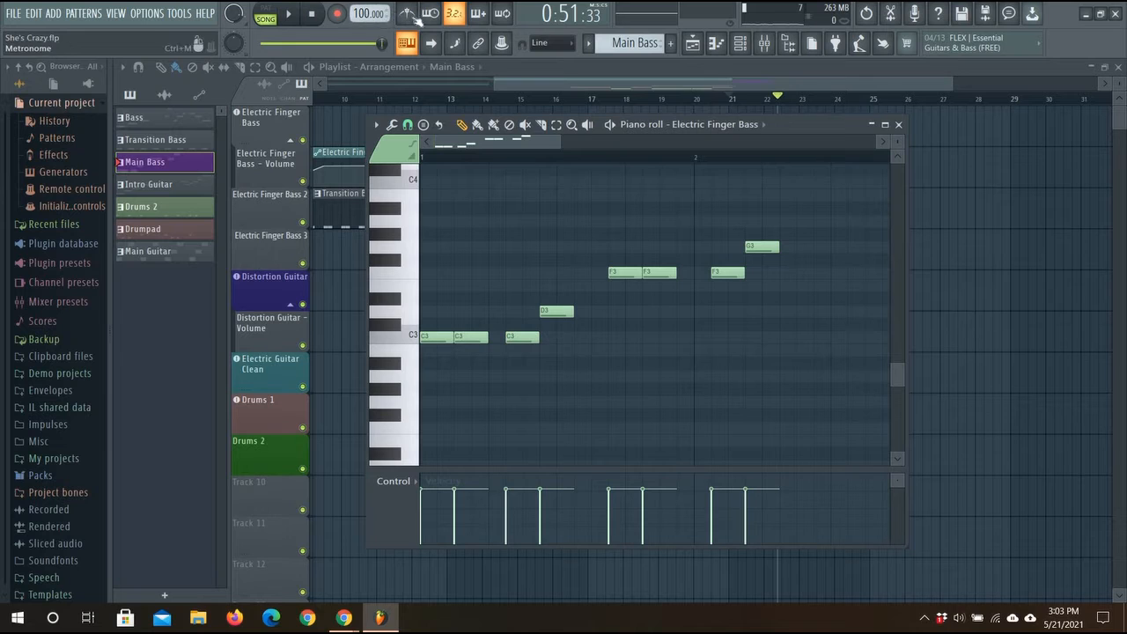
pyautogui.click(408, 15)
pyautogui.click(299, 20)
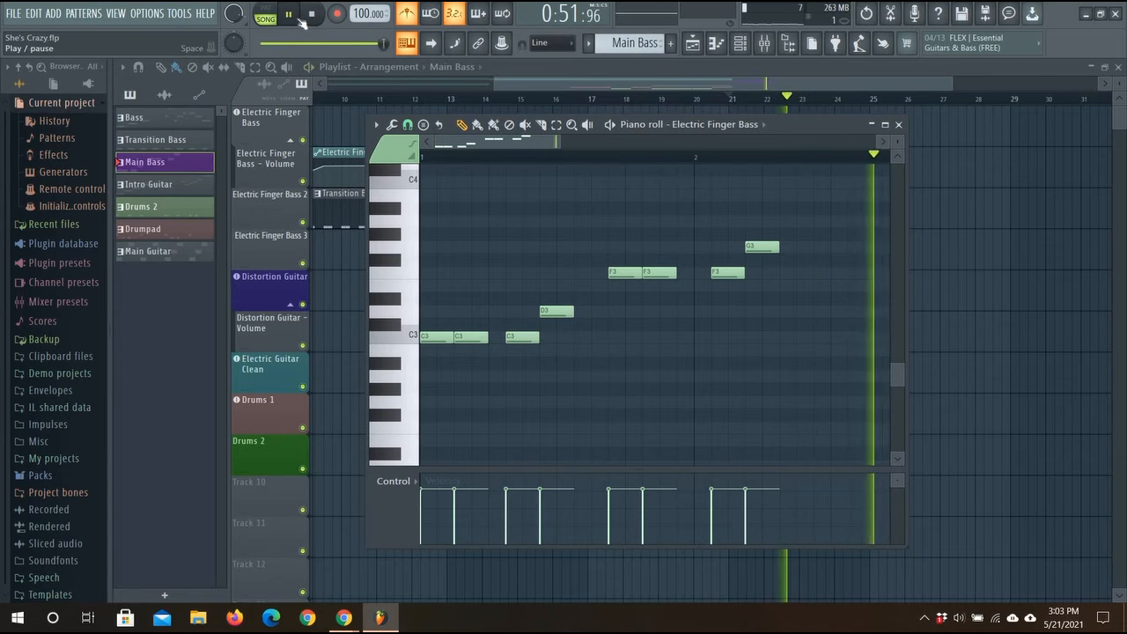
pyautogui.click(311, 15)
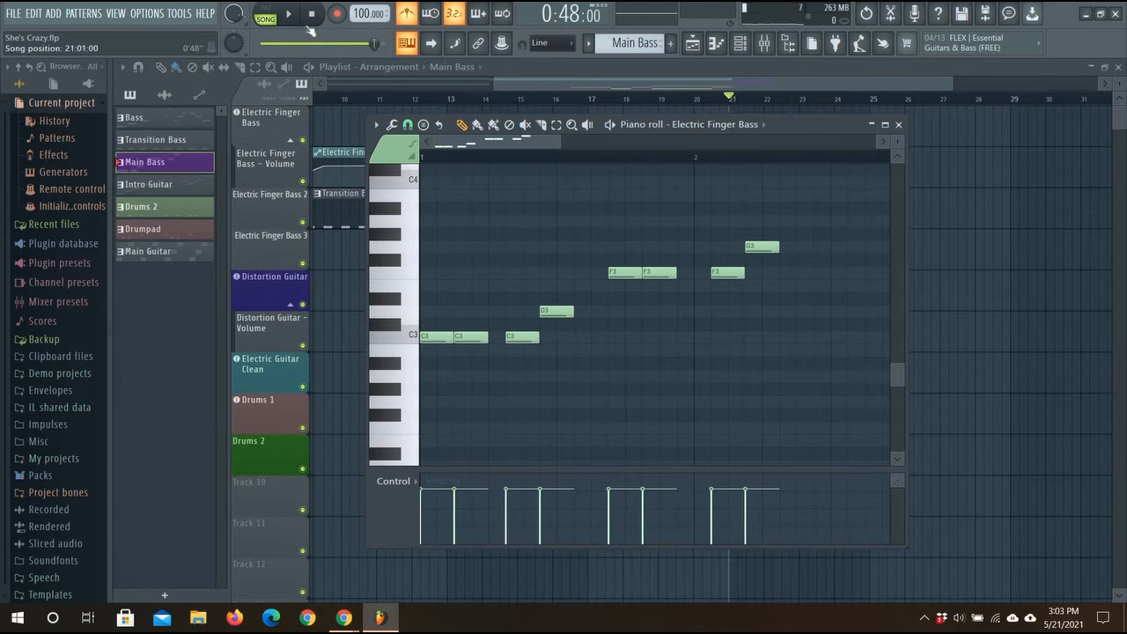
pyautogui.click(300, 18)
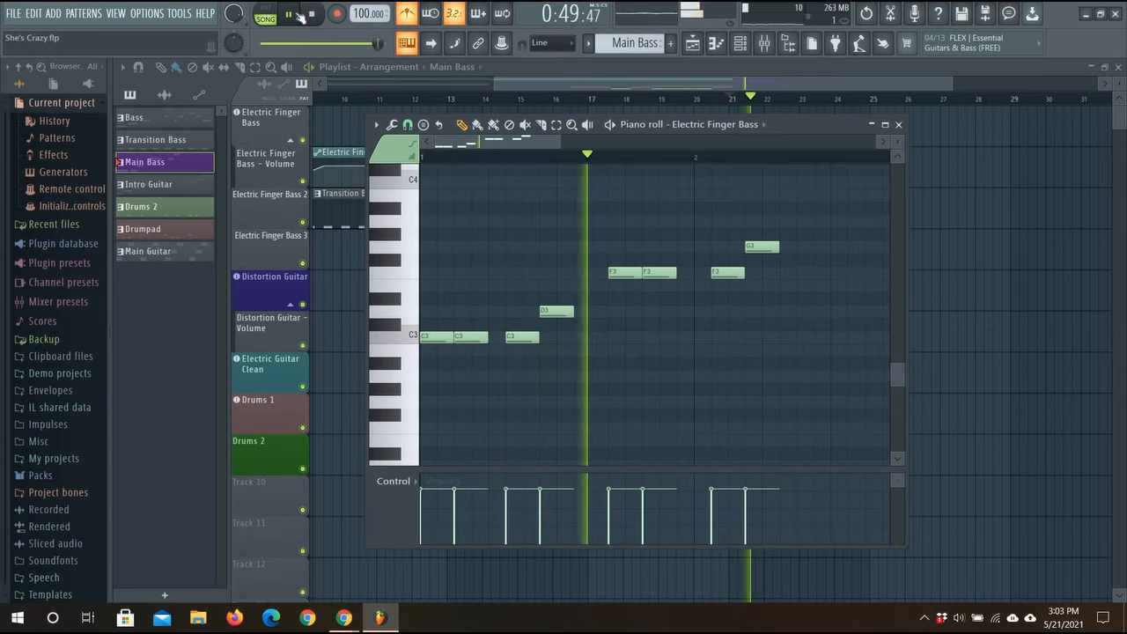
pyautogui.click(300, 18)
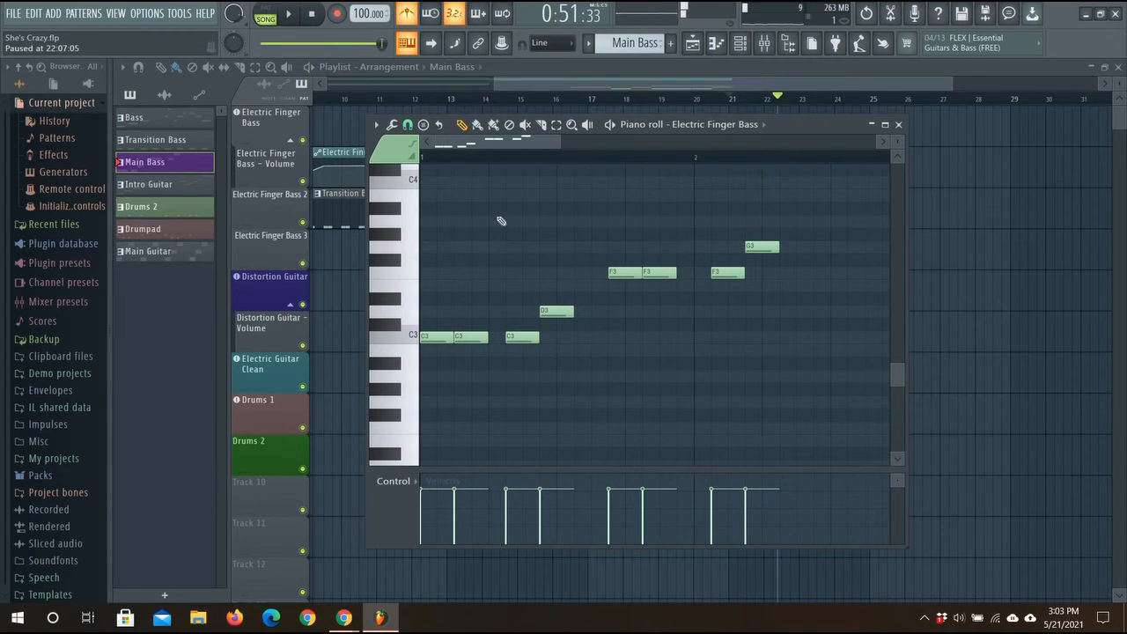
# - Shift the C3–D3 pair, the two F3 notes and the final F3–G3 pair one step later
pyautogui.moveTo(546, 303); pyautogui.dragTo(562, 304)
pyautogui.click(536, 339)
pyautogui.moveTo(536, 339); pyautogui.dragTo(553, 339)
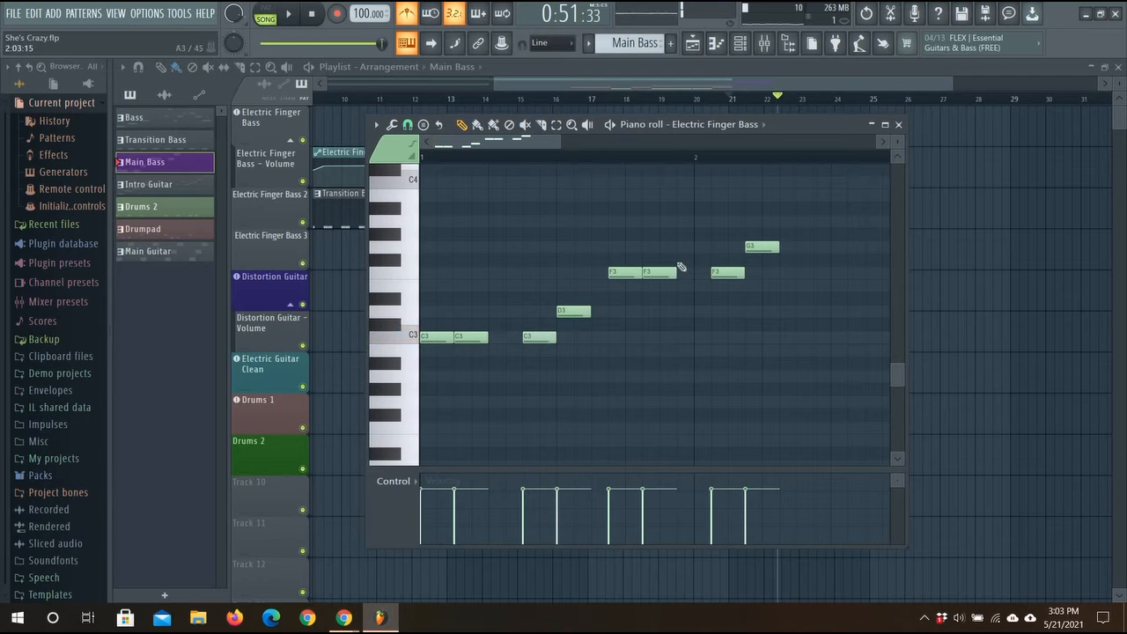
pyautogui.moveTo(674, 275)
pyautogui.mouseDown()
pyautogui.moveTo(691, 274)
pyautogui.moveTo(647, 272)
pyautogui.moveTo(663, 272)
pyautogui.mouseUp()
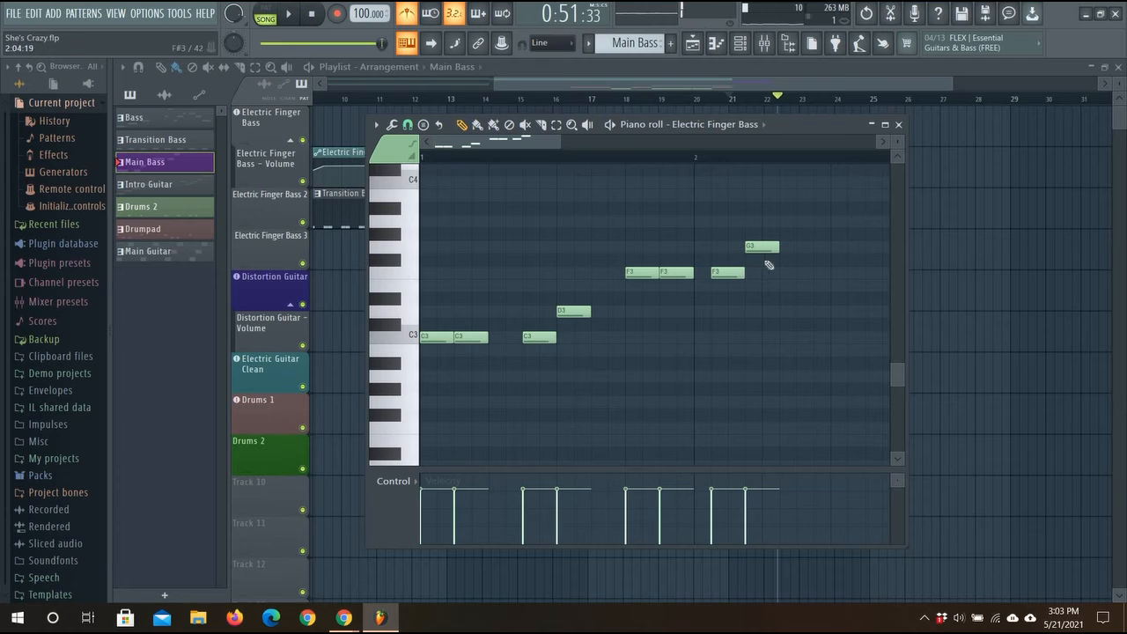
pyautogui.moveTo(766, 249); pyautogui.dragTo(783, 249)
pyautogui.moveTo(731, 273); pyautogui.dragTo(748, 274)
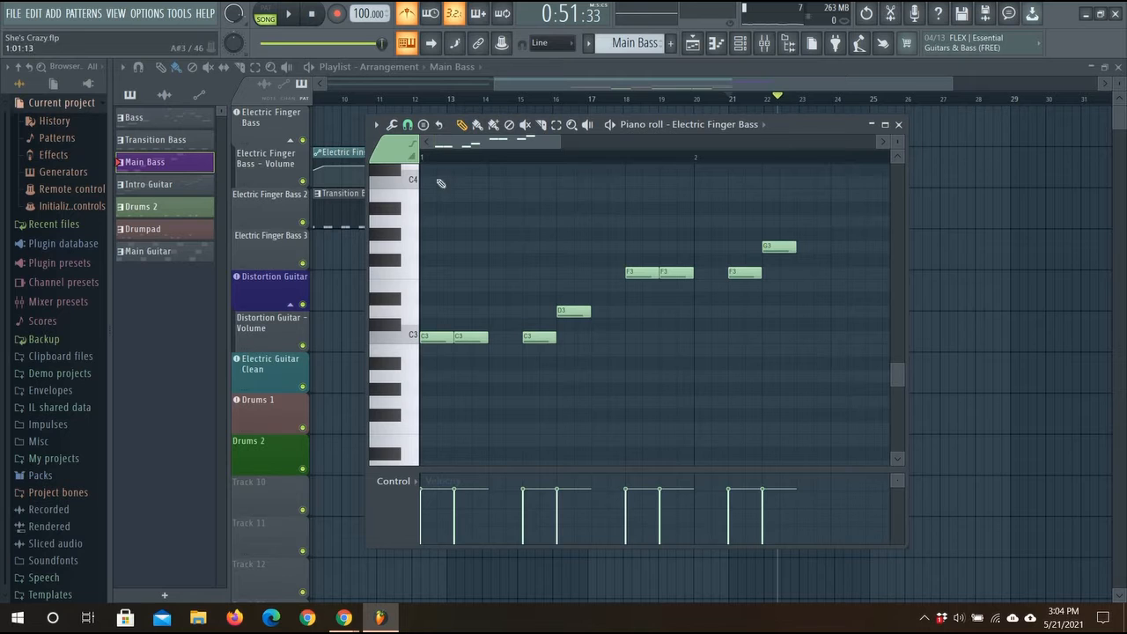
# - Play the retimed bass line twice from its start with the metronome to check its rhythm
pyautogui.click(311, 13)
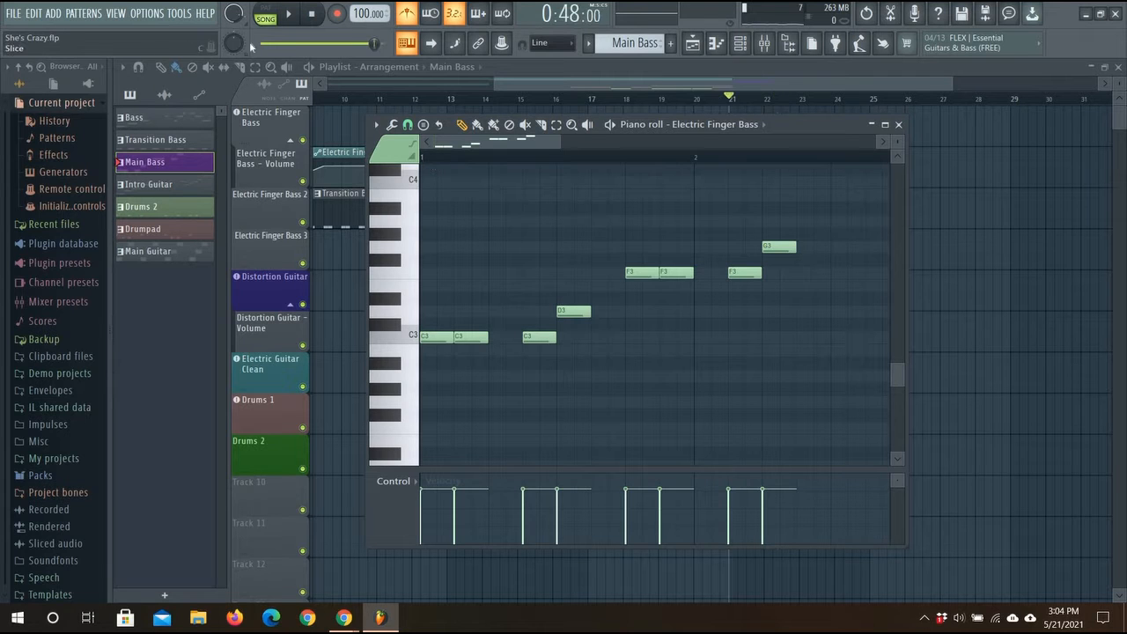
pyautogui.click(289, 15)
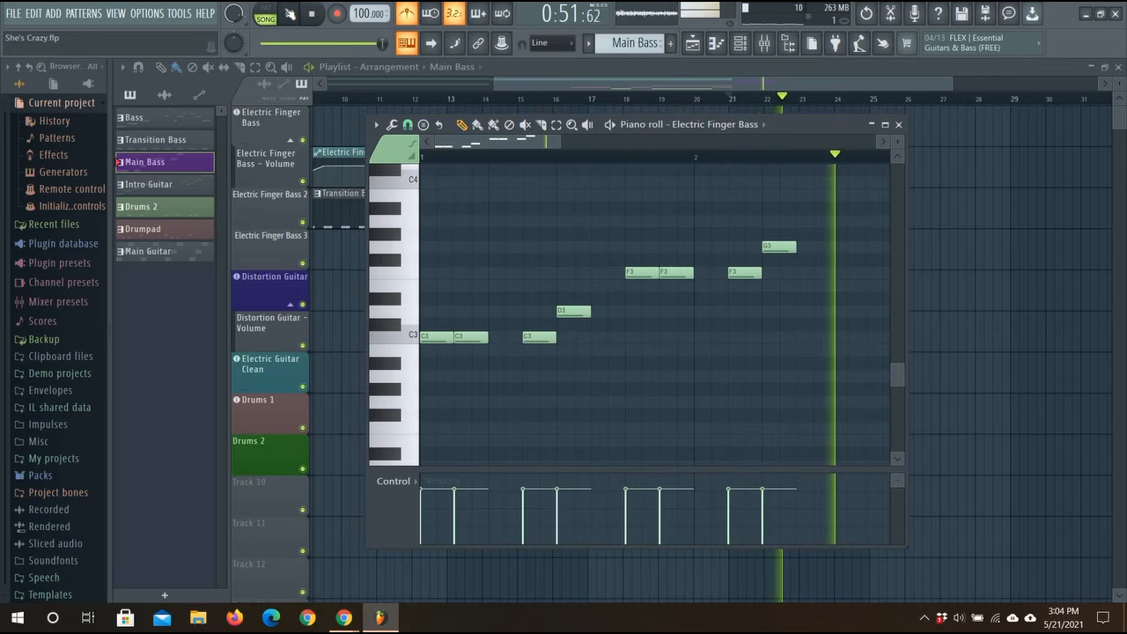
pyautogui.click(289, 14)
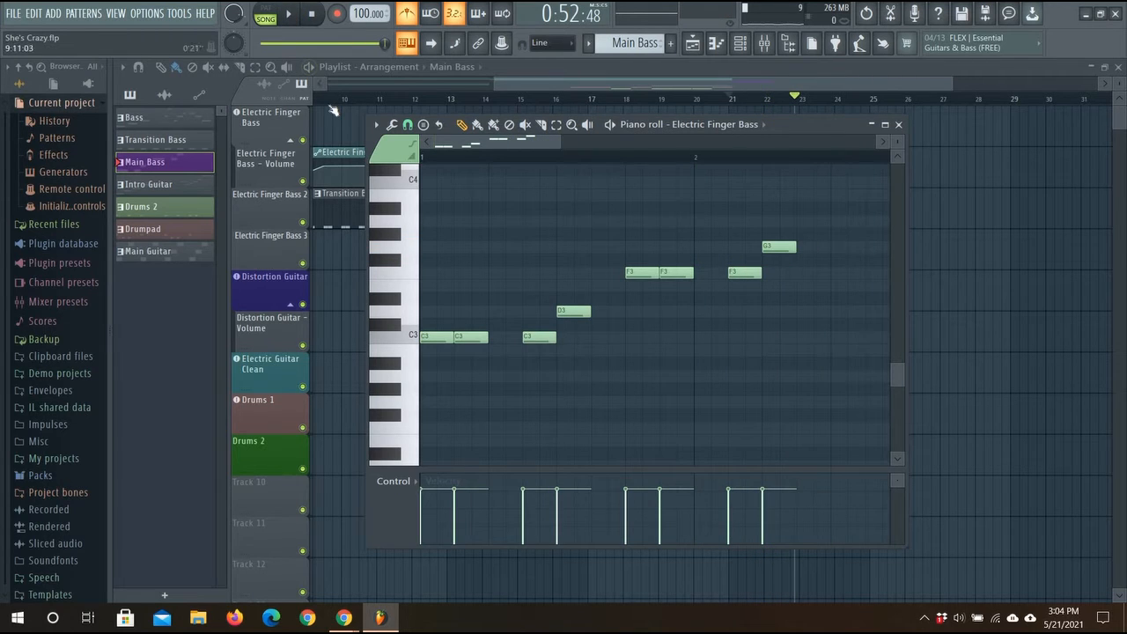
pyautogui.click(430, 161)
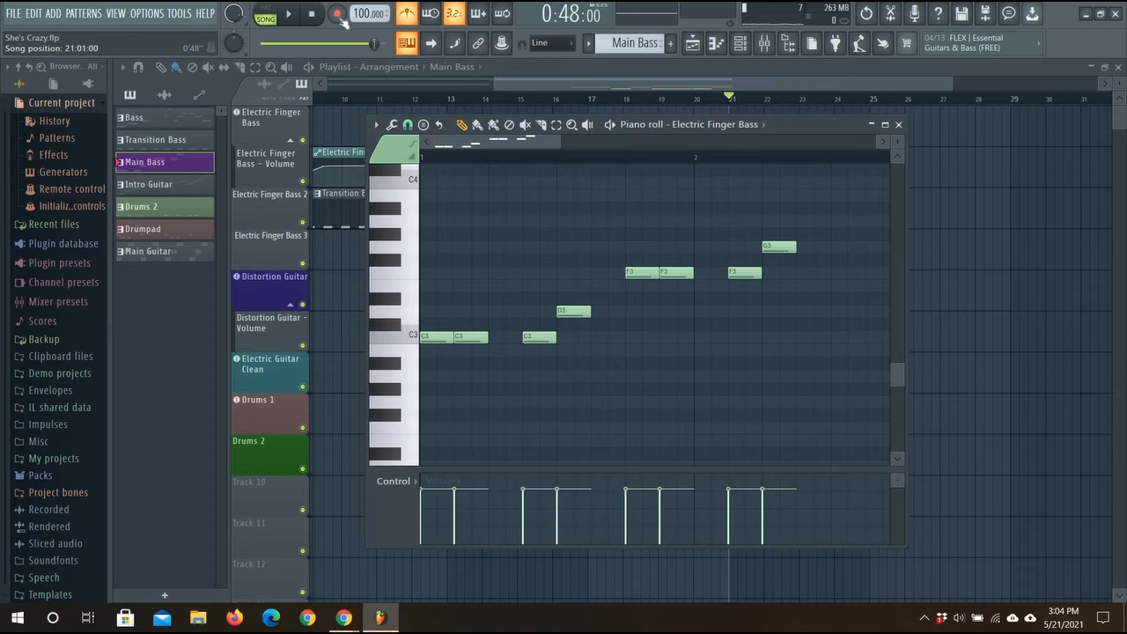
pyautogui.click(291, 16)
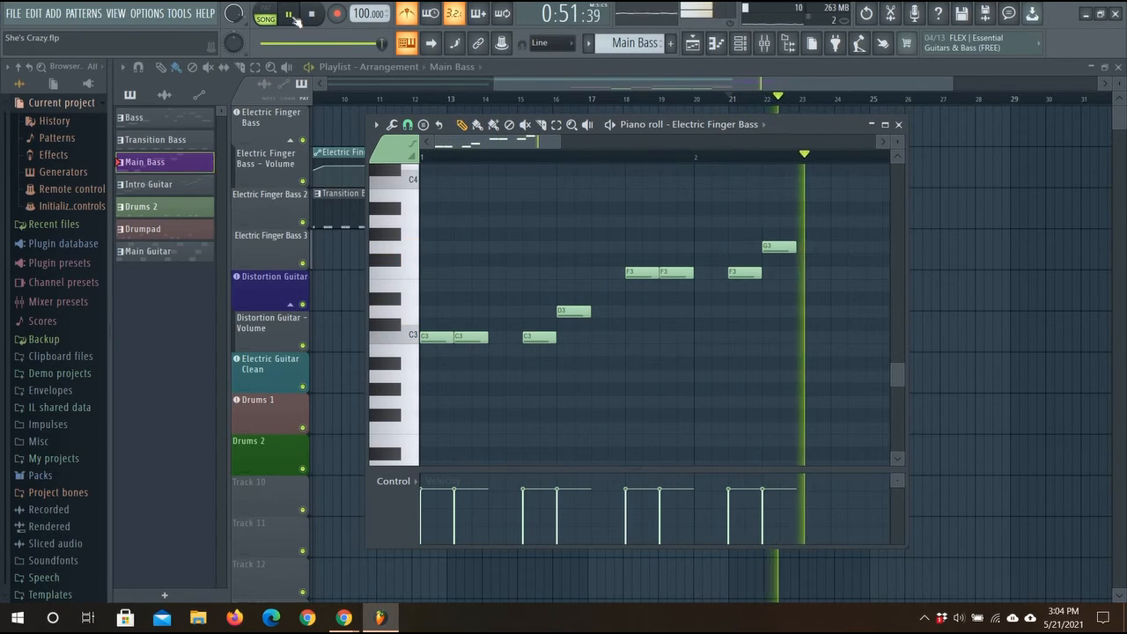
pyautogui.click(300, 19)
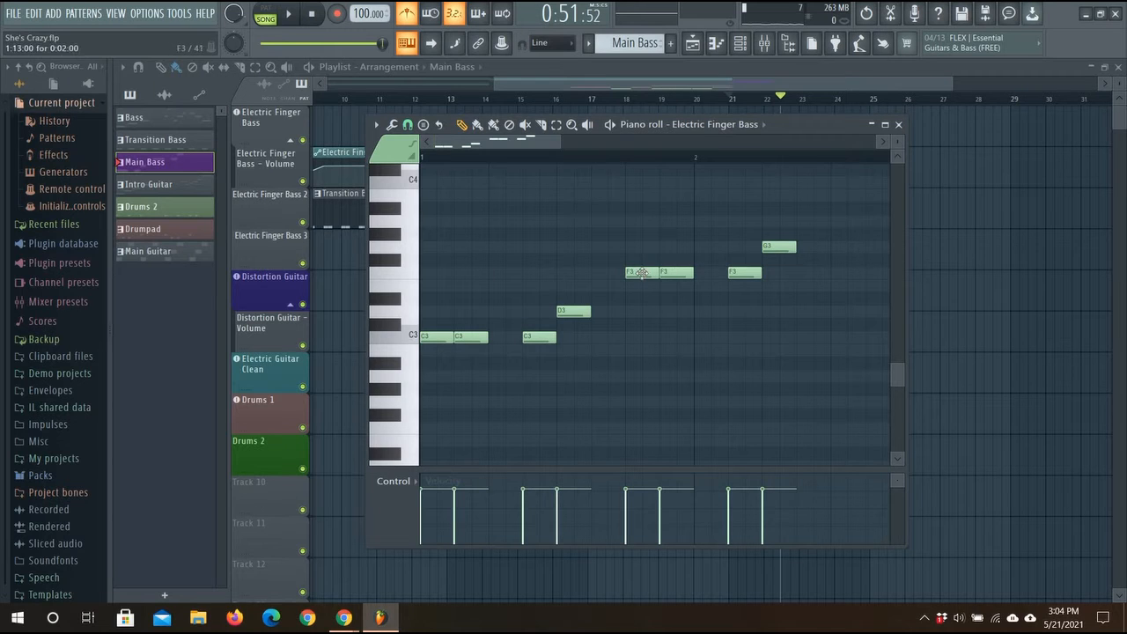
# - Try the two F3 notes and the final F3–G3 pair two steps earlier, and play the line from its start
pyautogui.moveTo(639, 272)
pyautogui.mouseDown()
pyautogui.moveTo(605, 273)
pyautogui.moveTo(635, 273)
pyautogui.mouseUp()
pyautogui.moveTo(739, 273); pyautogui.dragTo(705, 274)
pyautogui.moveTo(784, 248); pyautogui.dragTo(751, 248)
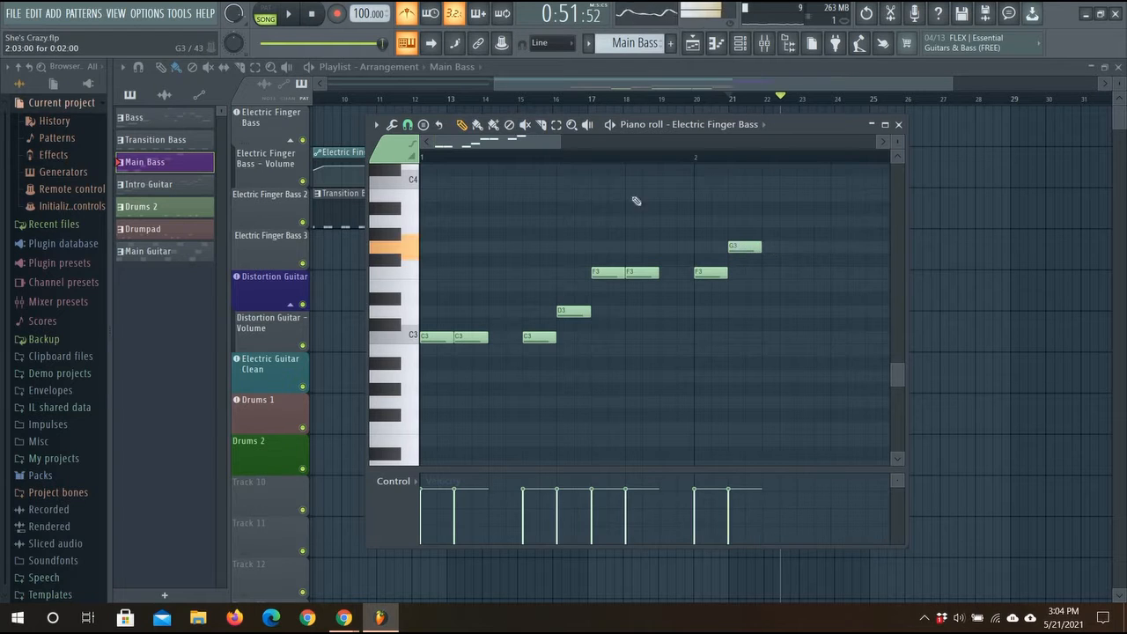
pyautogui.click(426, 158)
pyautogui.click(294, 15)
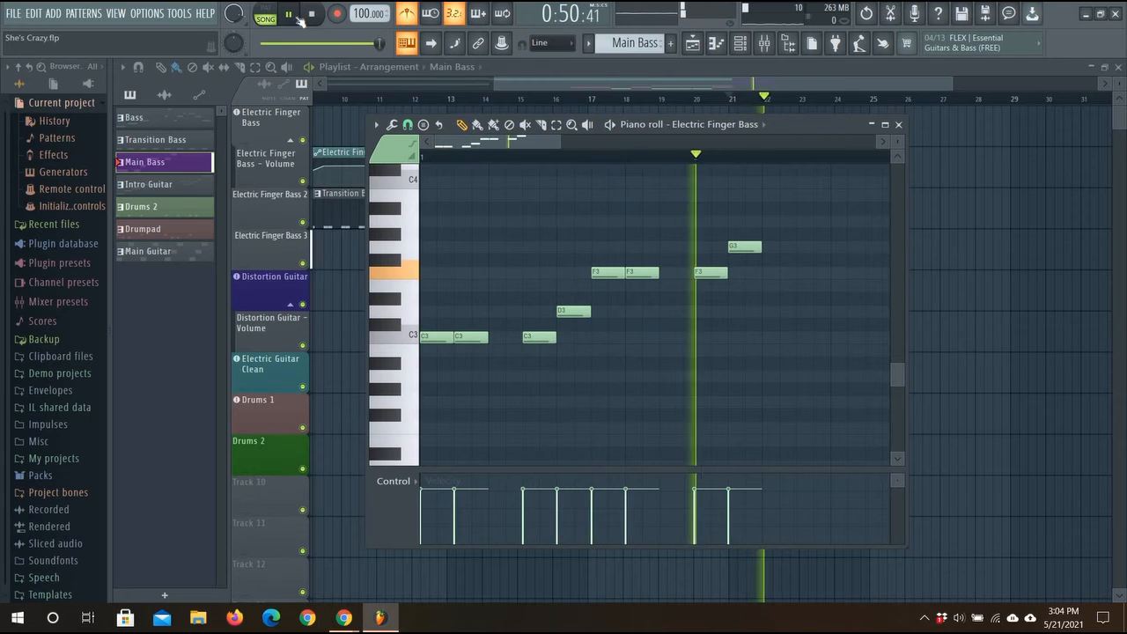
pyautogui.click(299, 17)
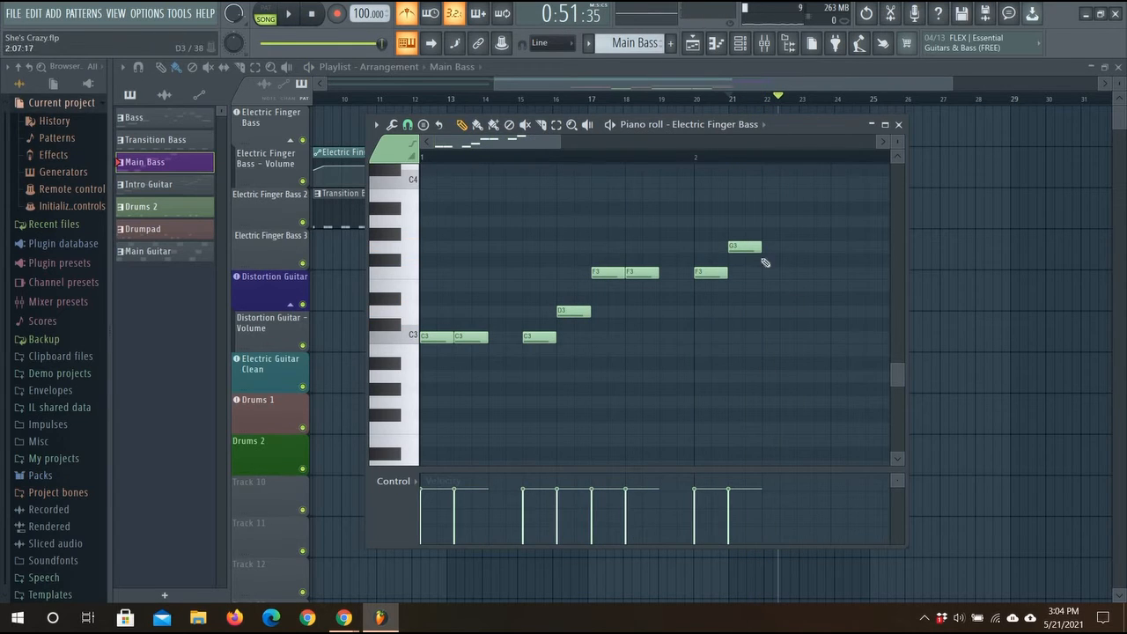
# - Move the final F3–G3 pair and the two F3 notes before it two steps later
pyautogui.moveTo(746, 247); pyautogui.dragTo(753, 272)
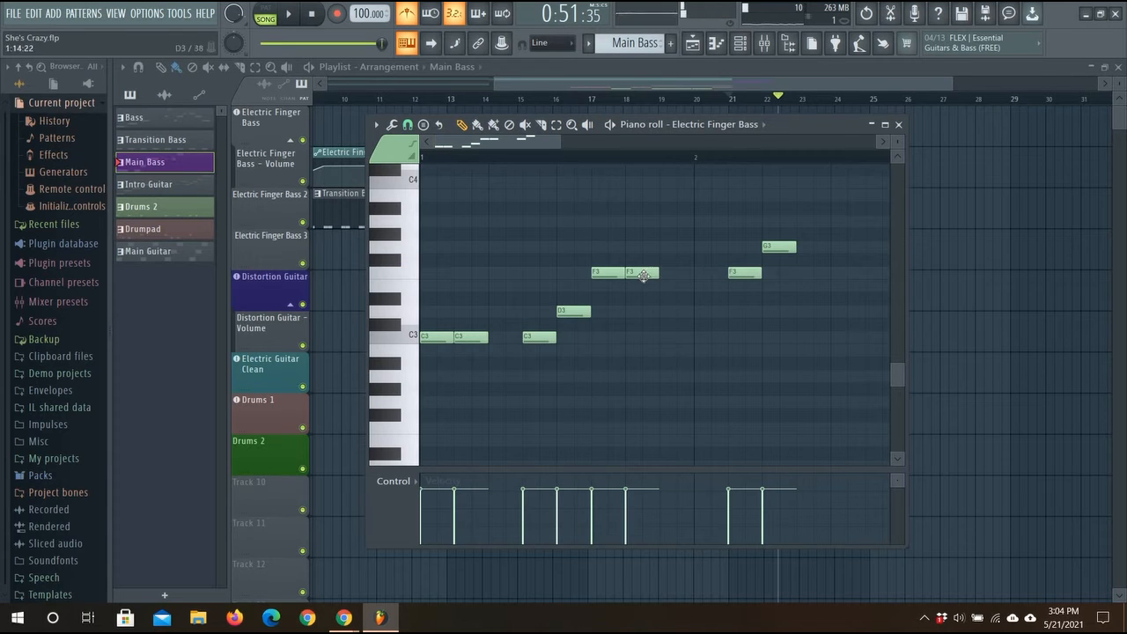
pyautogui.moveTo(647, 272); pyautogui.dragTo(675, 268)
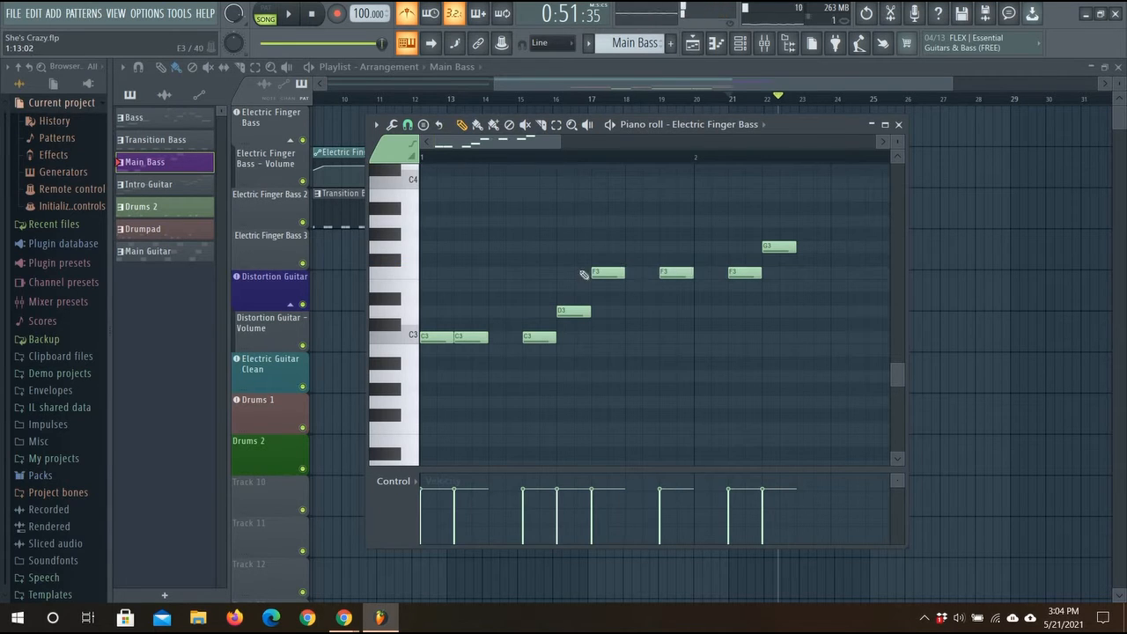
pyautogui.moveTo(603, 271); pyautogui.dragTo(638, 272)
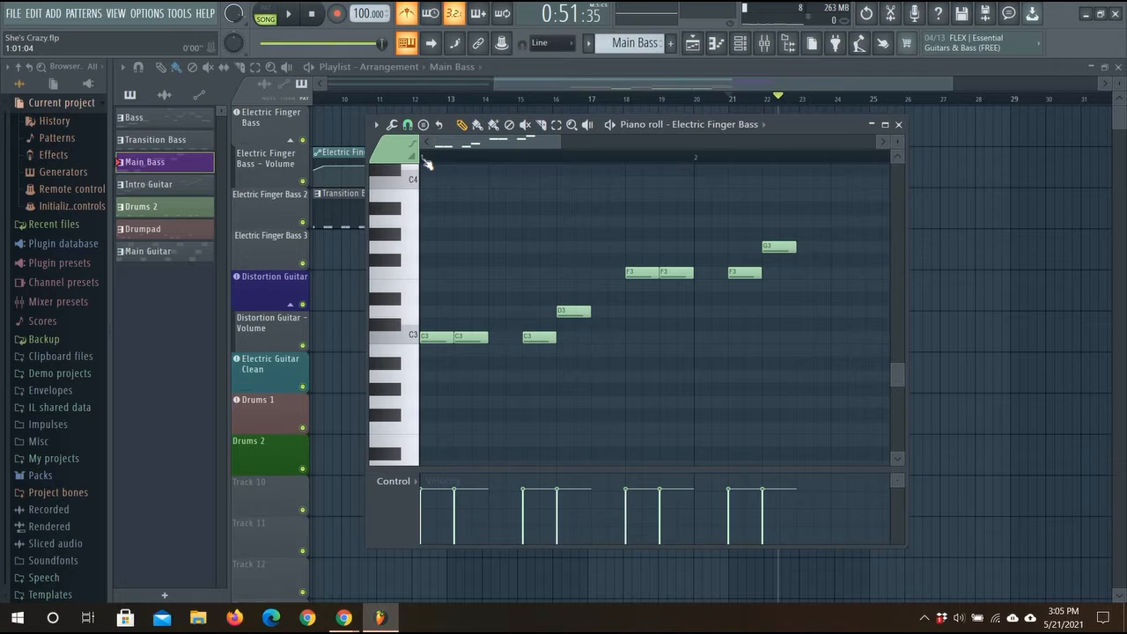
# - Play the bass line from its start two more times, pausing after its last note
pyautogui.click(289, 14)
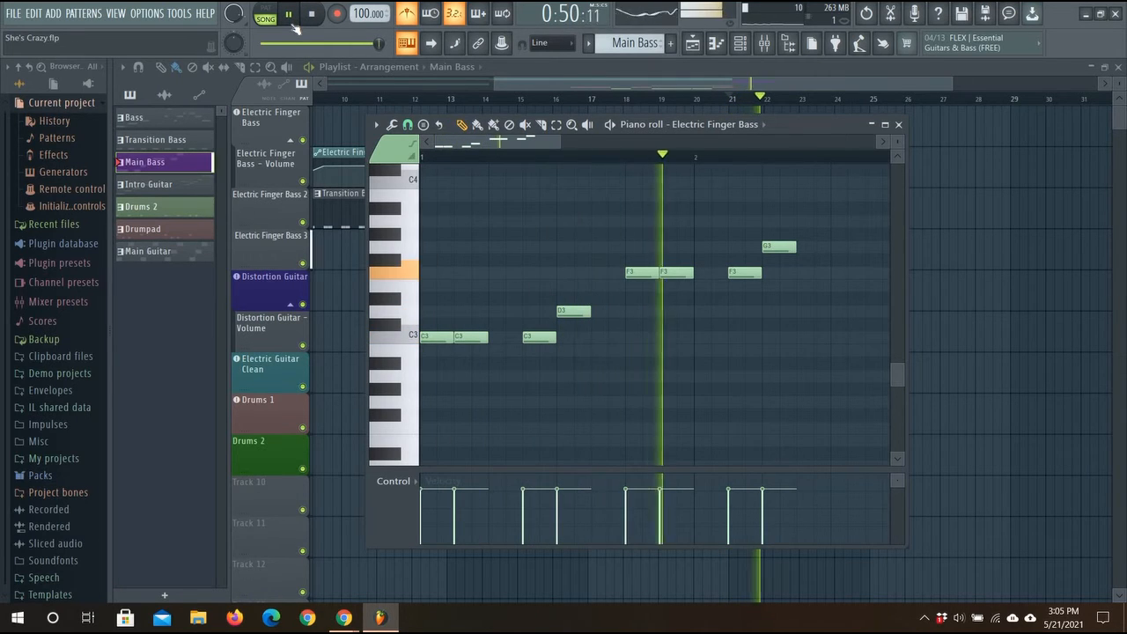
pyautogui.click(288, 15)
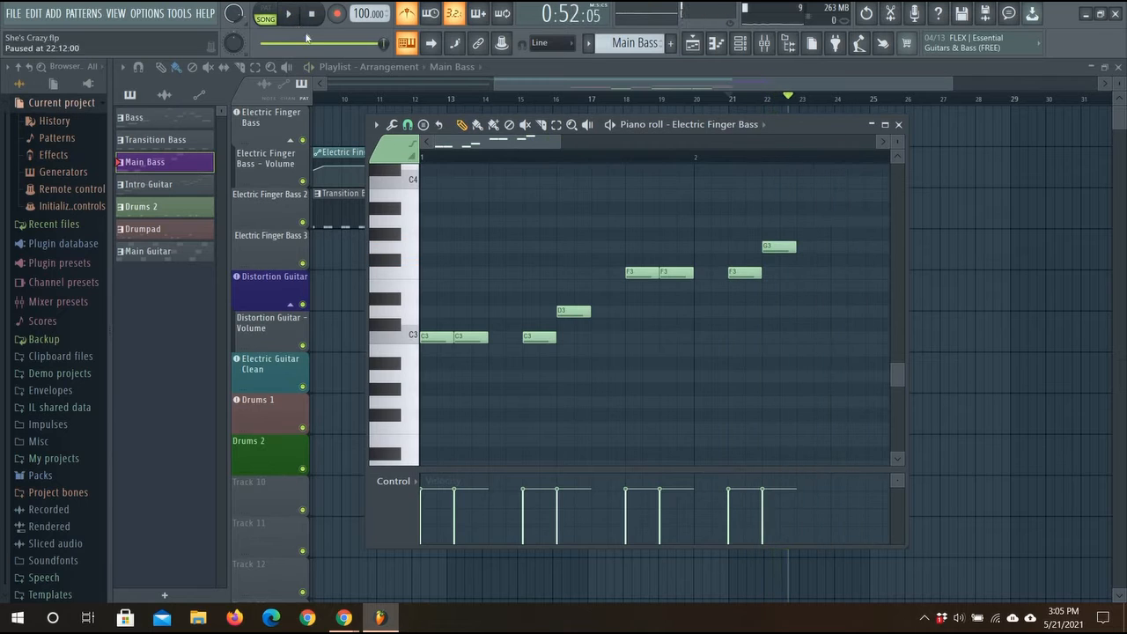
pyautogui.click(290, 15)
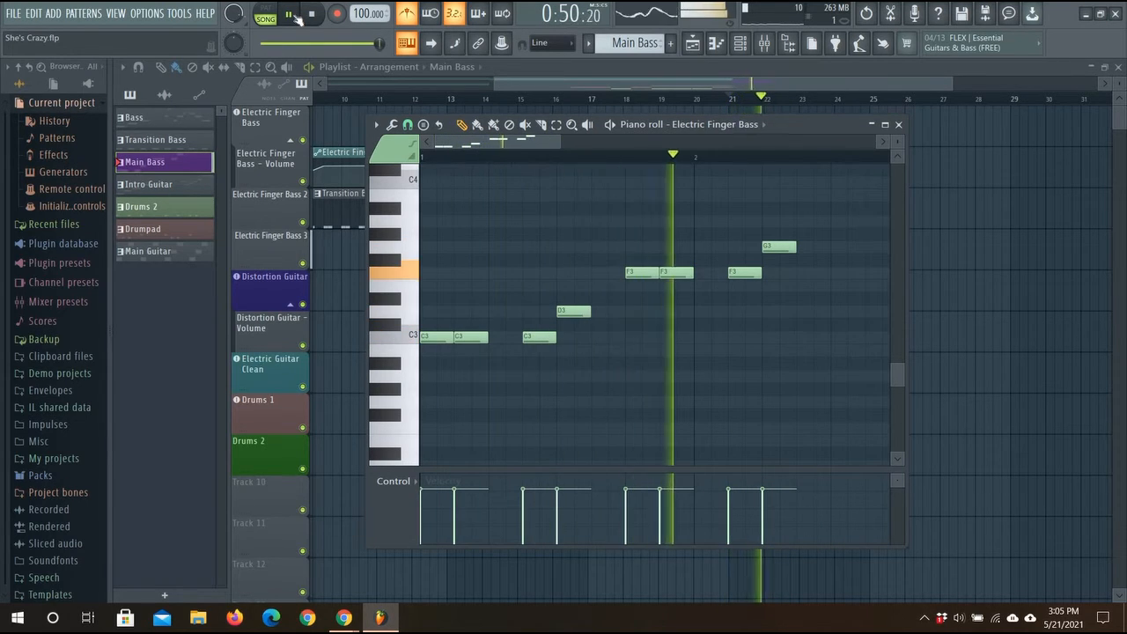
pyautogui.click(288, 15)
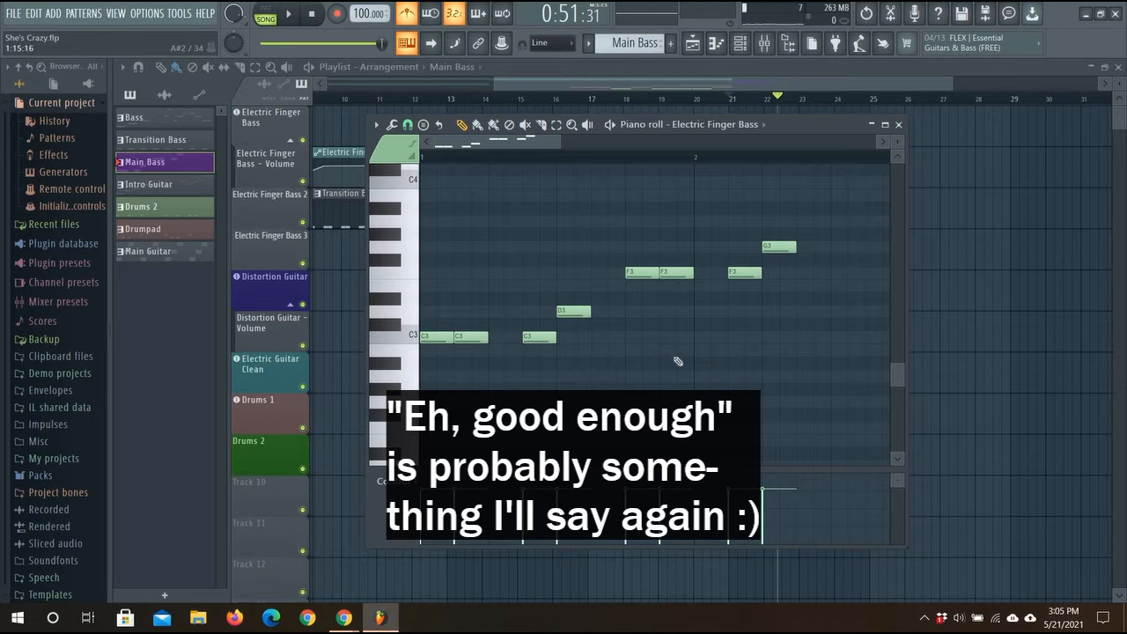
# - Duplicate the whole eight-note bass line and place the copy at the same pitches from the start of bar 3
pyautogui.scroll(-3, 673, 355)
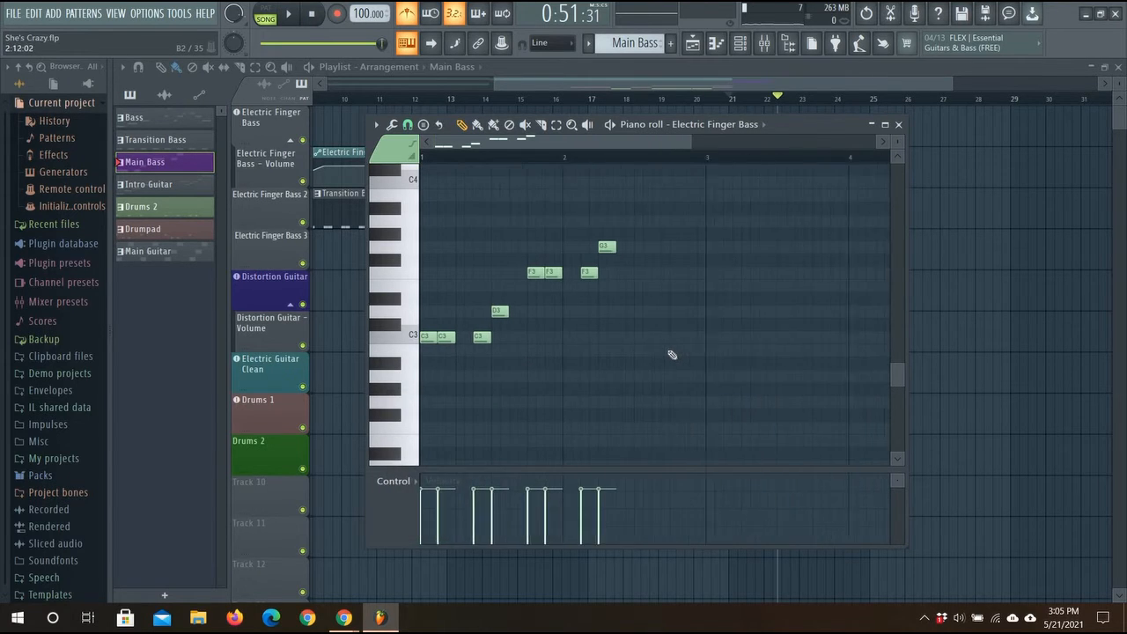
pyautogui.scroll(2, 672, 355)
pyautogui.moveTo(608, 144); pyautogui.dragTo(412, 216)
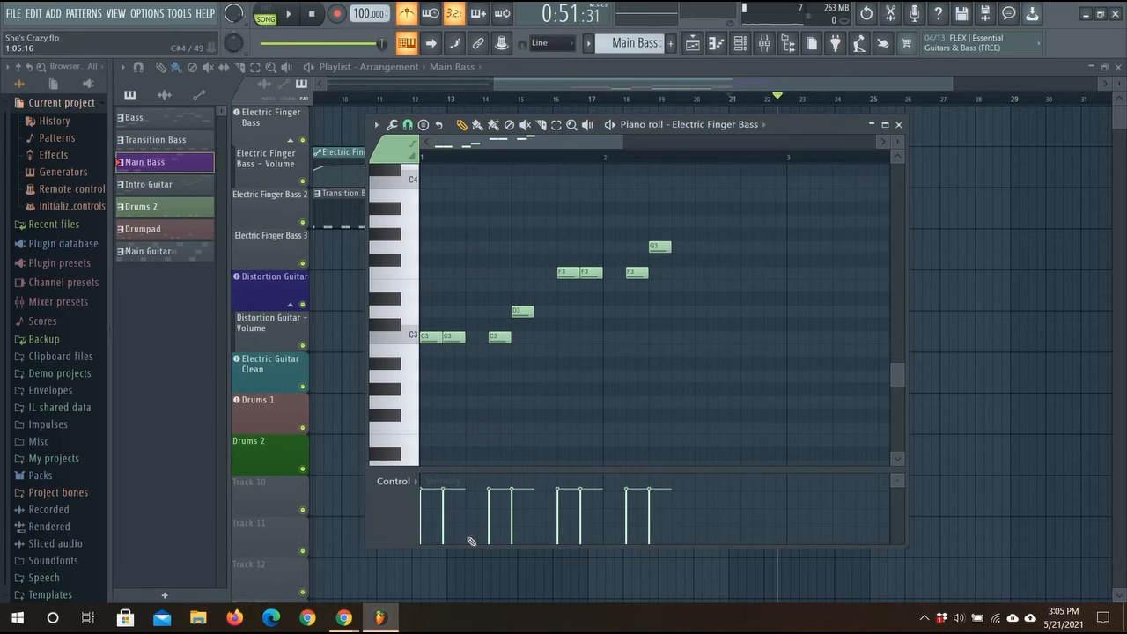
pyautogui.click(558, 126)
pyautogui.moveTo(422, 190); pyautogui.dragTo(695, 382)
pyautogui.hotkey('ctrl', 'v')
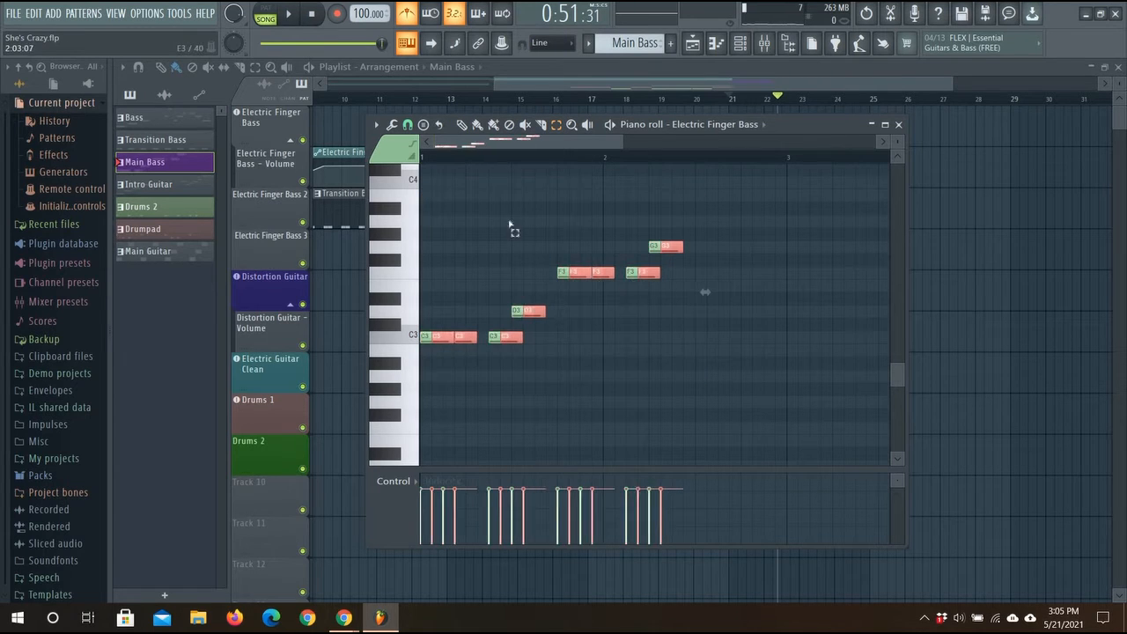
pyautogui.click(461, 125)
pyautogui.moveTo(651, 249); pyautogui.dragTo(842, 237)
pyautogui.keyDown('ctrl'); pyautogui.click(817, 214); pyautogui.keyUp('ctrl')
pyautogui.scroll(-1, 711, 235)
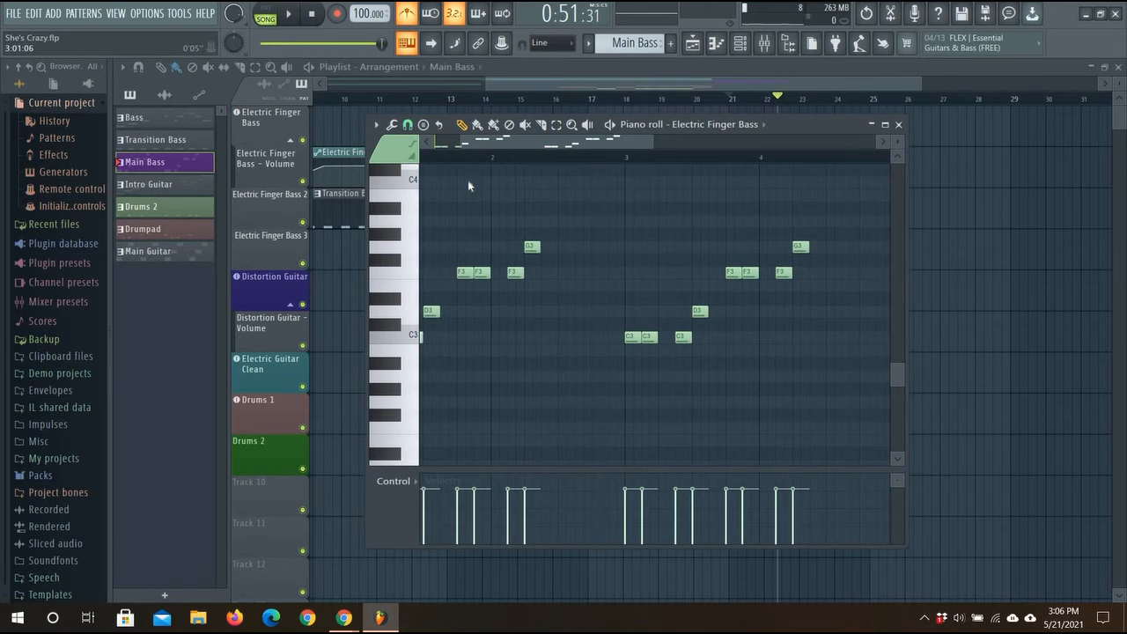
# - Vary the velocities of the notes in the first bass line, bars 1–2, alternating softer and louder hits
pyautogui.hscroll(-2, 467, 185)
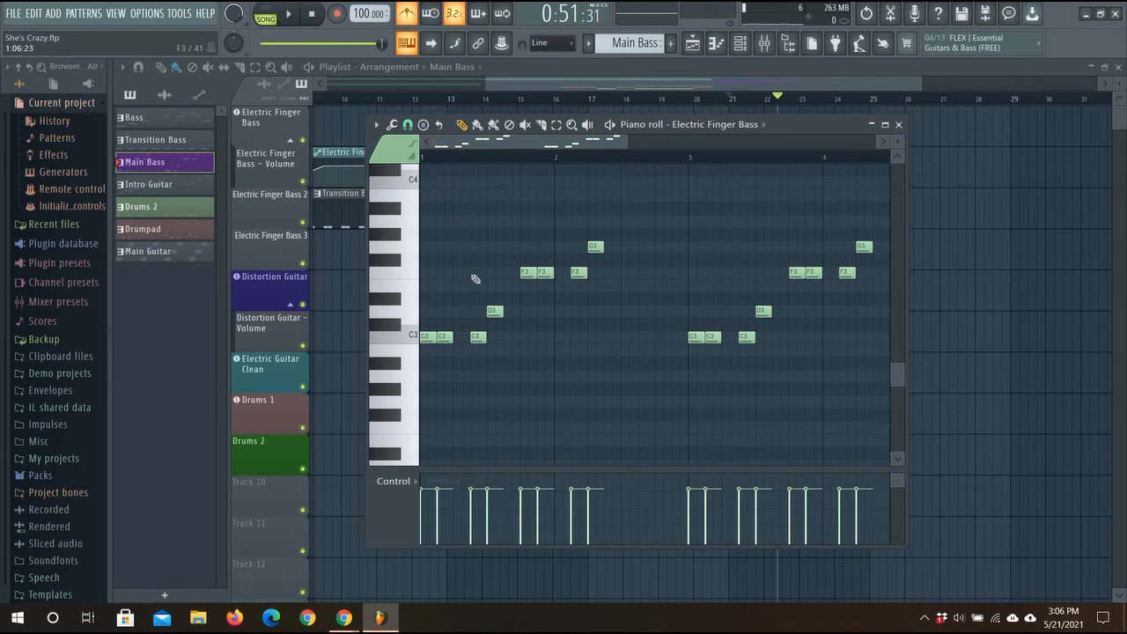
pyautogui.scroll(3, 507, 280)
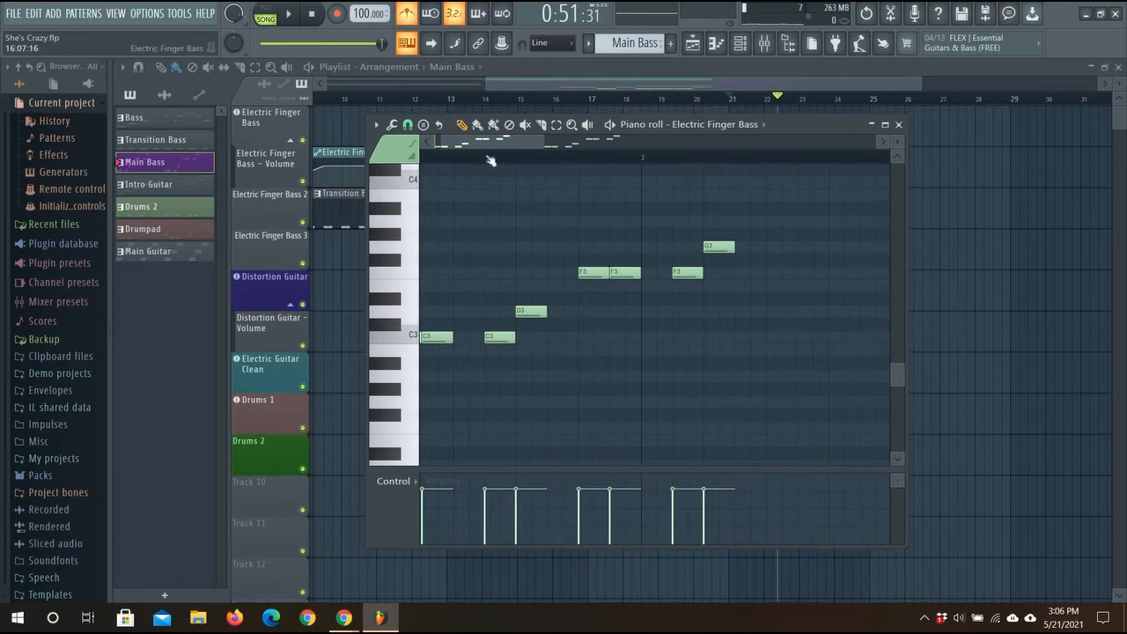
pyautogui.hscroll(-1, 420, 198)
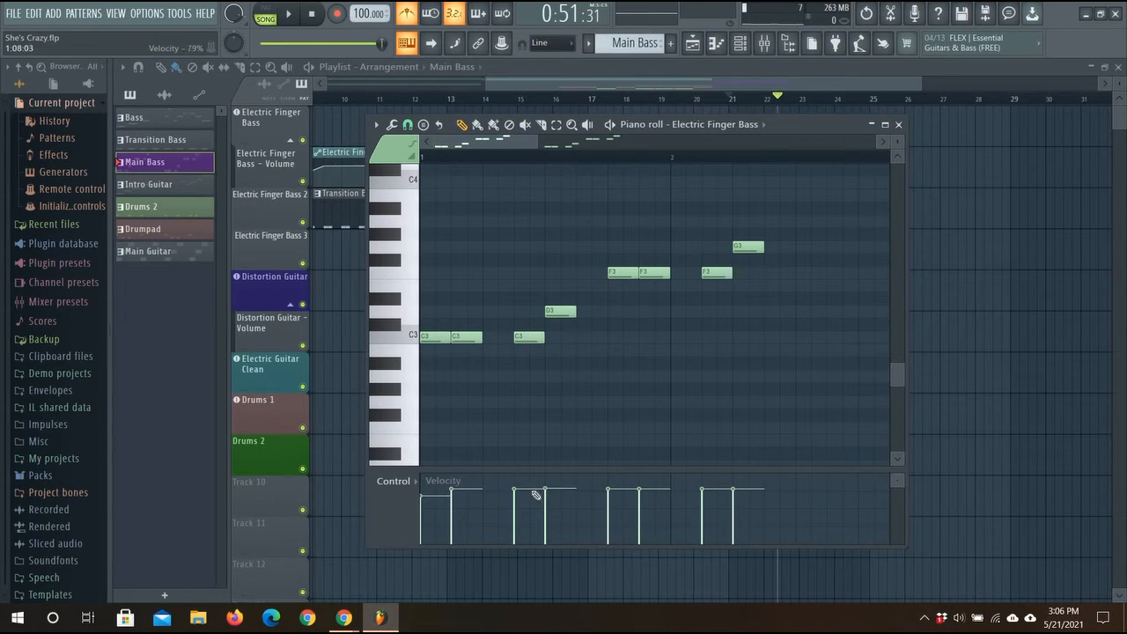
pyautogui.moveTo(535, 495); pyautogui.dragTo(535, 490)
pyautogui.moveTo(656, 491); pyautogui.dragTo(656, 483)
pyautogui.moveTo(723, 501); pyautogui.dragTo(721, 497)
# - Vary the velocities of the copied bass line from bar 3 in the same soft-loud alternation, and minimize the piano roll
pyautogui.click(883, 143)
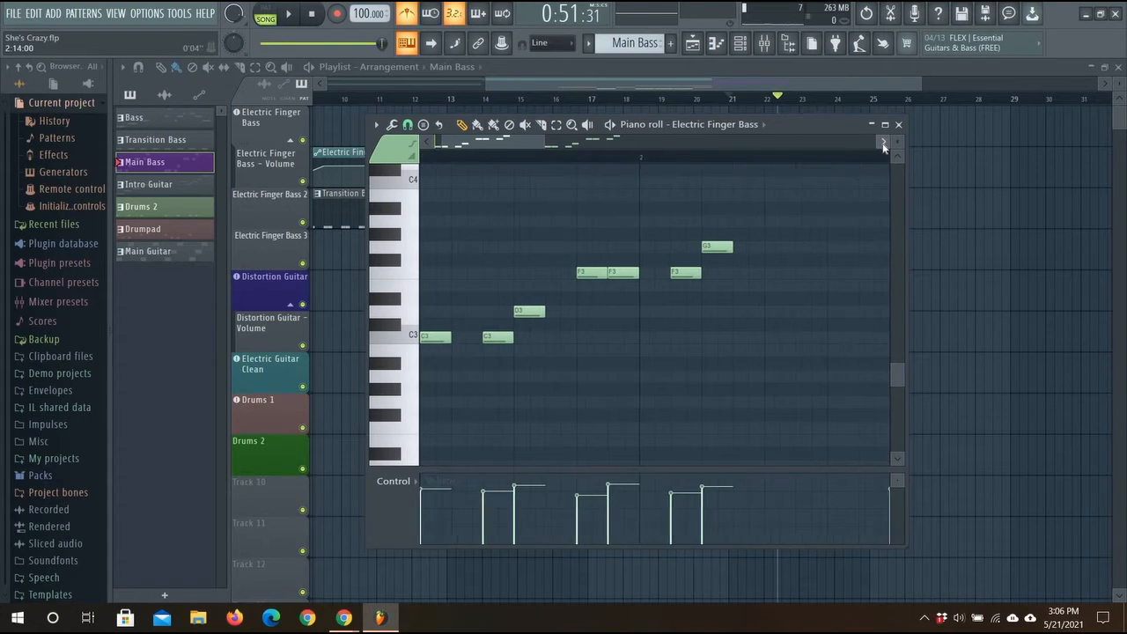
pyautogui.moveTo(564, 493); pyautogui.dragTo(564, 500)
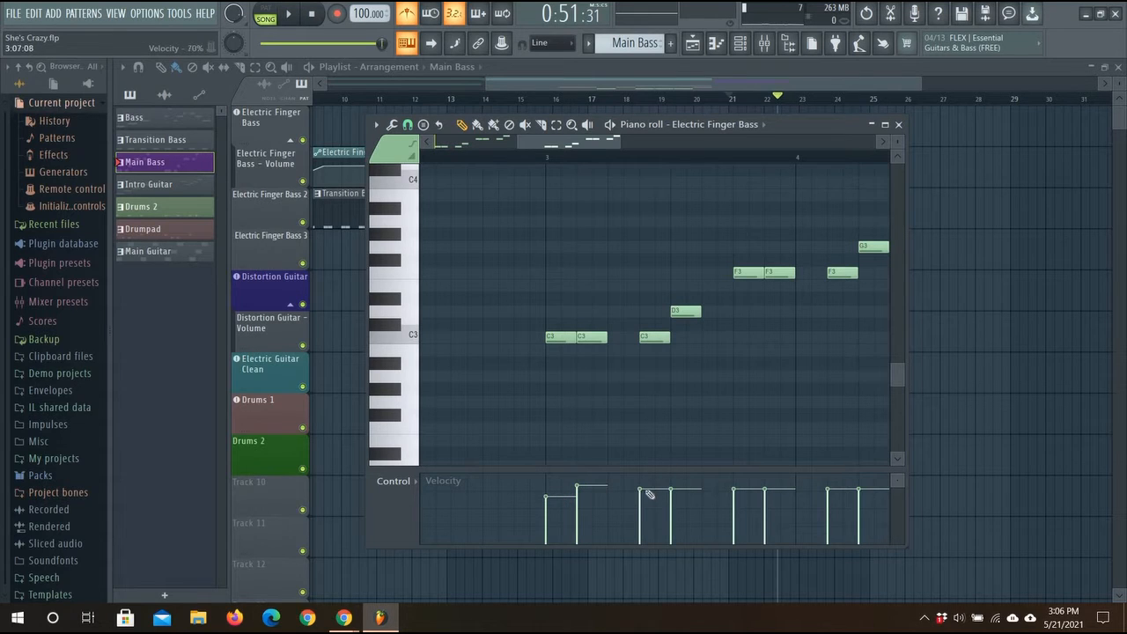
pyautogui.moveTo(754, 493); pyautogui.dragTo(750, 498)
pyautogui.hscroll(4, 712, 453)
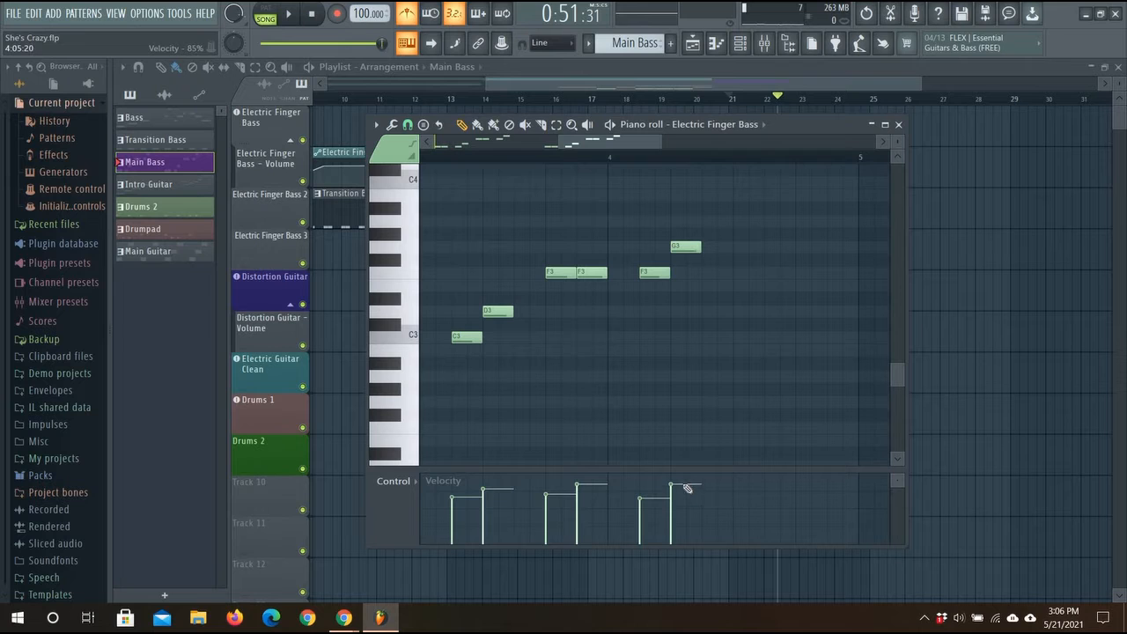
pyautogui.moveTo(633, 139); pyautogui.dragTo(427, 154)
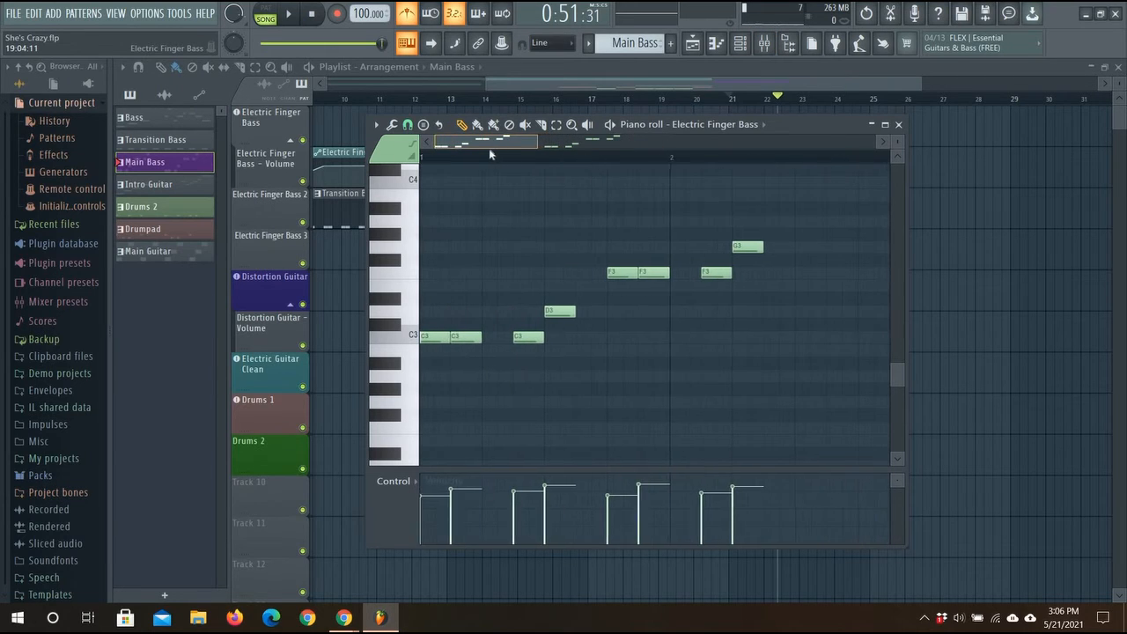
pyautogui.click(873, 125)
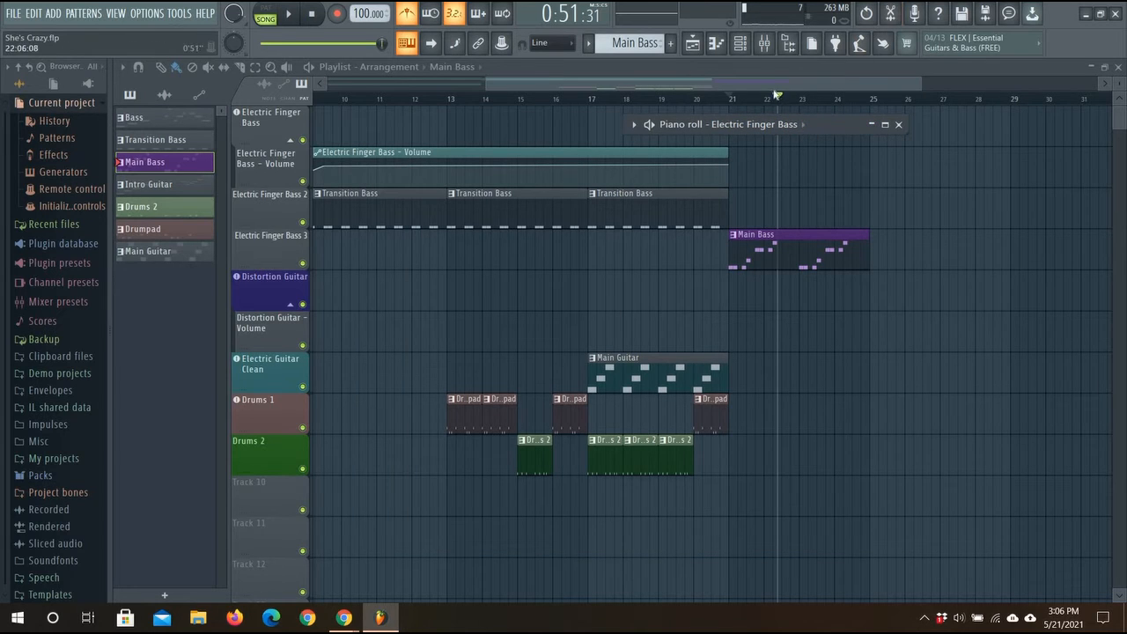
# - Play the song from bar 21 through the Main Bass clip and pause before bar 25
pyautogui.moveTo(775, 93); pyautogui.dragTo(729, 95)
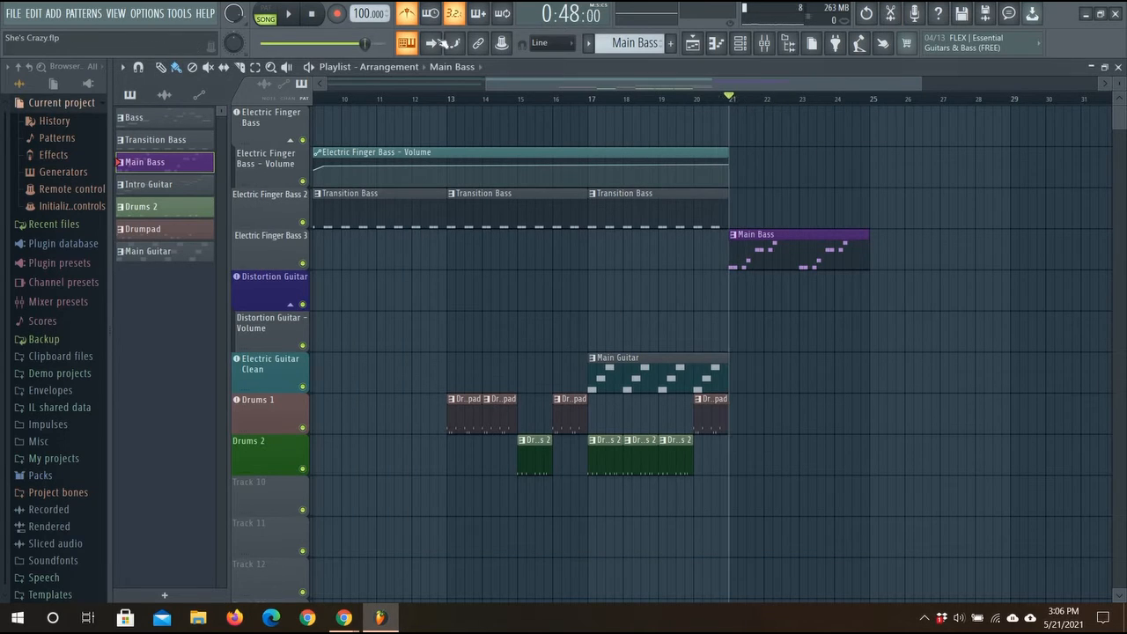
pyautogui.click(294, 16)
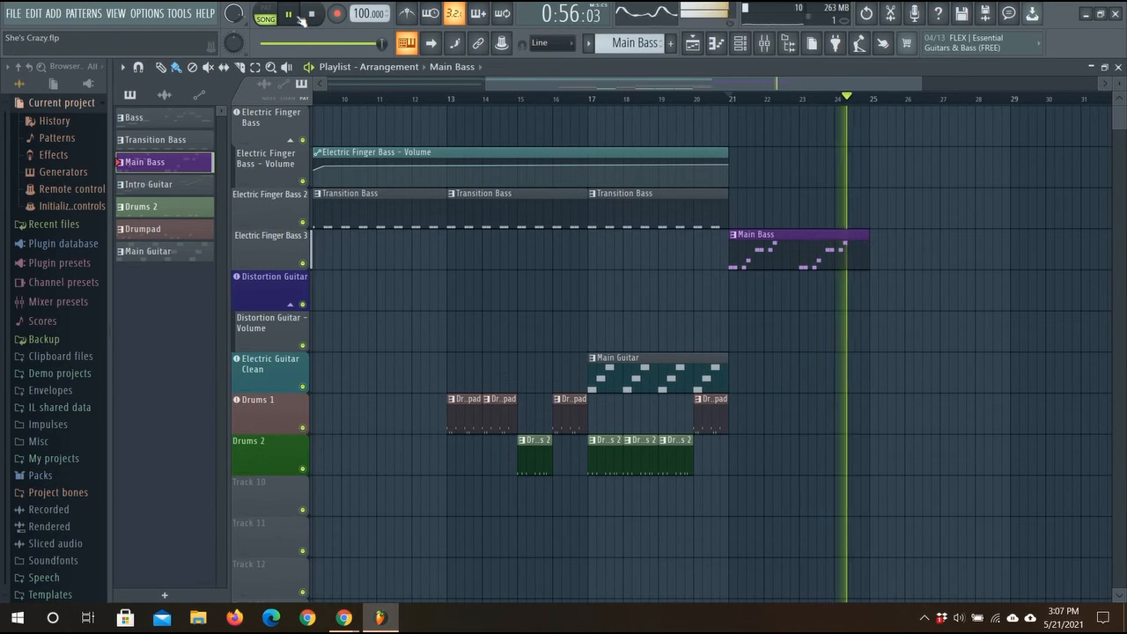
pyautogui.click(298, 15)
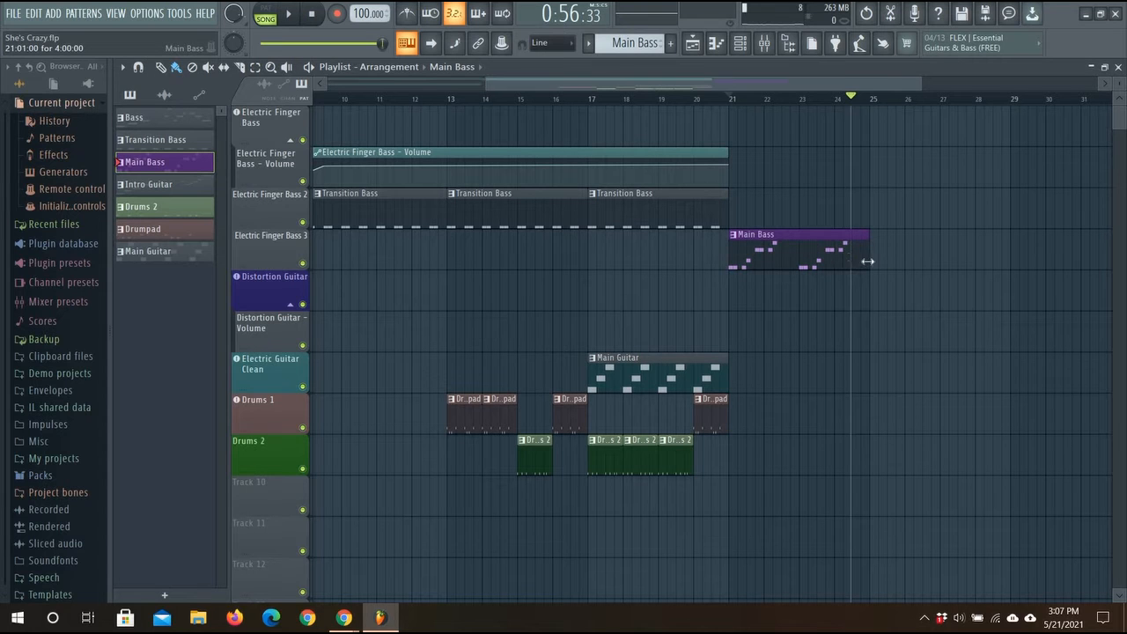
# - Place two more Main Bass clips on the Electric Finger Bass 3 track, starting at bars 25 and 29
pyautogui.press('p')
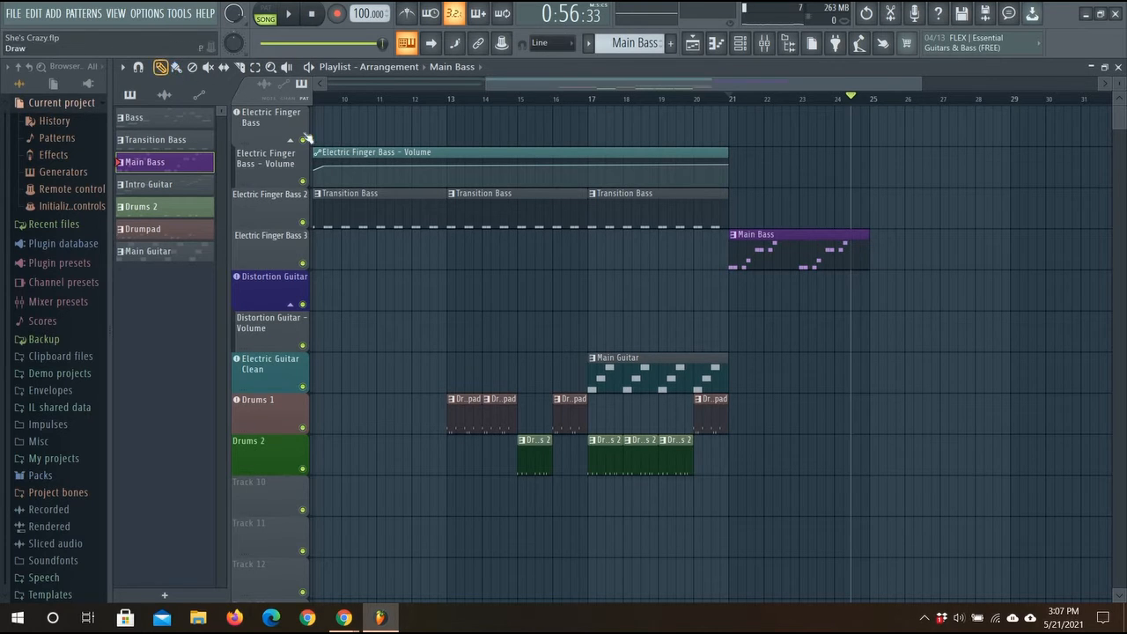
pyautogui.click(884, 262)
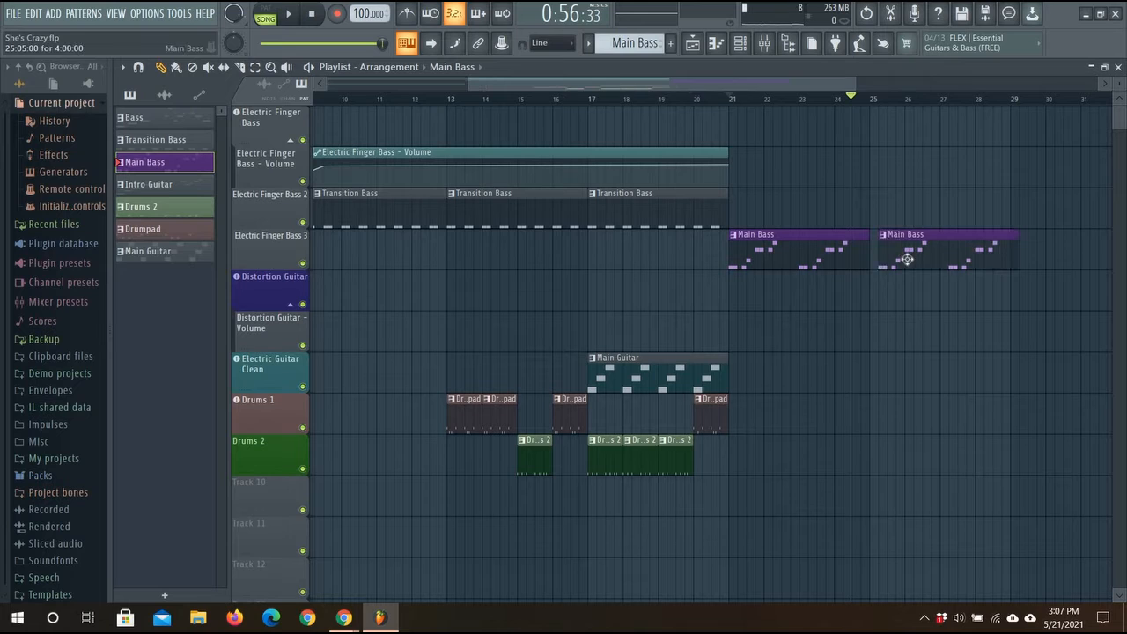
pyautogui.moveTo(907, 259); pyautogui.dragTo(898, 259)
pyautogui.click(1029, 242)
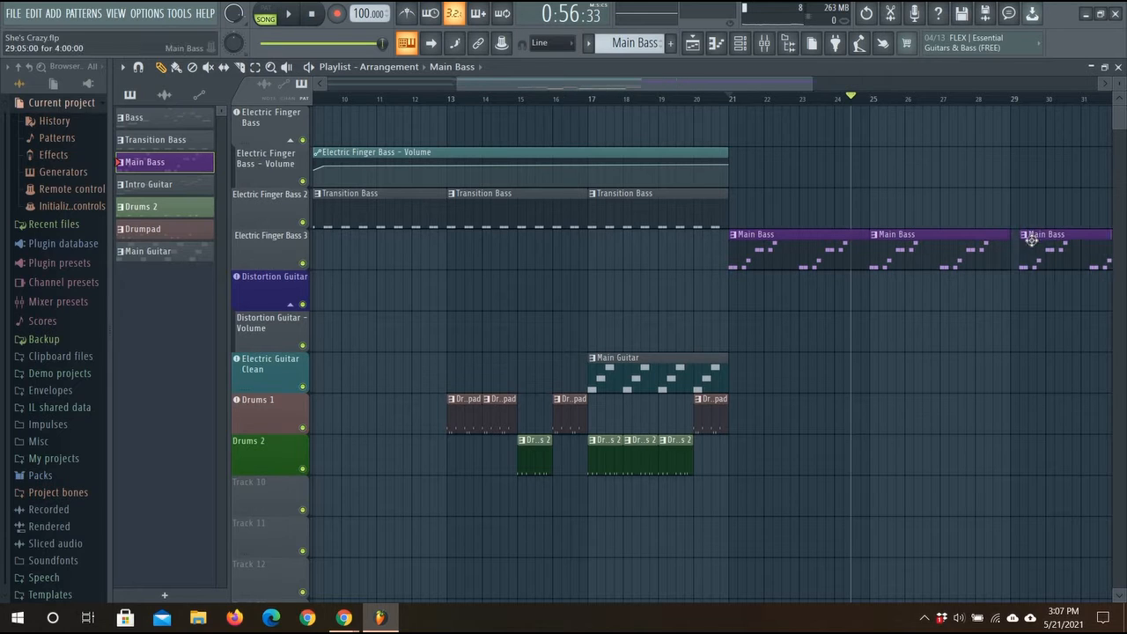
pyautogui.moveTo(1031, 242); pyautogui.dragTo(1022, 242)
# - Play the song from bar 21 again and pause near the start of the second Main Bass clip
pyautogui.click(731, 97)
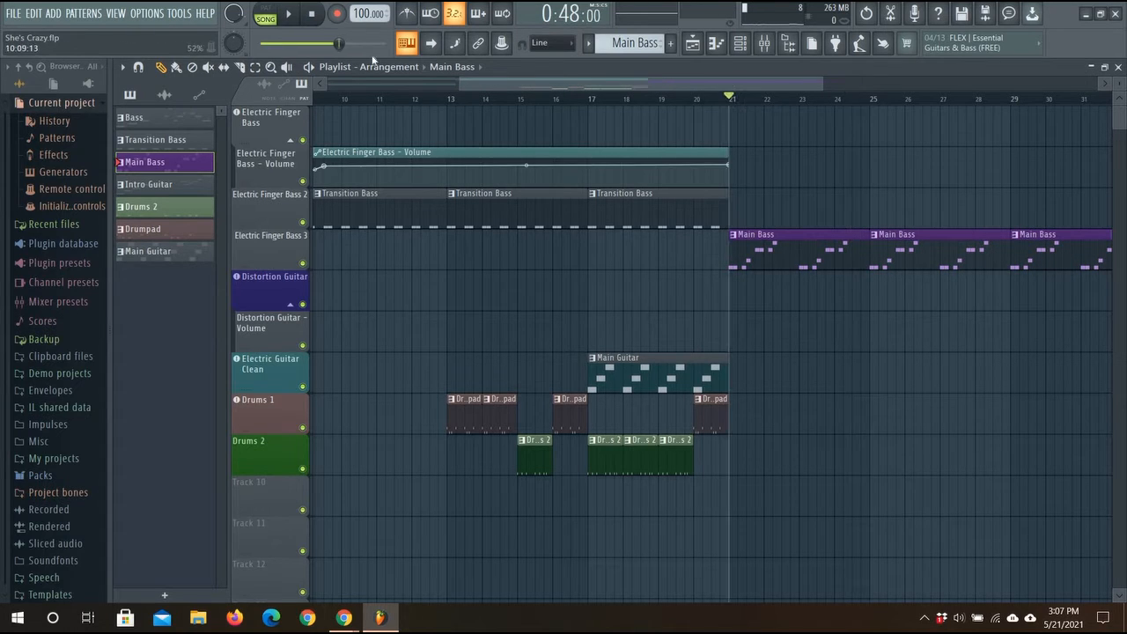
pyautogui.click(289, 14)
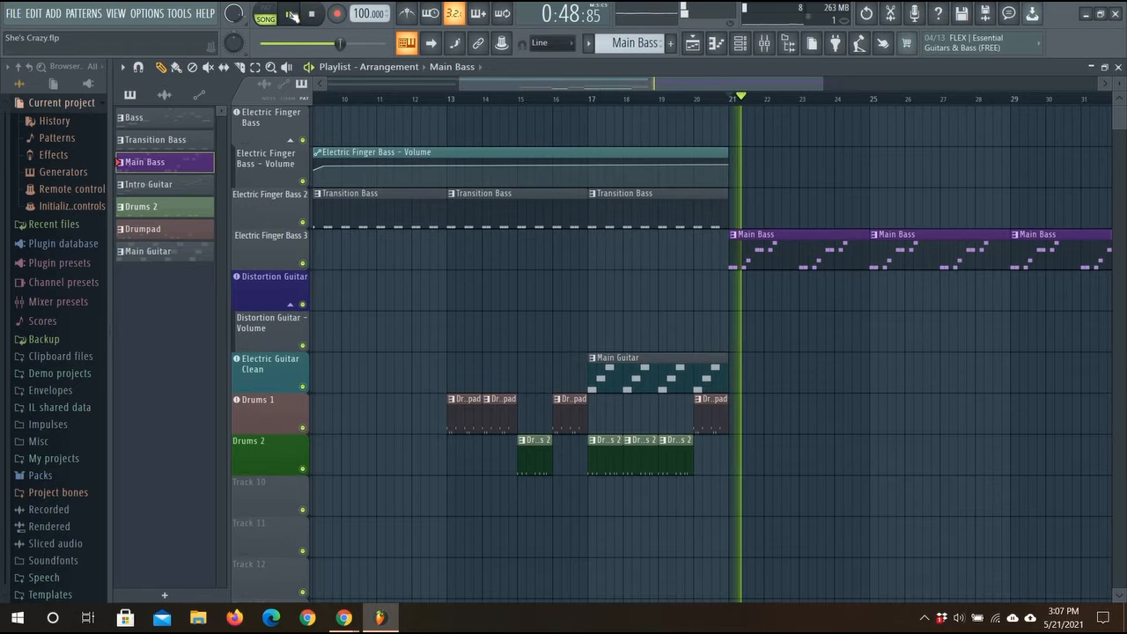
pyautogui.click(1102, 85)
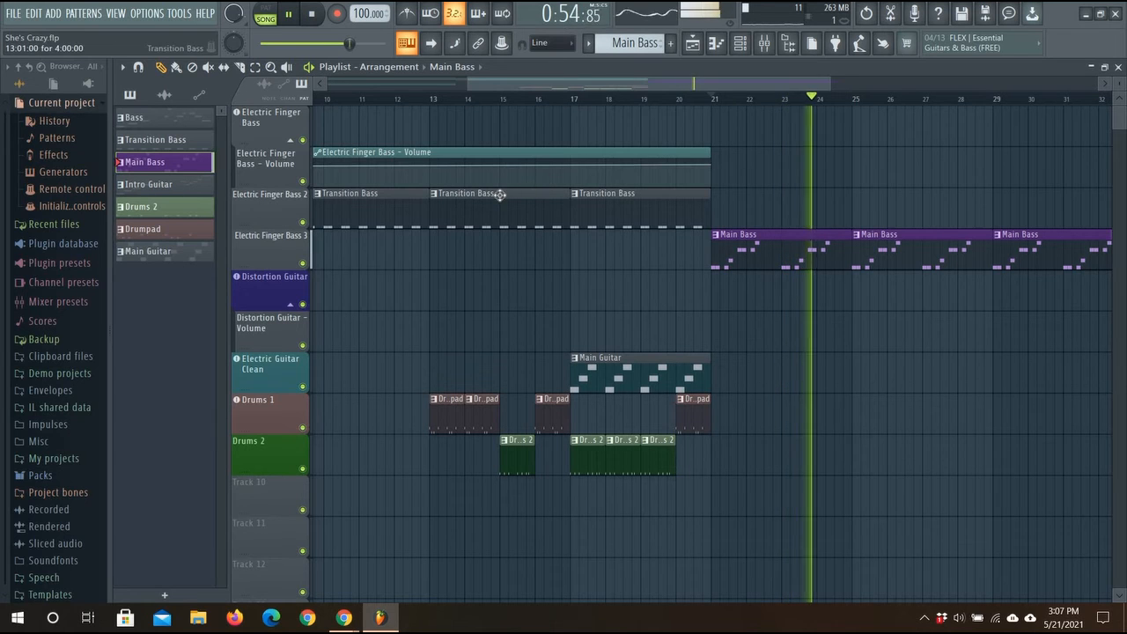
pyautogui.click(295, 15)
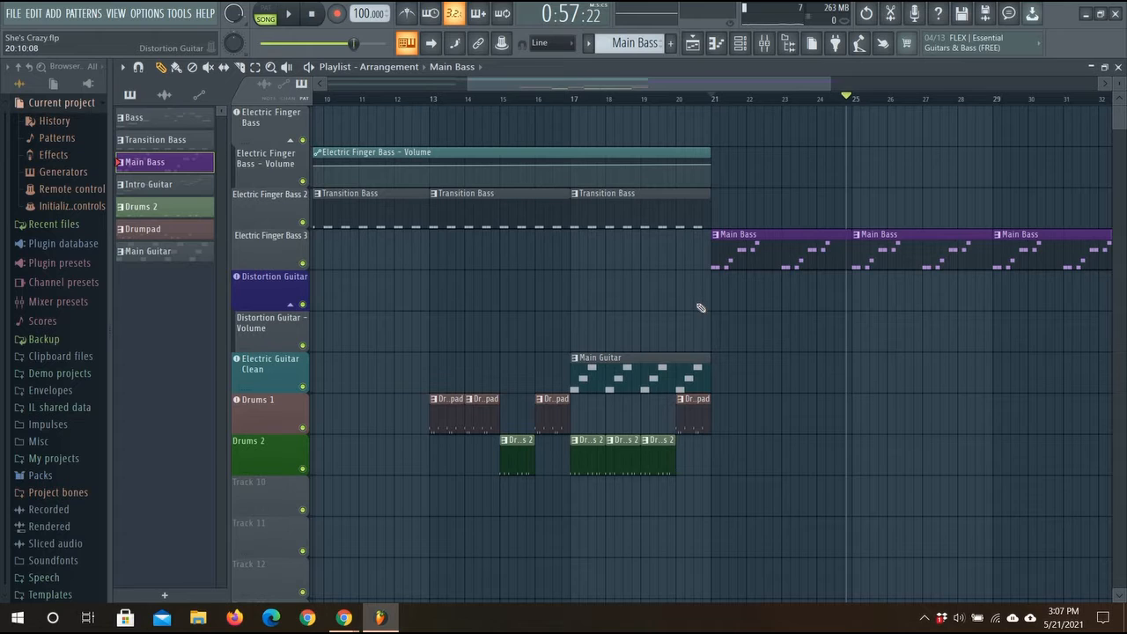
# - Place Drumpad clips at bars 25 and 27 and Drums 2 clips at bars 26 and 28, and play the section
pyautogui.click(695, 420)
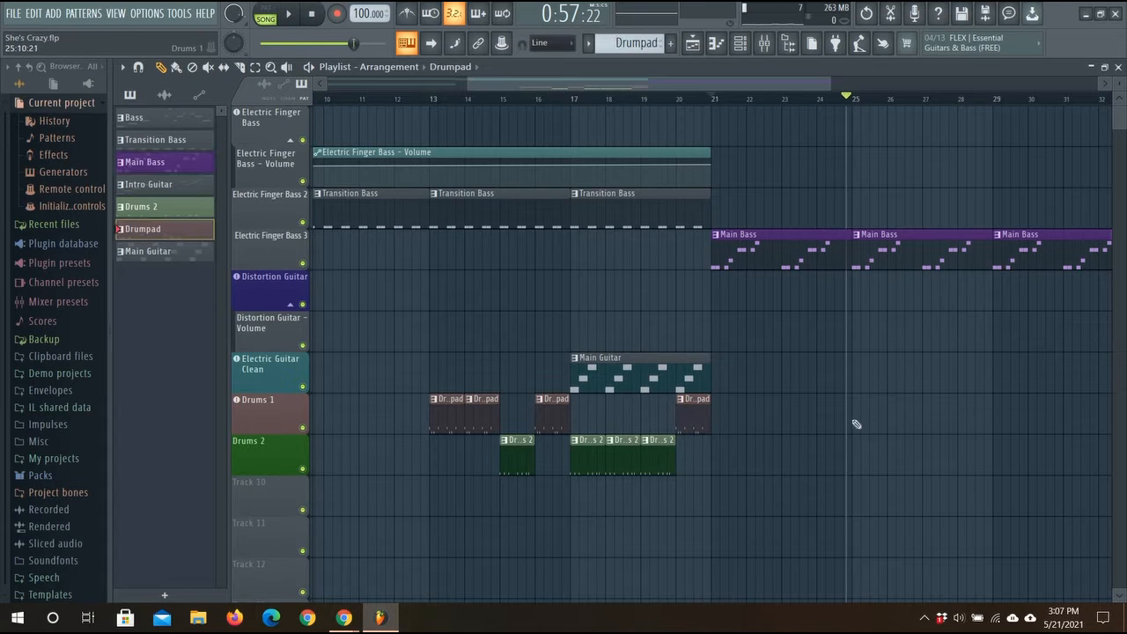
pyautogui.click(867, 412)
pyautogui.moveTo(867, 412); pyautogui.dragTo(856, 421)
pyautogui.moveTo(939, 419); pyautogui.dragTo(894, 458)
pyautogui.click(659, 465)
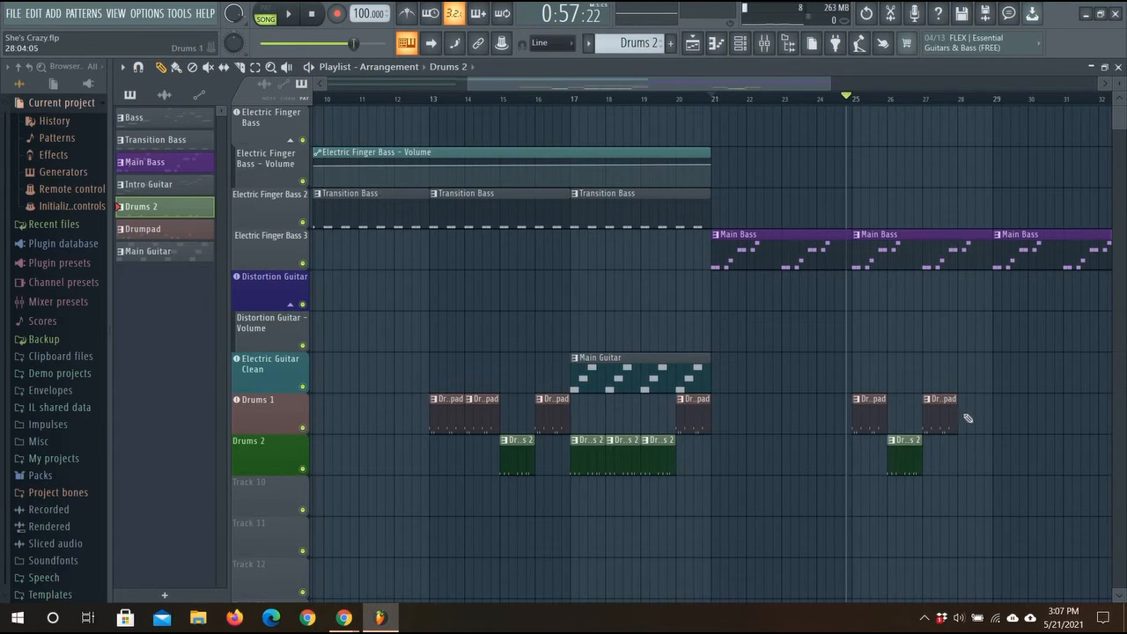
pyautogui.click(962, 455)
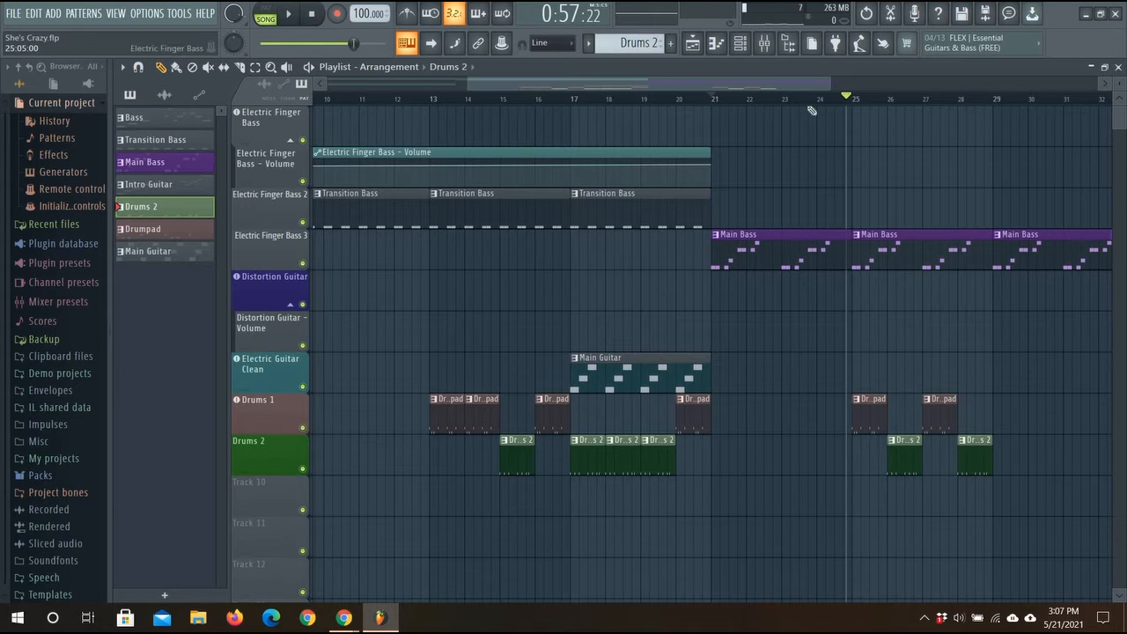
pyautogui.click(288, 13)
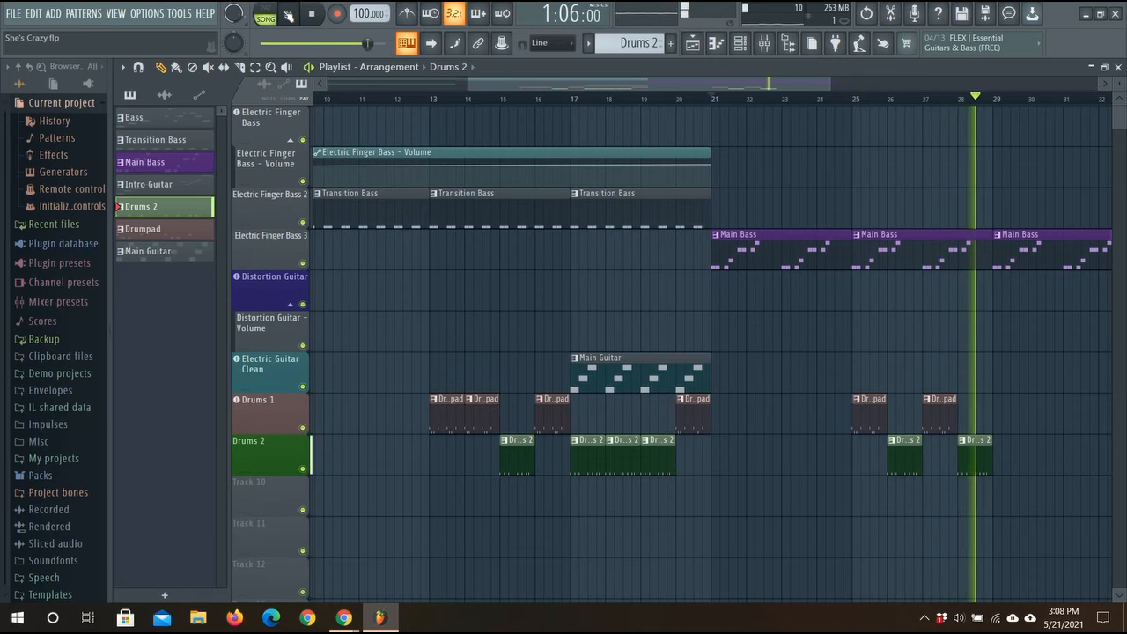
pyautogui.click(288, 14)
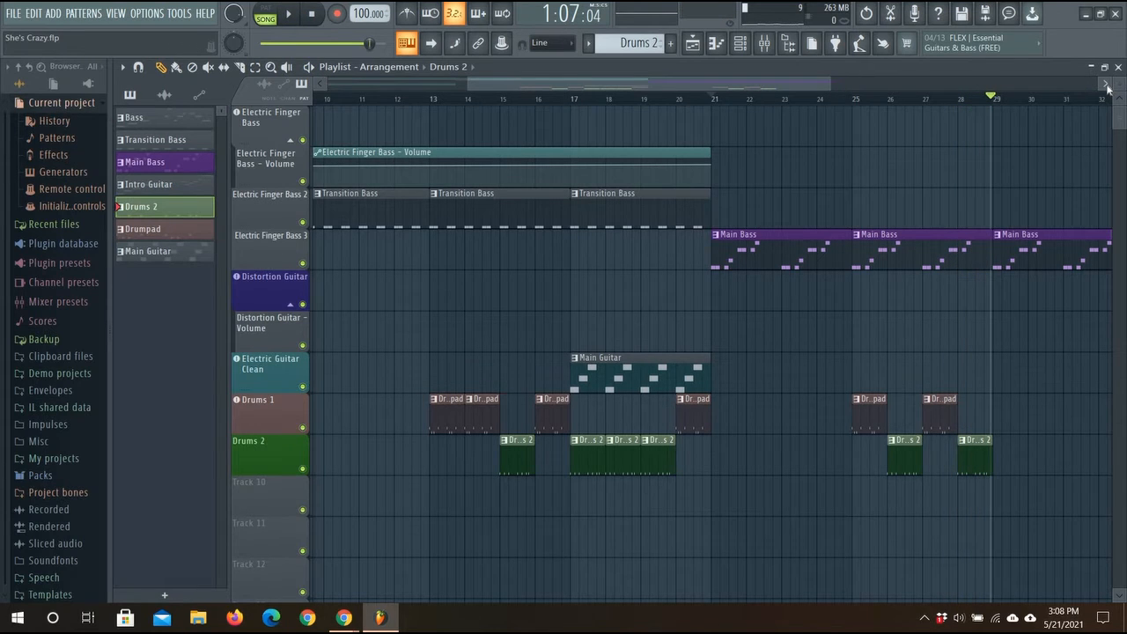
# - Continue the drums under the third Main Bass clip with Drumpad at bars 29 and 31 and Drums 2 at bars 30 and 32
pyautogui.click(1107, 85)
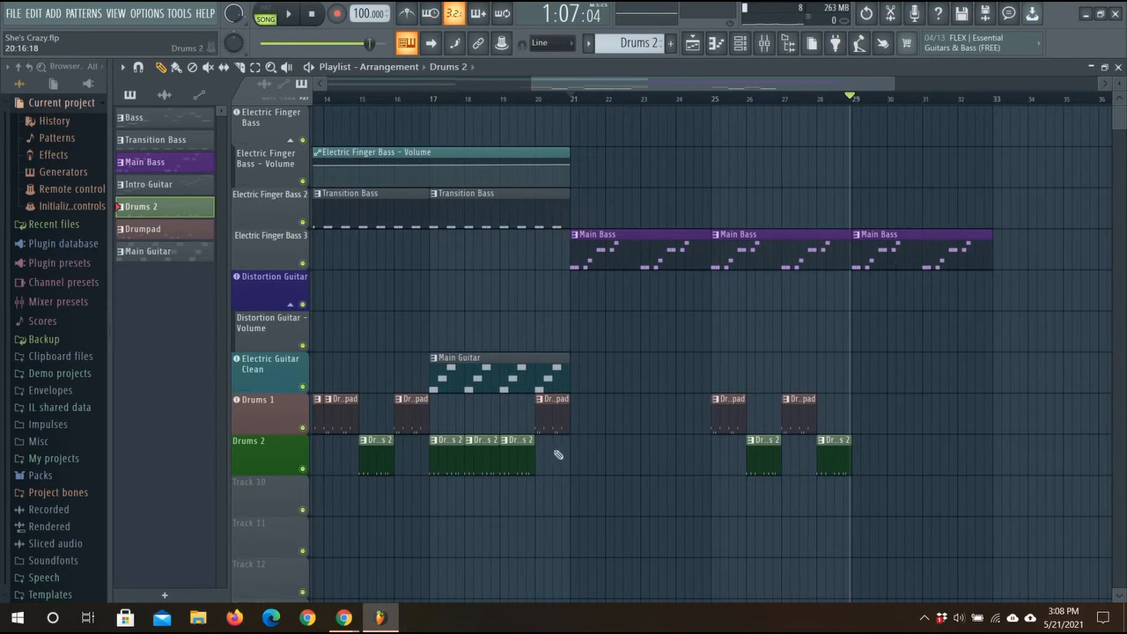
pyautogui.click(556, 421)
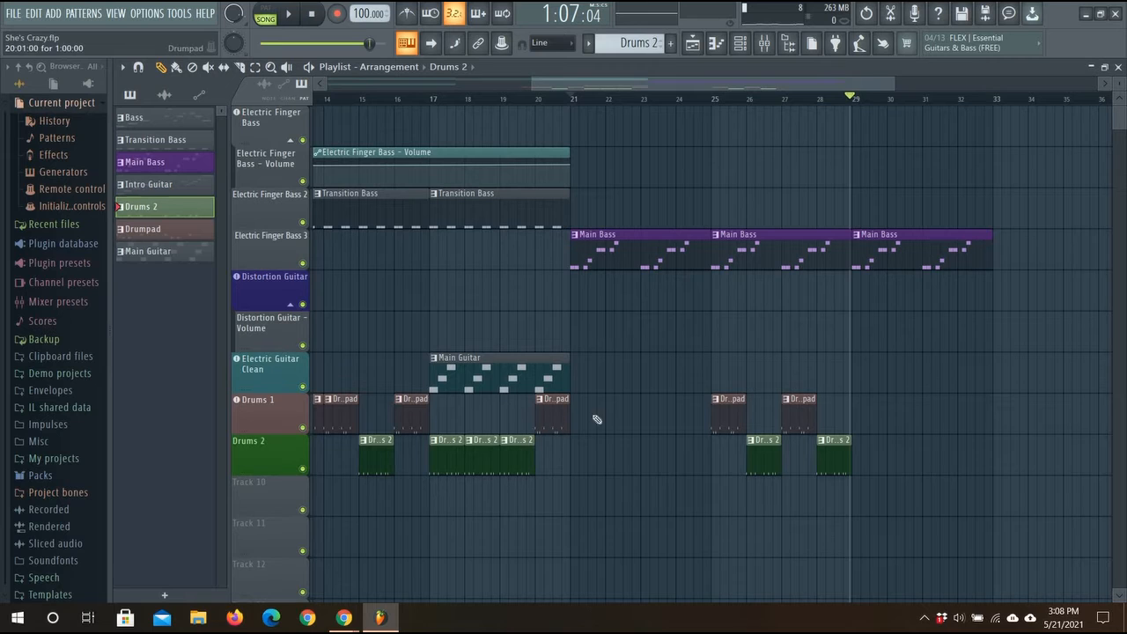
pyautogui.click(876, 418)
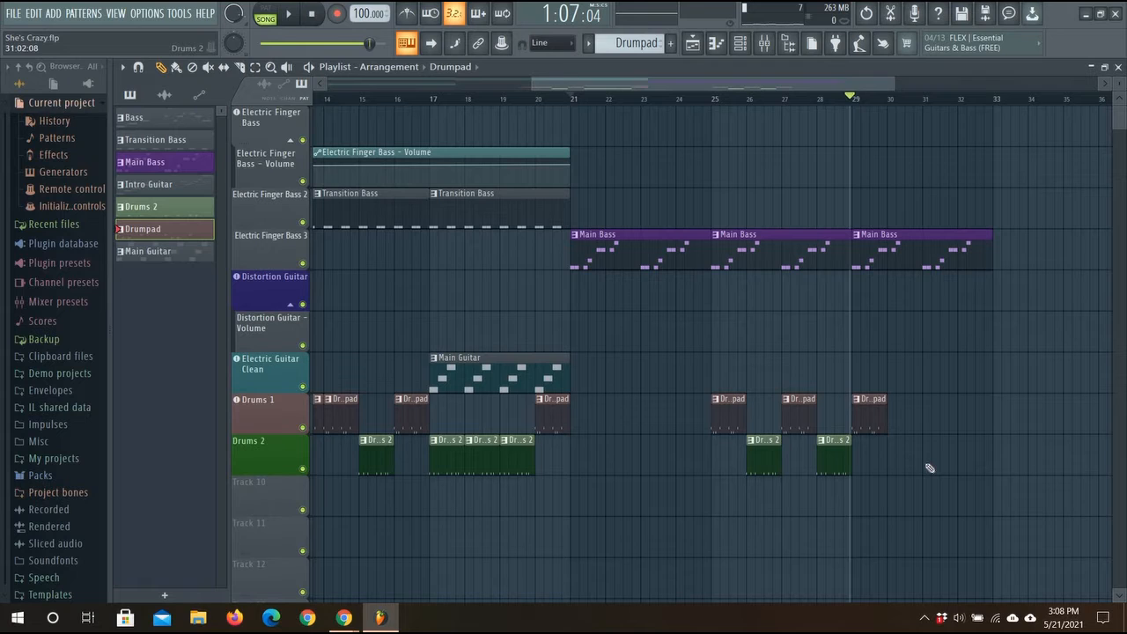
pyautogui.click(930, 411)
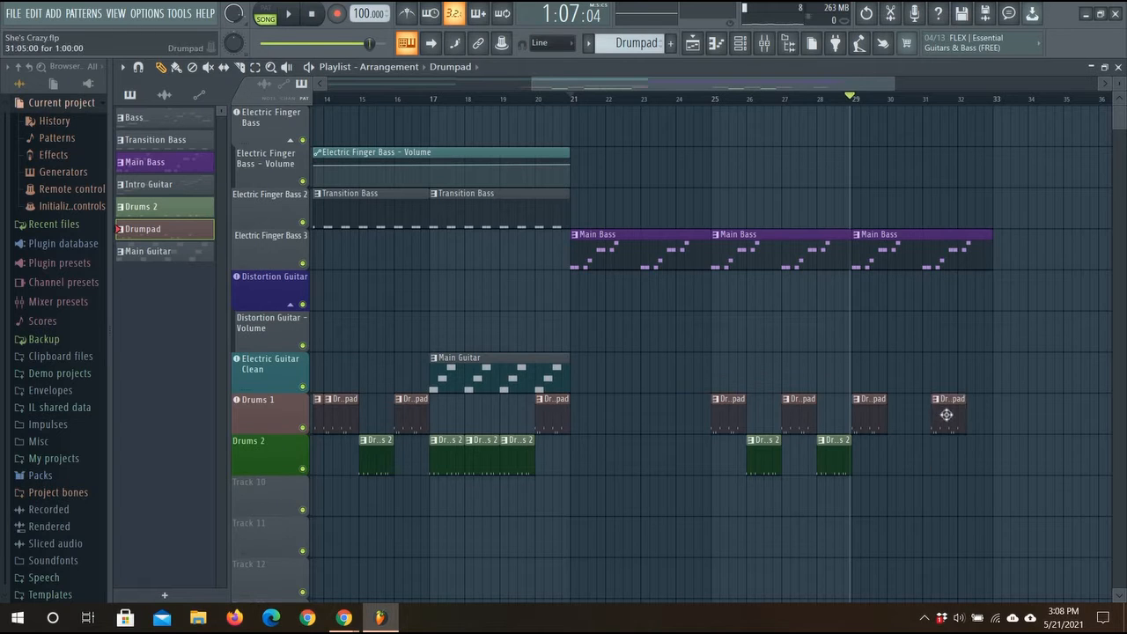
pyautogui.click(825, 467)
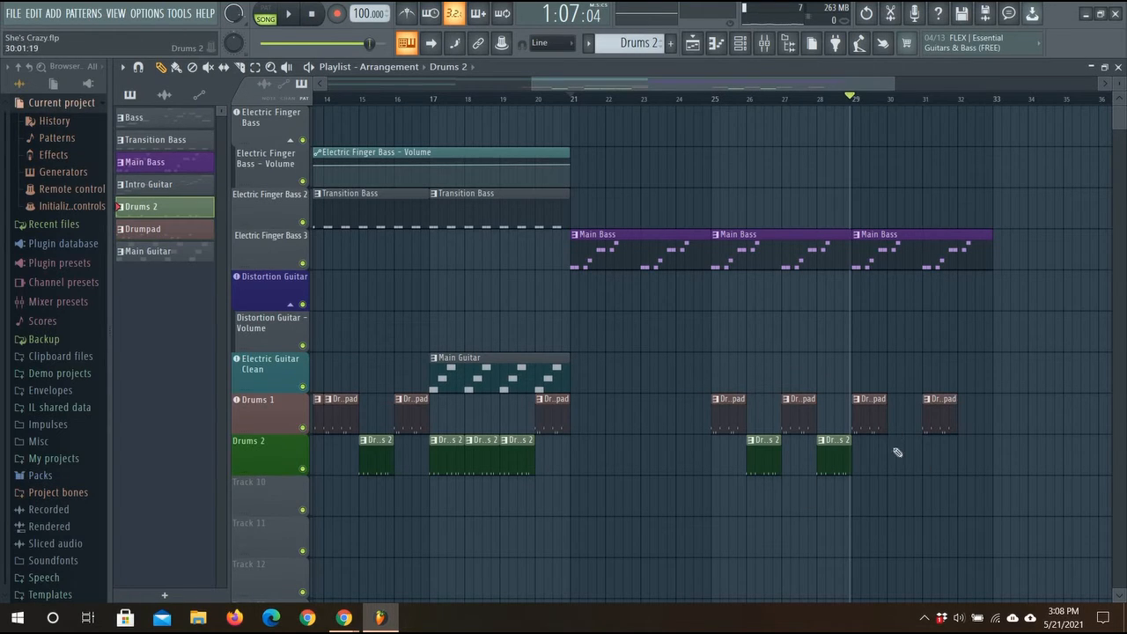
pyautogui.click(889, 455)
pyautogui.click(965, 456)
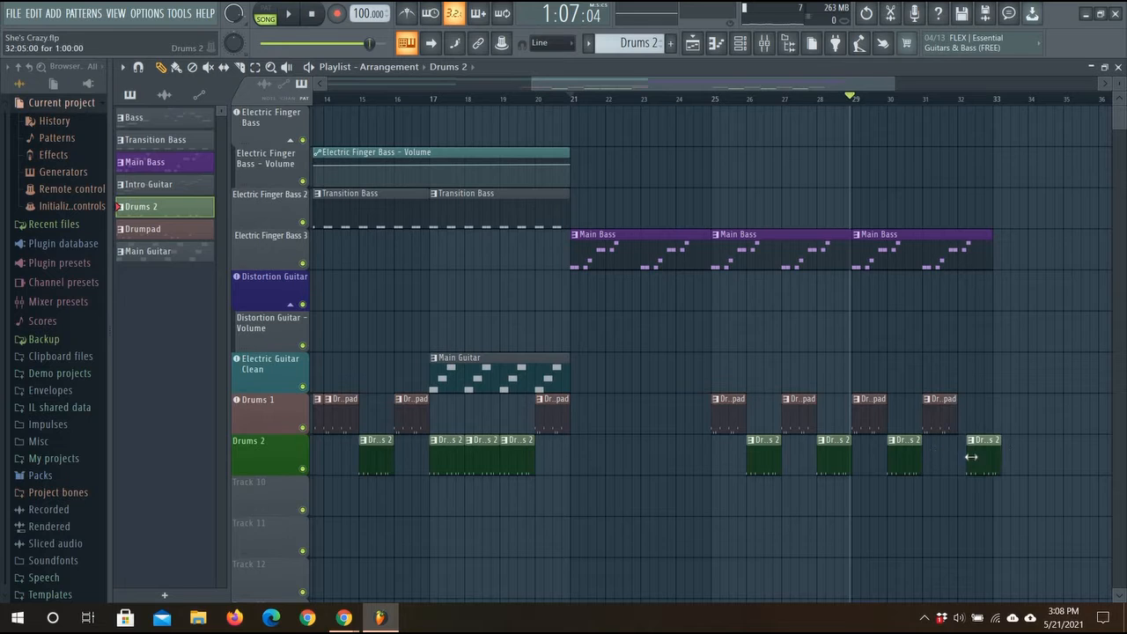
pyautogui.moveTo(967, 463); pyautogui.dragTo(958, 463)
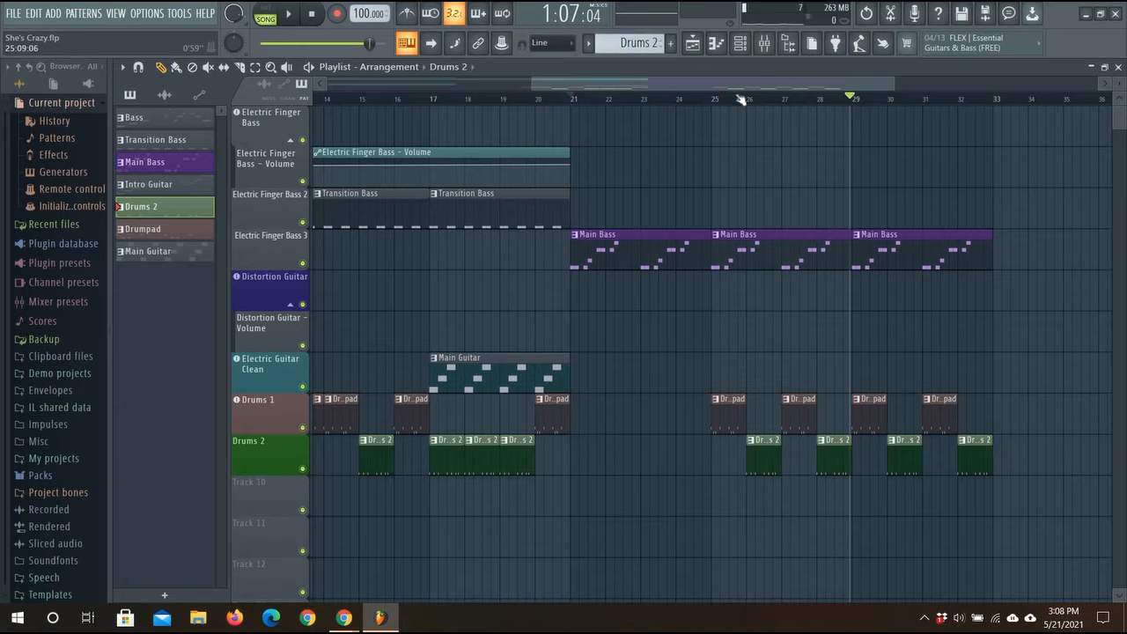
# - Examine the notes of the Main Guitar pattern in the piano roll and return to the playlist
pyautogui.hscroll(-3, 573, 378)
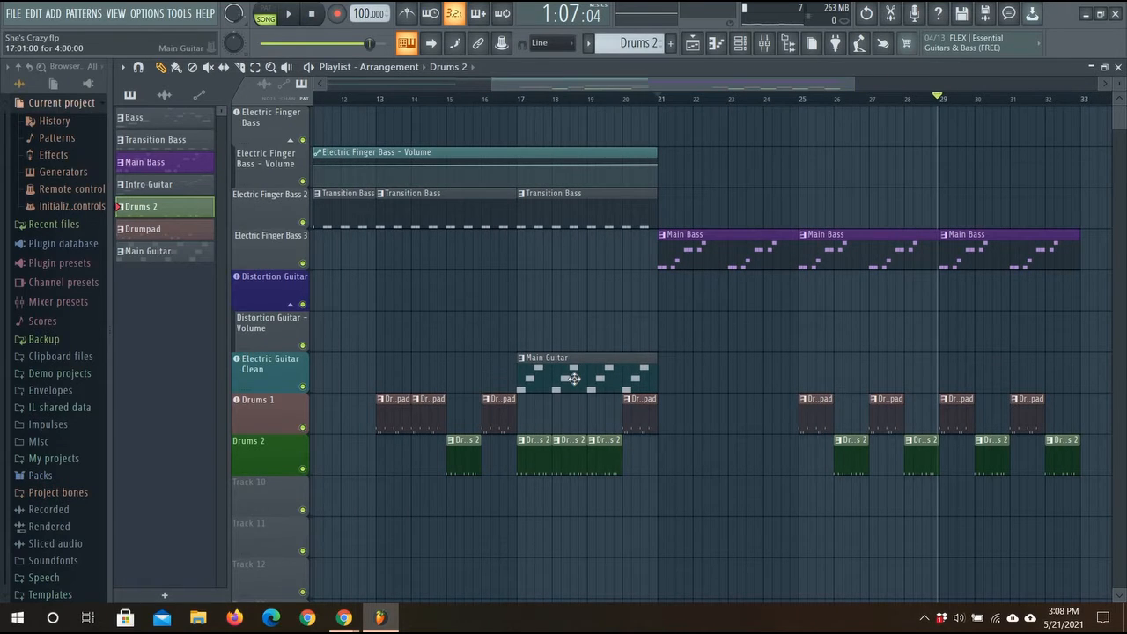
pyautogui.doubleClick(573, 379)
pyautogui.click(890, 123)
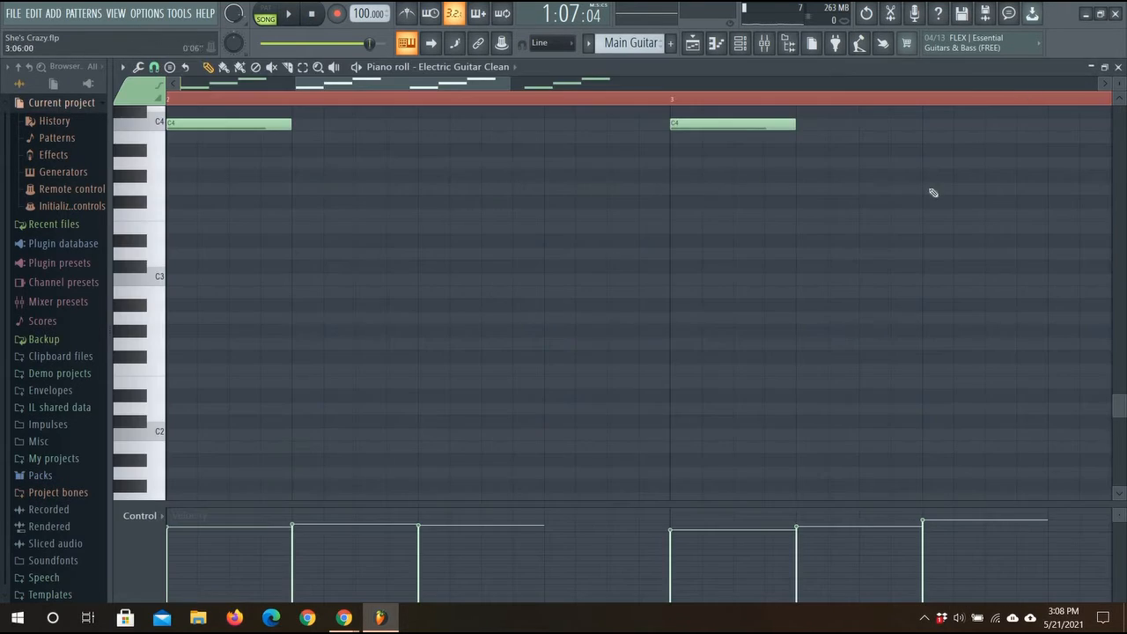
pyautogui.scroll(4, 925, 203)
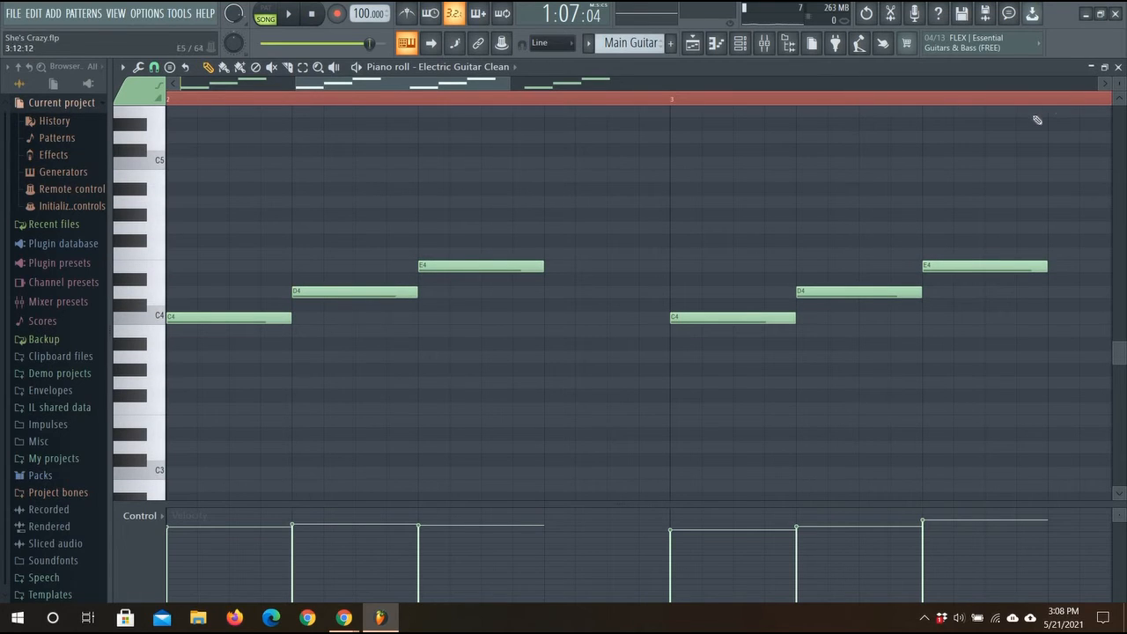
pyautogui.click(1105, 67)
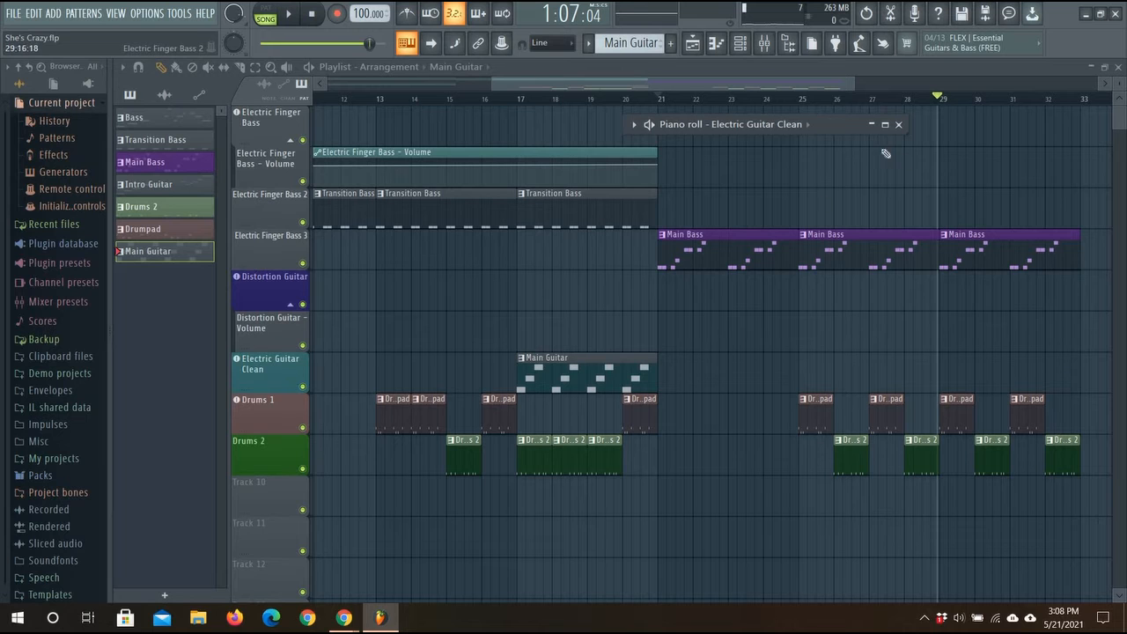
pyautogui.moveTo(815, 90); pyautogui.dragTo(871, 132)
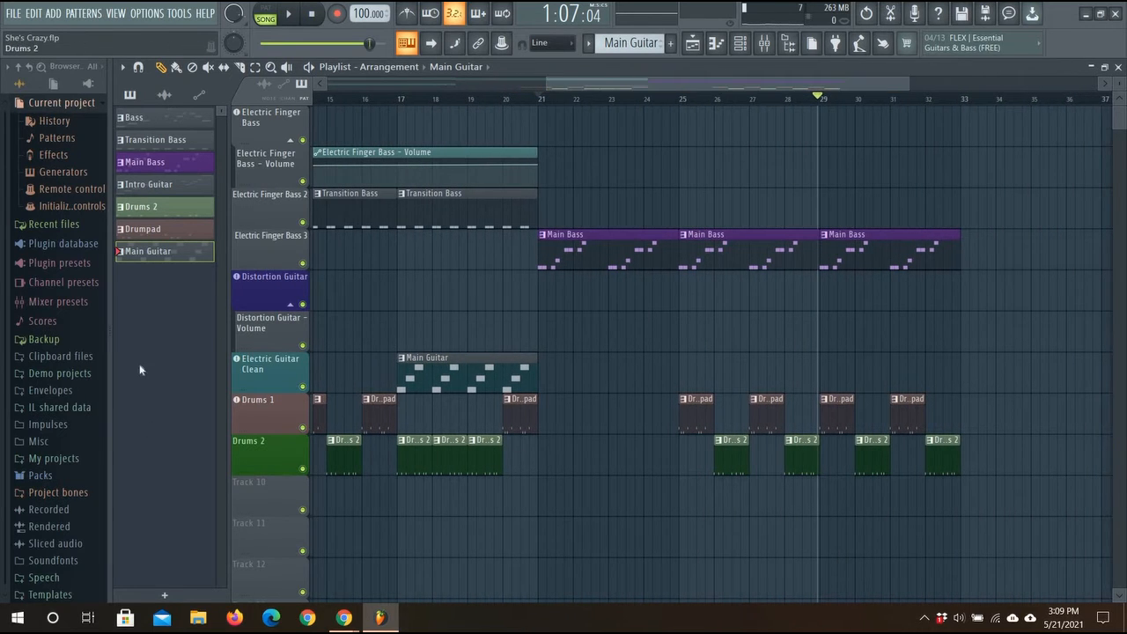
# - Clone the Main Guitar pattern and close the piano roll to return to the playlist
pyautogui.rightClick(152, 251)
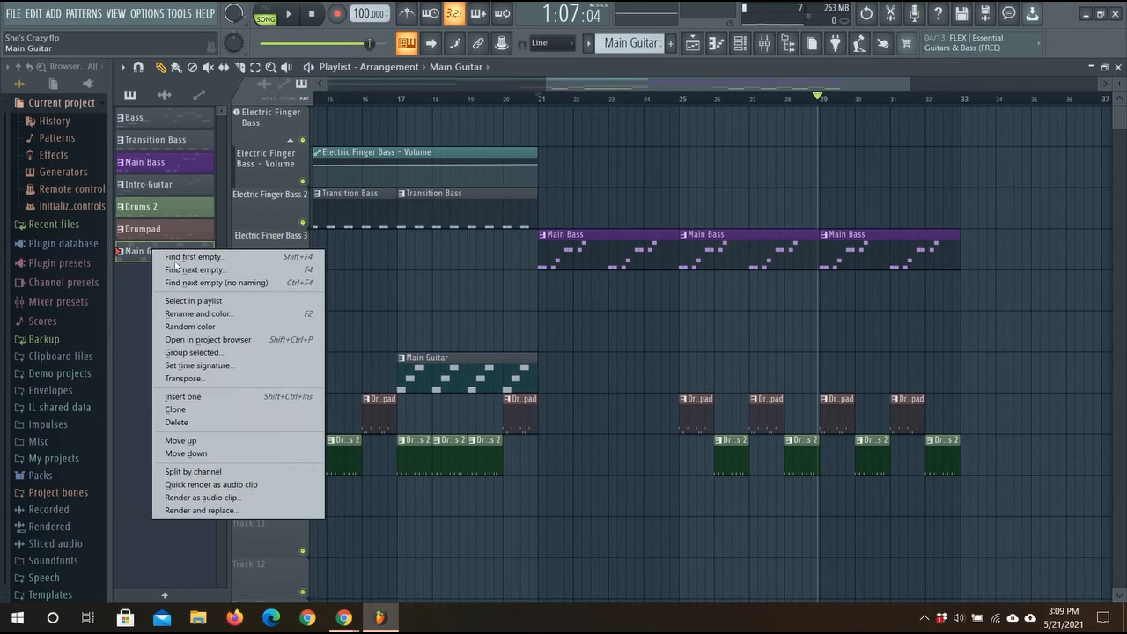
pyautogui.click(255, 410)
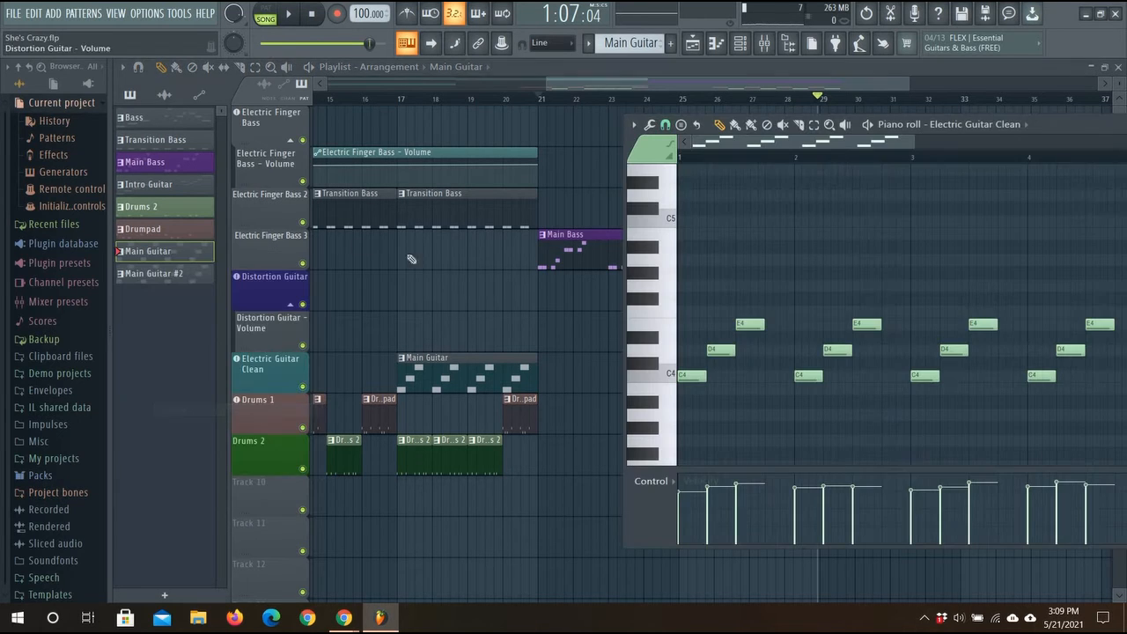
pyautogui.moveTo(1064, 129); pyautogui.dragTo(773, 155)
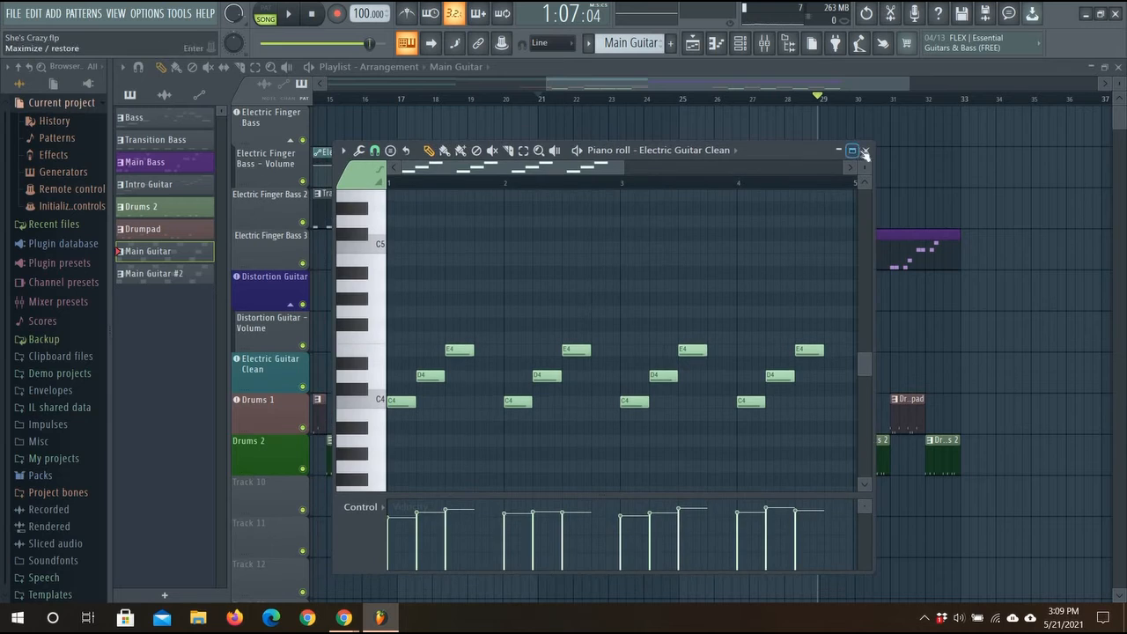
pyautogui.click(867, 152)
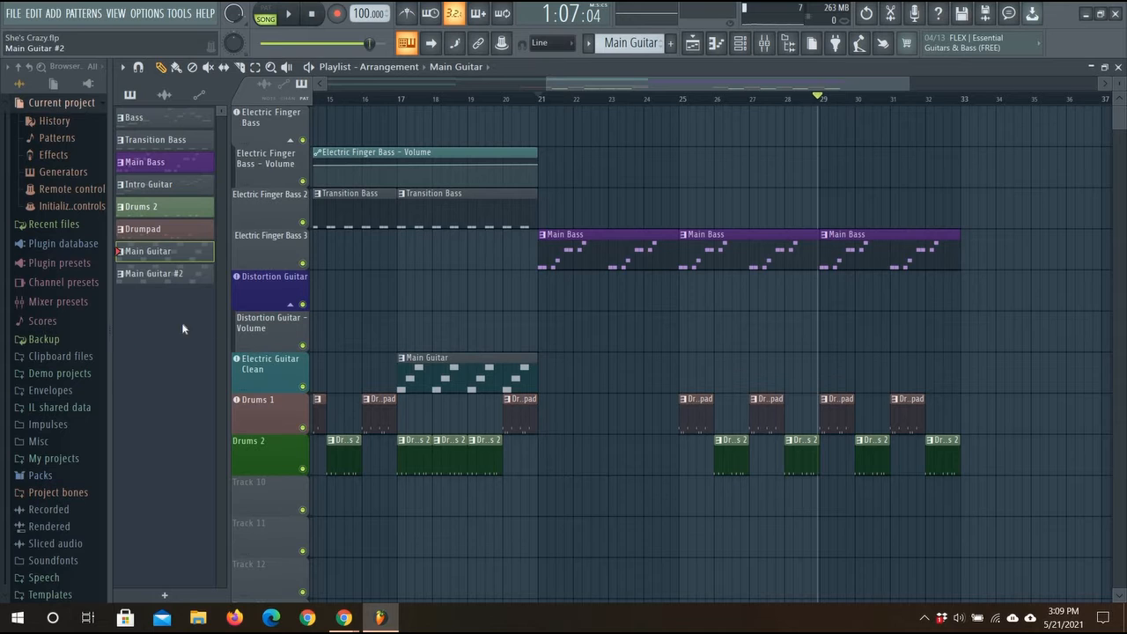
# - Rename the cloned guitar pattern as Main Guitar 2 and give it an orange color
pyautogui.click(176, 275)
pyautogui.rightClick(180, 280)
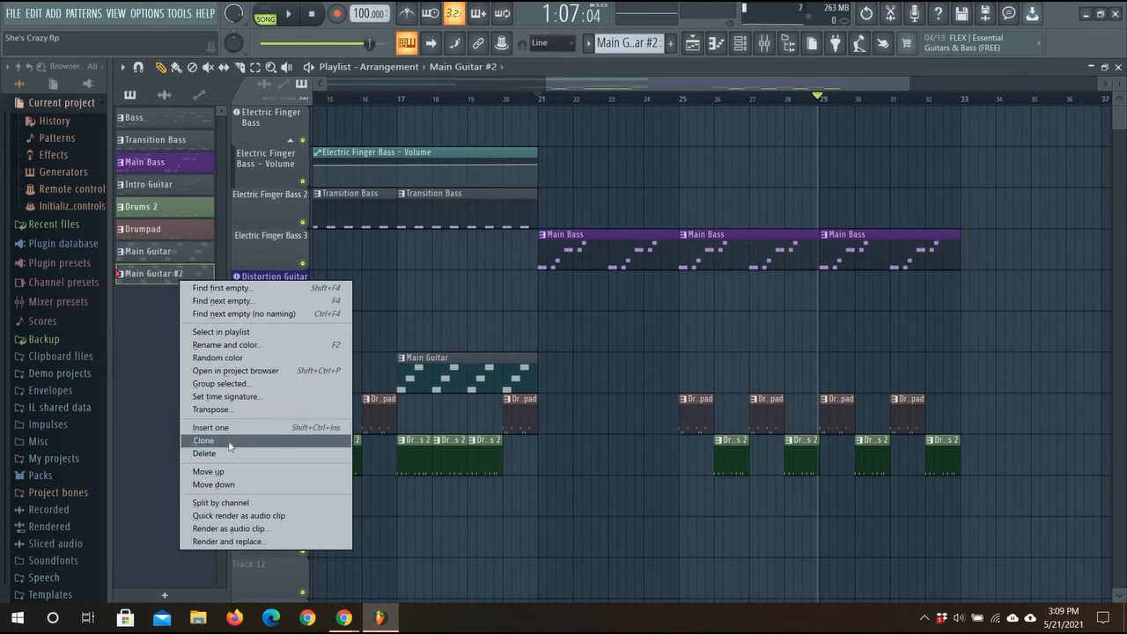
pyautogui.click(264, 346)
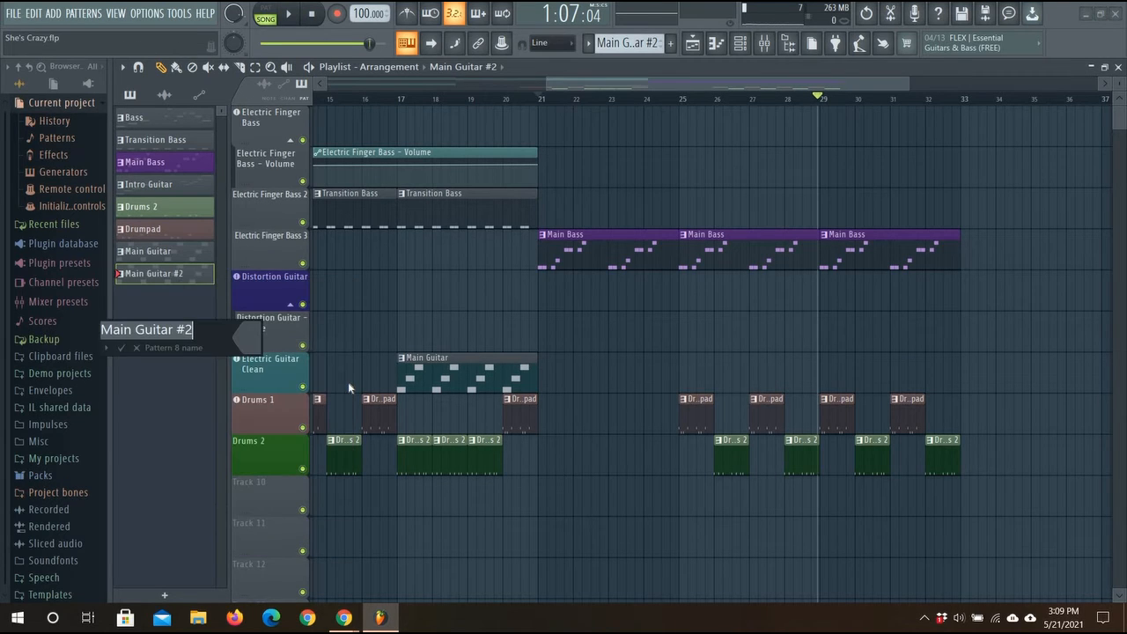
pyautogui.press('Right')
pyautogui.press('Left')
pyautogui.press('BackSpace')
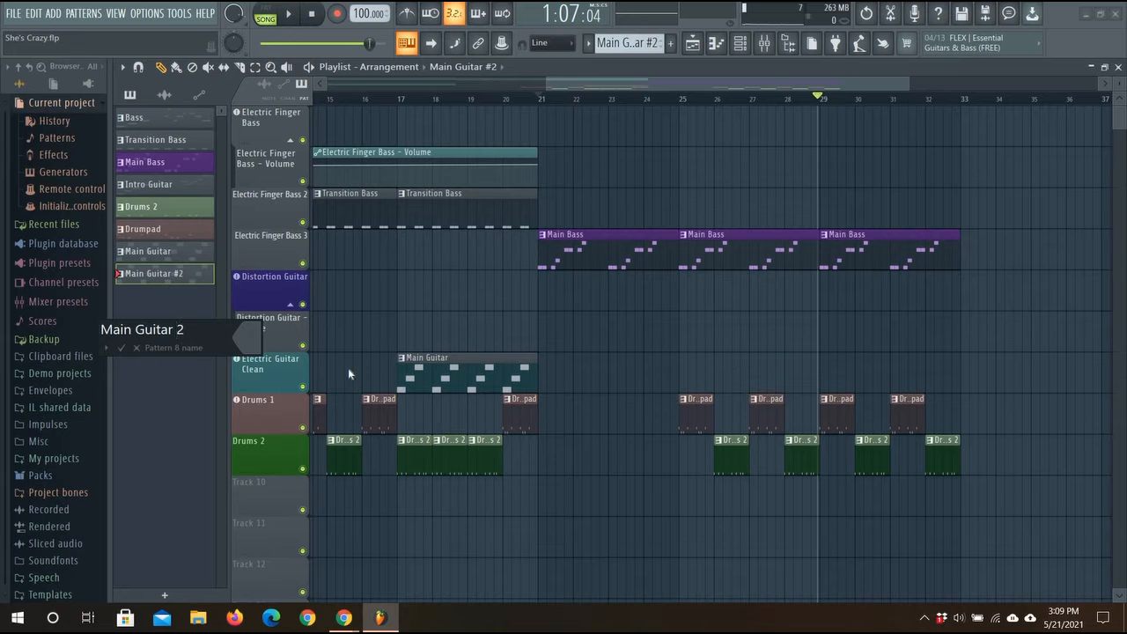
pyautogui.click(252, 339)
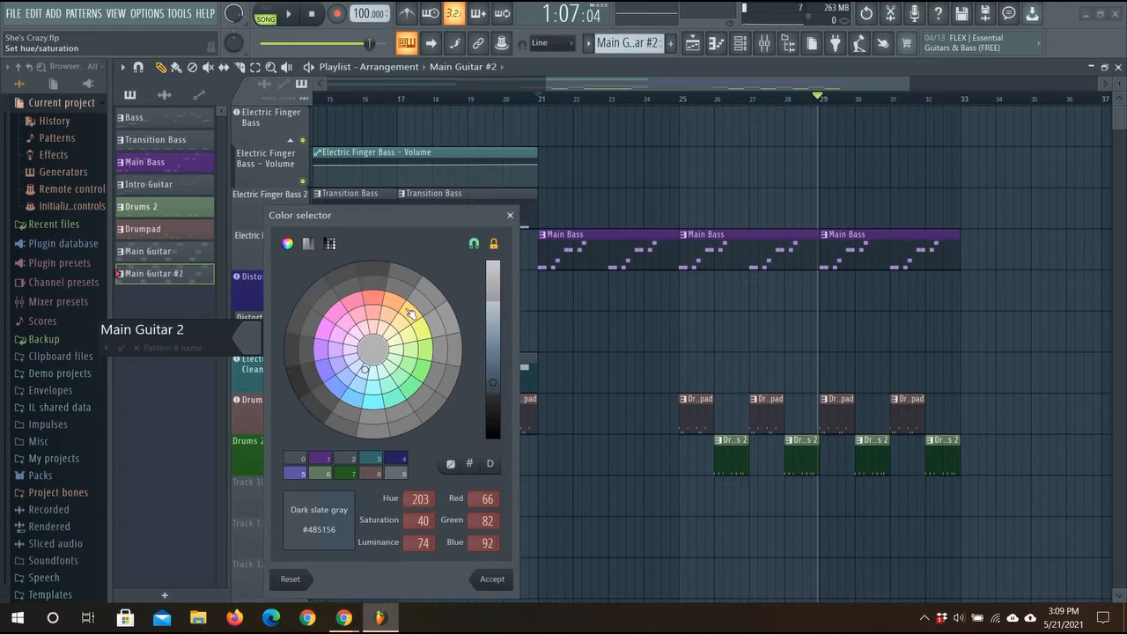
pyautogui.click(492, 578)
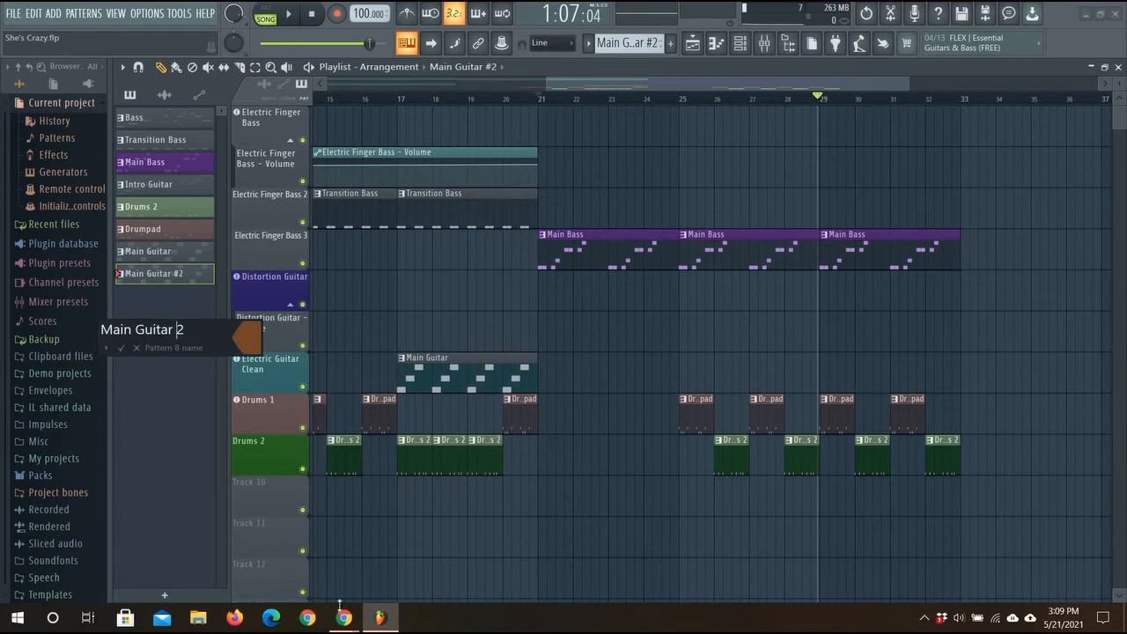
pyautogui.press('Return')
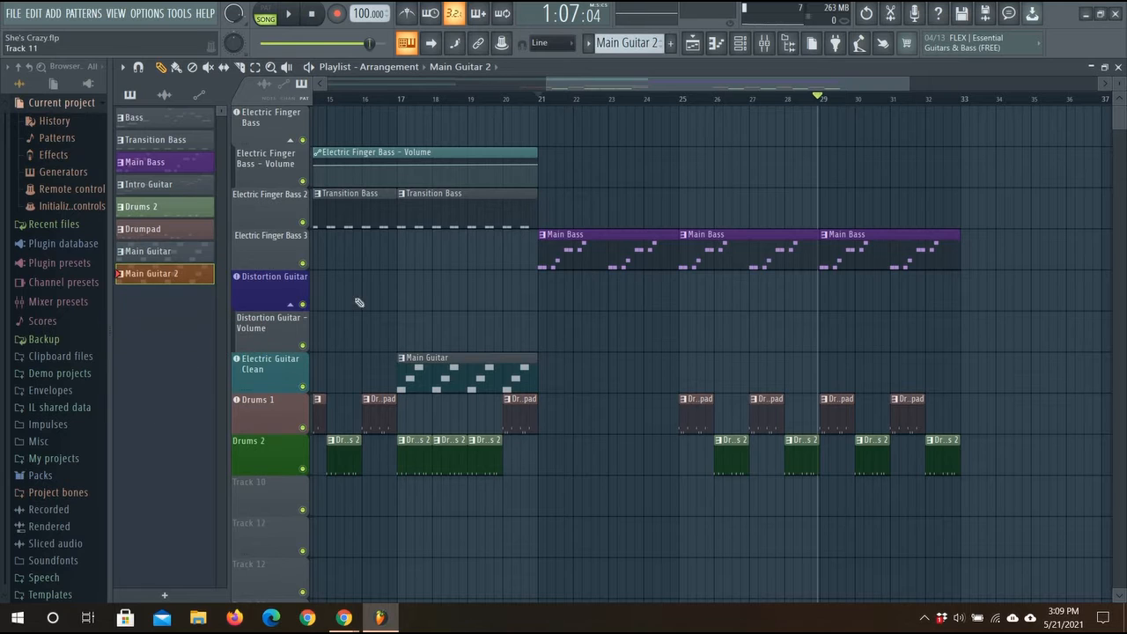
# - Insert a new empty track between Electric Guitar Clean and Drums 1
pyautogui.rightClick(269, 413)
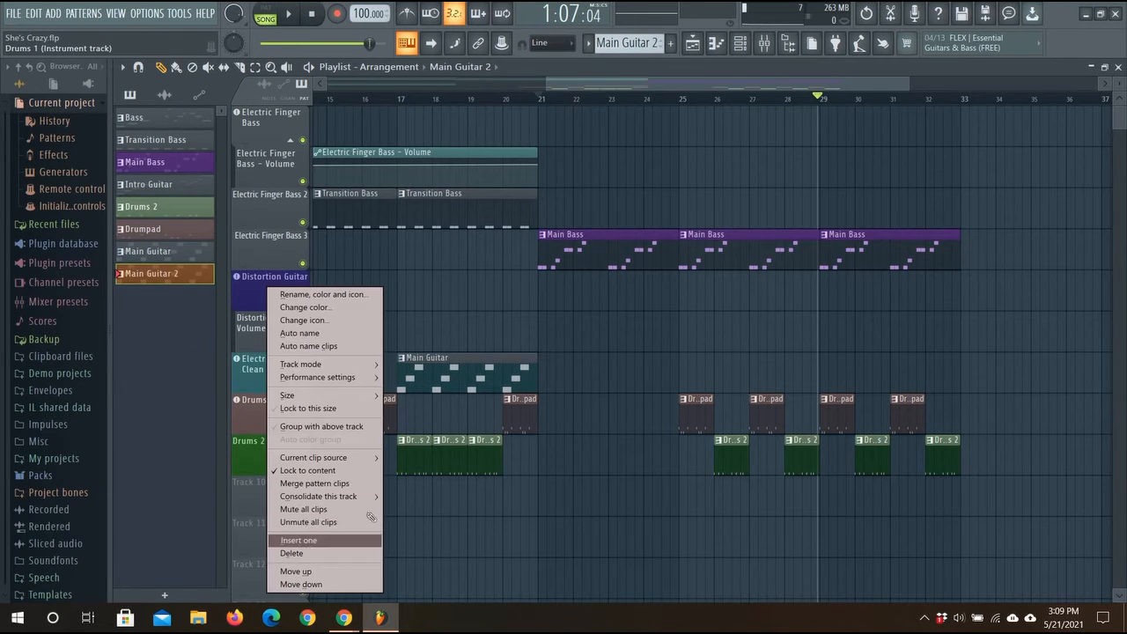
pyautogui.click(352, 540)
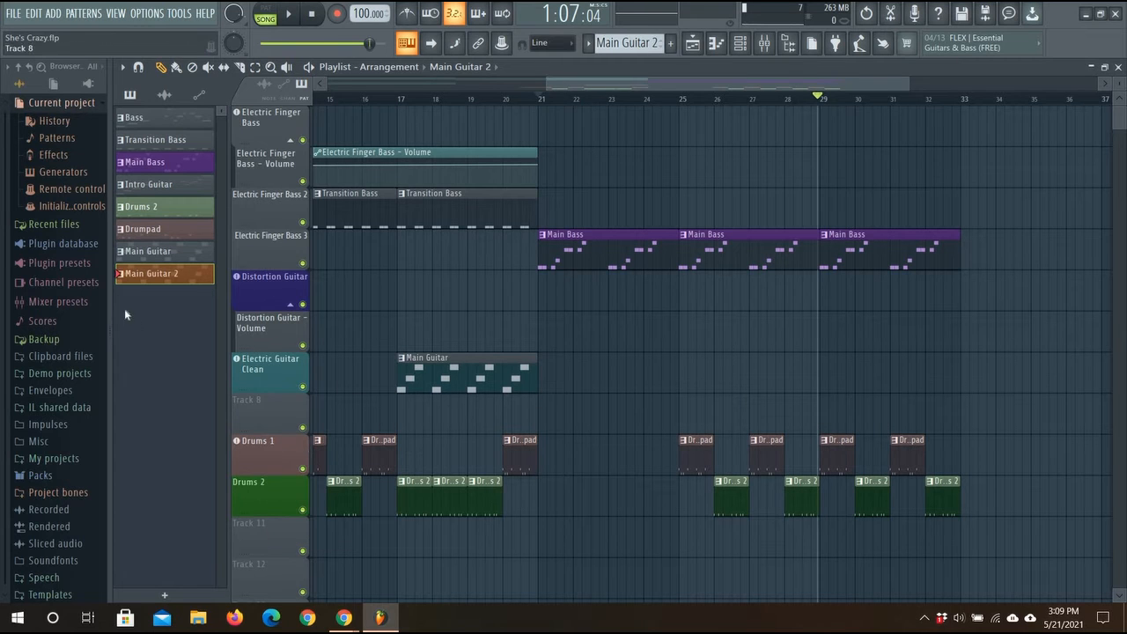
pyautogui.rightClick(260, 402)
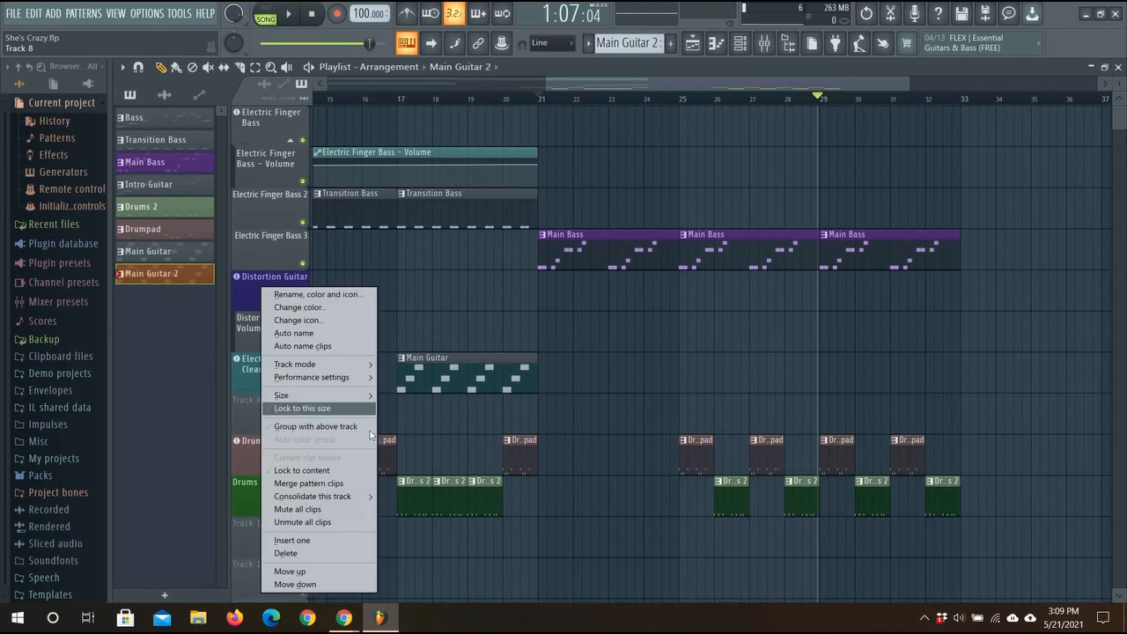
pyautogui.click(343, 295)
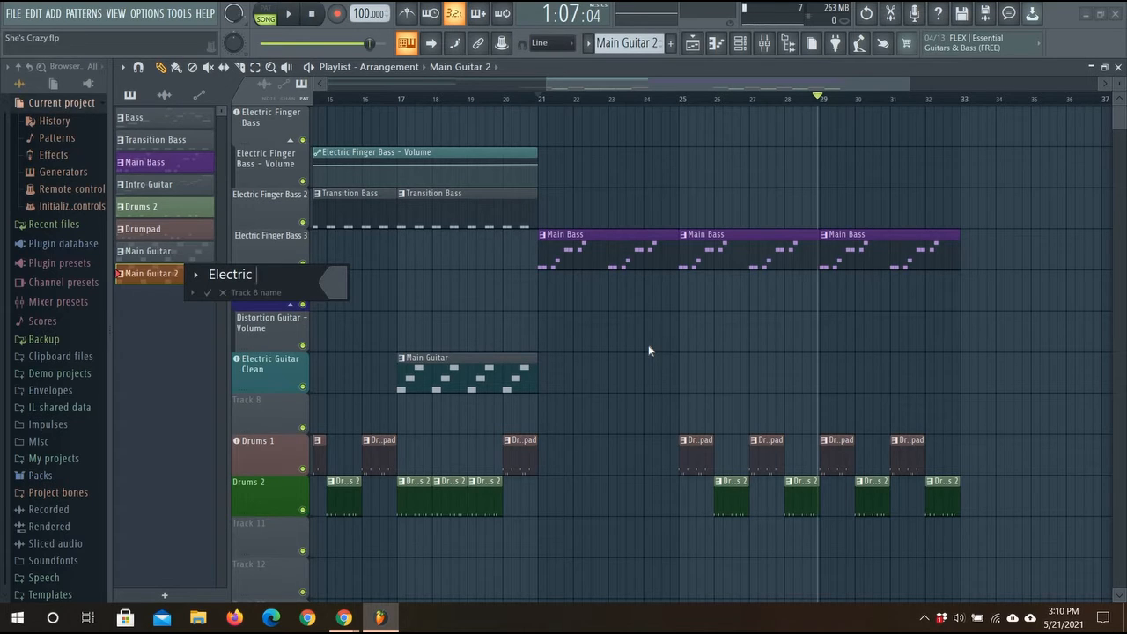
pyautogui.write('Electric ZG')
pyautogui.press('Escape')
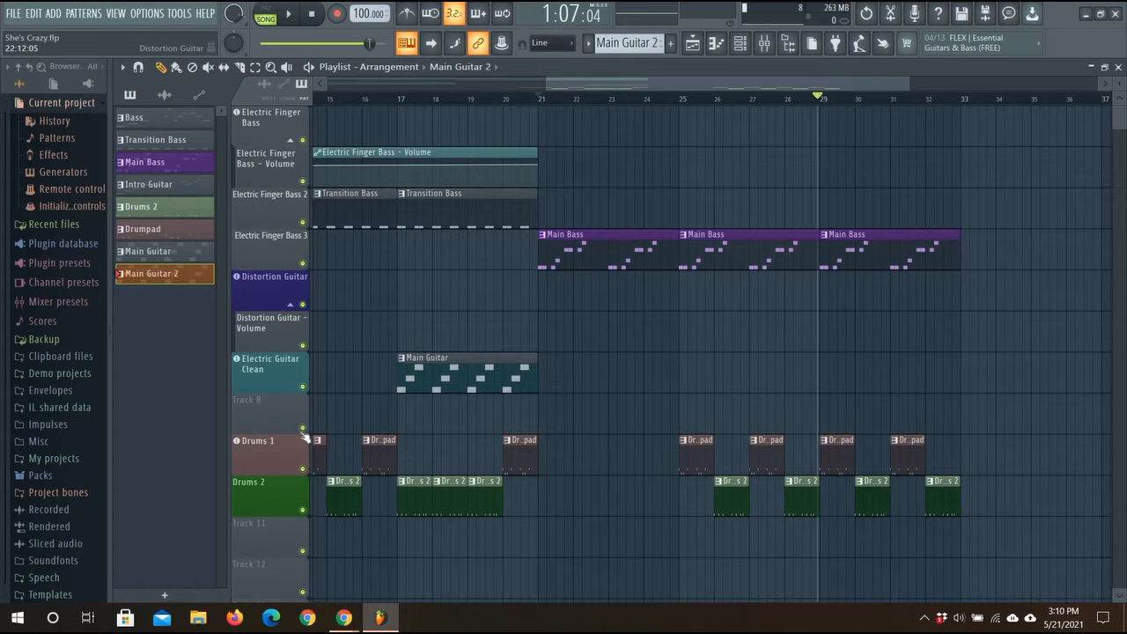
# - Name the new track Electric Guitar Clean 2 and place a Main Guitar 2 clip on it at bar 29
pyautogui.rightClick(255, 422)
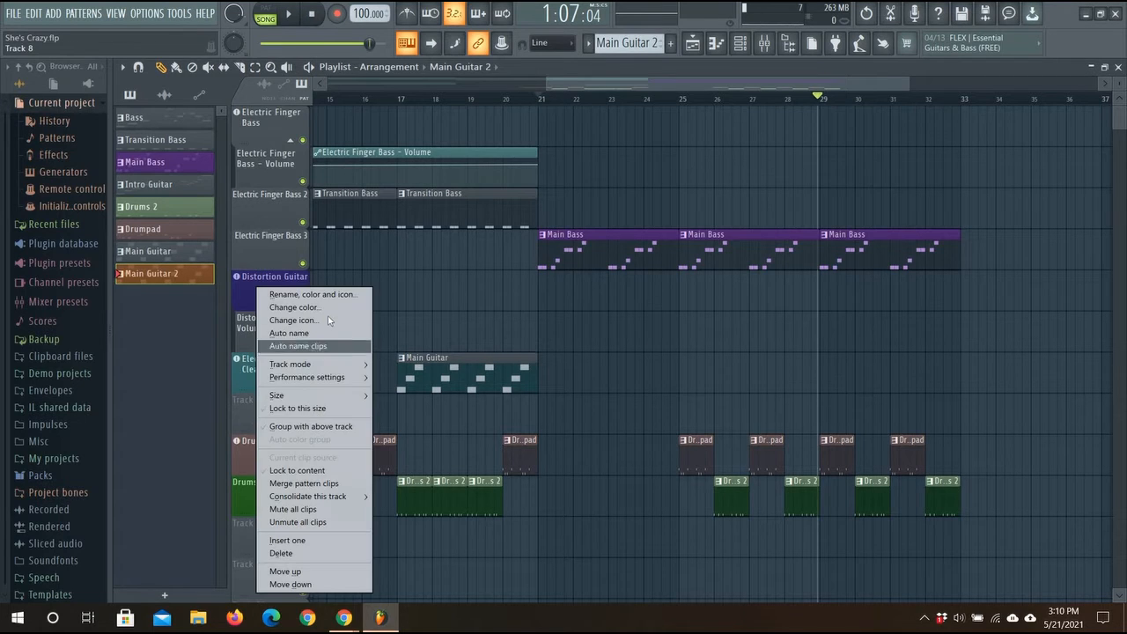
pyautogui.click(309, 295)
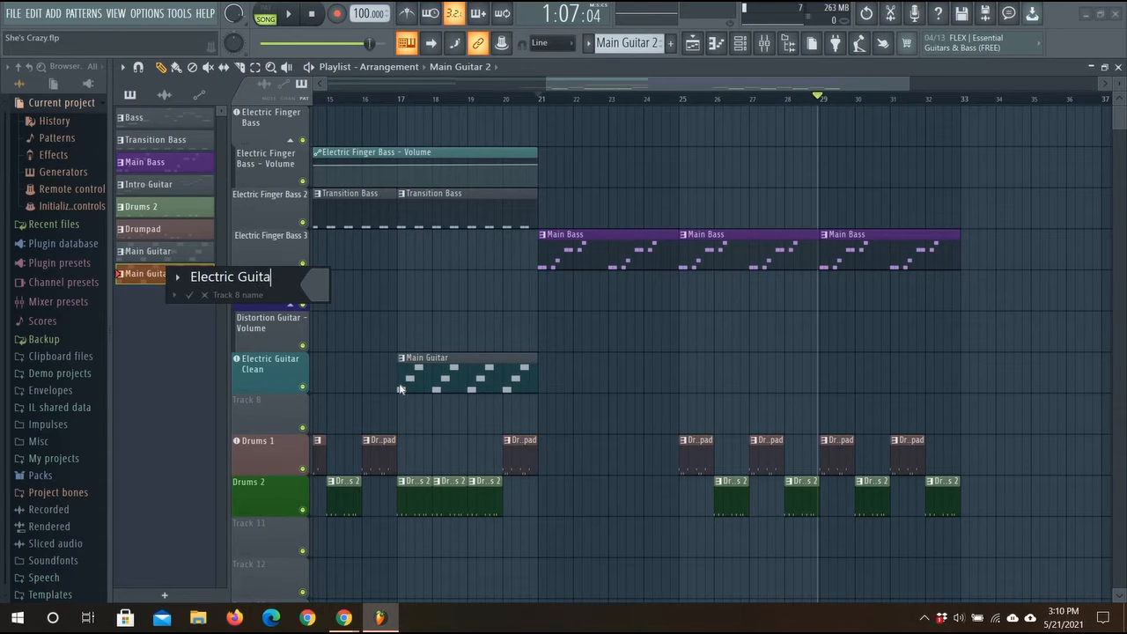
pyautogui.write('r Clean')
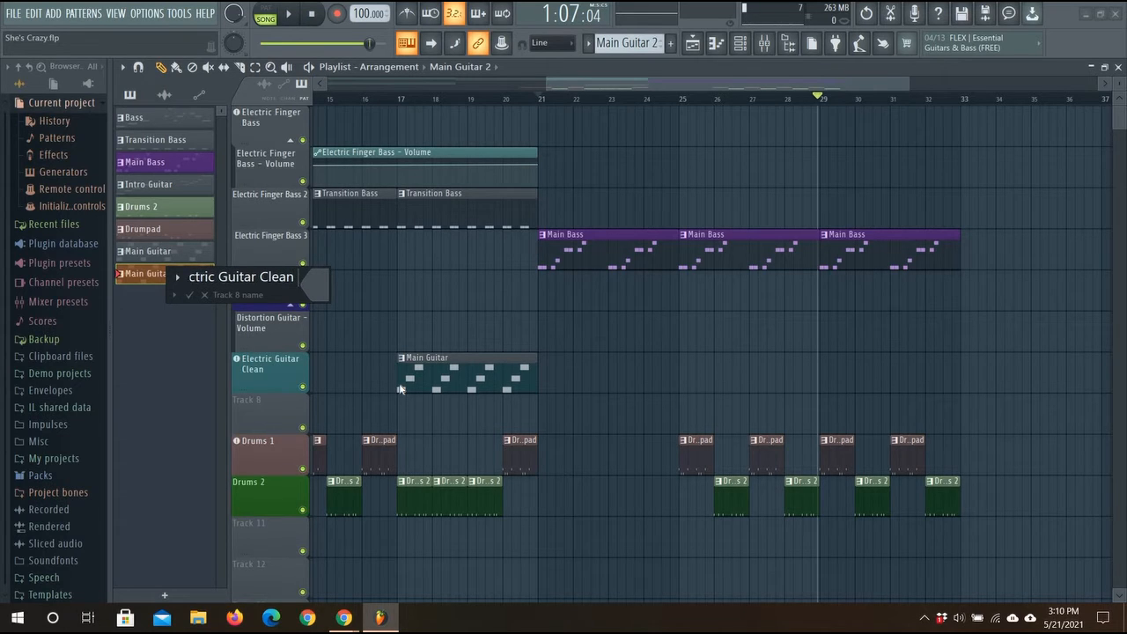
pyautogui.write(' 2')
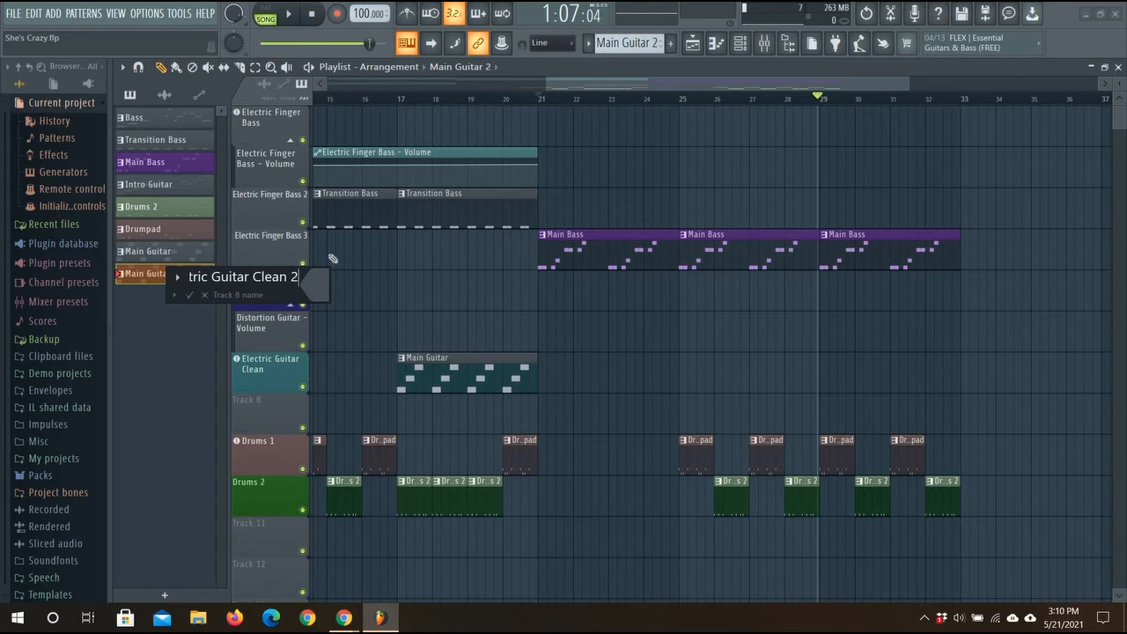
pyautogui.press('Return')
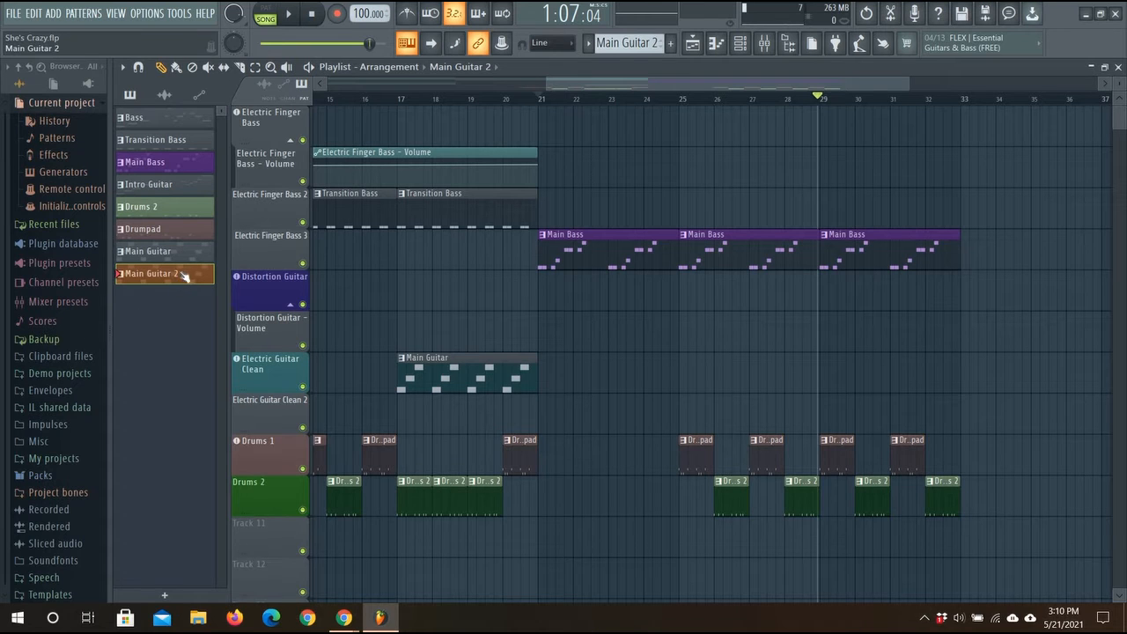
pyautogui.moveTo(186, 273); pyautogui.dragTo(826, 432)
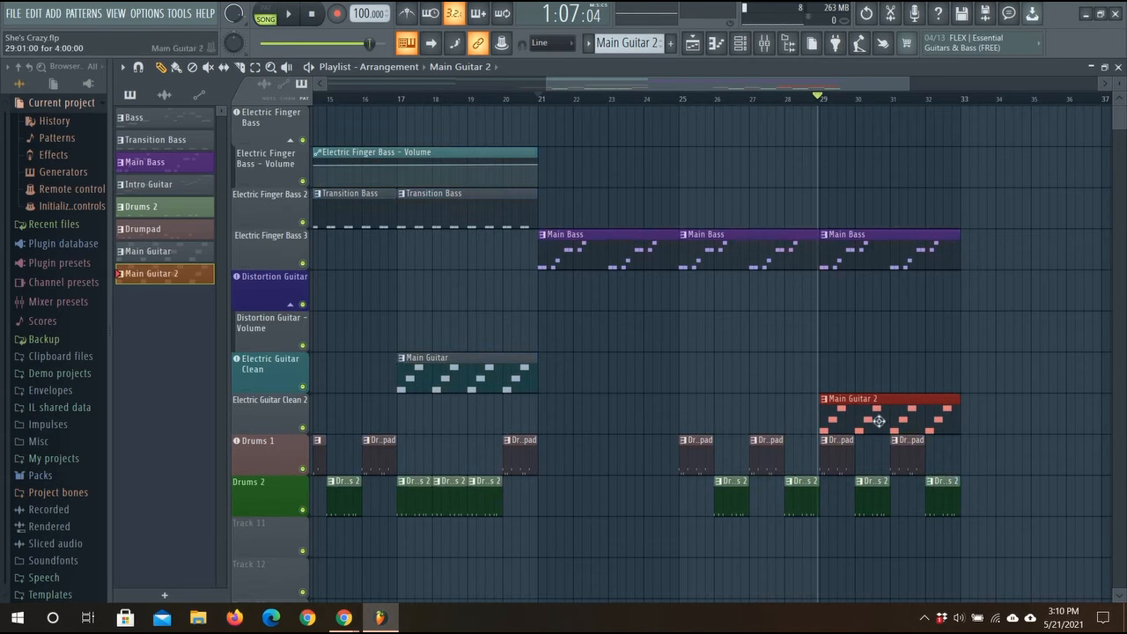
# - Examine the notes of the Main Bass pattern in the piano roll and return to the playlist
pyautogui.doubleClick(870, 255)
pyautogui.scroll(-4, 661, 365)
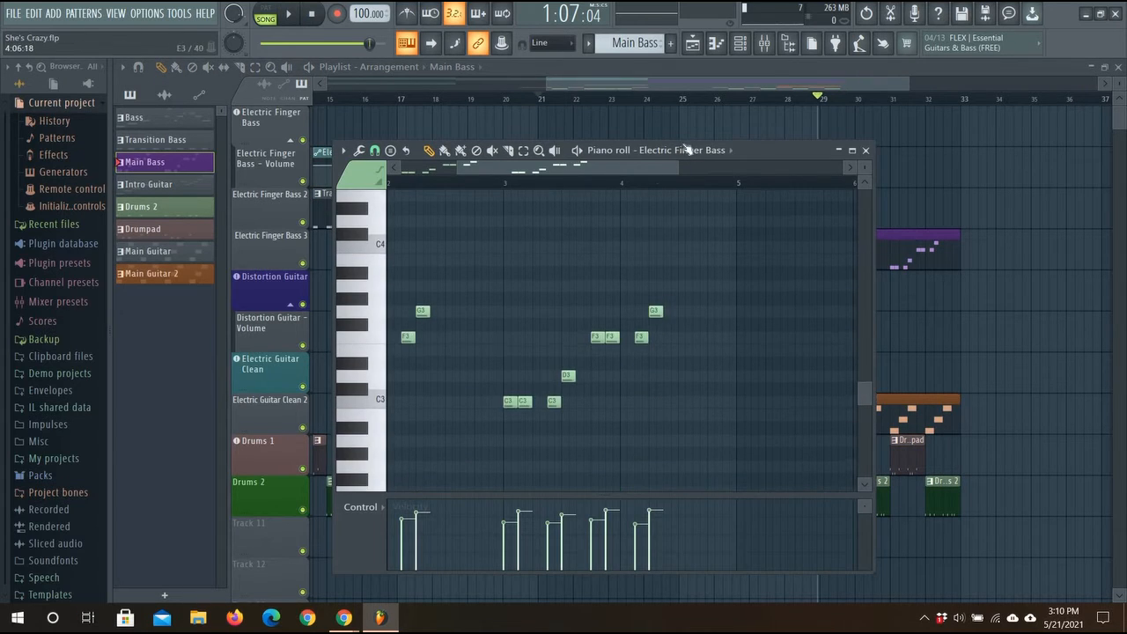
pyautogui.hscroll(-3, 531, 184)
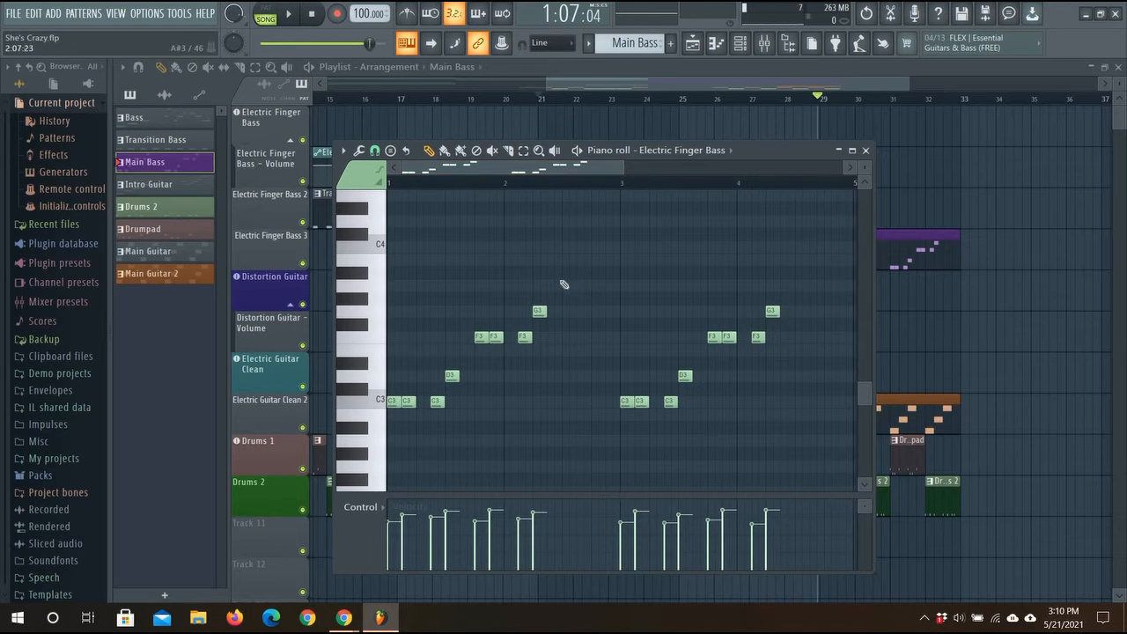
pyautogui.scroll(-2, 564, 285)
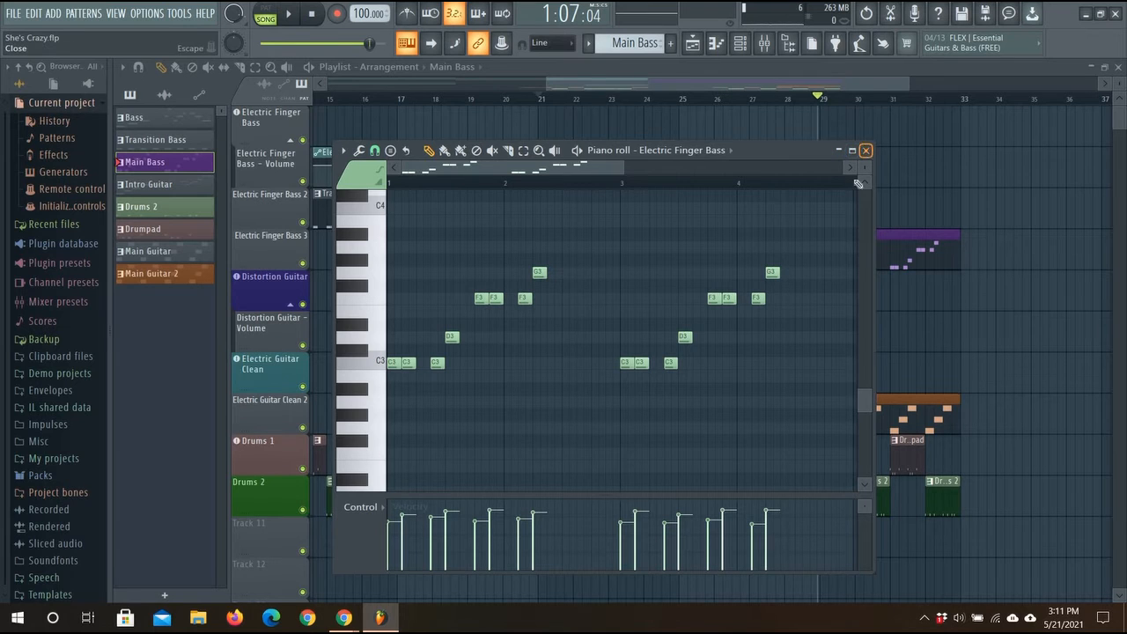
pyautogui.click(865, 150)
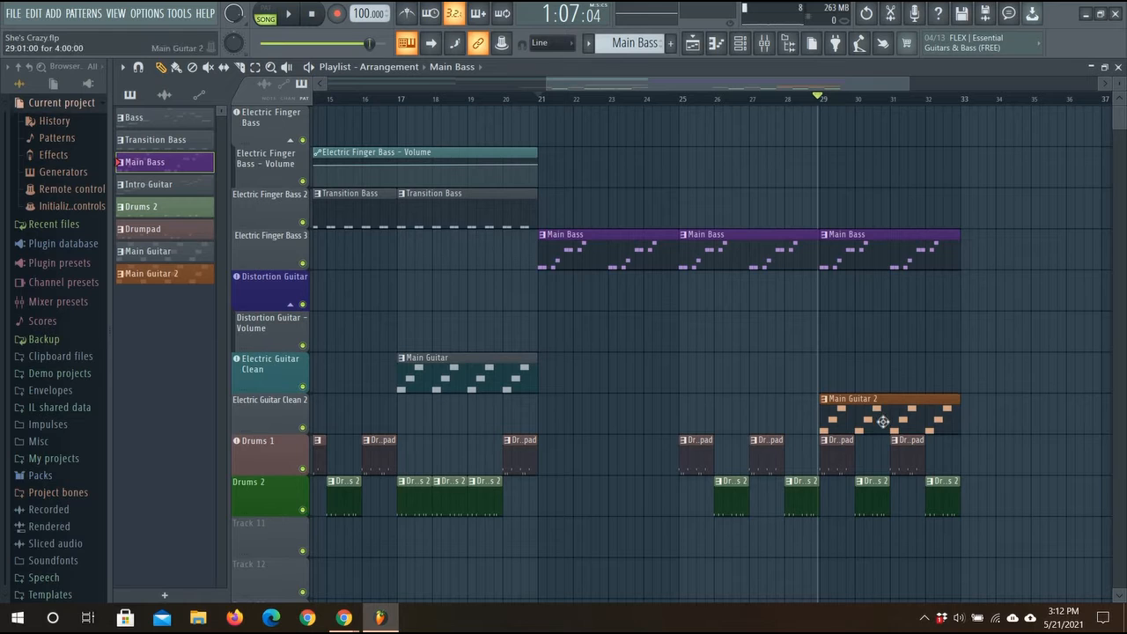
# - Delete all the copied C4, D4 and E4 notes from the Main Guitar 2 pattern in the piano roll
pyautogui.click(882, 421)
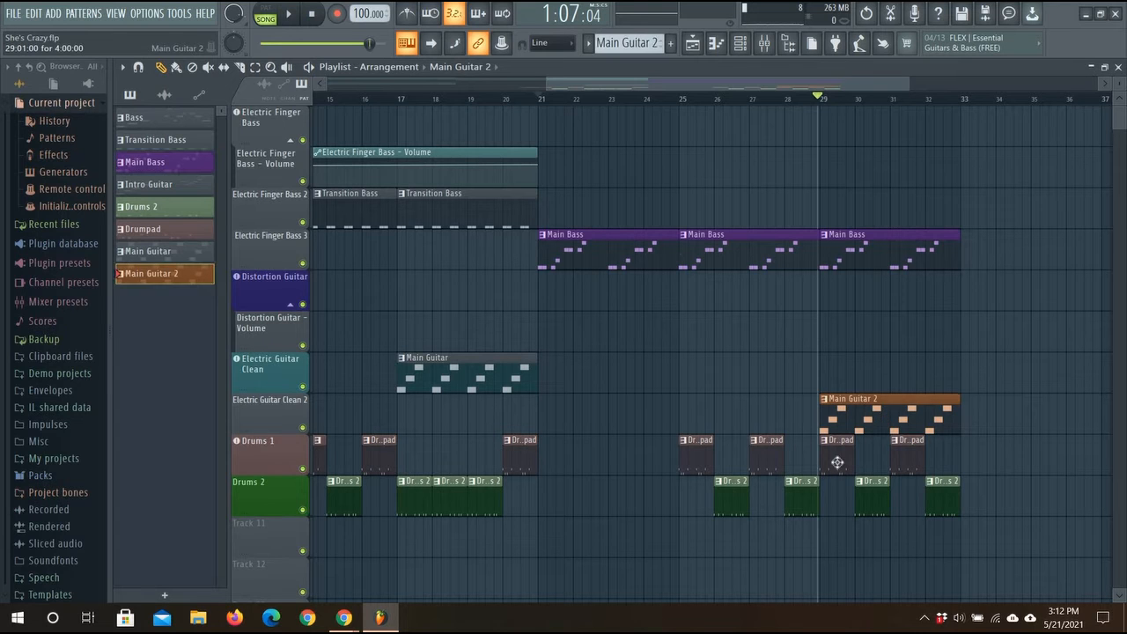
pyautogui.doubleClick(866, 410)
pyautogui.scroll(4, 669, 245)
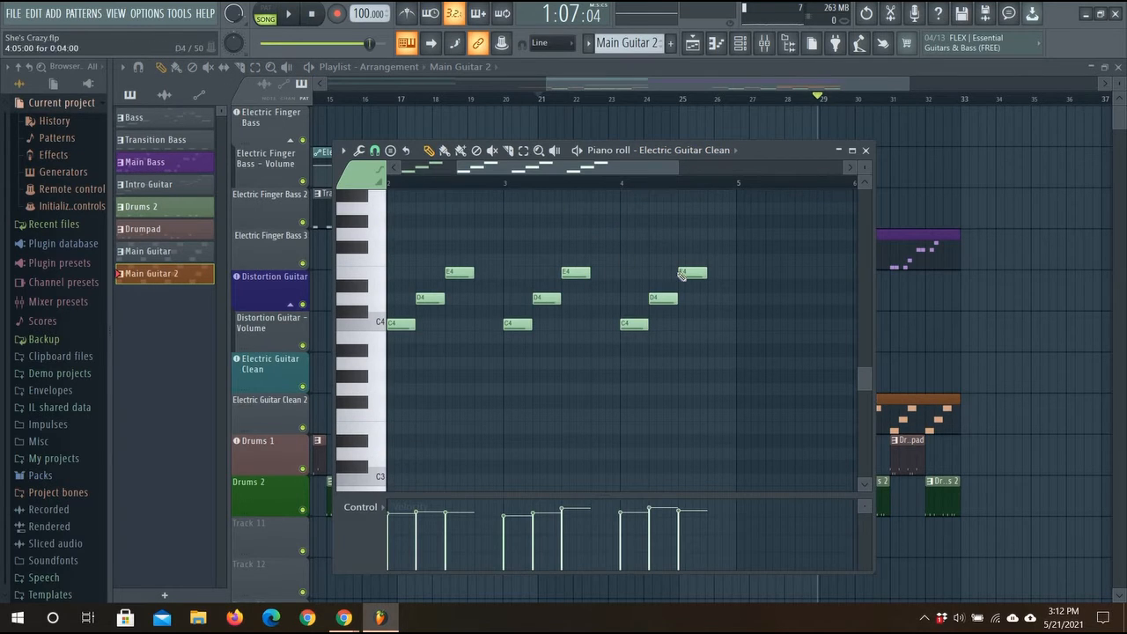
pyautogui.click(691, 274)
pyautogui.rightClick(692, 273)
pyautogui.rightClick(663, 299)
pyautogui.rightClick(638, 324)
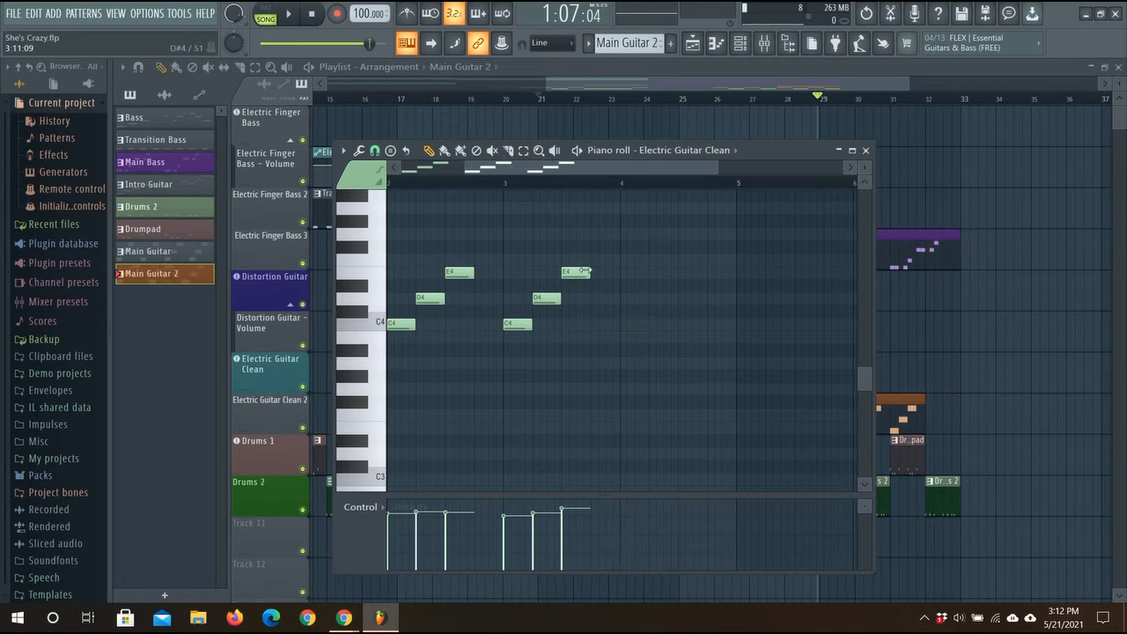
pyautogui.rightClick(581, 273)
pyautogui.rightClick(550, 299)
pyautogui.rightClick(529, 326)
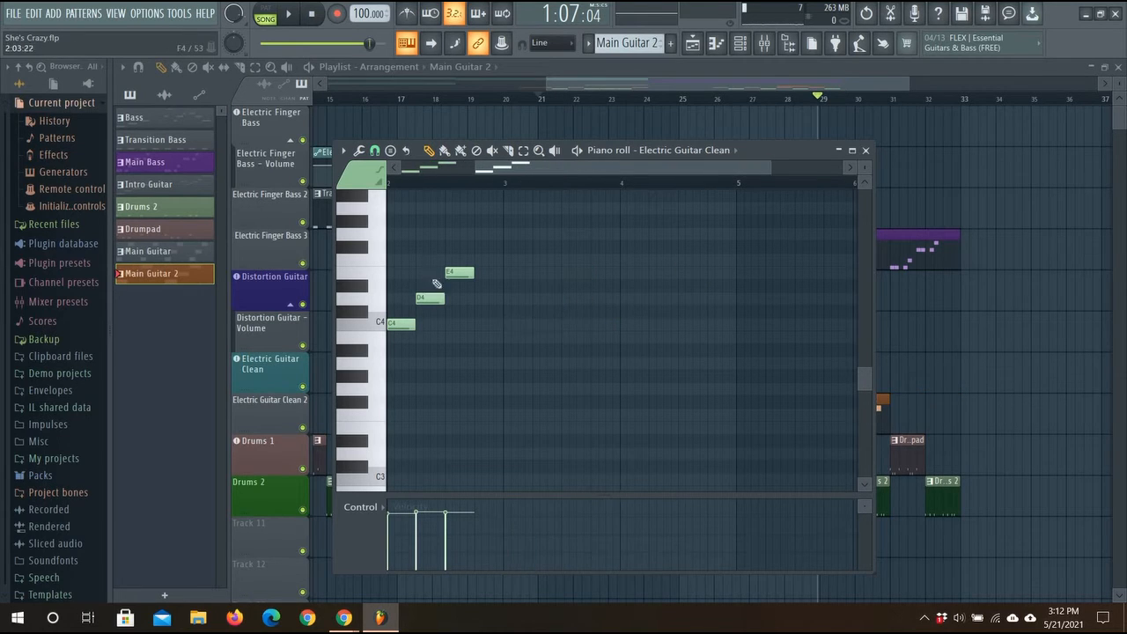
pyautogui.rightClick(454, 272)
pyautogui.rightClick(439, 301)
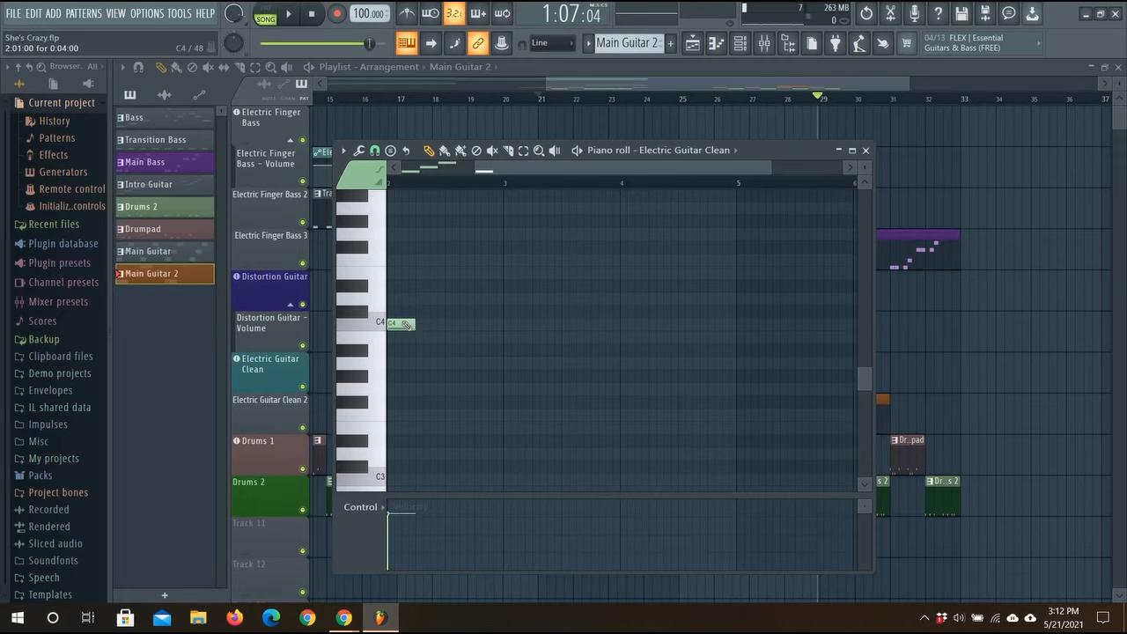
pyautogui.rightClick(401, 324)
pyautogui.moveTo(542, 168); pyautogui.dragTo(379, 206)
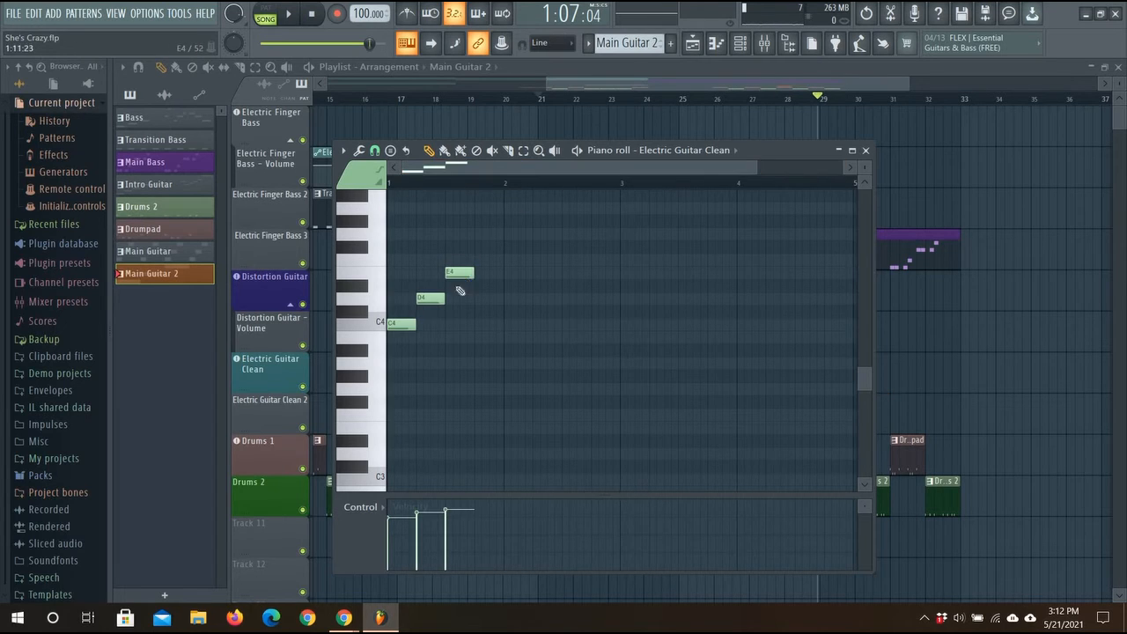
pyautogui.rightClick(460, 272)
pyautogui.rightClick(429, 298)
pyautogui.rightClick(401, 326)
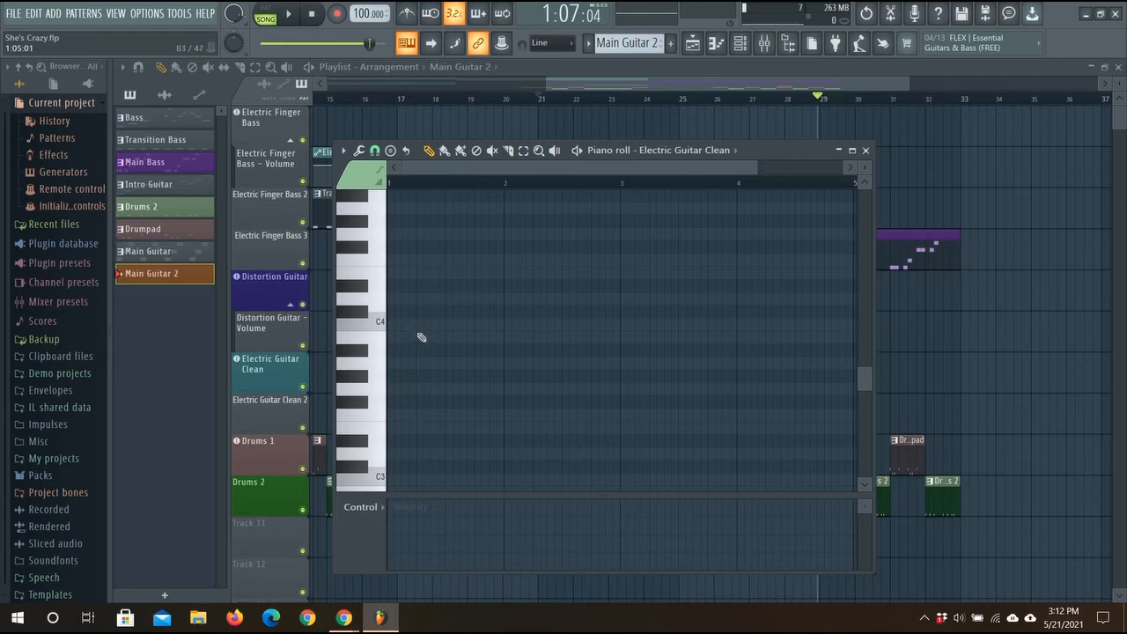
# - Add an A4 note at the very start of the Main Guitar 2 pattern and lengthen it to about a quarter bar
pyautogui.click(401, 361)
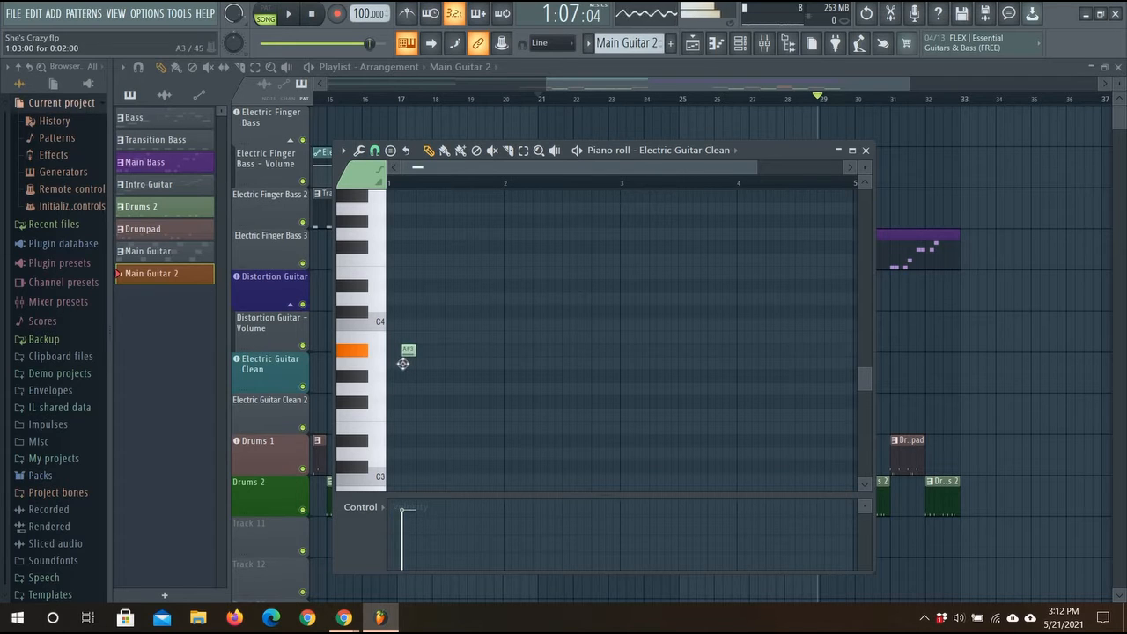
pyautogui.moveTo(393, 373); pyautogui.dragTo(385, 213)
pyautogui.scroll(1, 452, 211)
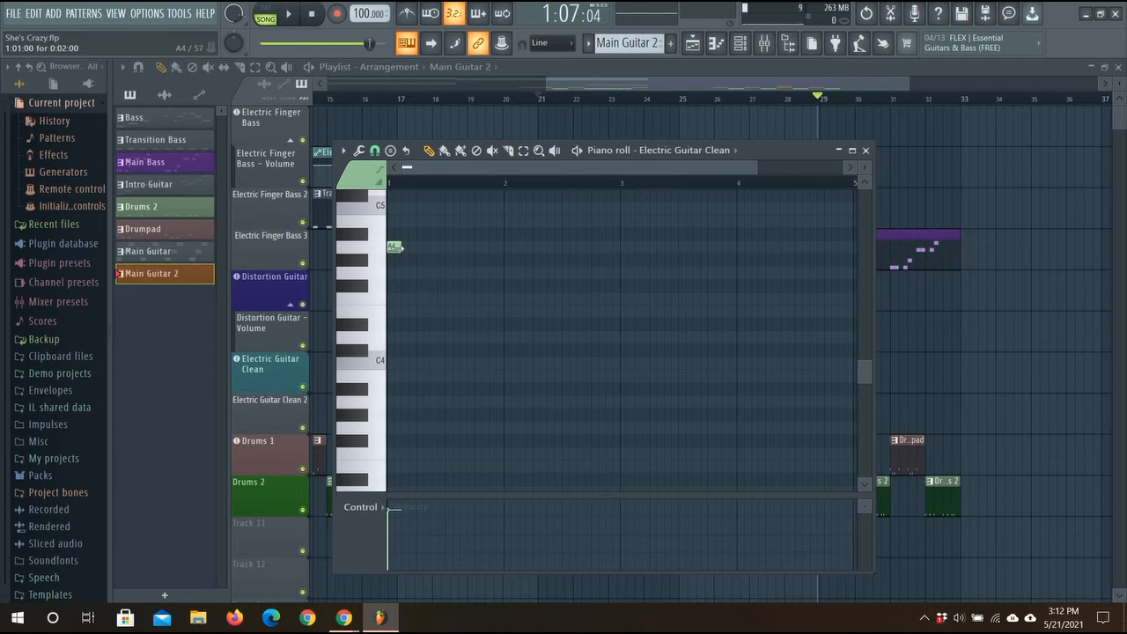
pyautogui.moveTo(400, 249); pyautogui.dragTo(415, 249)
pyautogui.scroll(-2, 454, 247)
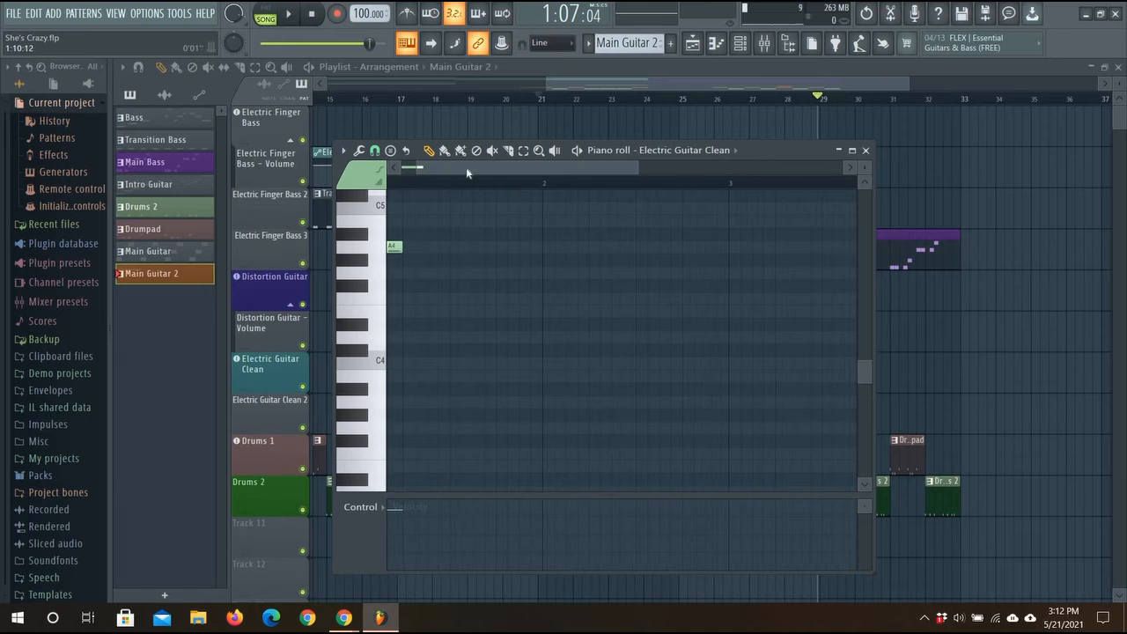
# - Add a quarter-bar F4 note directly after the A4 note, followed by a six-step C4 note, in the Main Guitar 2 pattern
pyautogui.moveTo(467, 168); pyautogui.dragTo(415, 188)
pyautogui.scroll(2, 453, 191)
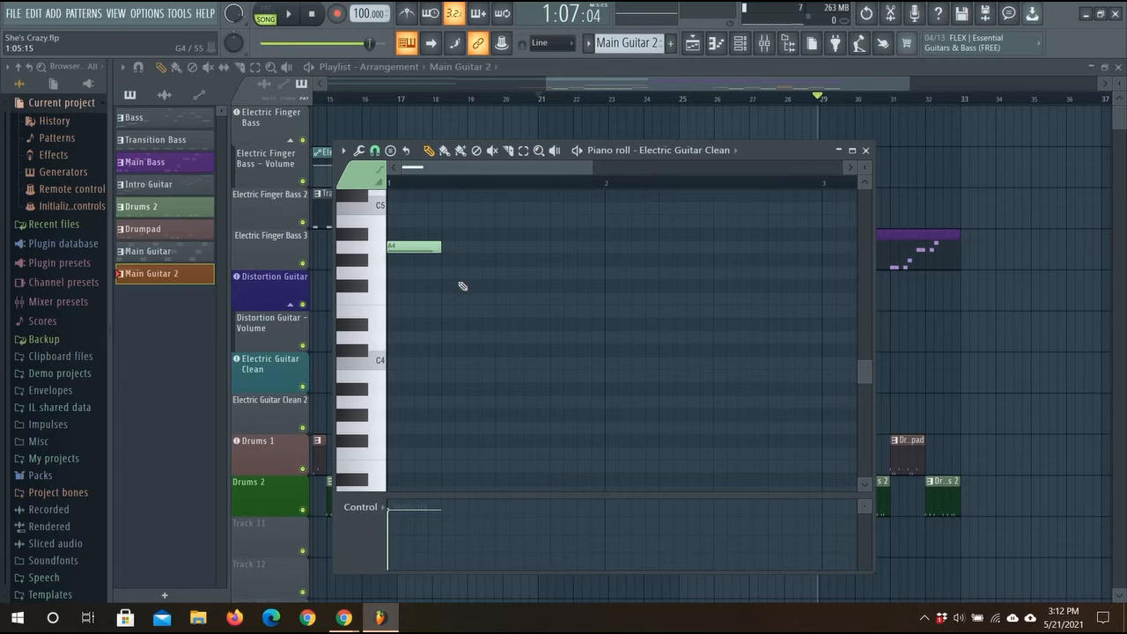
pyautogui.moveTo(453, 290); pyautogui.dragTo(472, 312)
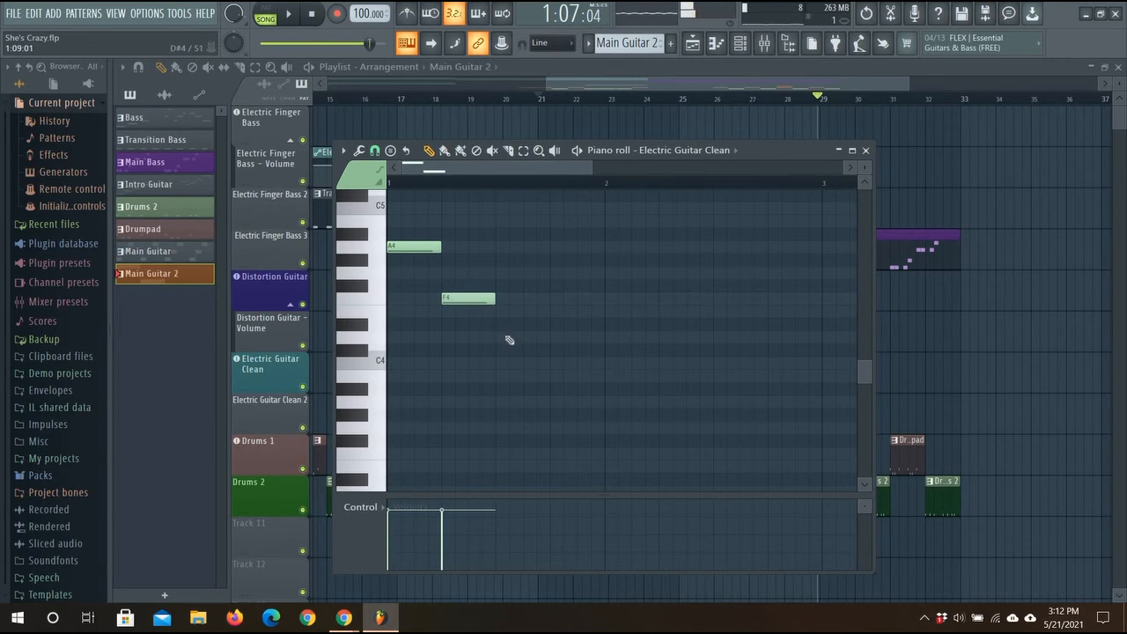
pyautogui.moveTo(509, 365); pyautogui.dragTo(581, 372)
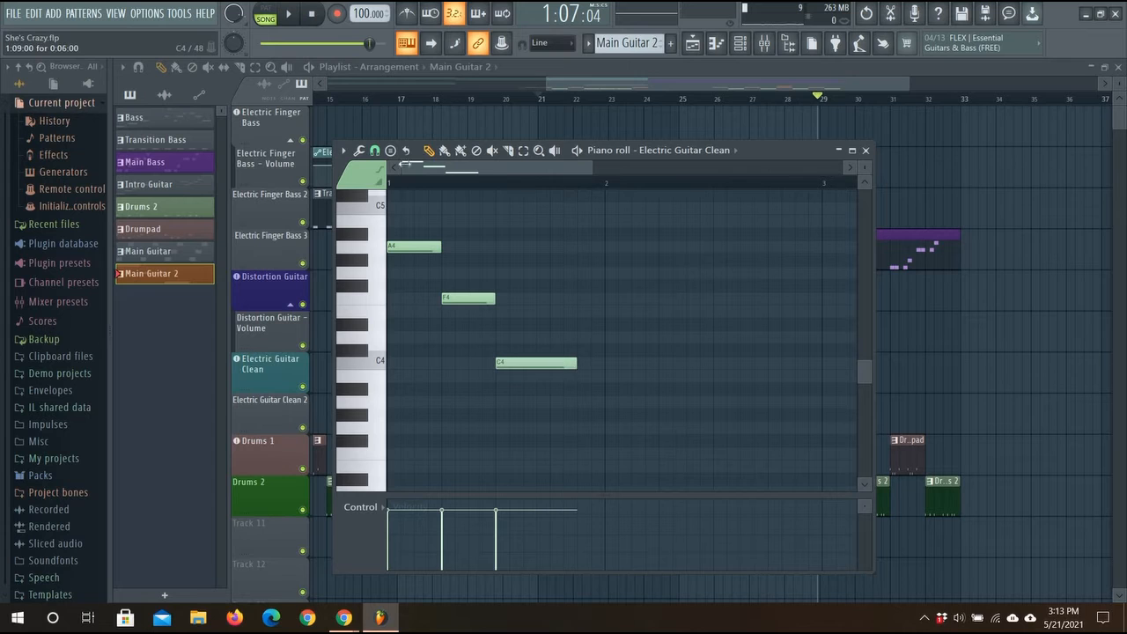
# - Play back the three-note A4, F4, C4 phrase twice from its start
pyautogui.click(288, 14)
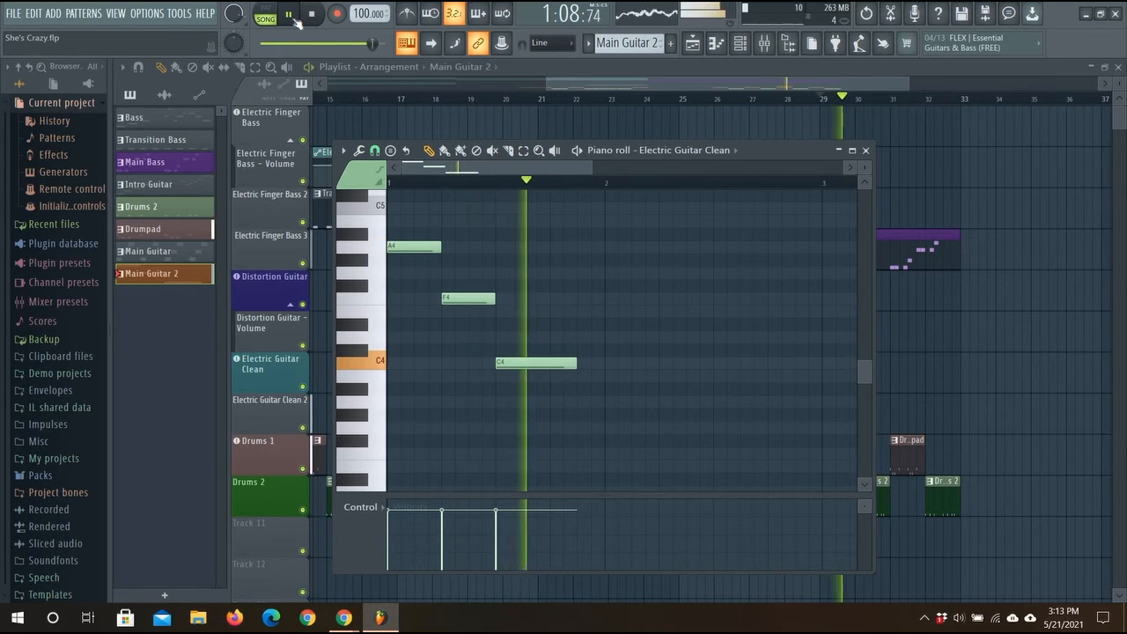
pyautogui.click(289, 15)
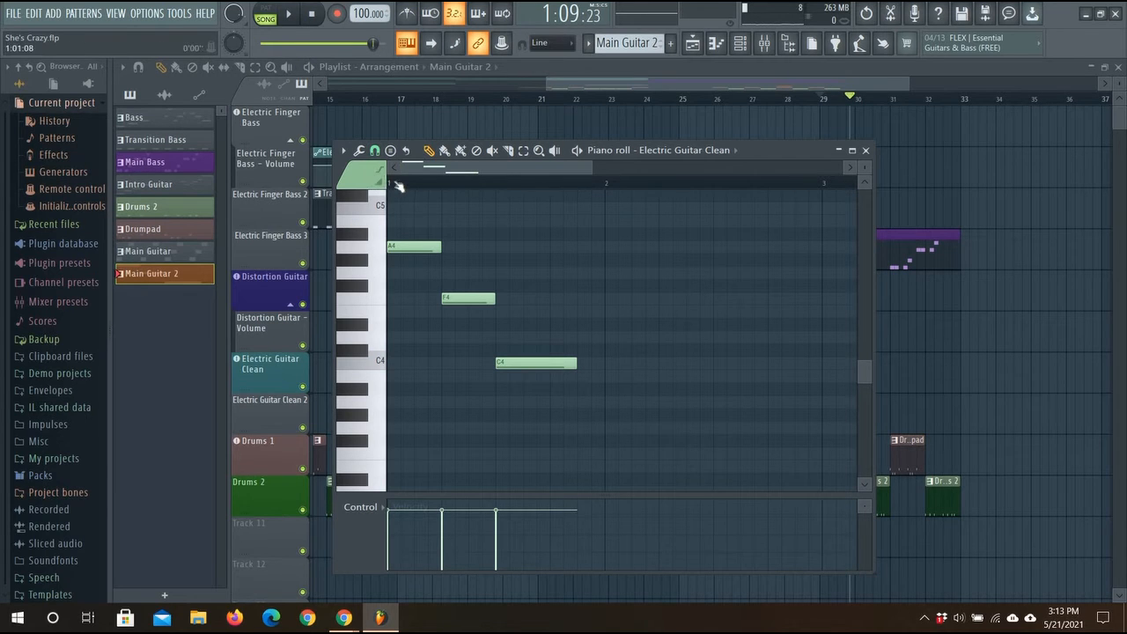
pyautogui.click(296, 16)
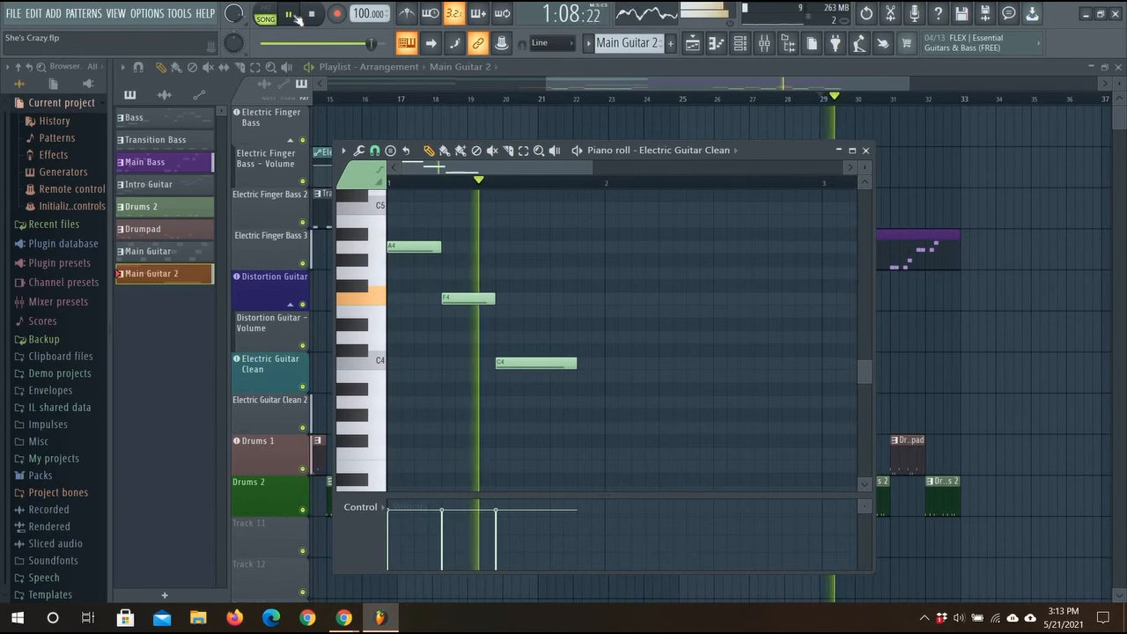
pyautogui.click(297, 16)
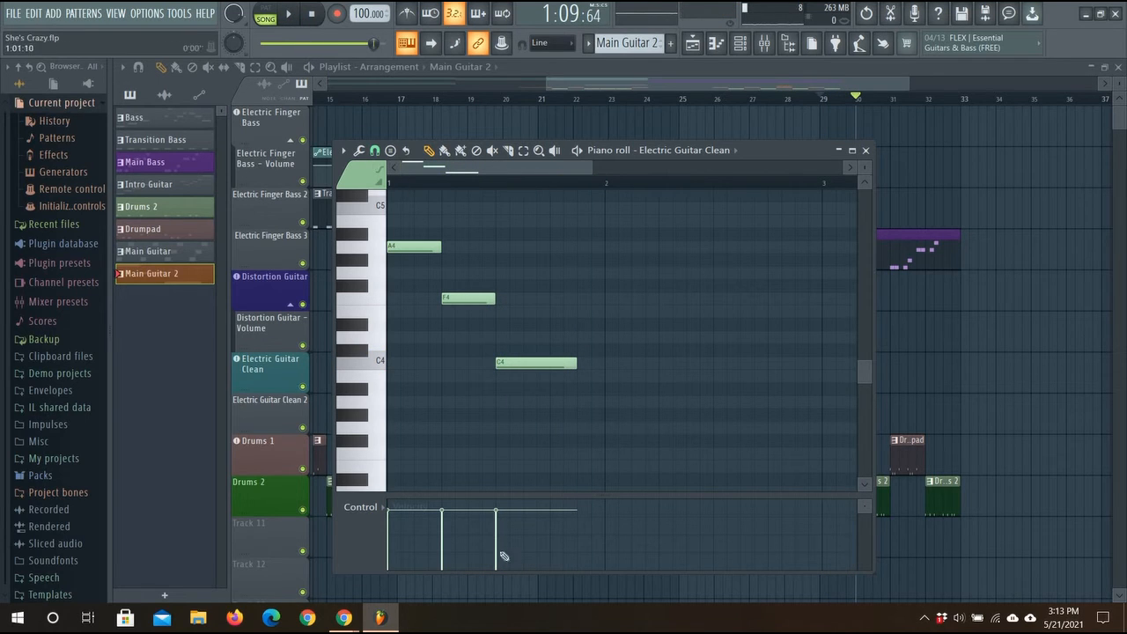
# - Shape the velocities so they rise from about 74% on A4 through F4 to C4, and audition the phrase
pyautogui.moveTo(410, 511)
pyautogui.mouseDown()
pyautogui.moveTo(426, 530)
pyautogui.moveTo(425, 519)
pyautogui.moveTo(480, 518)
pyautogui.moveTo(412, 517)
pyautogui.mouseUp()
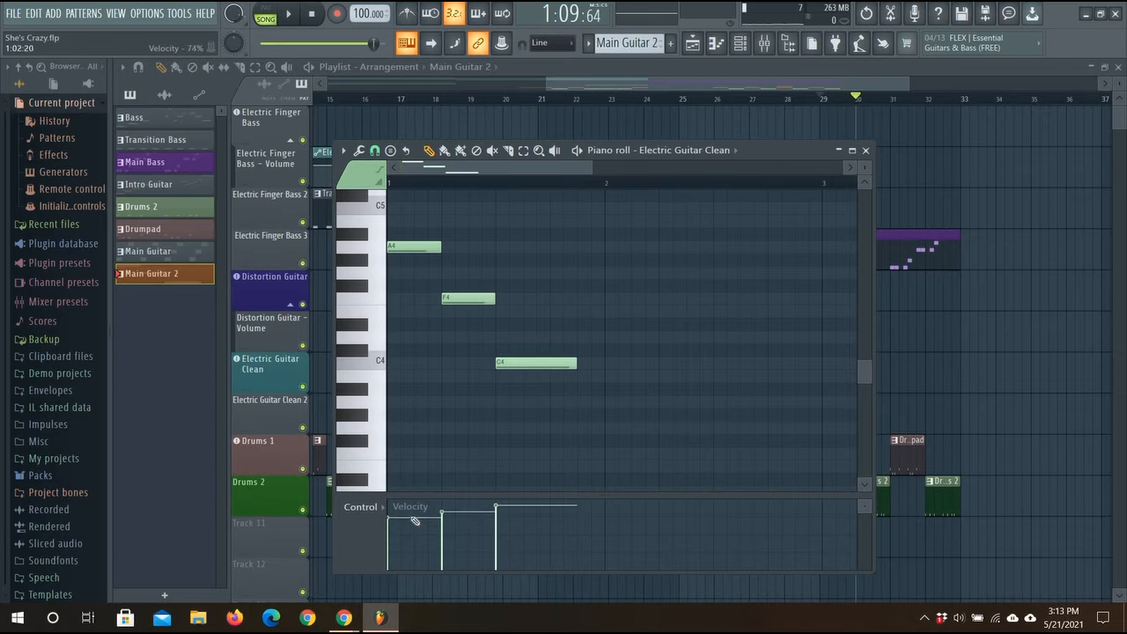
pyautogui.click(370, 43)
pyautogui.click(287, 15)
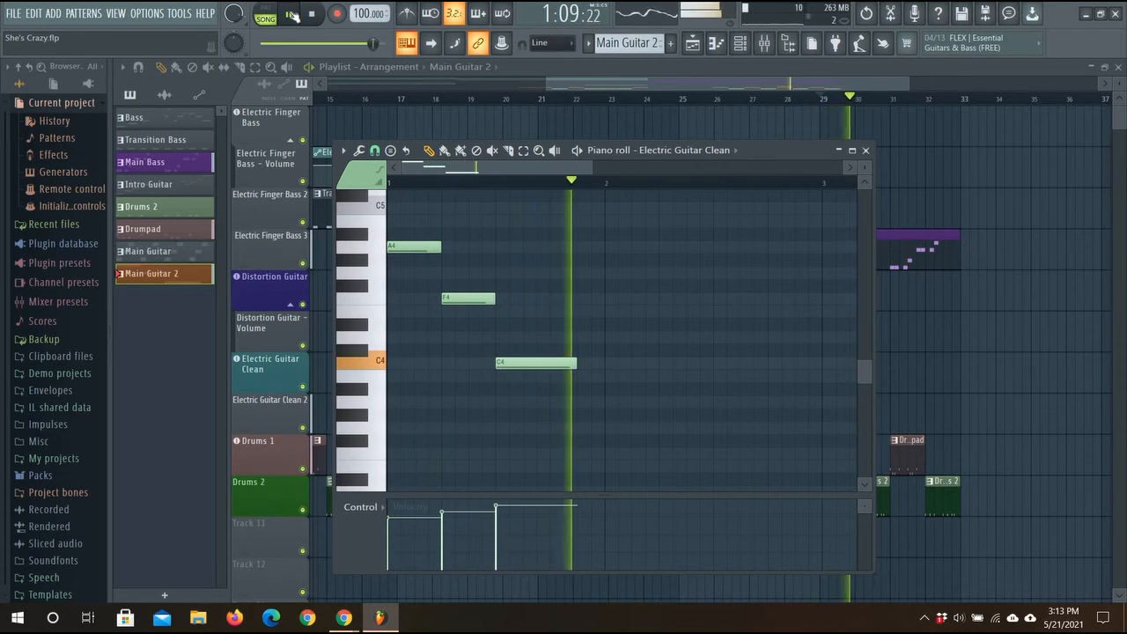
pyautogui.click(294, 15)
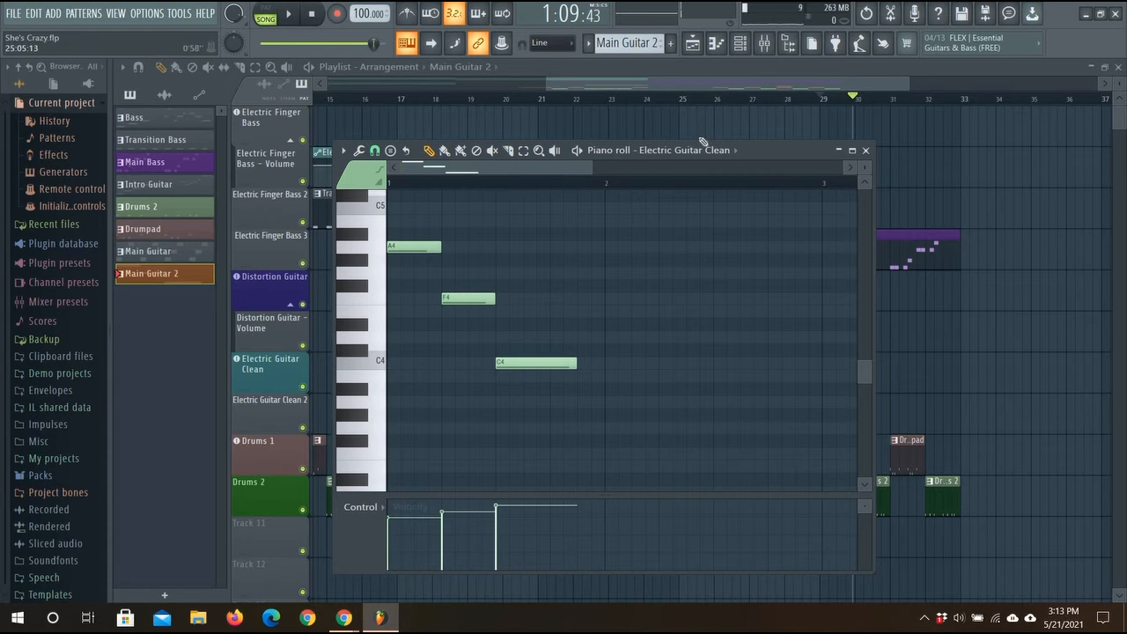
# - Fill bar 2 of the Main Guitar 2 pattern with four quarter-bar notes alternating A3, G3, A3, G3
pyautogui.moveTo(770, 150); pyautogui.dragTo(778, 122)
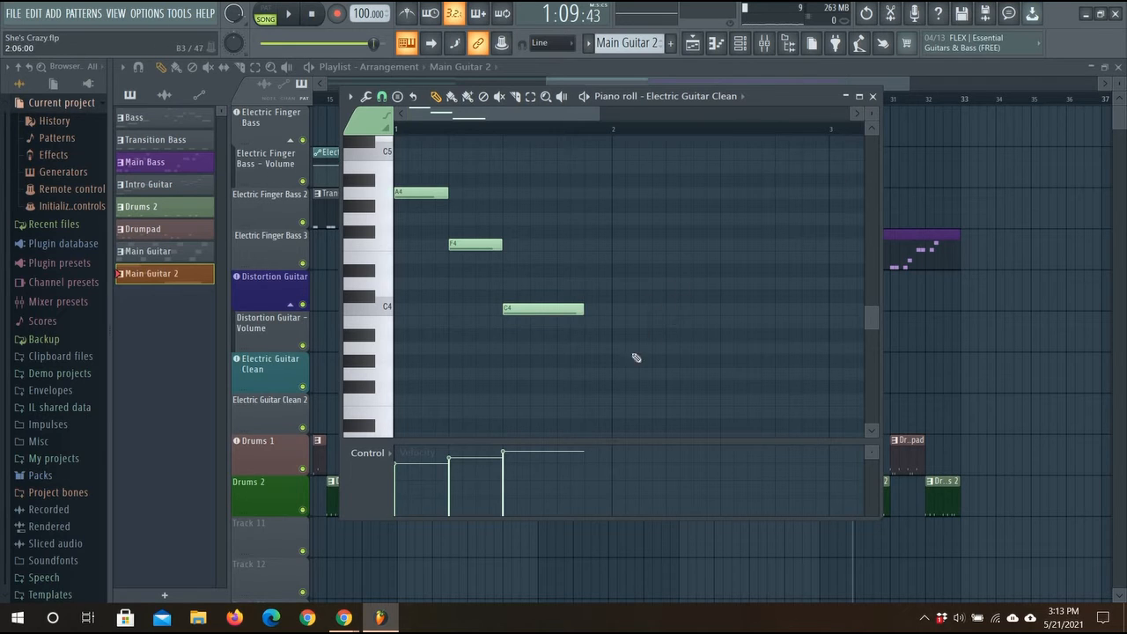
pyautogui.moveTo(639, 335)
pyautogui.mouseDown()
pyautogui.moveTo(641, 351)
pyautogui.moveTo(627, 352)
pyautogui.mouseUp()
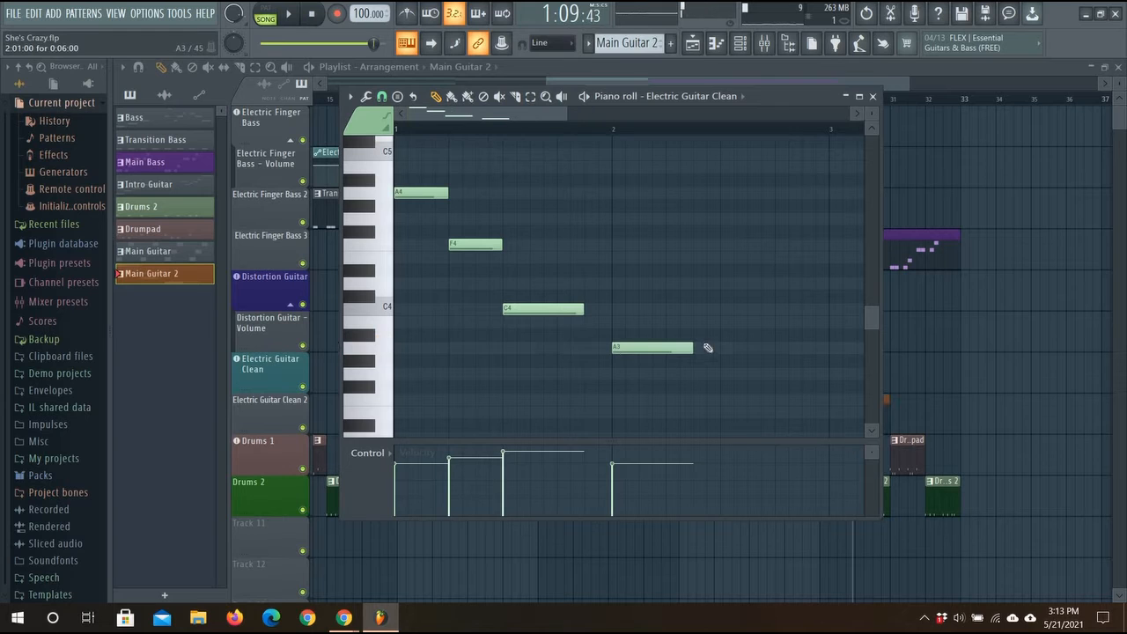
pyautogui.moveTo(703, 349); pyautogui.dragTo(664, 350)
pyautogui.moveTo(692, 390); pyautogui.dragTo(674, 374)
pyautogui.moveTo(733, 351); pyautogui.dragTo(763, 369)
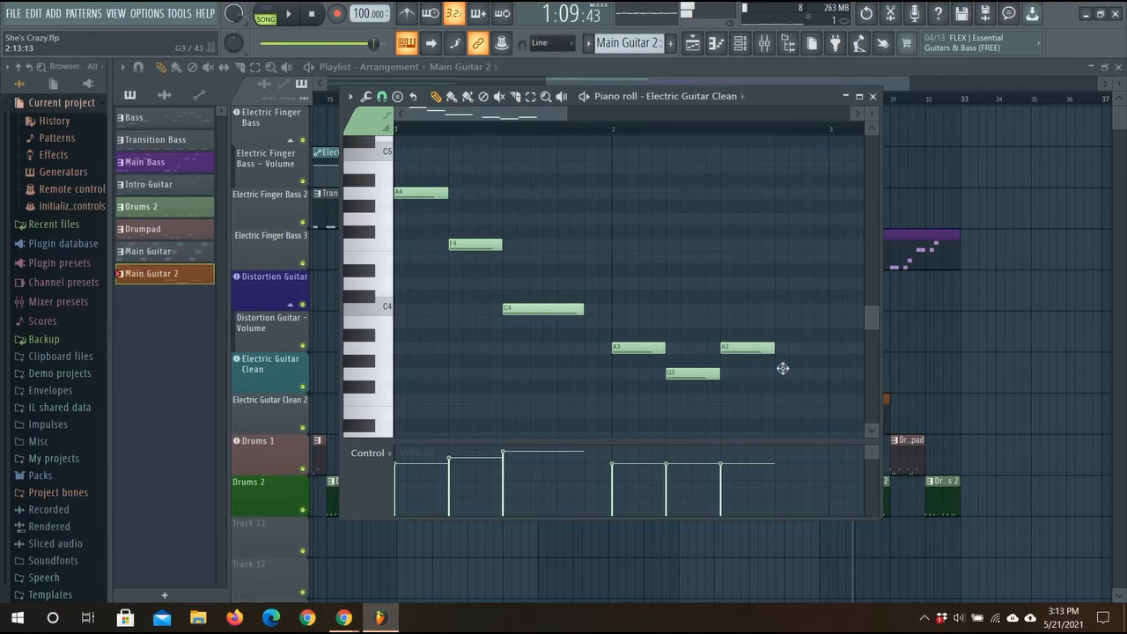
pyautogui.click(781, 374)
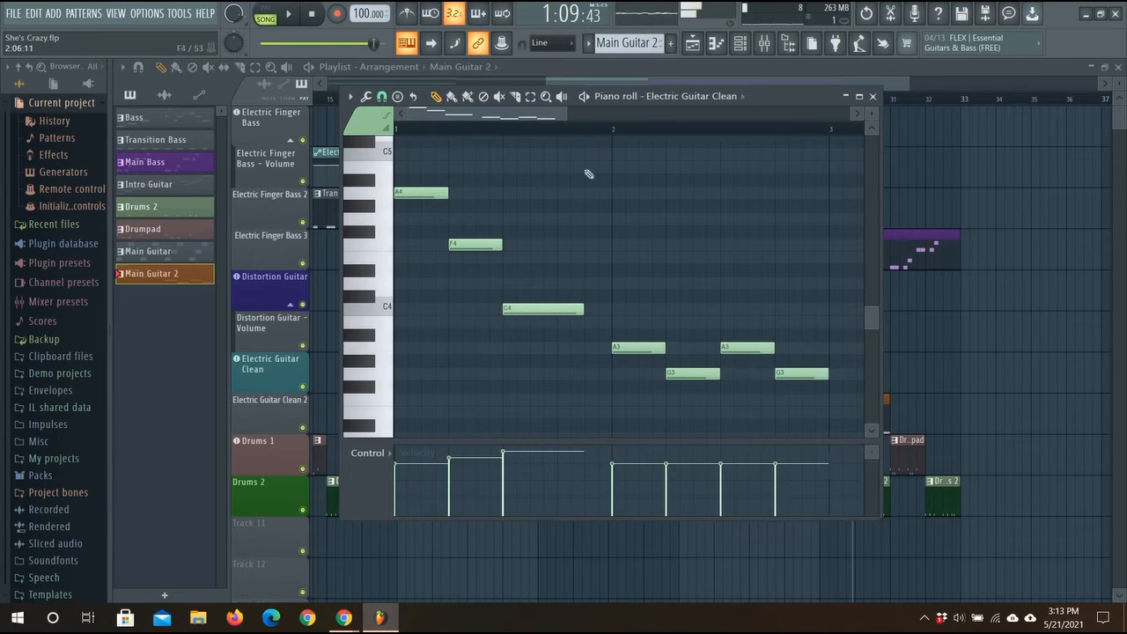
# - Play the two-bar Main Guitar 2 melody from the beginning
pyautogui.click(398, 130)
pyautogui.click(297, 18)
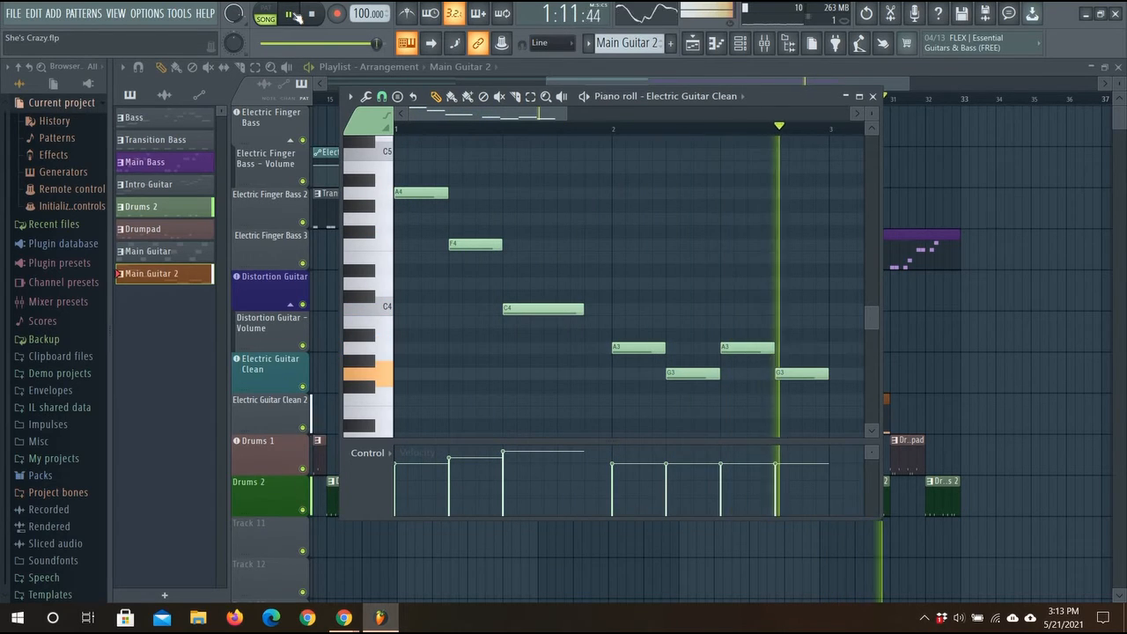
pyautogui.click(297, 18)
# - Copy all seven notes of the two-bar melody and place the copy at bar 3 so it repeats through bar 4
pyautogui.click(857, 115)
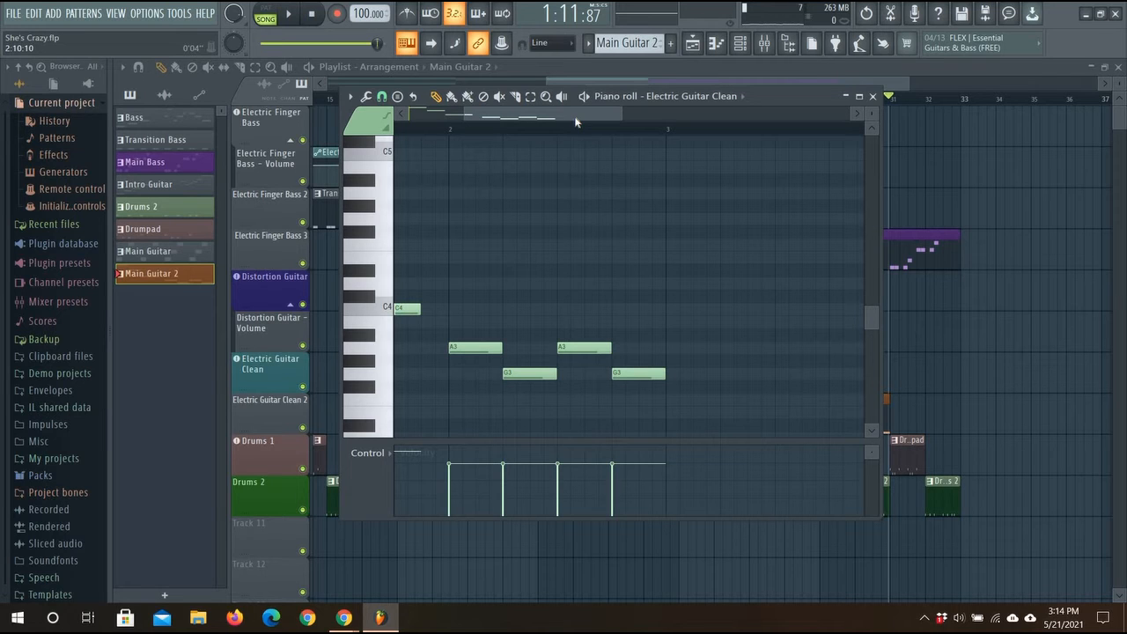
pyautogui.moveTo(564, 117); pyautogui.dragTo(502, 132)
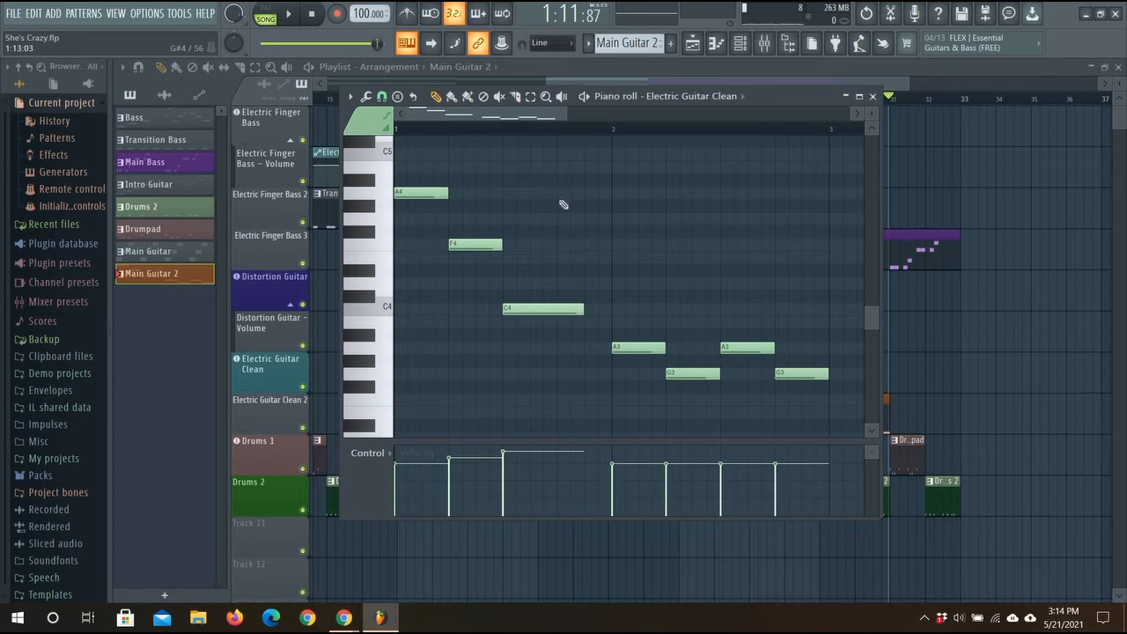
pyautogui.scroll(-2, 581, 206)
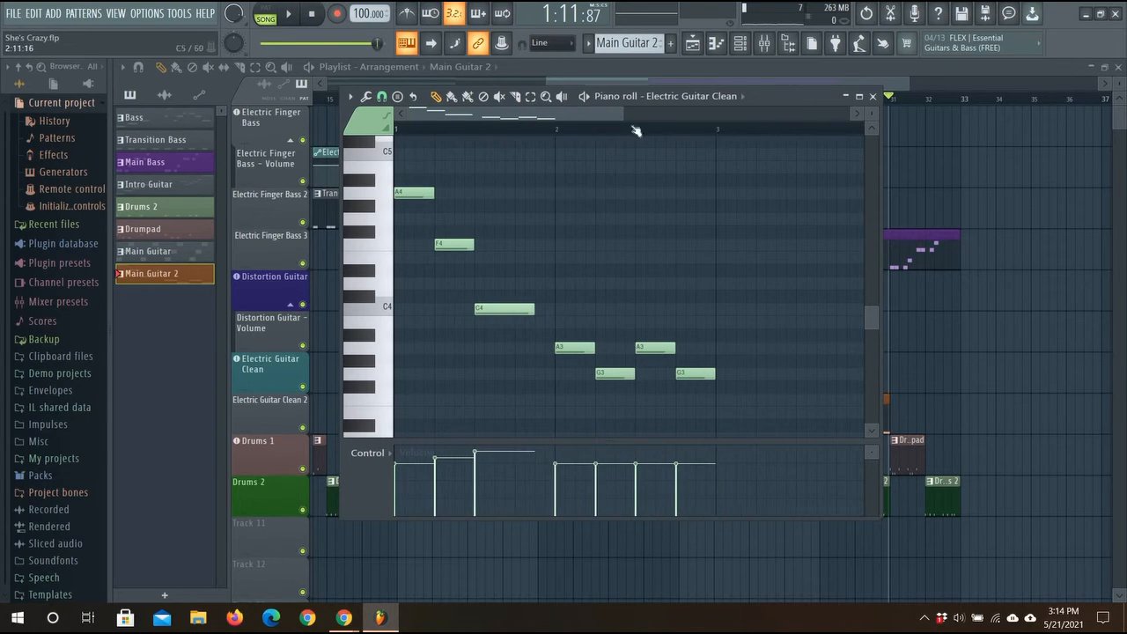
pyautogui.moveTo(768, 97); pyautogui.dragTo(762, 149)
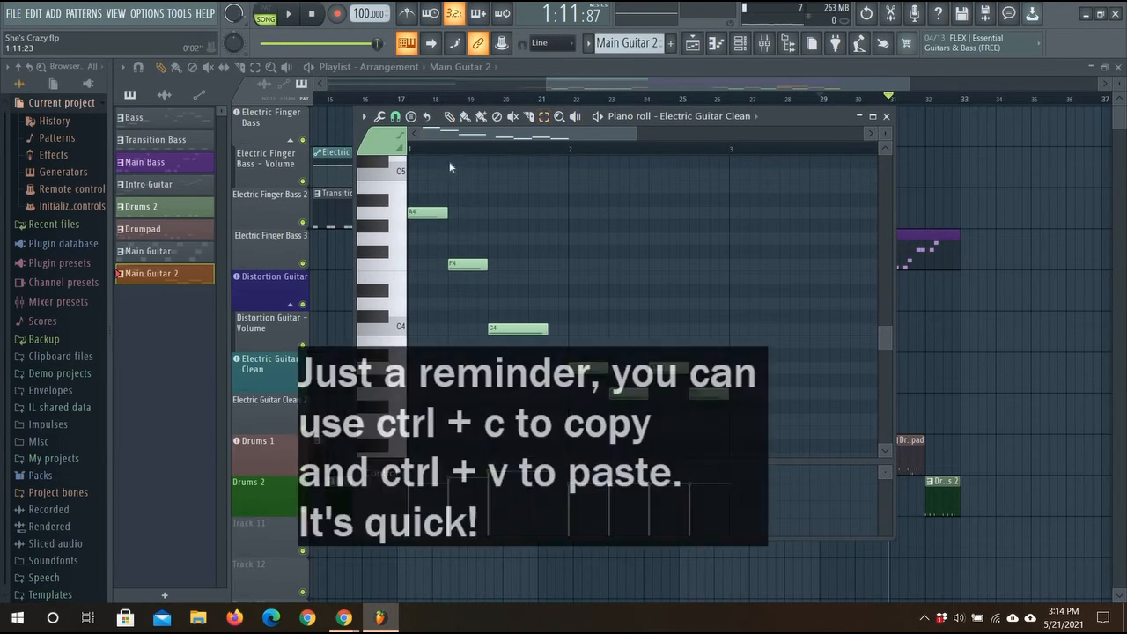
pyautogui.moveTo(419, 169); pyautogui.dragTo(719, 367)
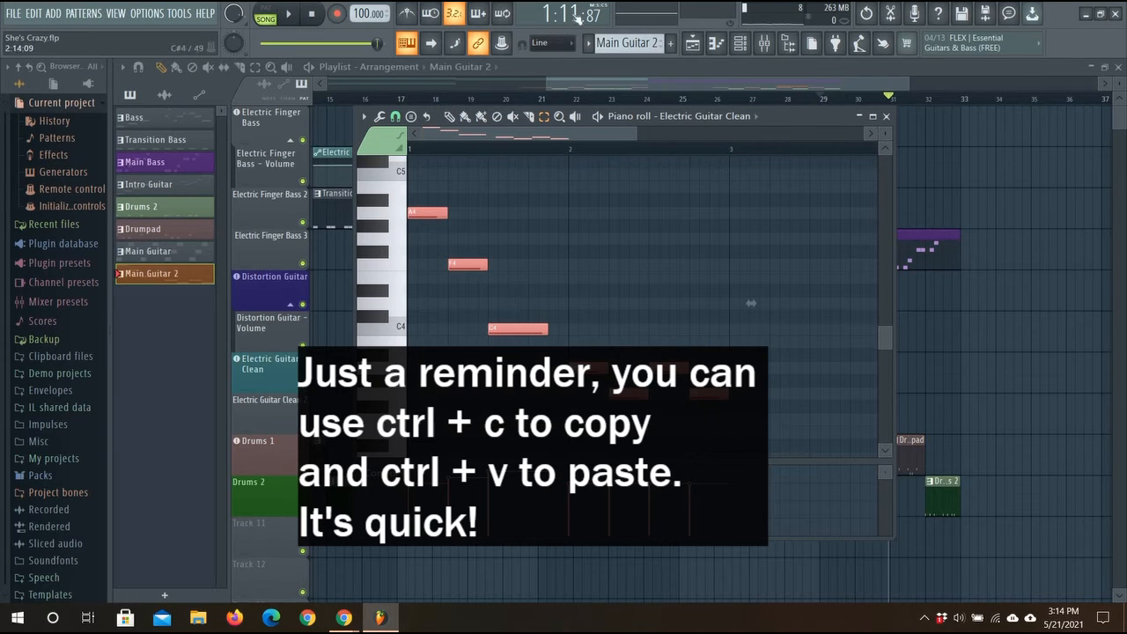
pyautogui.hotkey('ctrl', 'c')
pyautogui.hotkey('ctrl', 'v')
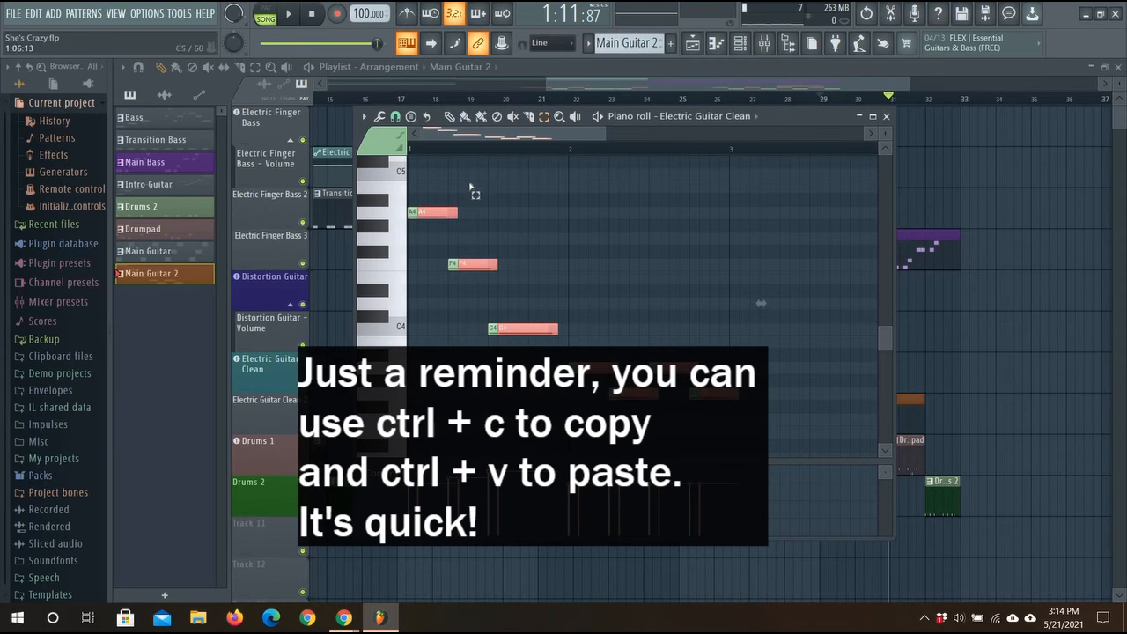
pyautogui.click(450, 120)
pyautogui.moveTo(485, 264); pyautogui.dragTo(794, 260)
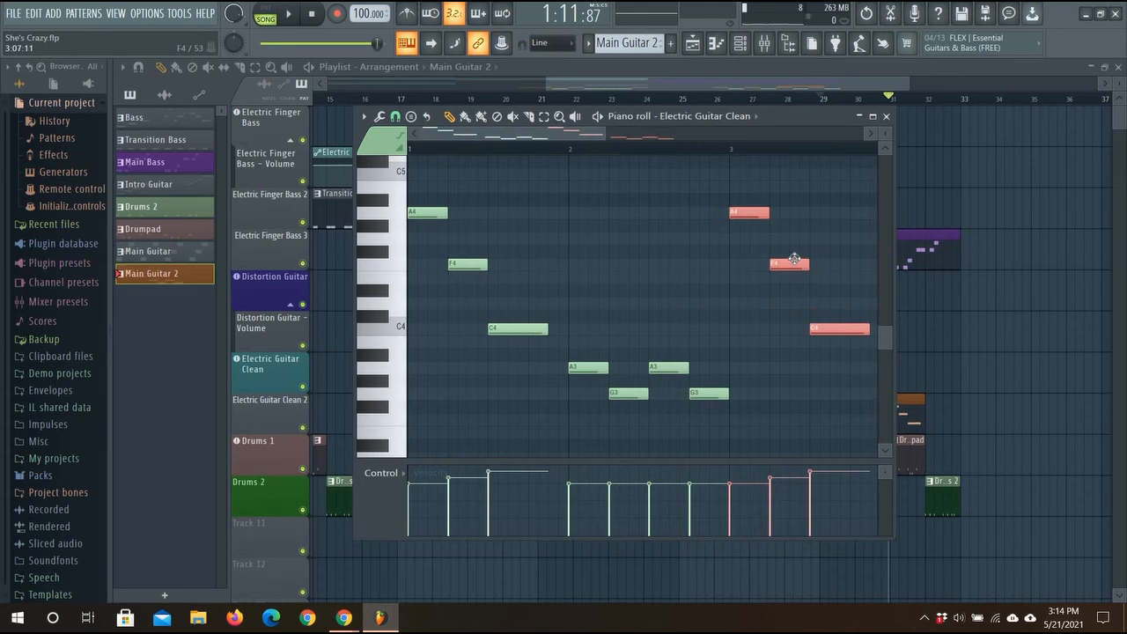
pyautogui.click(869, 134)
pyautogui.click(787, 148)
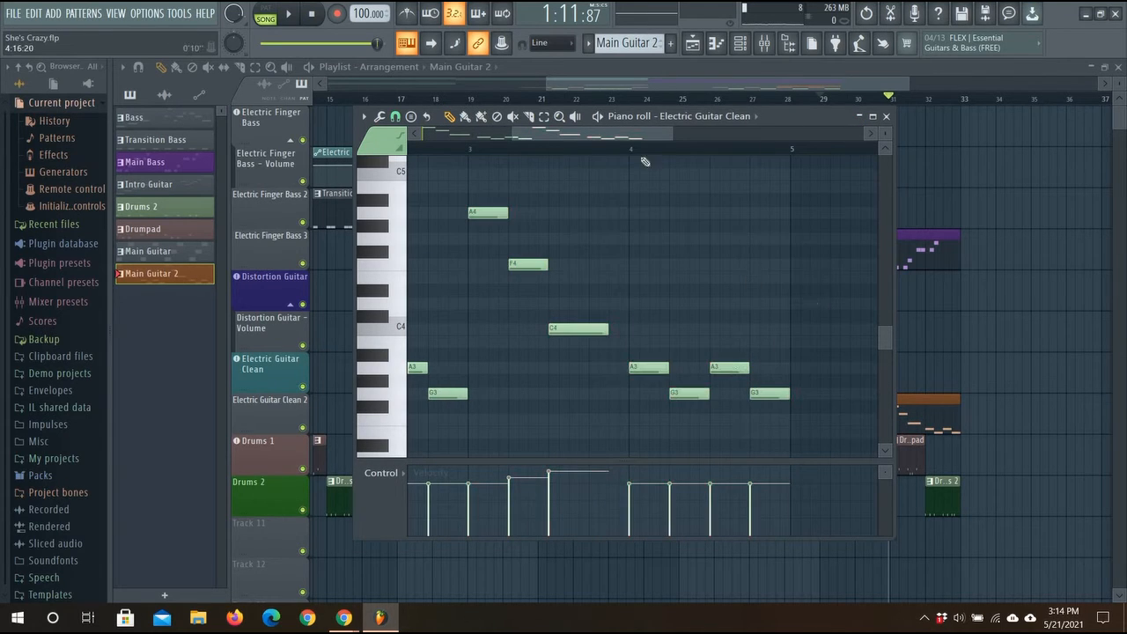
# - Raise the velocities of the A3 notes in bar 2 slightly and set the A4 at bar 3 to about 77%
pyautogui.moveTo(650, 138); pyautogui.dragTo(560, 138)
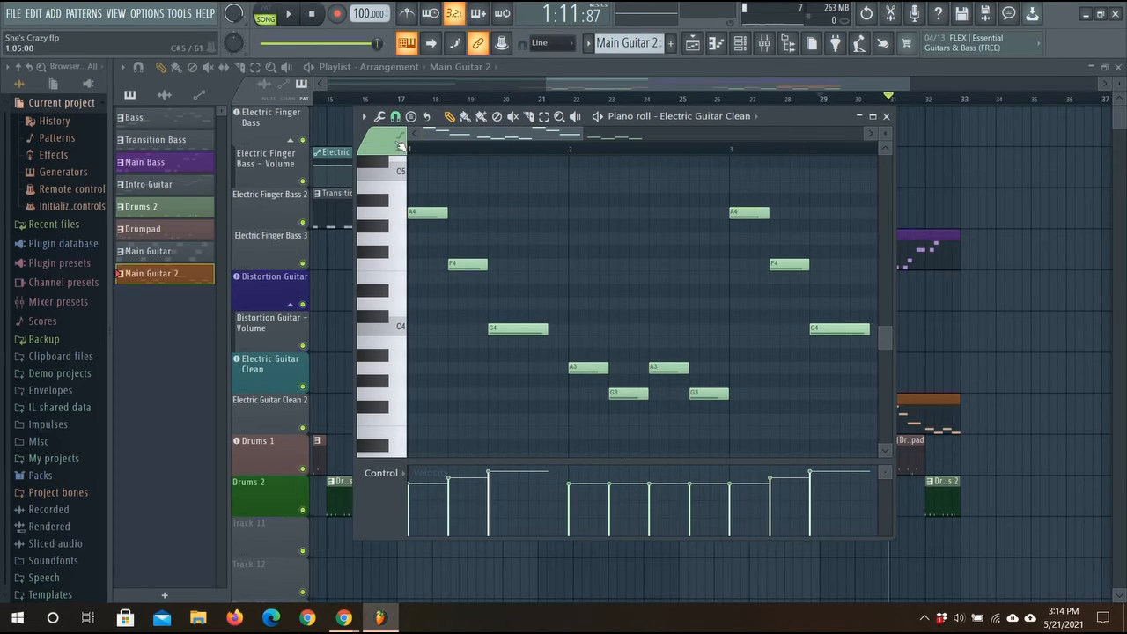
pyautogui.keyDown('ctrl'); pyautogui.scroll(2, 604, 423); pyautogui.keyUp('ctrl')
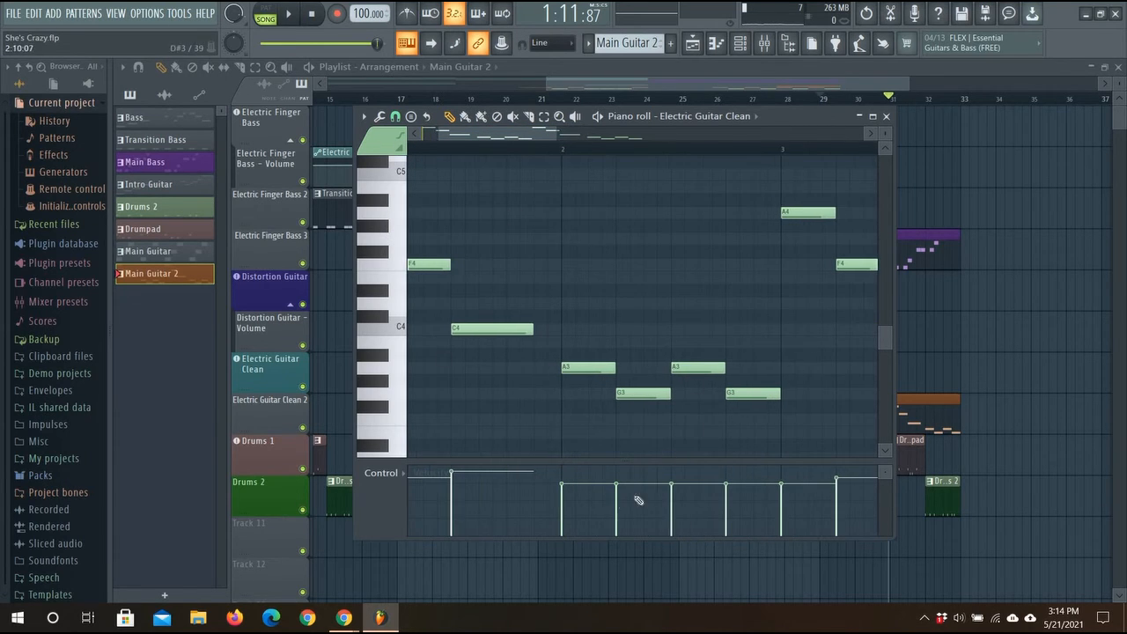
pyautogui.moveTo(585, 487); pyautogui.dragTo(591, 478)
pyautogui.moveTo(694, 489); pyautogui.dragTo(704, 479)
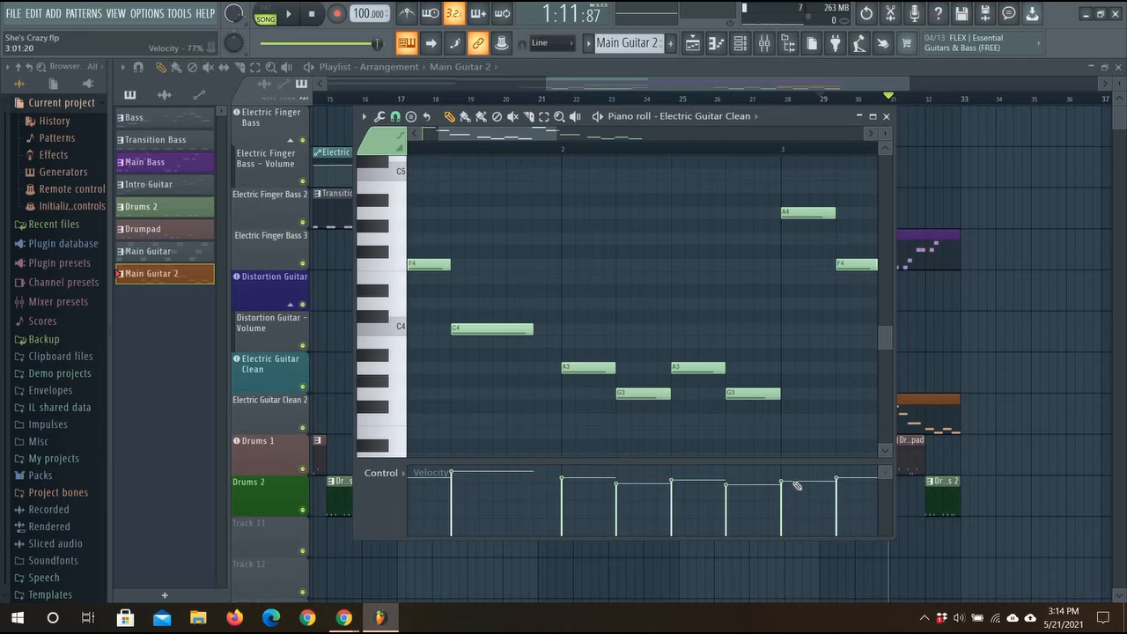
pyautogui.click(872, 134)
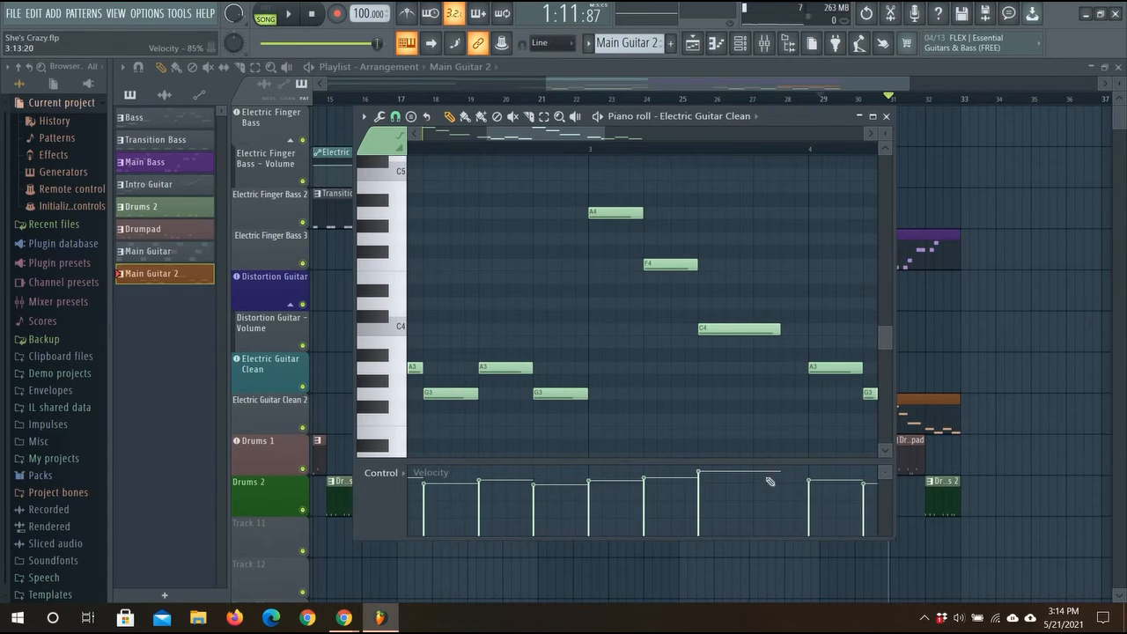
# - Play the full four-bar Main Guitar 2 melody in the song from its start and stop playback
pyautogui.scroll(-5, 827, 334)
pyautogui.scroll(-1, 509, 243)
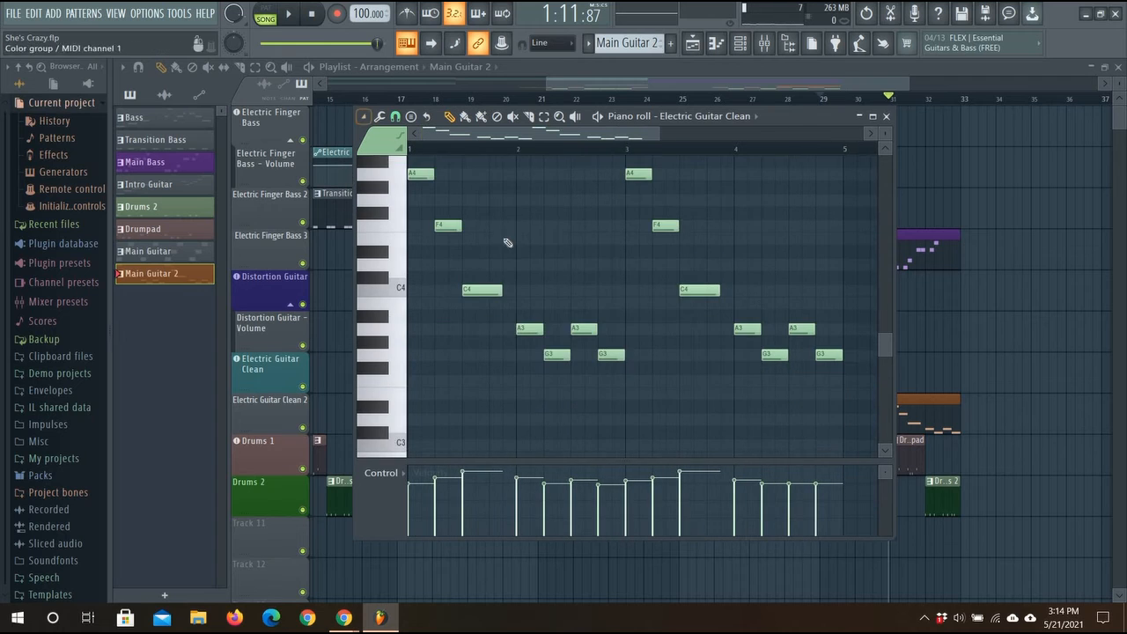
pyautogui.scroll(4, 506, 241)
pyautogui.scroll(-3, 435, 171)
pyautogui.scroll(-1, 418, 149)
pyautogui.click(411, 150)
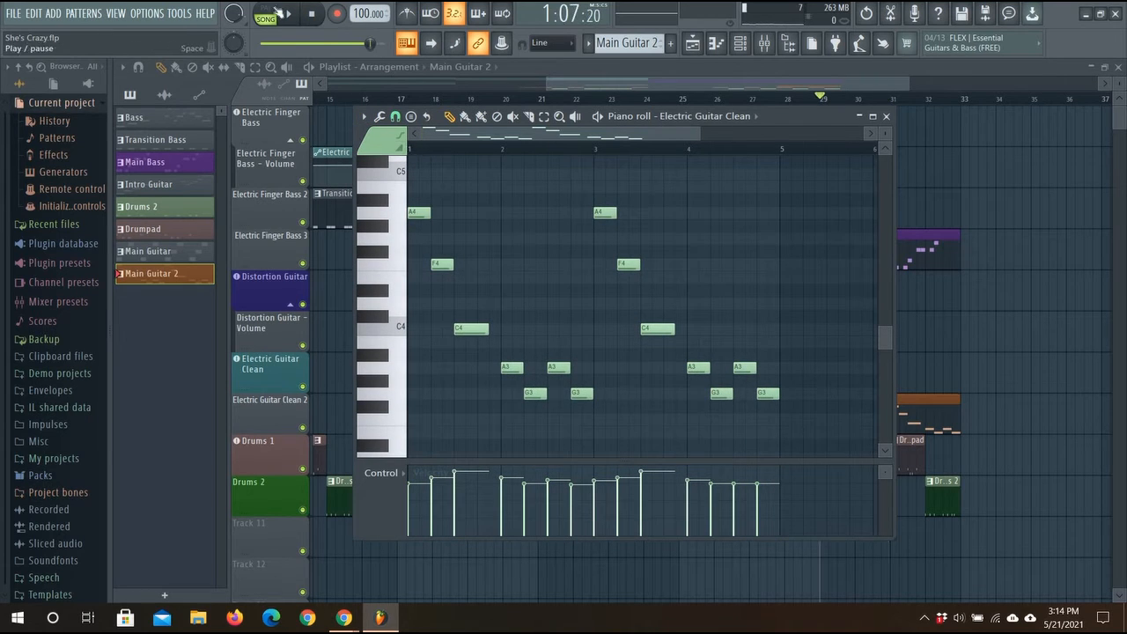
pyautogui.click(282, 13)
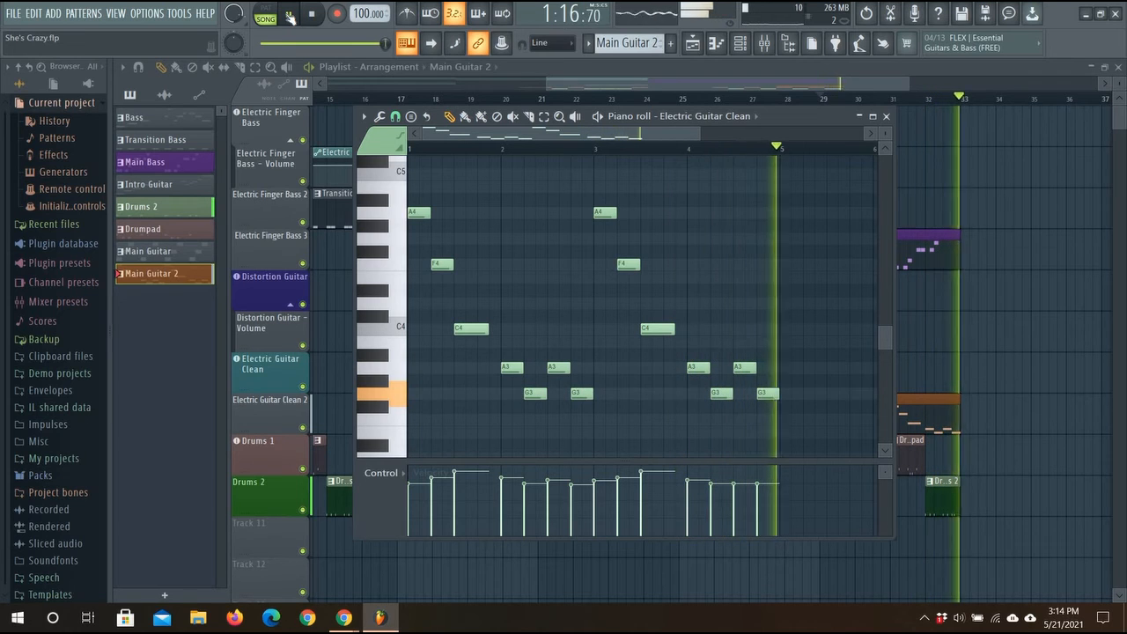
pyautogui.press('space')
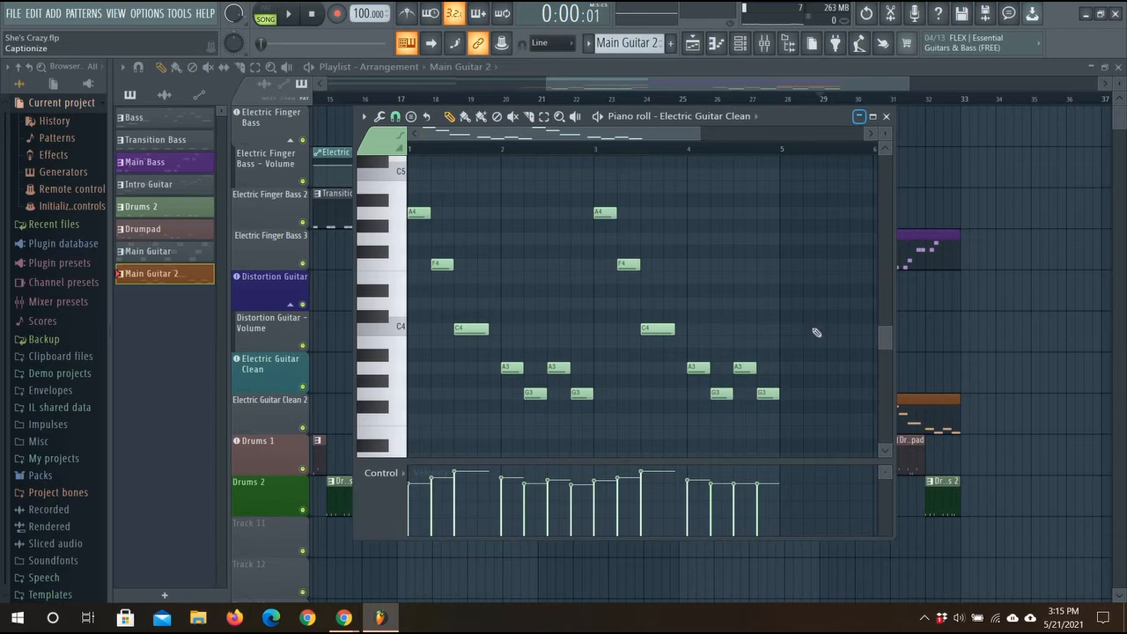
# - Minimize the piano roll and add a Main Bass clip at bar 33 on the Electric Finger Bass 3 track
pyautogui.click(859, 116)
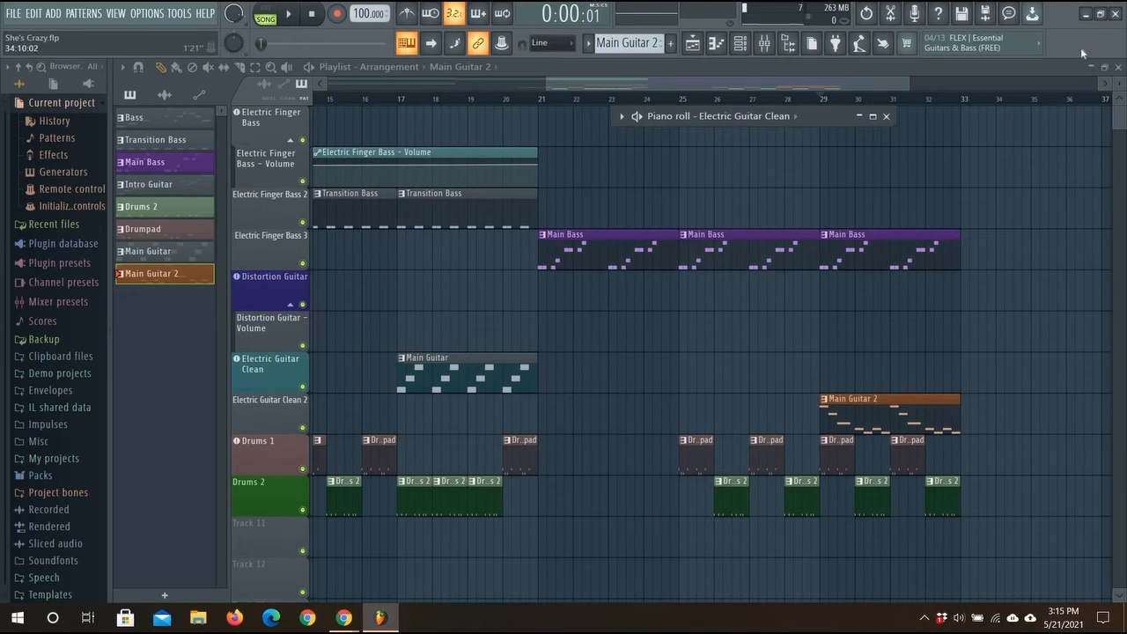
pyautogui.click(1104, 86)
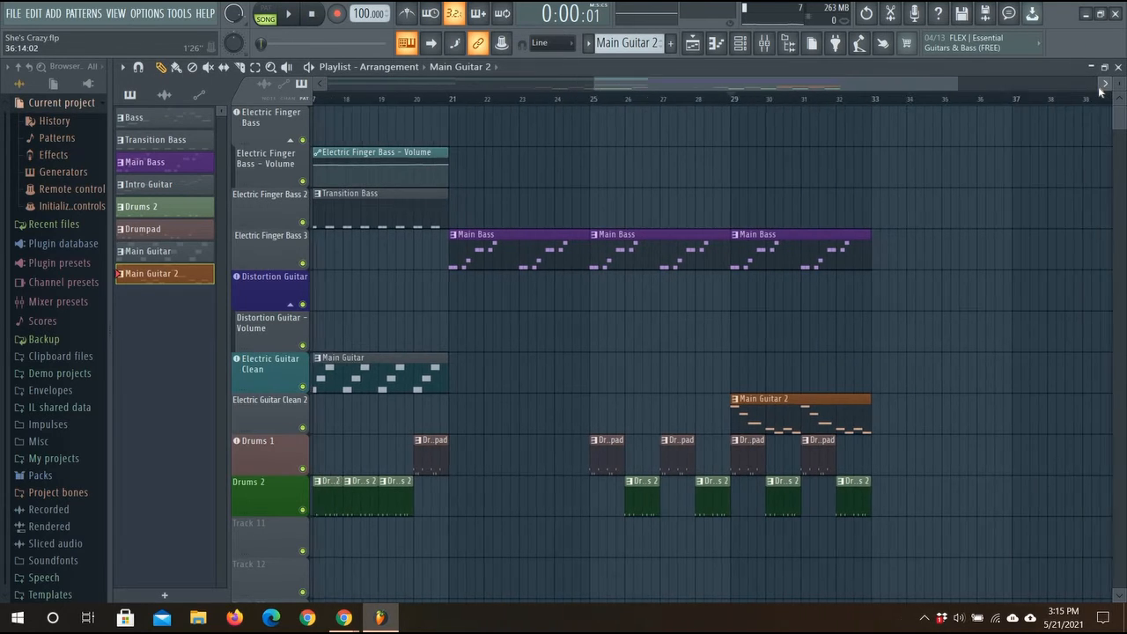
pyautogui.click(718, 247)
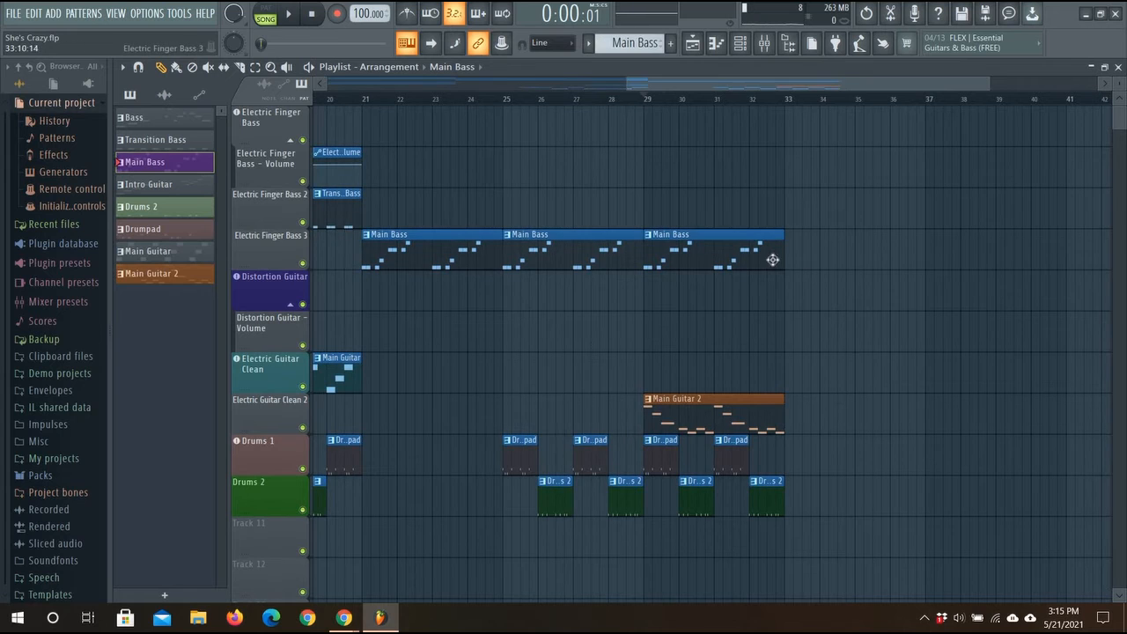
pyautogui.click(762, 209)
pyautogui.moveTo(797, 213); pyautogui.dragTo(833, 255)
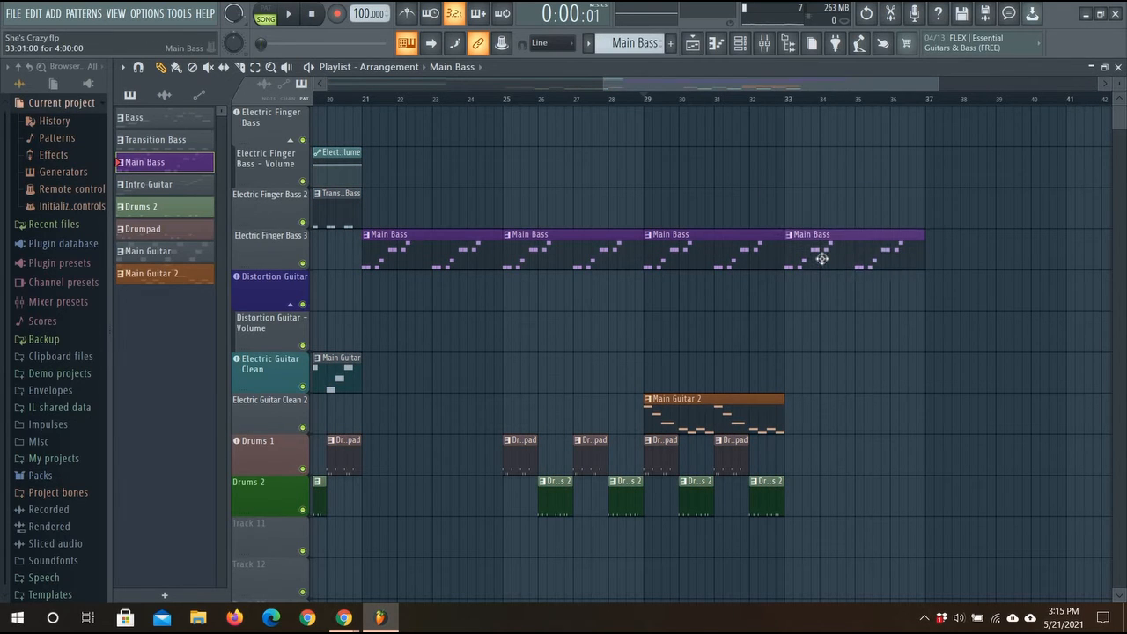
# - Continue the drum pattern by adding Drumpad clips at bars 33 and 35 and Drums 2 clips at bars 34 and 36
pyautogui.click(1104, 86)
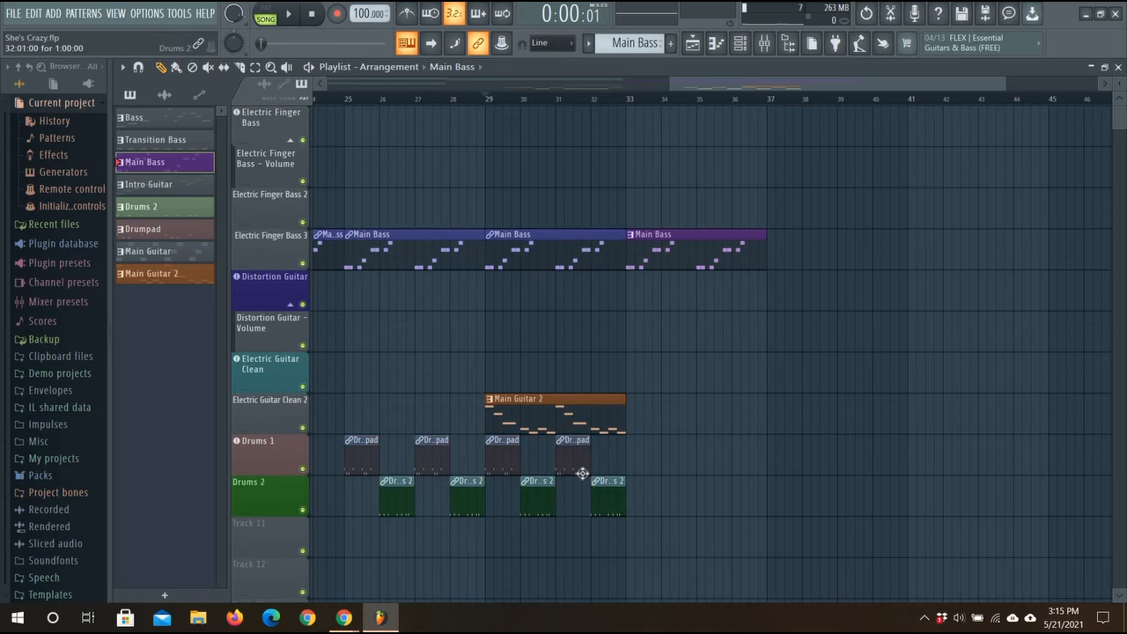
pyautogui.click(573, 460)
pyautogui.click(643, 467)
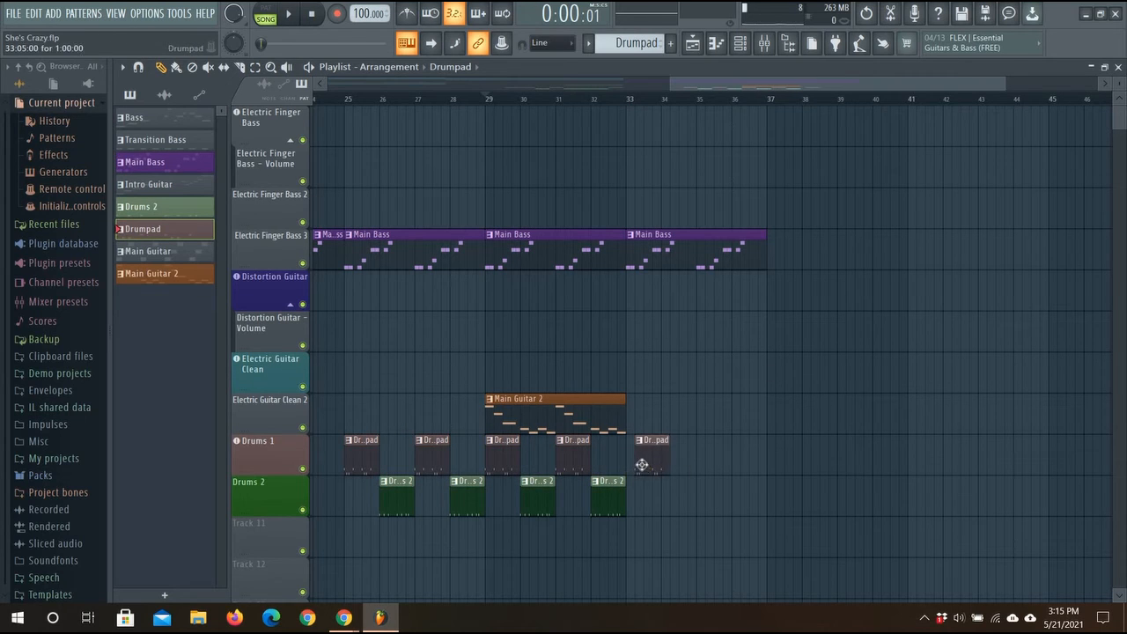
pyautogui.moveTo(642, 463); pyautogui.dragTo(634, 468)
pyautogui.moveTo(613, 509); pyautogui.dragTo(613, 507)
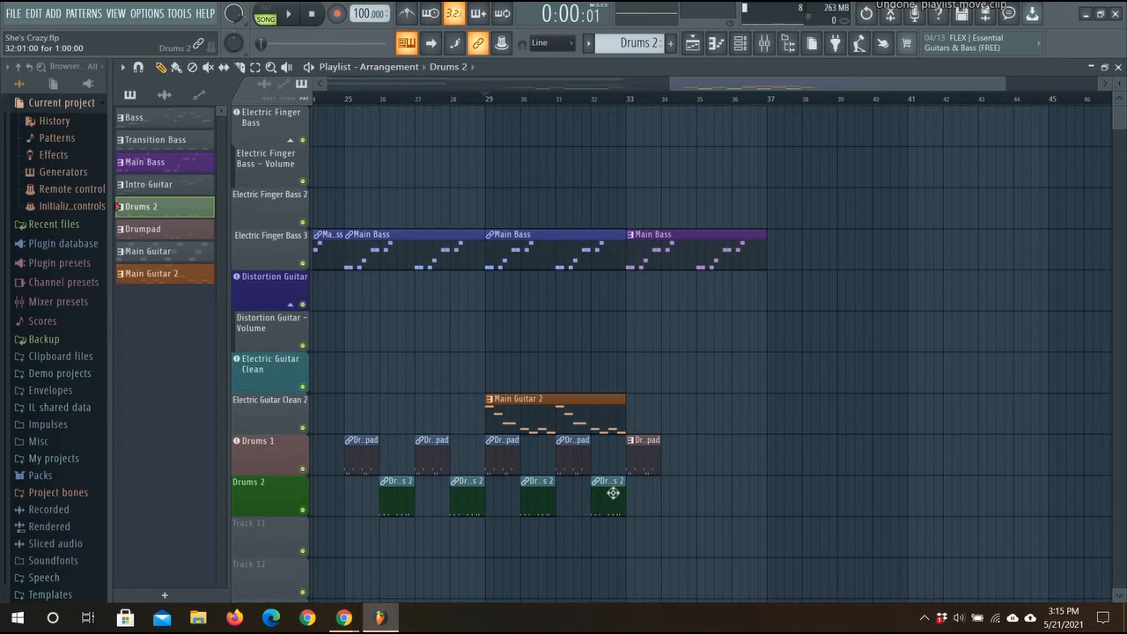
pyautogui.click(667, 511)
pyautogui.click(649, 460)
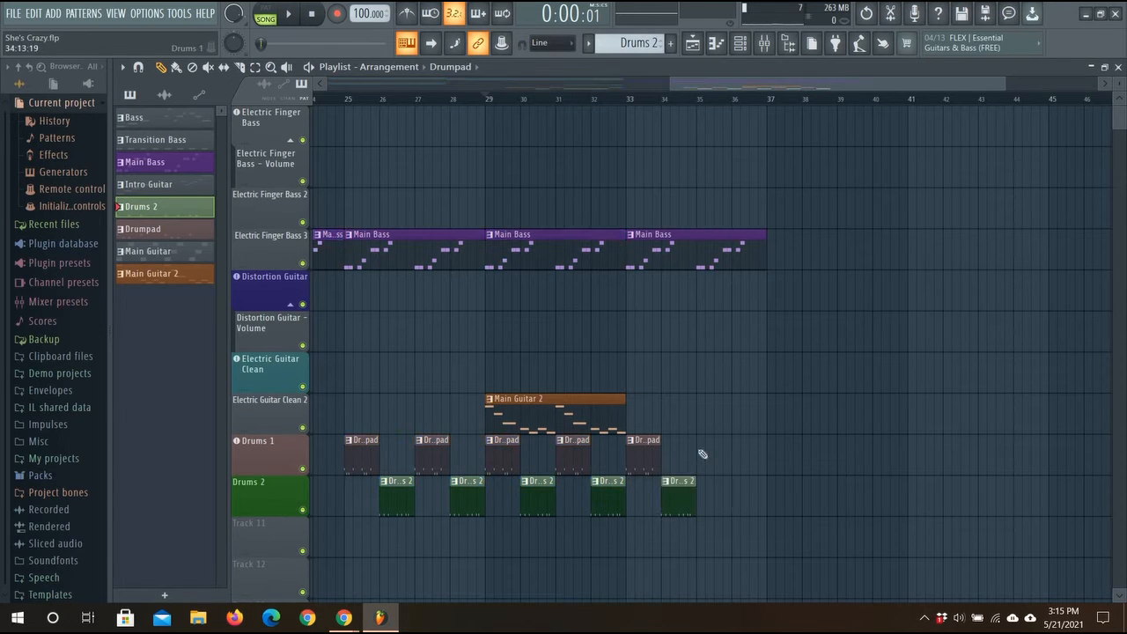
pyautogui.click(716, 456)
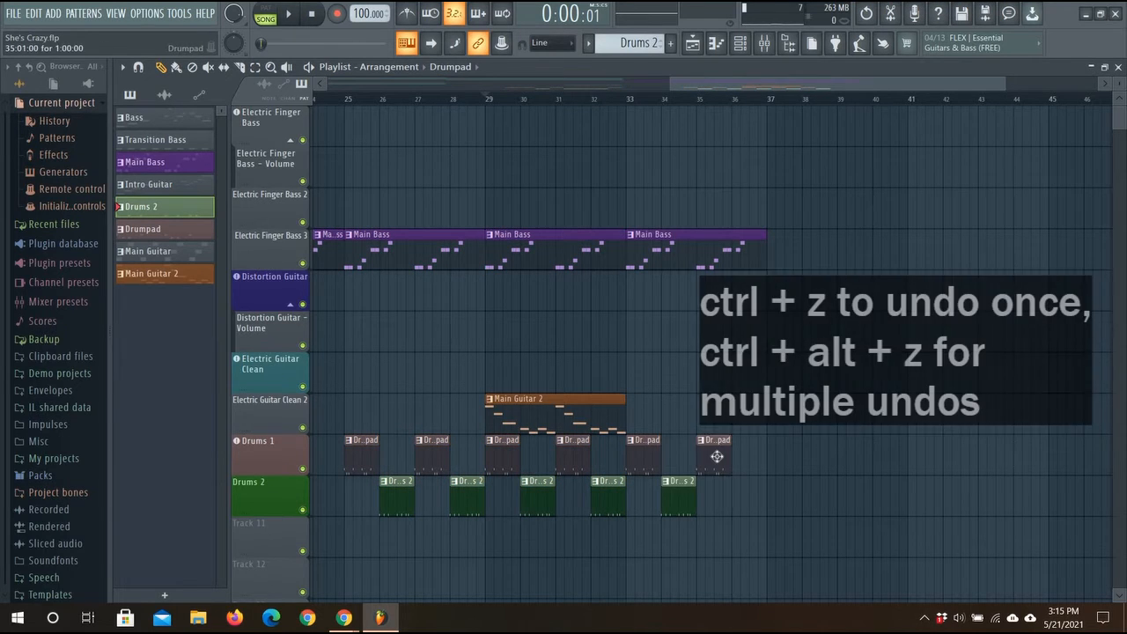
pyautogui.click(744, 497)
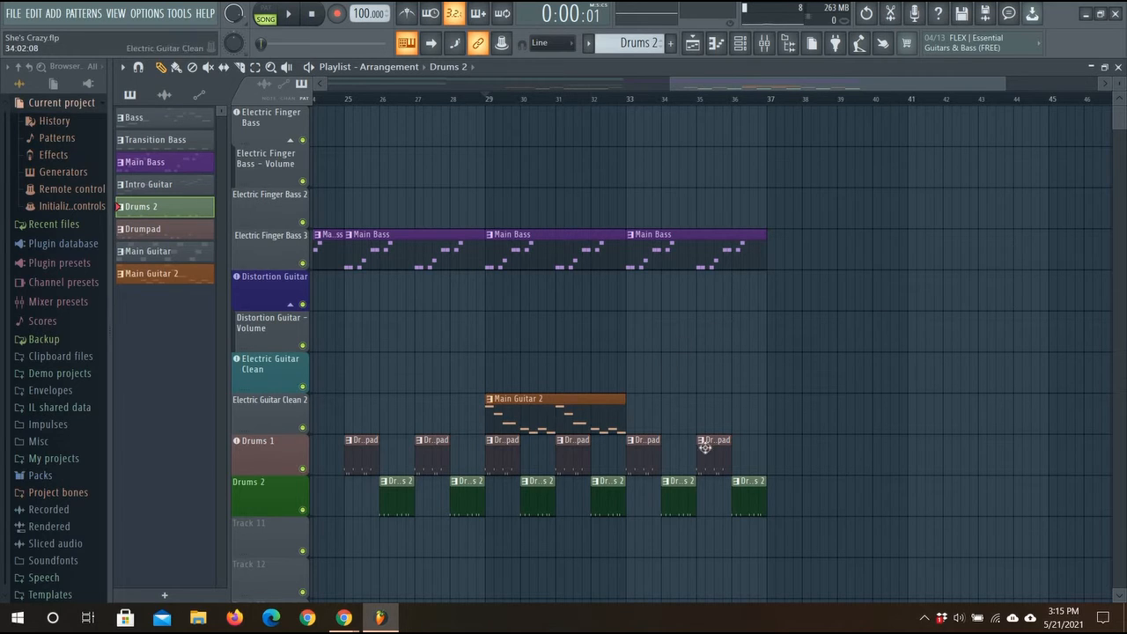
# - Extend the Main Guitar 2 clip to the start of bar 37 and open its pattern in the piano roll
pyautogui.moveTo(626, 414); pyautogui.dragTo(766, 413)
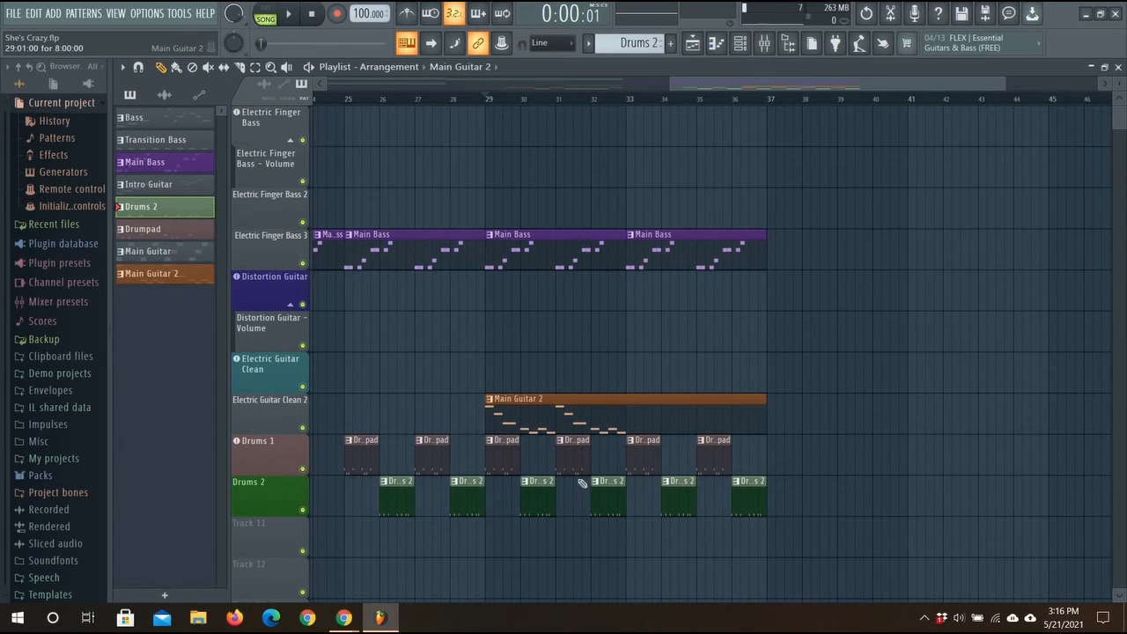
pyautogui.doubleClick(601, 426)
pyautogui.click(876, 118)
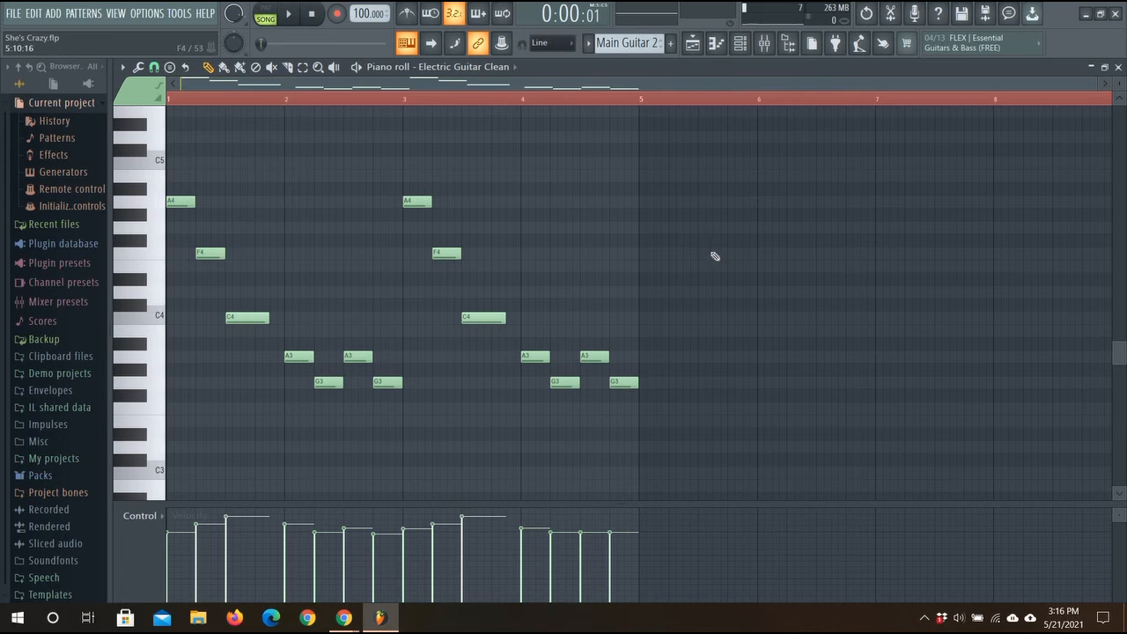
# - Add four consecutive quarter-bar notes to bar 5 of the Main Guitar 2 melody: A4, G4, A4 and D4
pyautogui.scroll(1, 712, 254)
pyautogui.hscroll(-2, 481, 99)
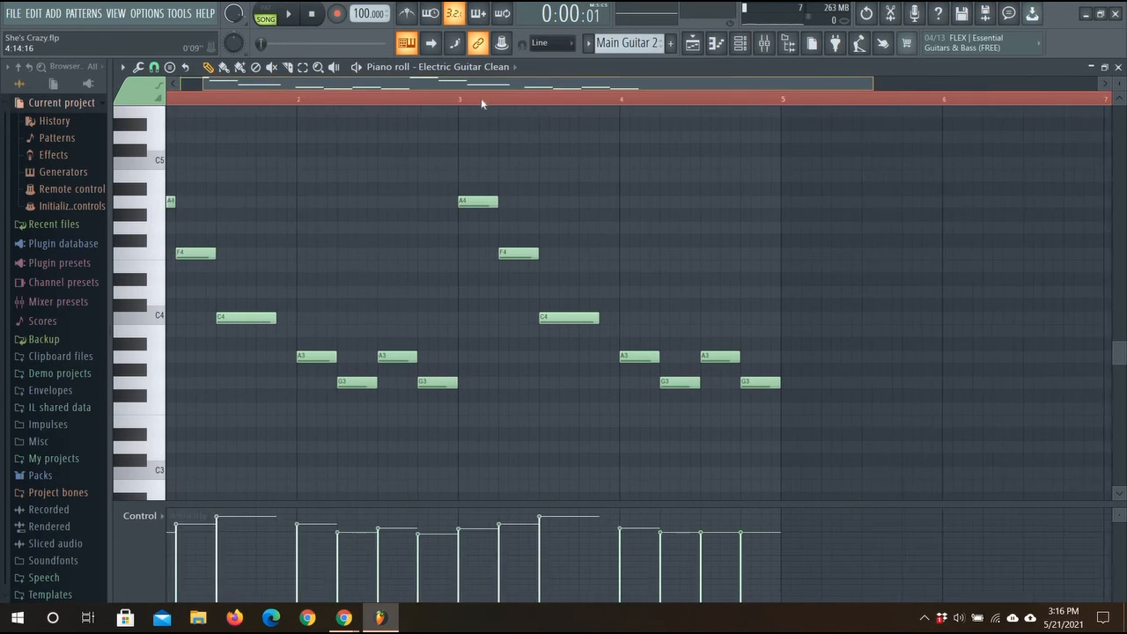
pyautogui.hscroll(2, 481, 98)
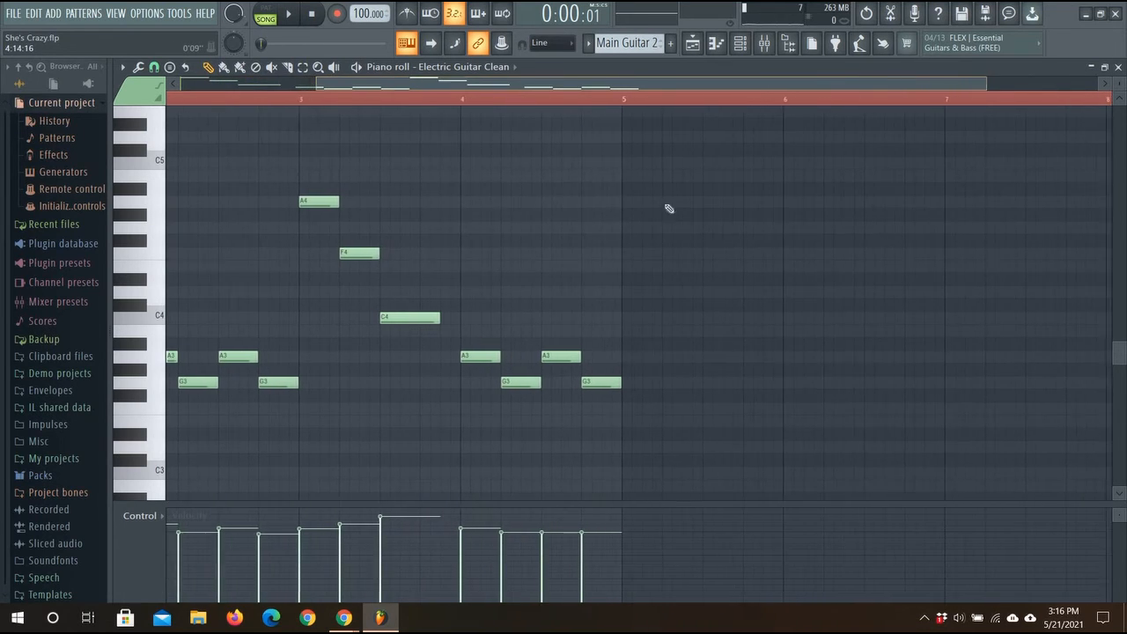
pyautogui.scroll(2, 642, 255)
pyautogui.click(647, 240)
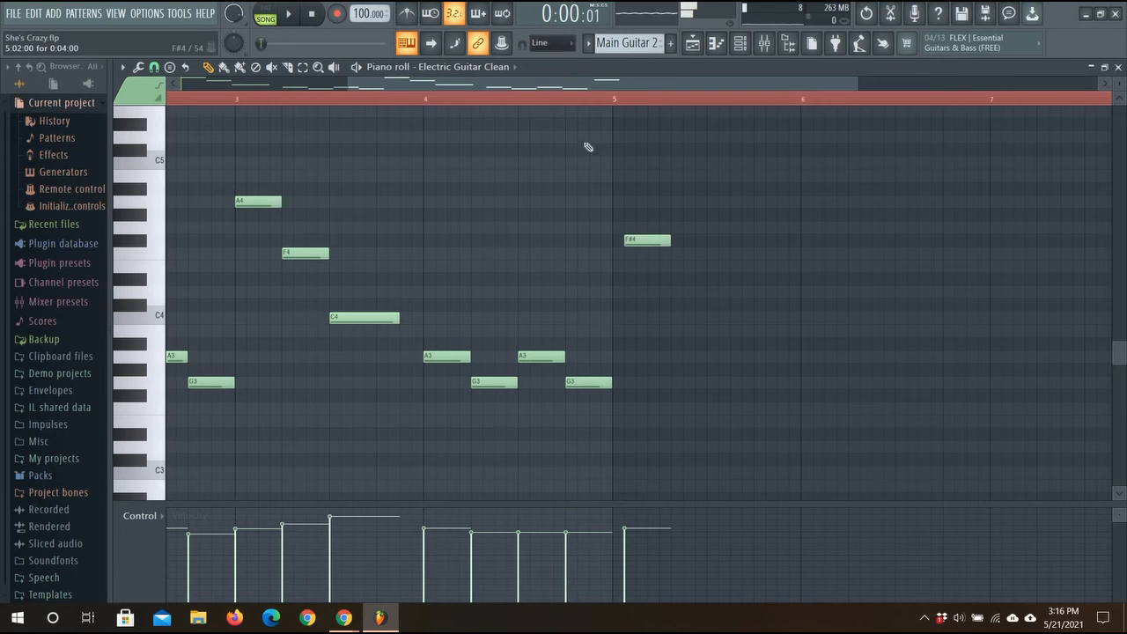
pyautogui.moveTo(647, 240); pyautogui.dragTo(668, 229)
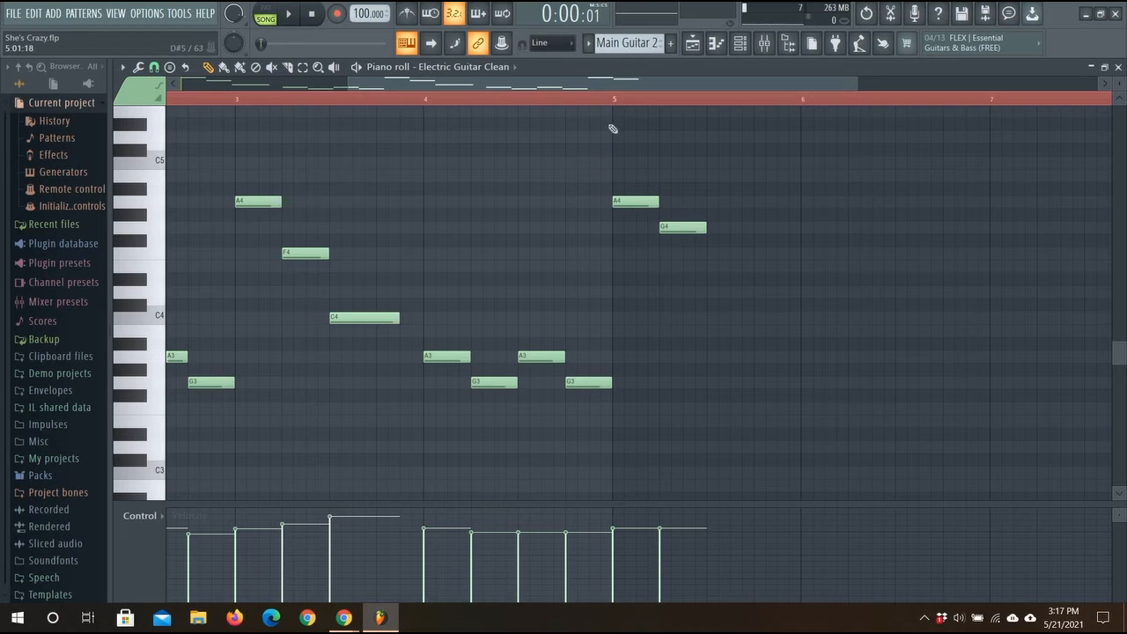
pyautogui.click(718, 205)
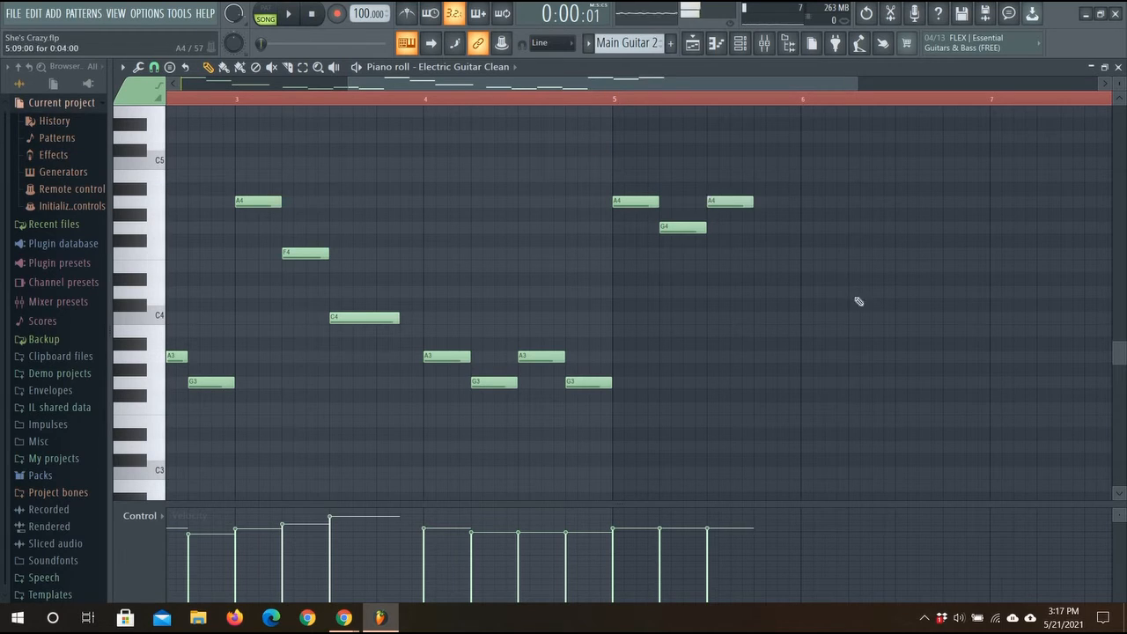
pyautogui.click(758, 294)
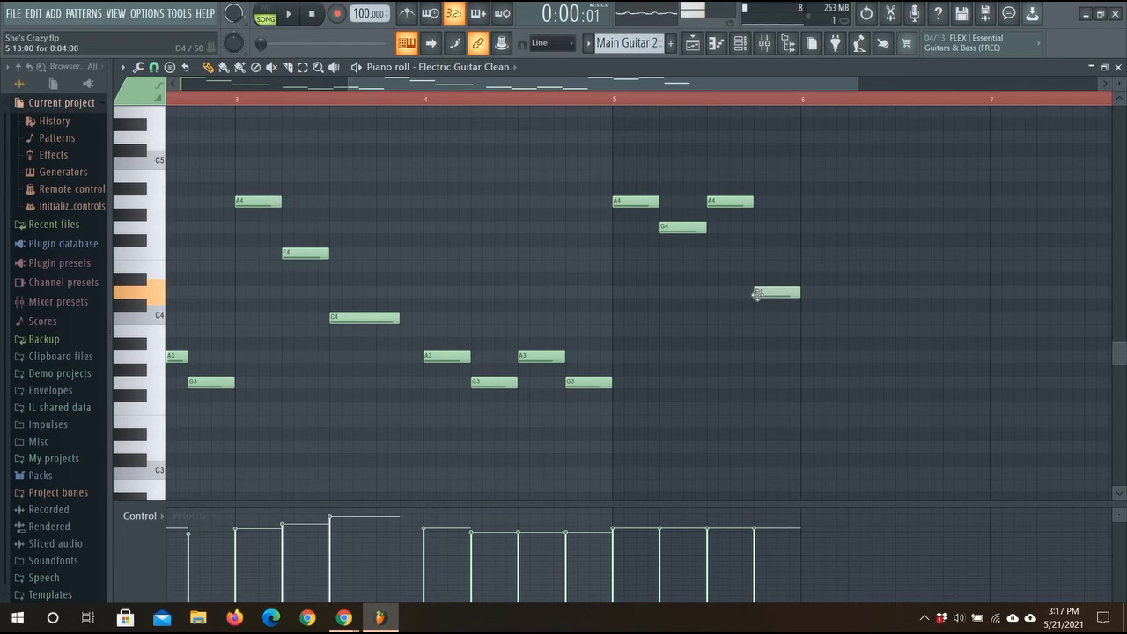
# - Listen to the bar 5 notes twice, starting playback at bar 5 each time and stopping it after the bar
pyautogui.click(608, 104)
pyautogui.click(290, 15)
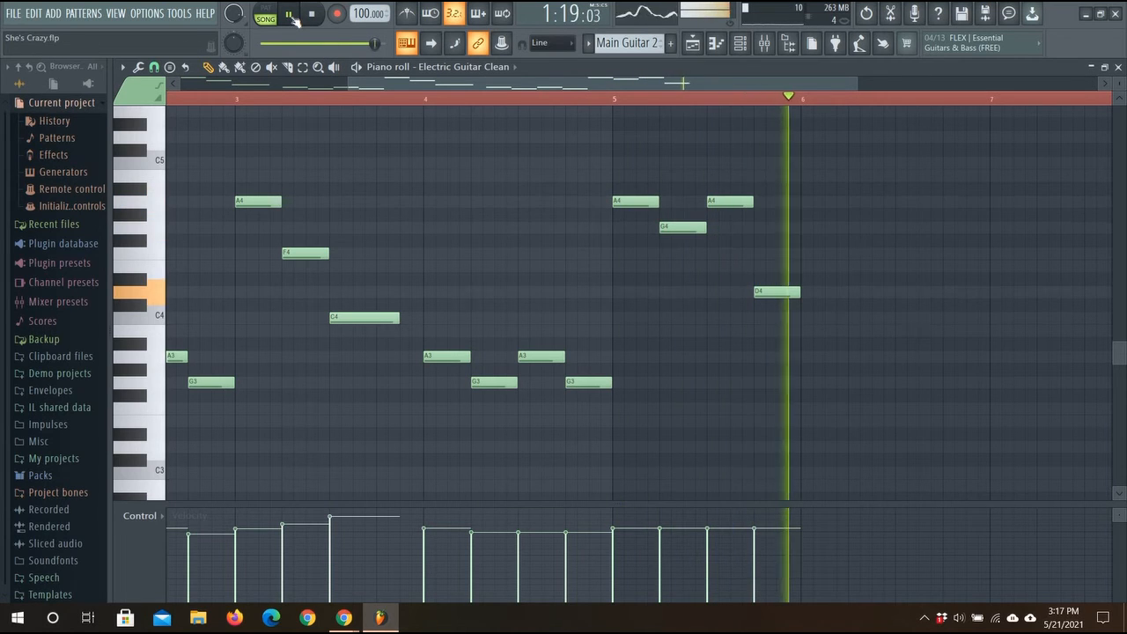
pyautogui.click(291, 16)
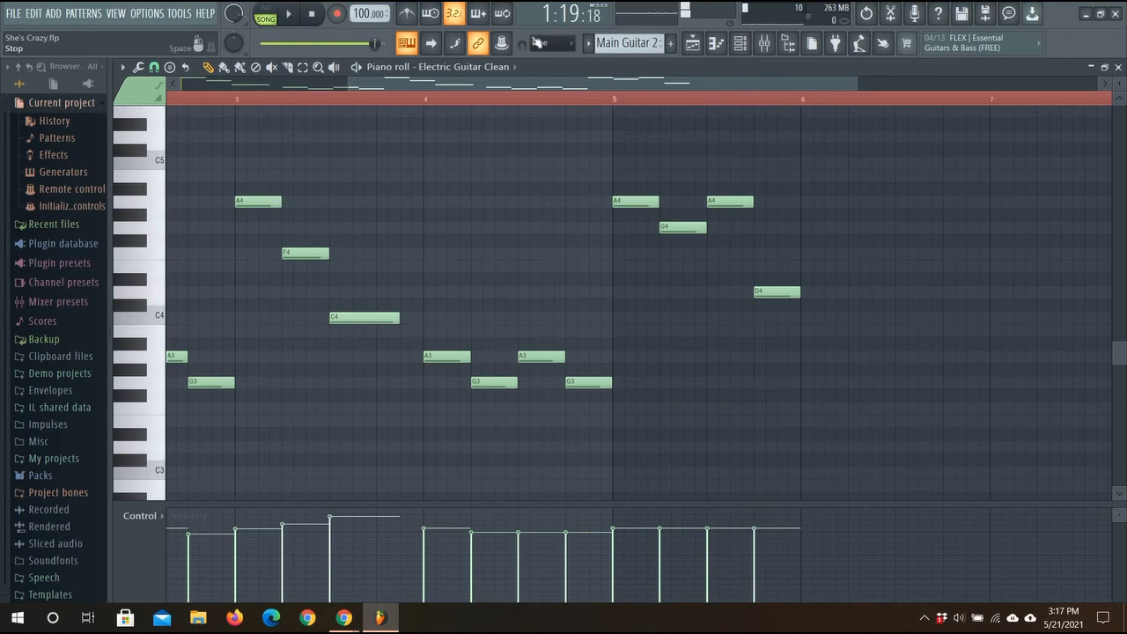
pyautogui.click(1106, 84)
pyautogui.click(1106, 84)
pyautogui.click(1107, 84)
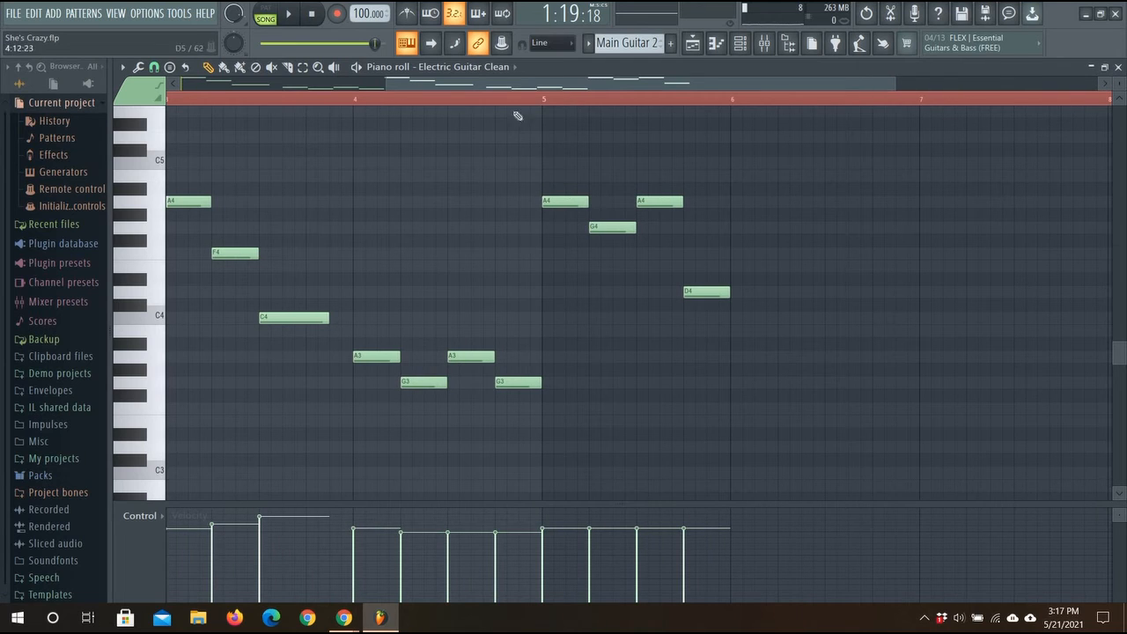
pyautogui.click(545, 103)
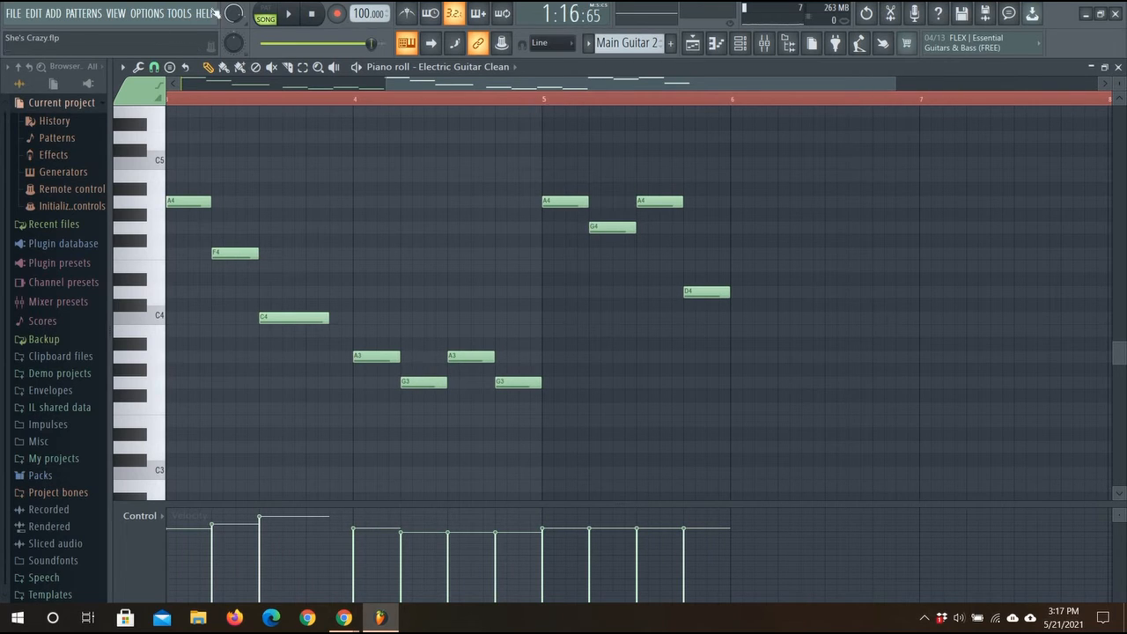
pyautogui.click(290, 16)
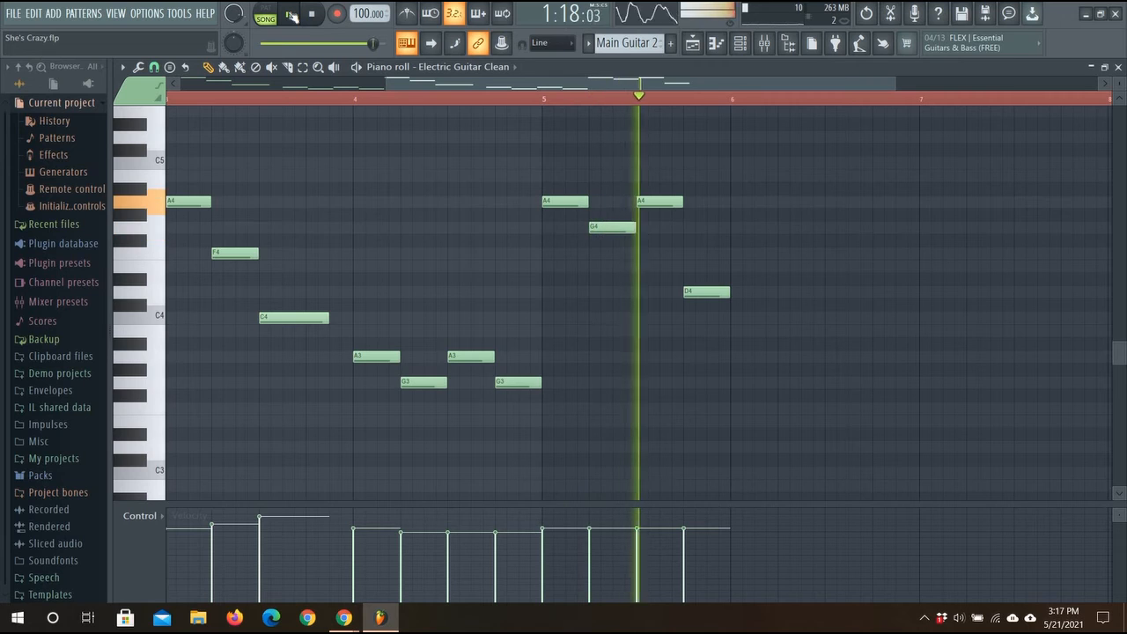
pyautogui.press('space')
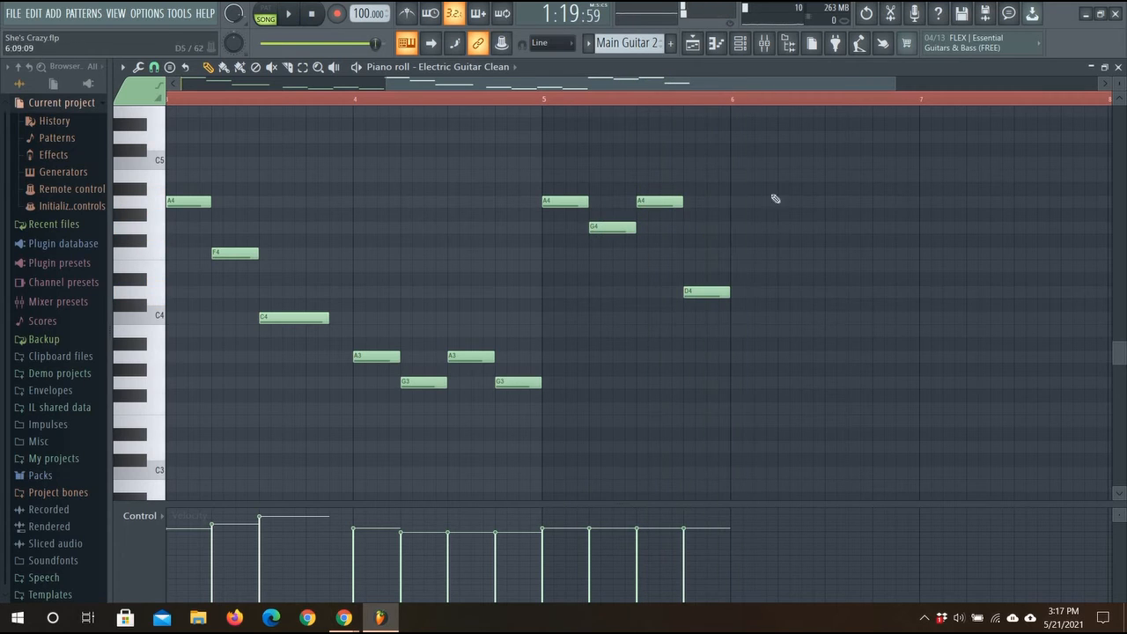
# - Add short two-step notes to bar 6: D4 at step 3, G4 at steps 5 and 9, A4 at step 13 and F4 at step 15
pyautogui.click(772, 292)
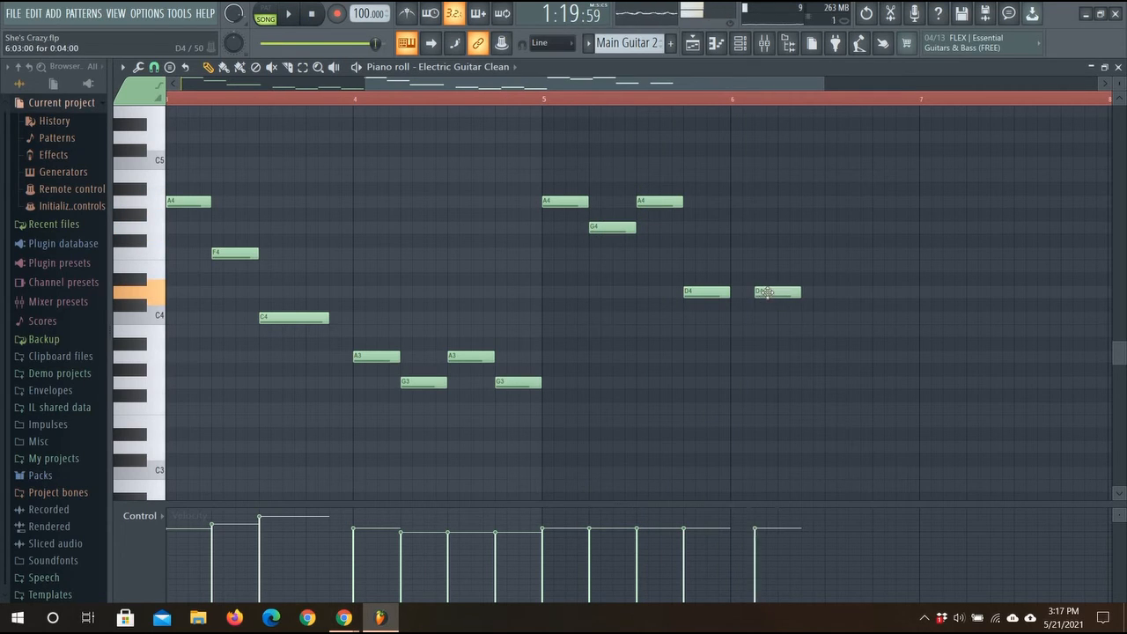
pyautogui.moveTo(775, 296)
pyautogui.mouseDown()
pyautogui.moveTo(763, 296)
pyautogui.moveTo(778, 288)
pyautogui.mouseUp()
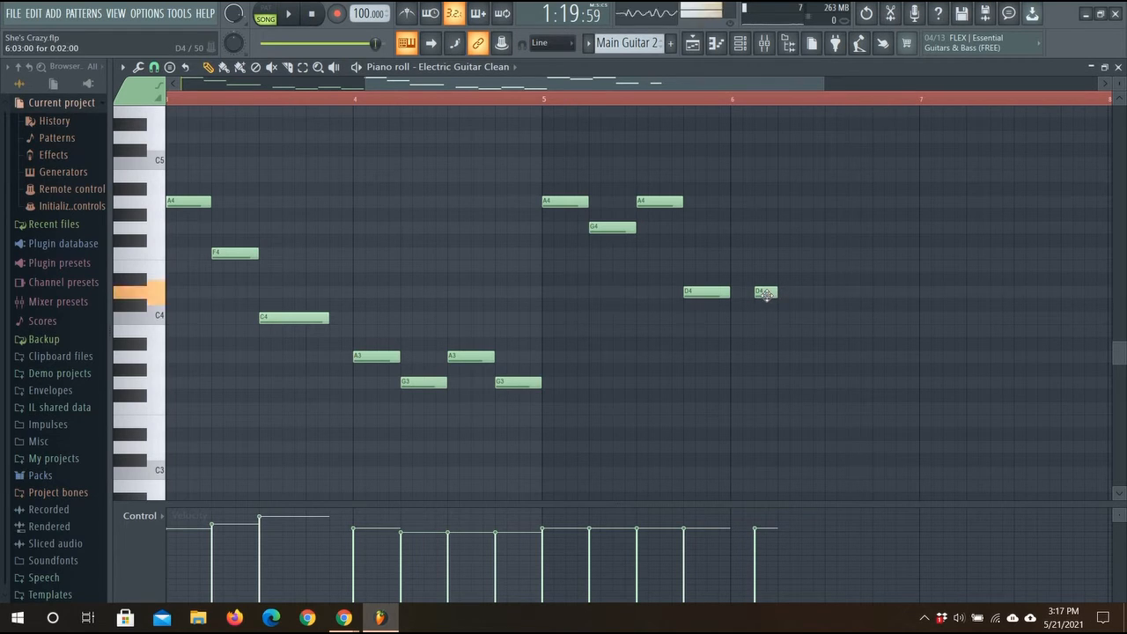
pyautogui.click(788, 331)
pyautogui.moveTo(777, 277); pyautogui.dragTo(832, 232)
pyautogui.click(851, 227)
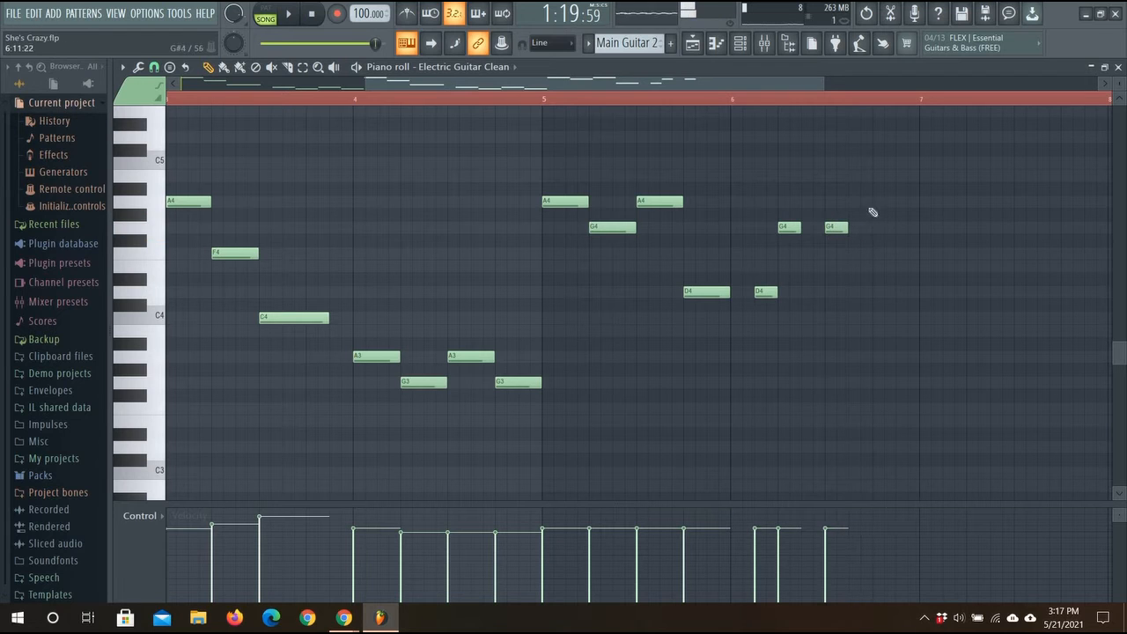
pyautogui.click(881, 203)
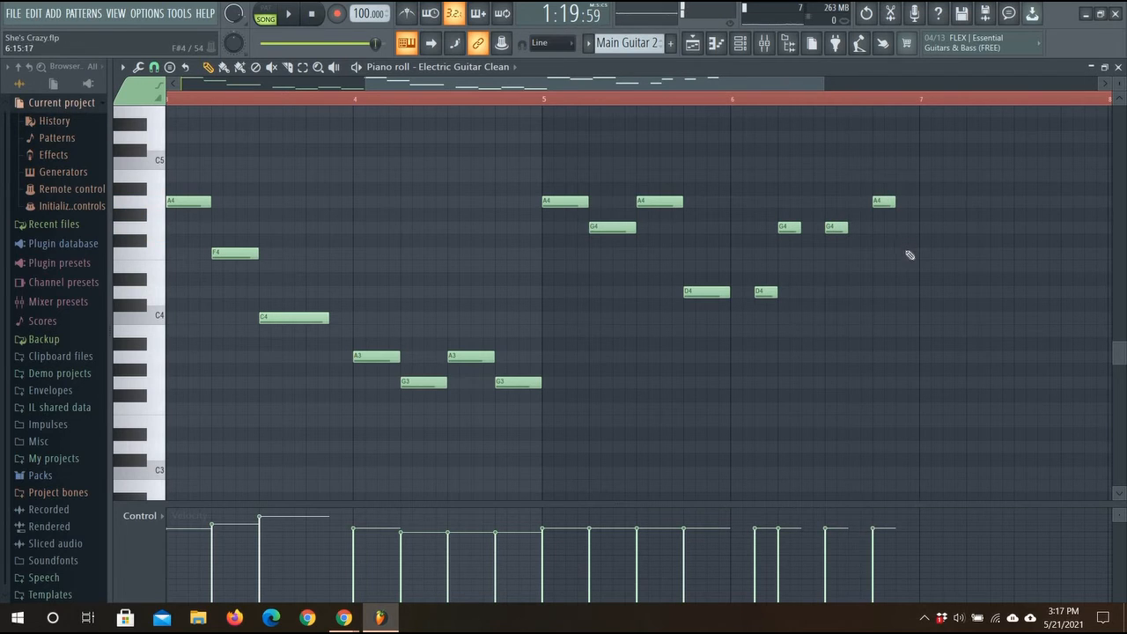
pyautogui.click(910, 255)
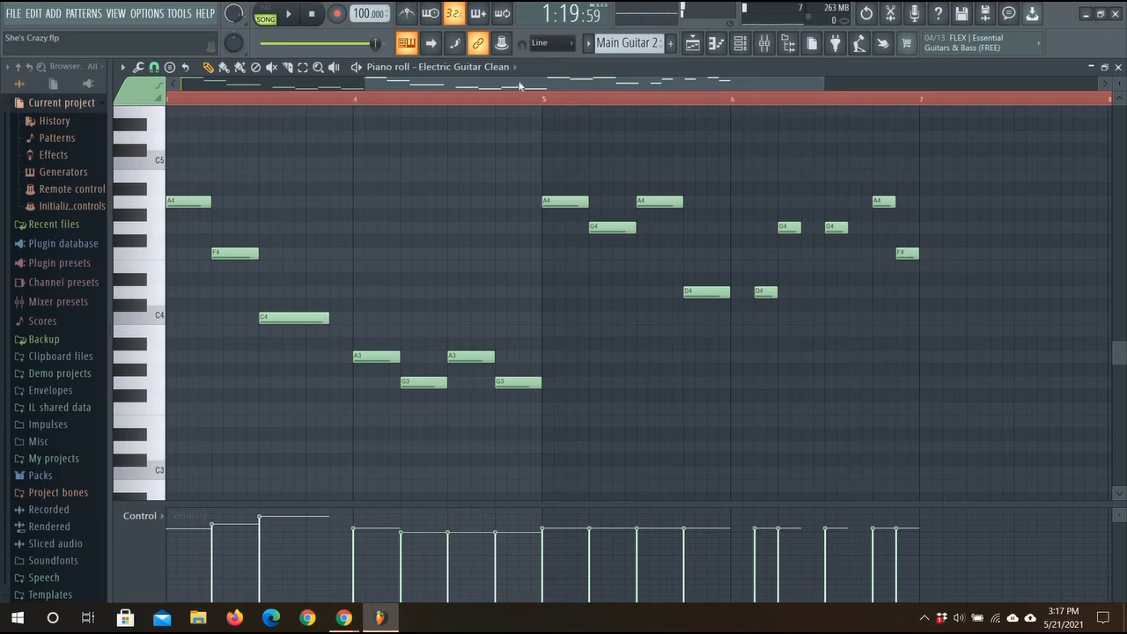
# - Play the new phrase in bars 5 and 6 once and stop playback at its end
pyautogui.click(545, 103)
pyautogui.click(290, 14)
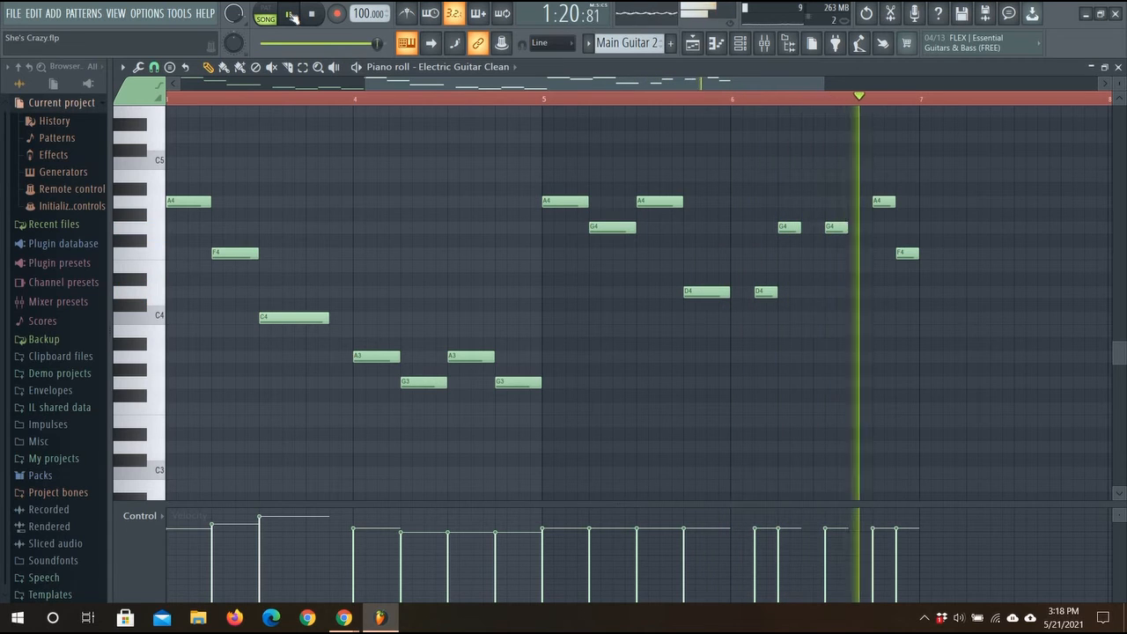
pyautogui.click(291, 16)
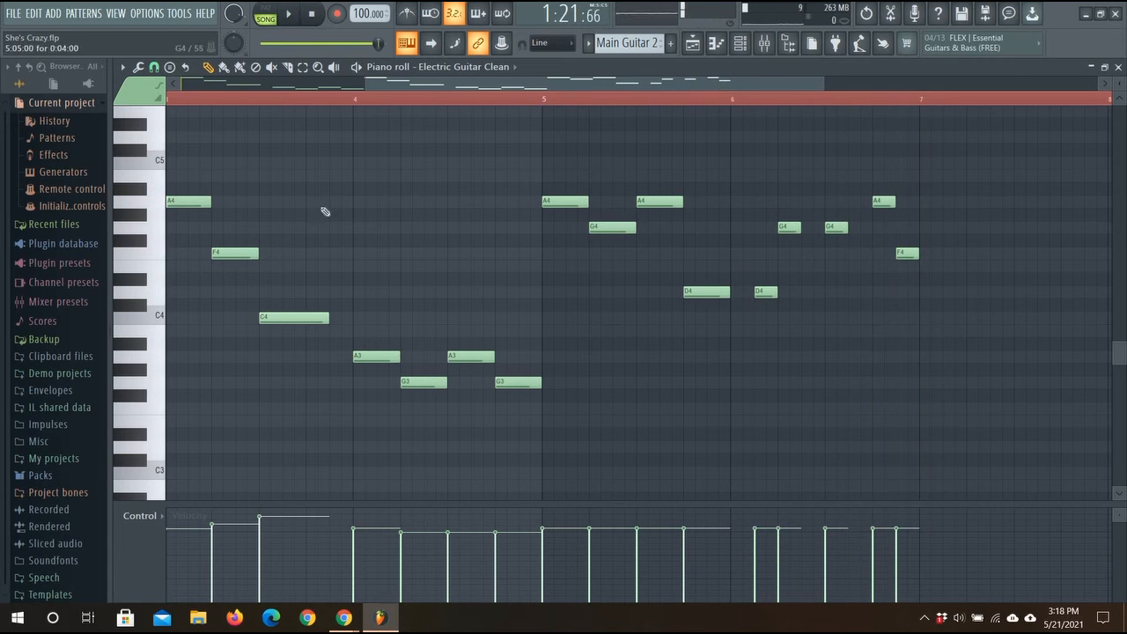
# - Add a two-step F4 note between the two G4 notes in bar 6
pyautogui.click(1105, 84)
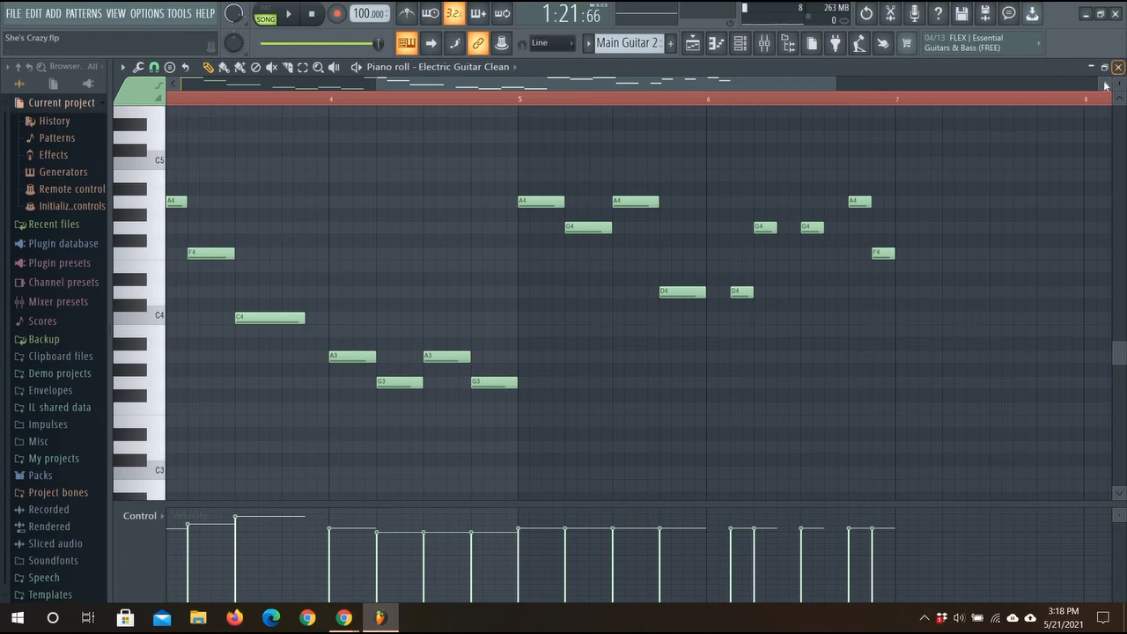
pyautogui.hscroll(4, 701, 139)
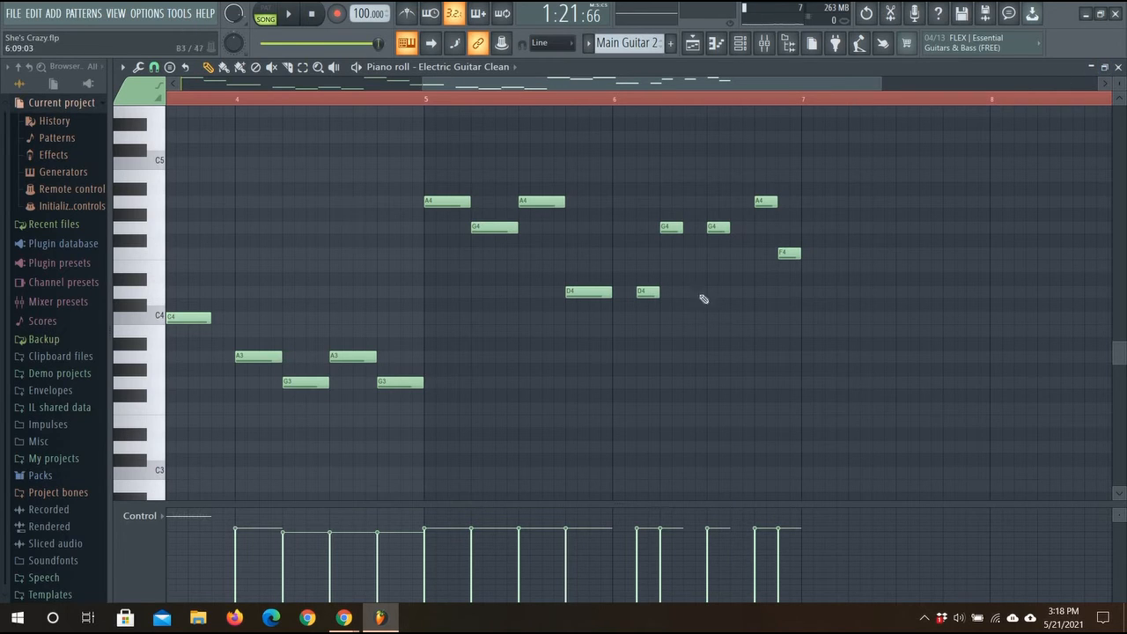
pyautogui.click(691, 253)
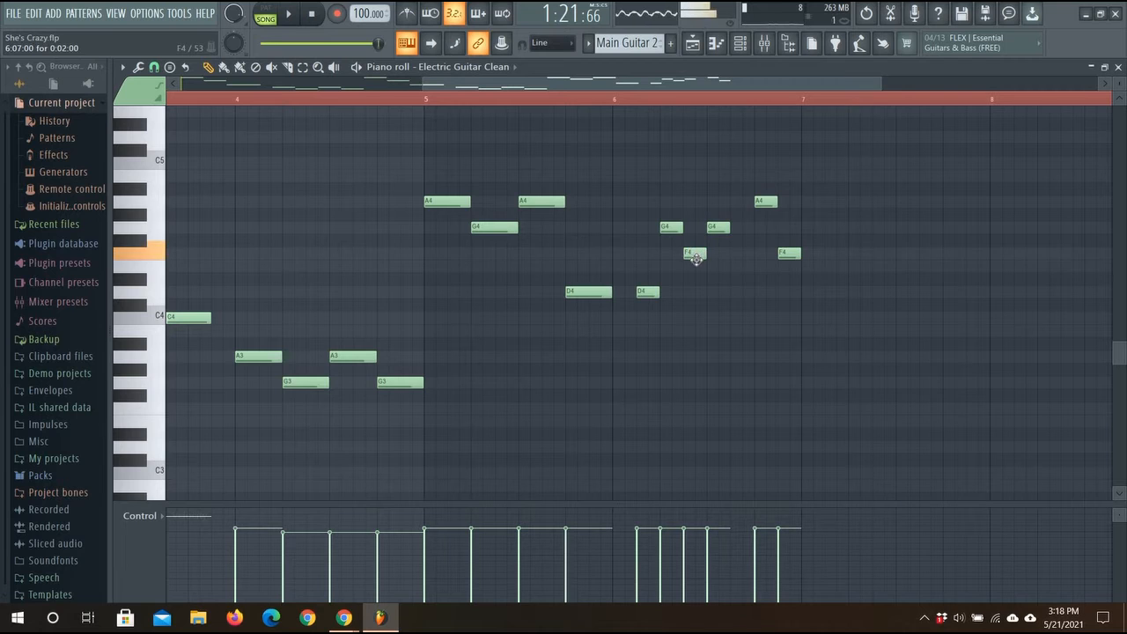
# - Play bars 5 and 6 twice with the added F4 and stop playback after each pass
pyautogui.click(434, 103)
pyautogui.click(289, 14)
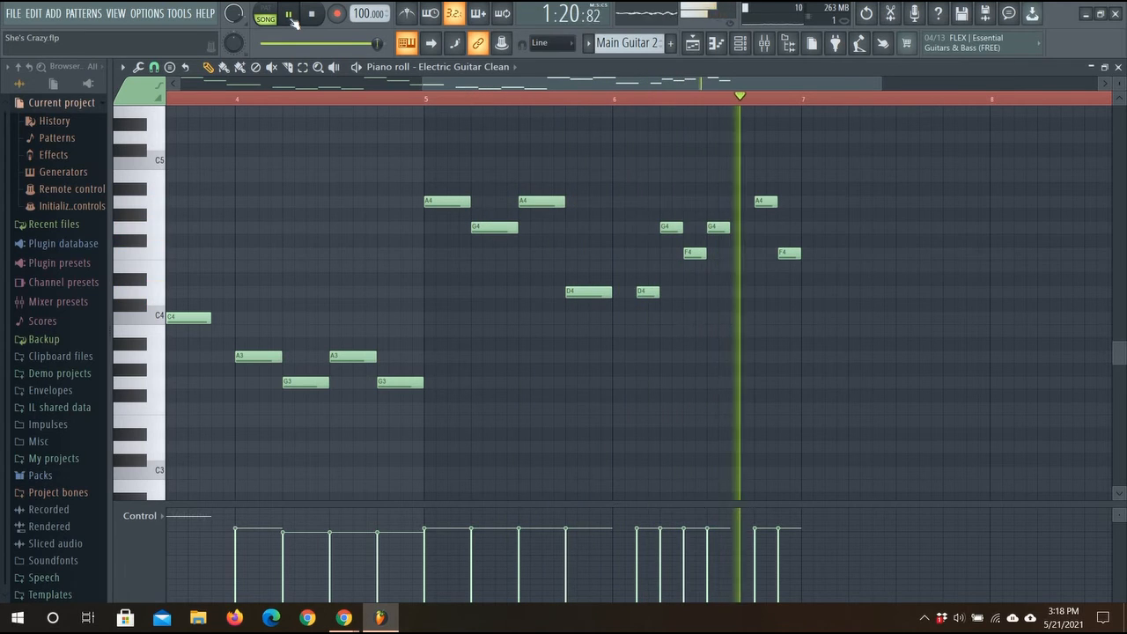
pyautogui.click(290, 15)
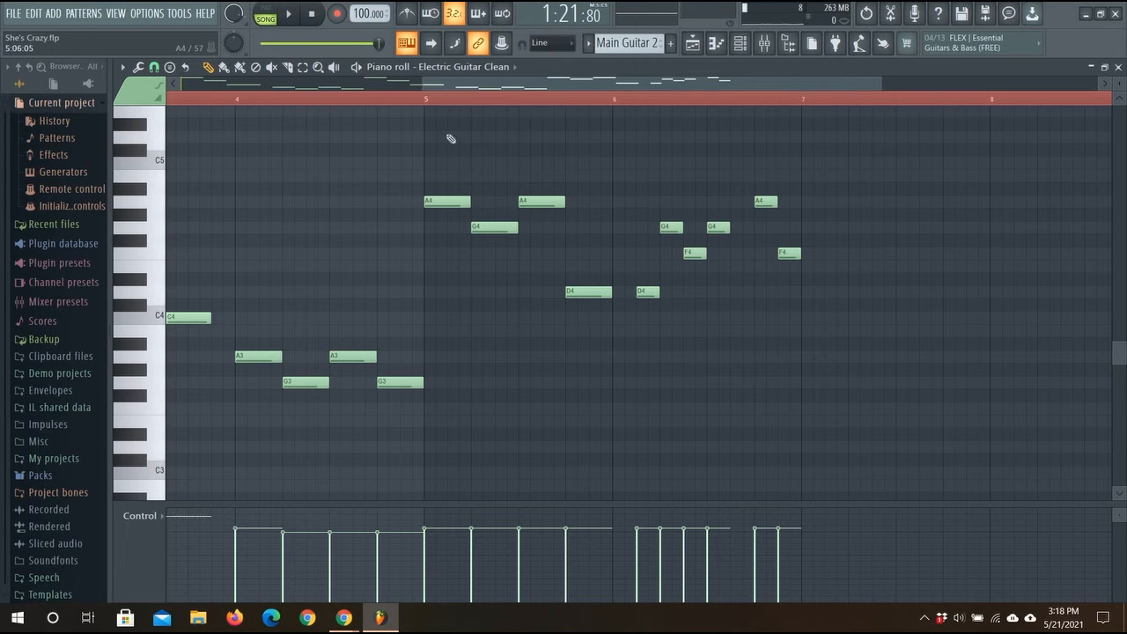
pyautogui.click(425, 99)
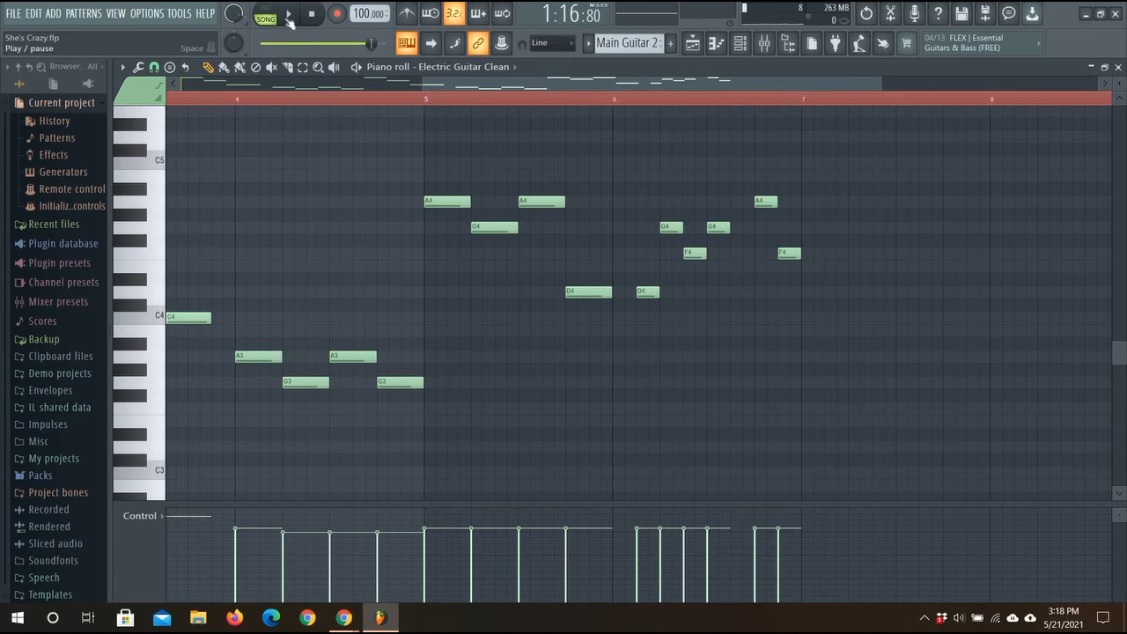
pyautogui.click(289, 20)
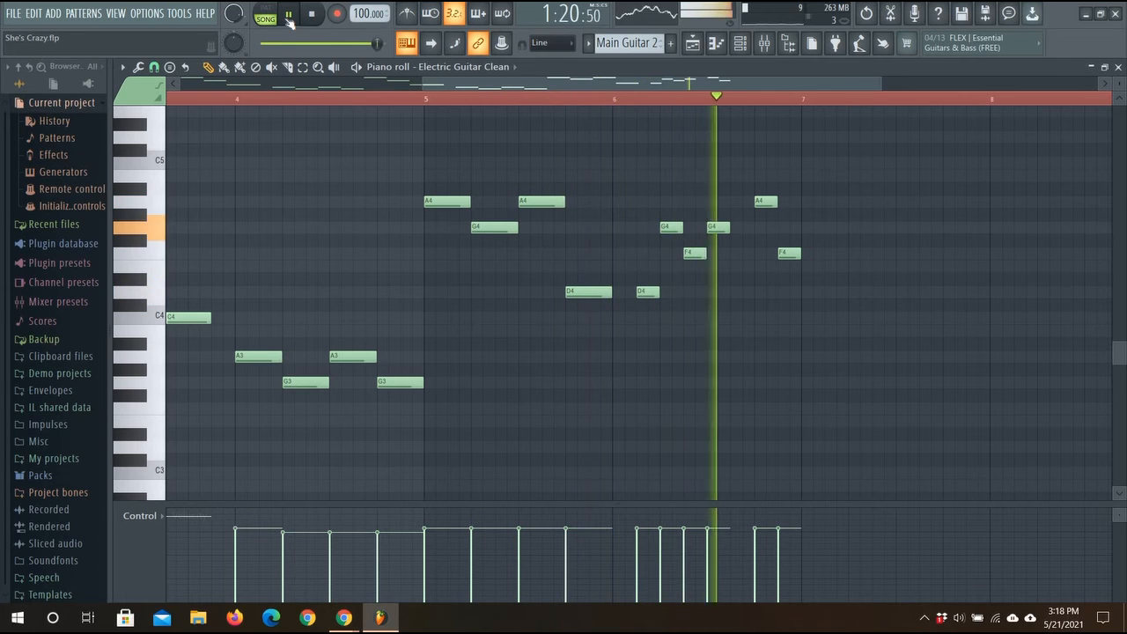
pyautogui.click(289, 20)
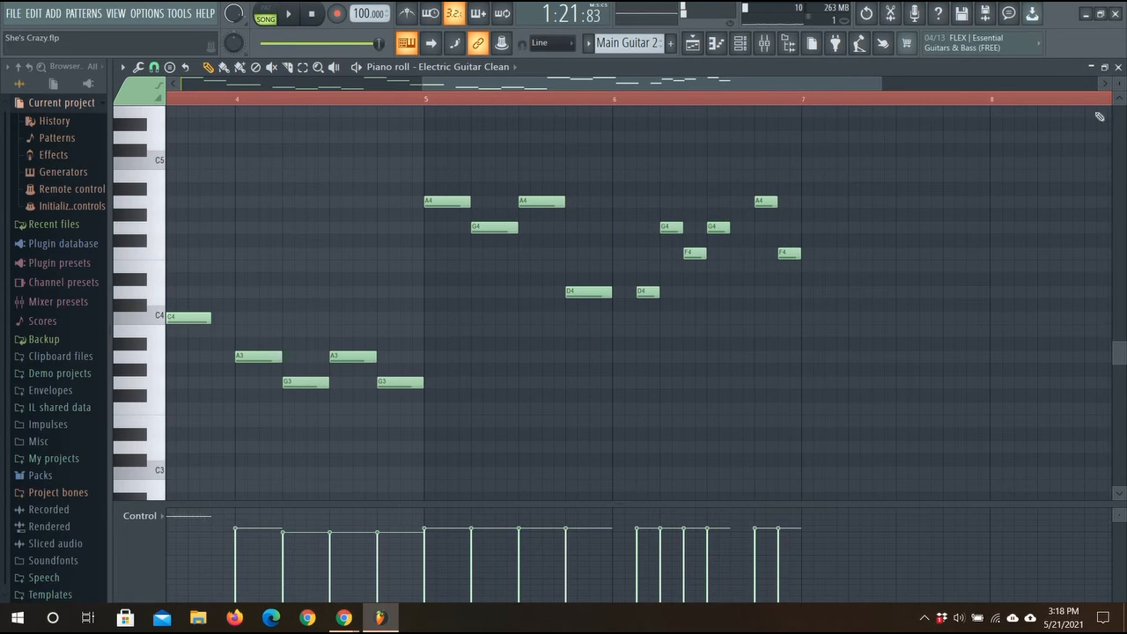
# - Add four-step notes to bar 7: A4 at step 1, G4 at step 5, C5 at step 9 and E4 at step 13
pyautogui.click(1103, 88)
pyautogui.click(1103, 88)
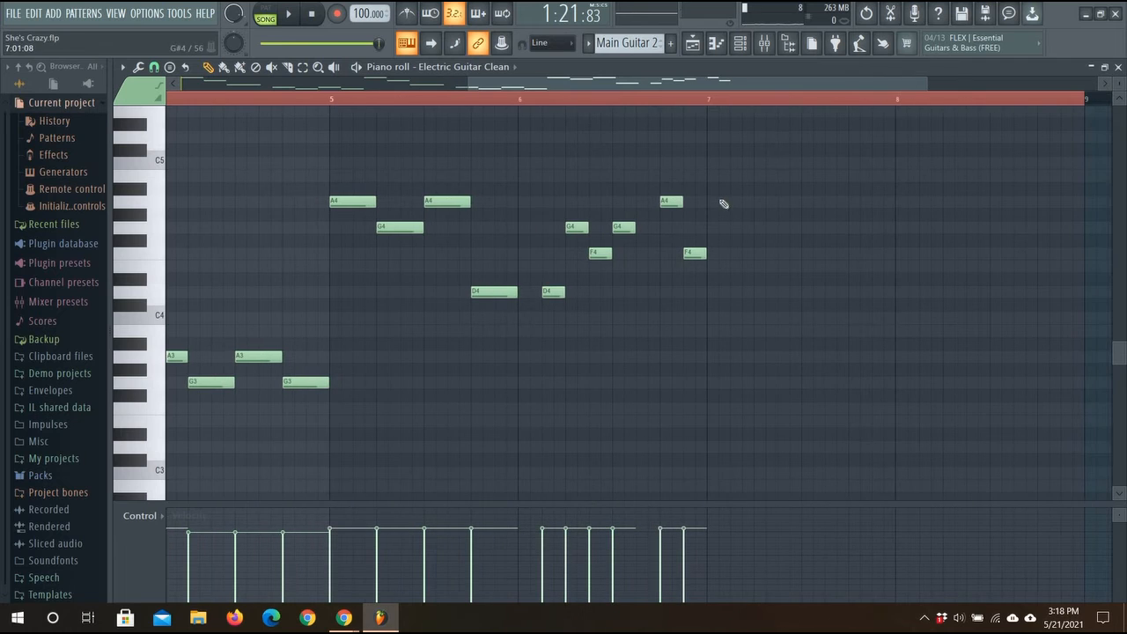
pyautogui.click(721, 202)
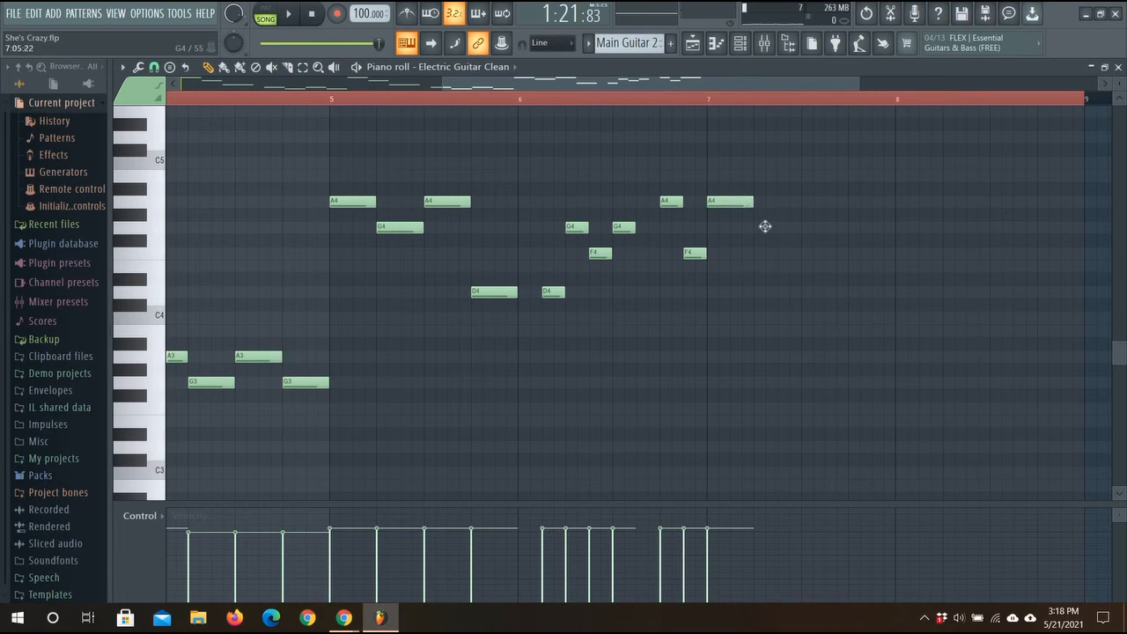
pyautogui.click(765, 226)
pyautogui.click(824, 188)
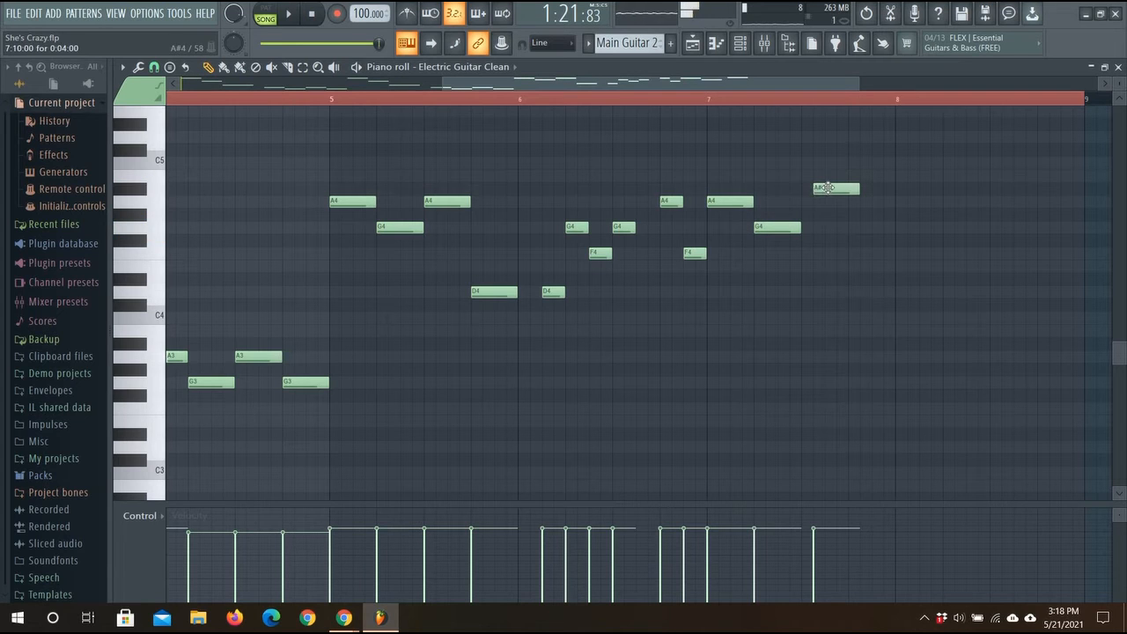
pyautogui.moveTo(827, 188); pyautogui.dragTo(822, 161)
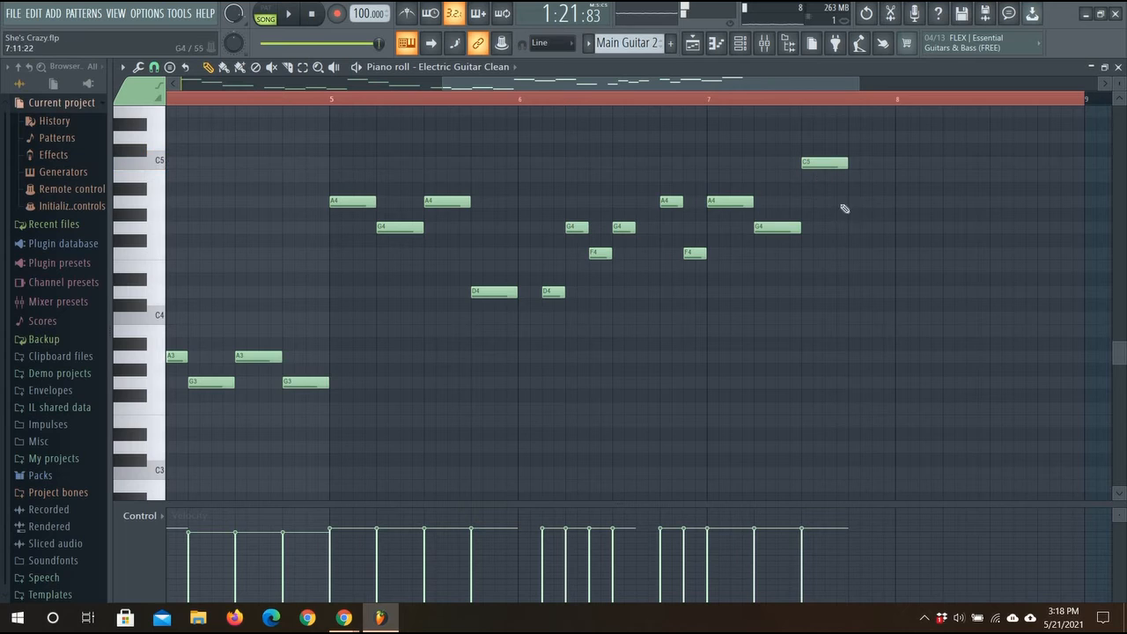
pyautogui.click(859, 265)
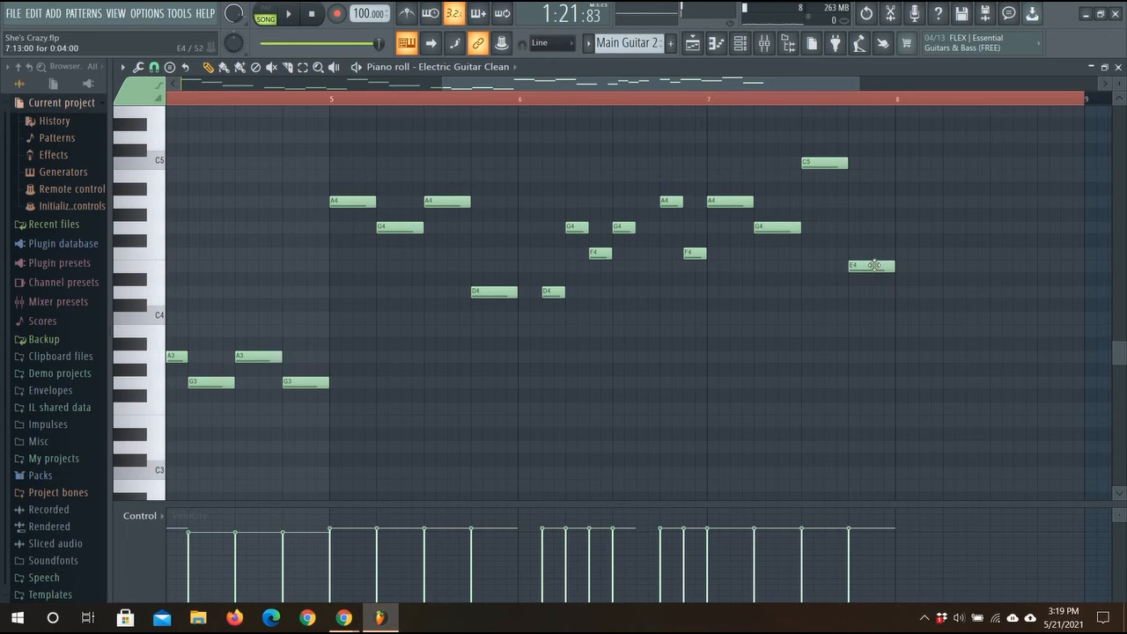
# - Play the new phrase in bar 7 from its first beat and pause at its end
pyautogui.click(312, 14)
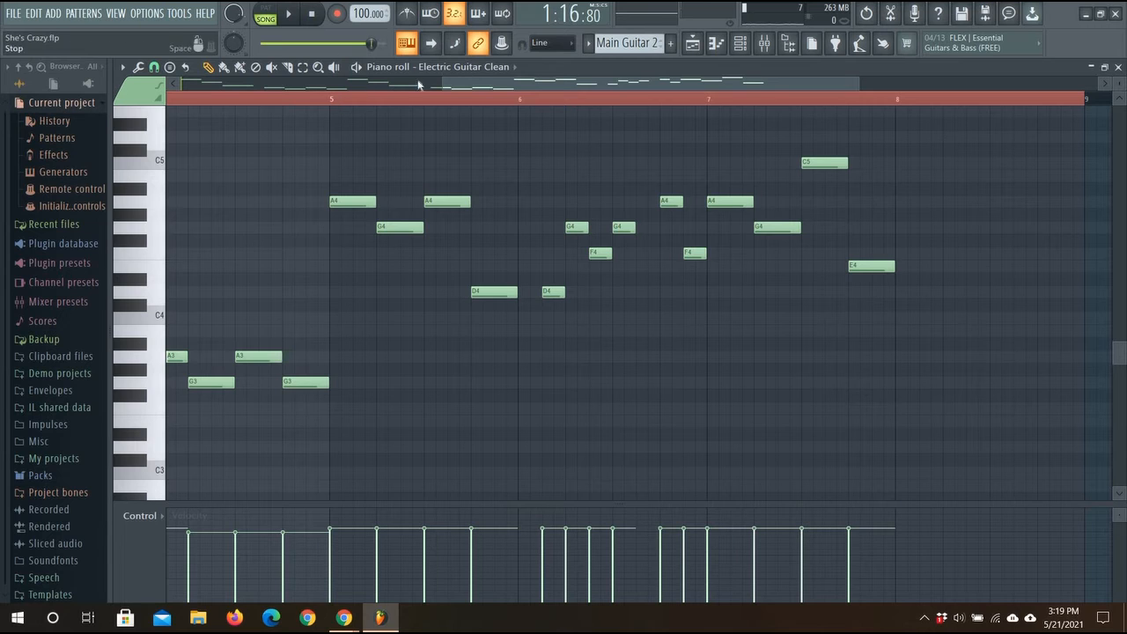
pyautogui.click(718, 105)
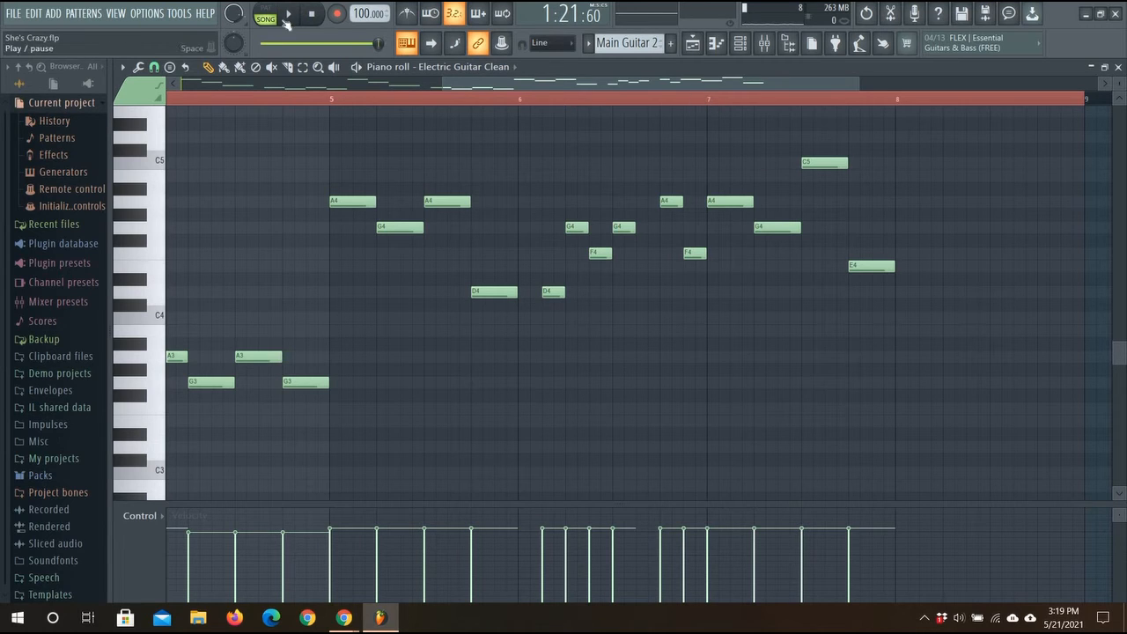
pyautogui.click(288, 15)
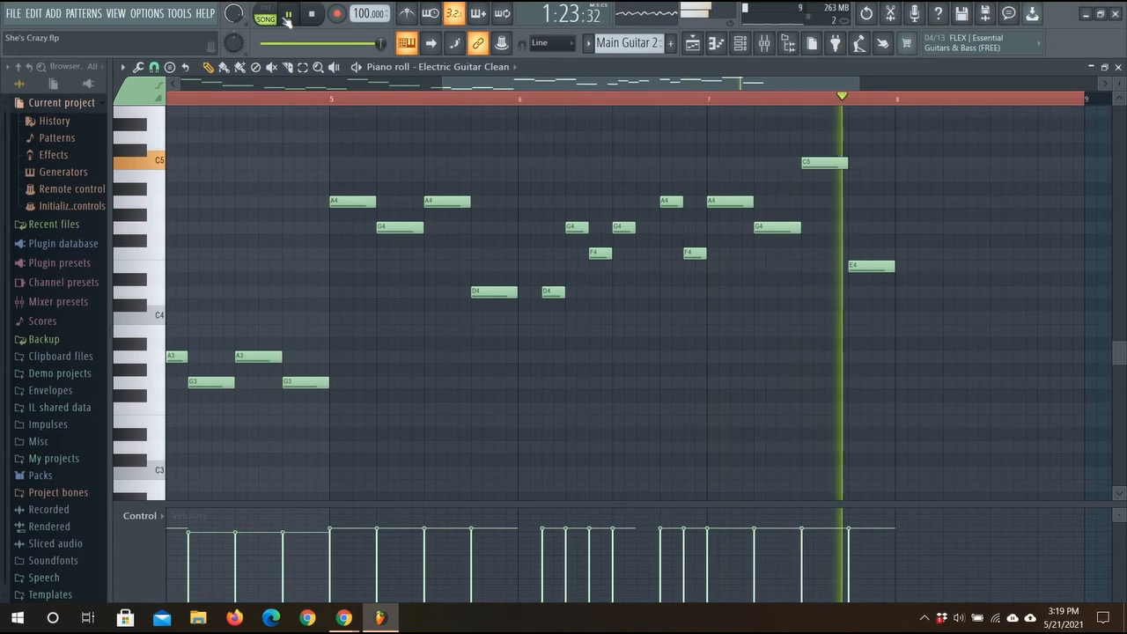
pyautogui.press('space')
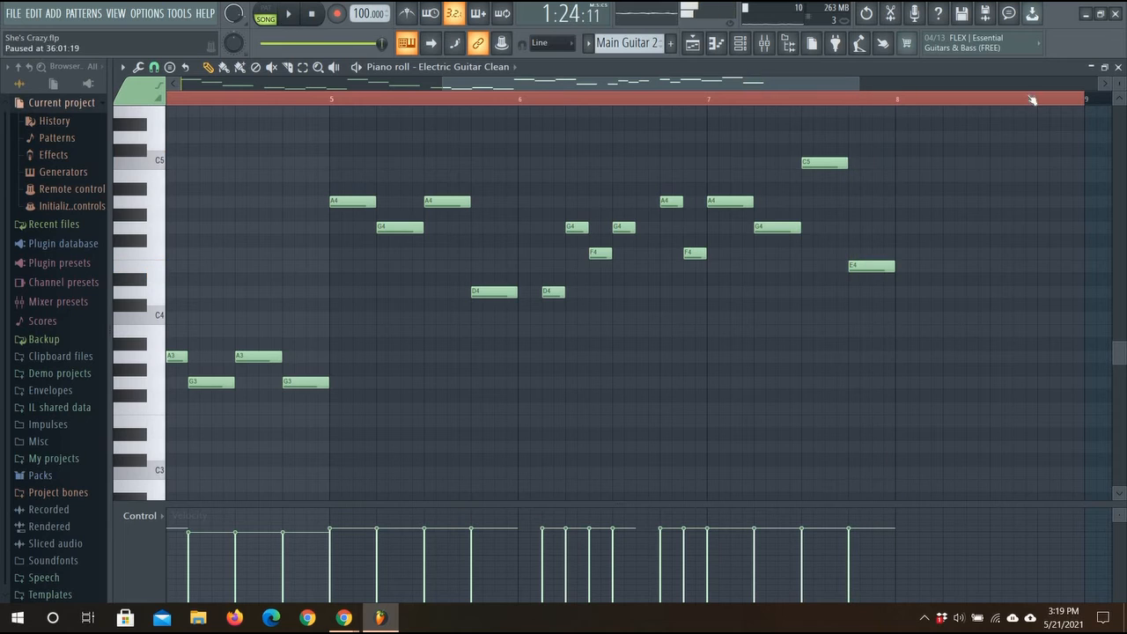
# - Fill bar 8 with a four-step G4 at step 1, two-step A4, G4 and A4 at steps 5, 7 and 9, and a four-step F4 at step 11
pyautogui.click(1106, 84)
pyautogui.click(1106, 84)
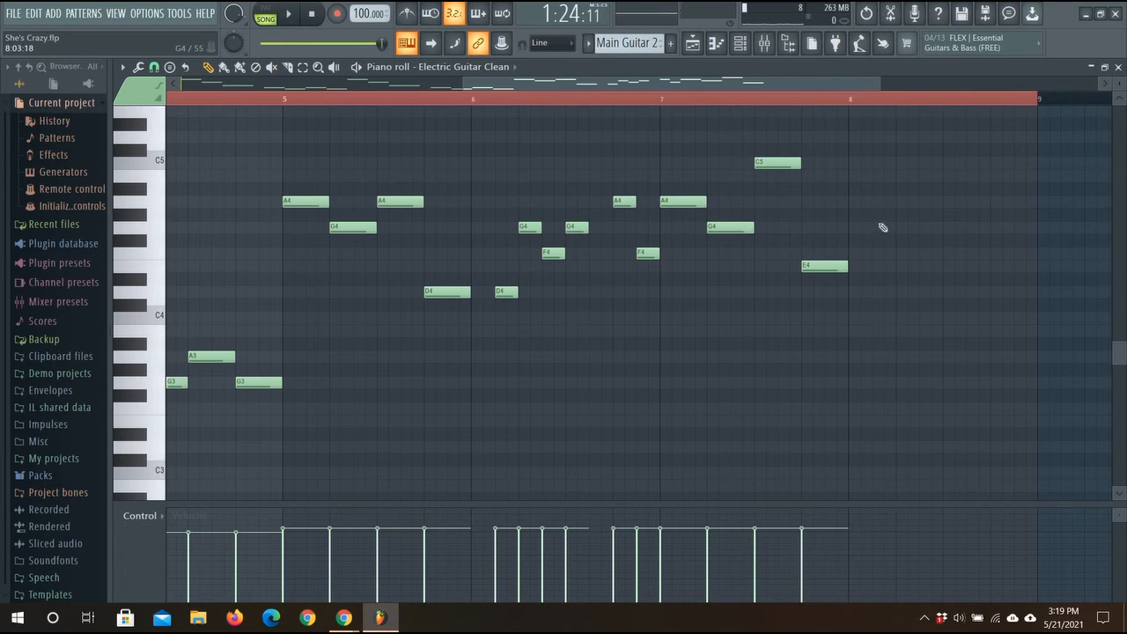
pyautogui.moveTo(878, 223); pyautogui.dragTo(853, 227)
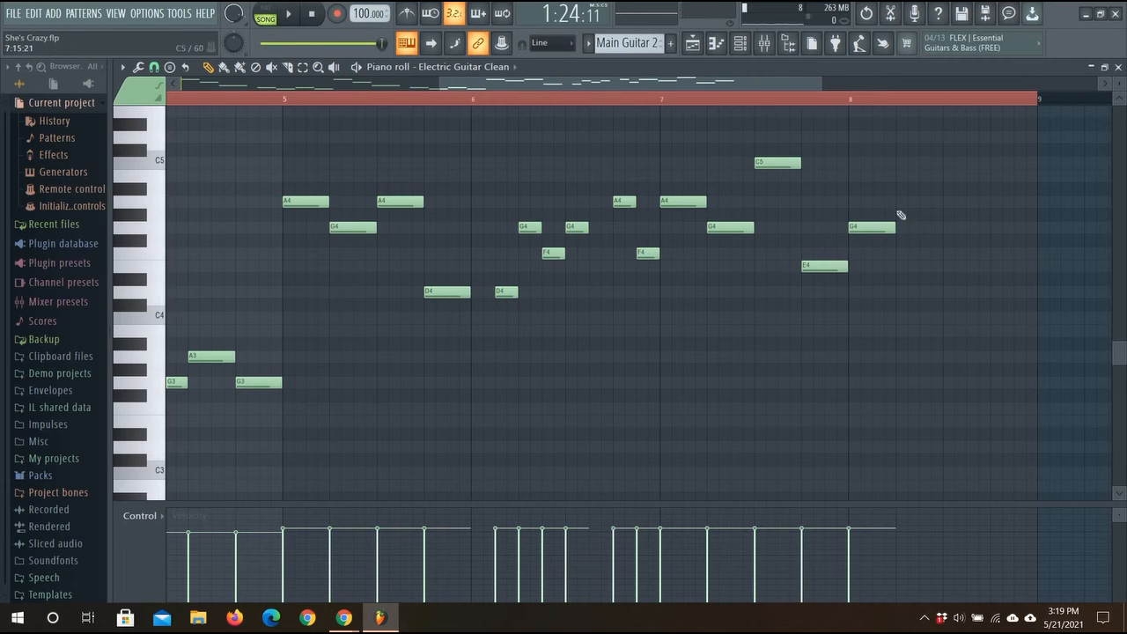
pyautogui.click(897, 205)
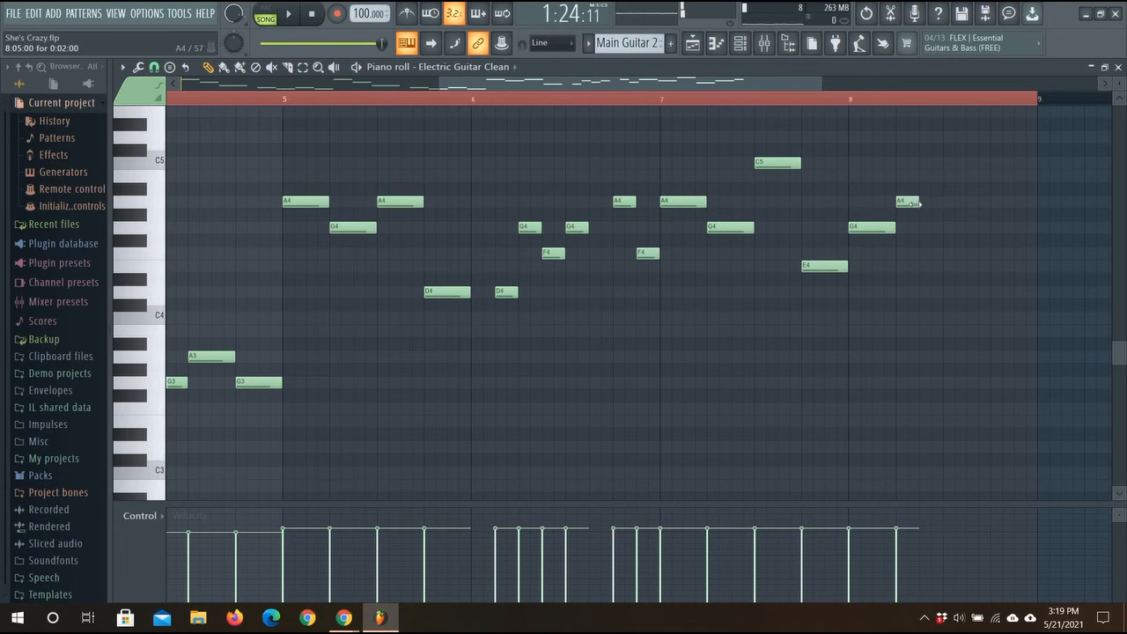
pyautogui.click(932, 228)
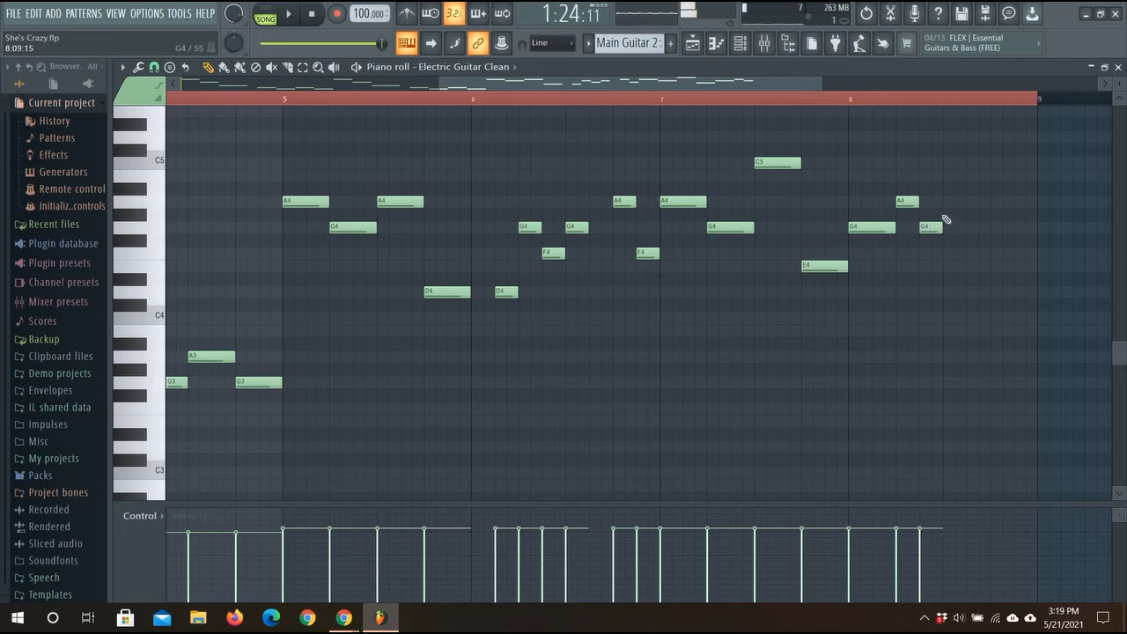
pyautogui.click(951, 203)
pyautogui.click(975, 253)
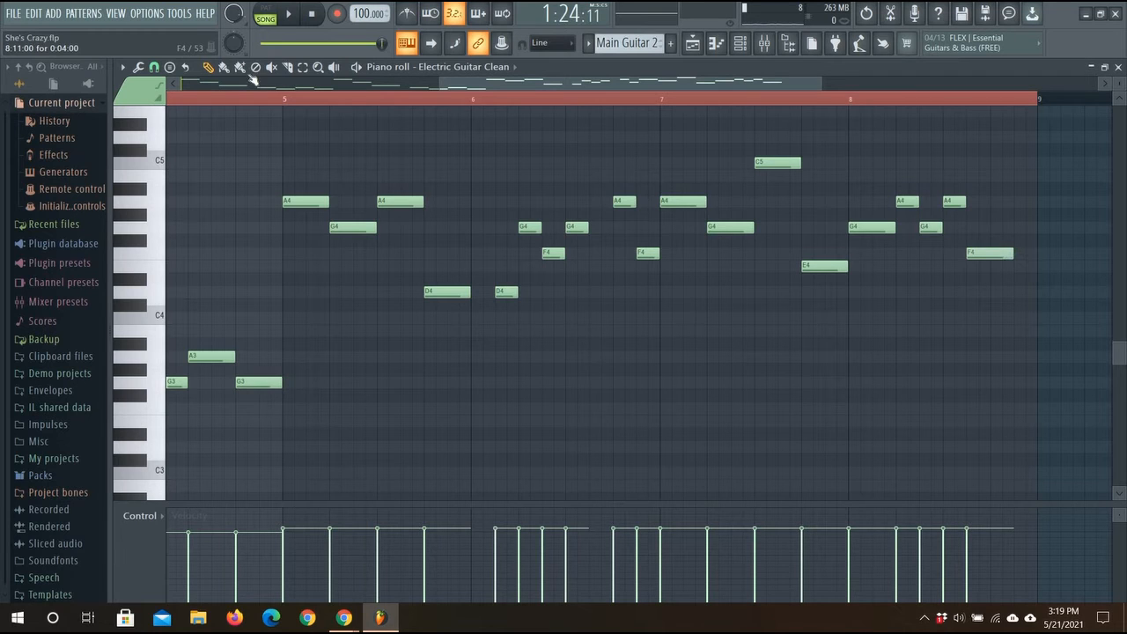
# - Play the melody from bar 5 through bar 8 and pause playback after the last note
pyautogui.click(288, 103)
pyautogui.click(289, 14)
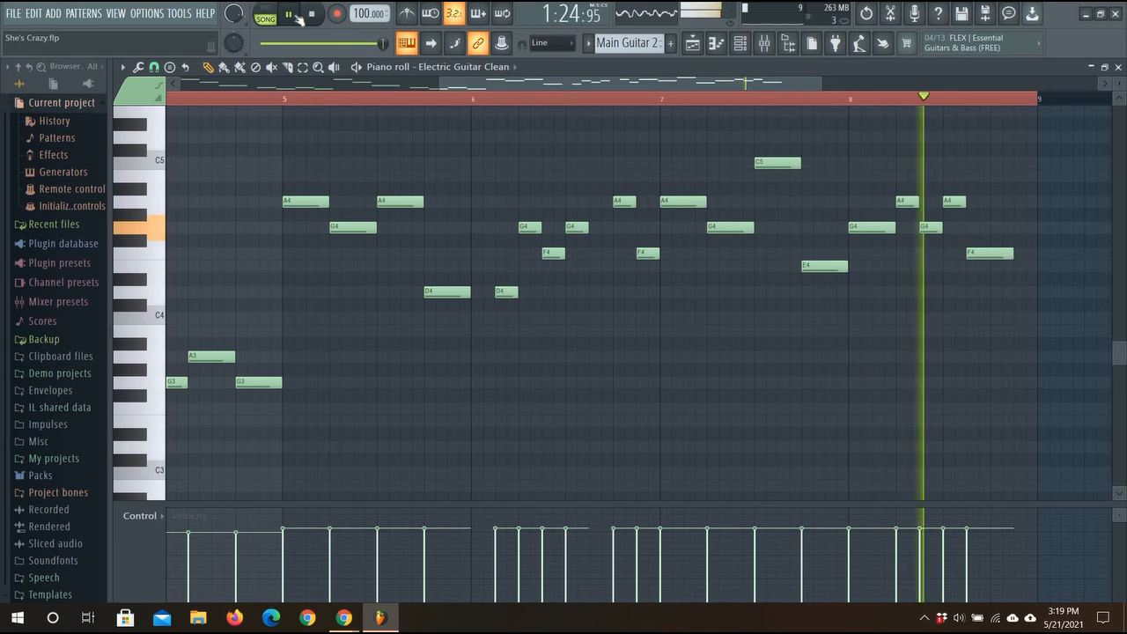
pyautogui.click(296, 16)
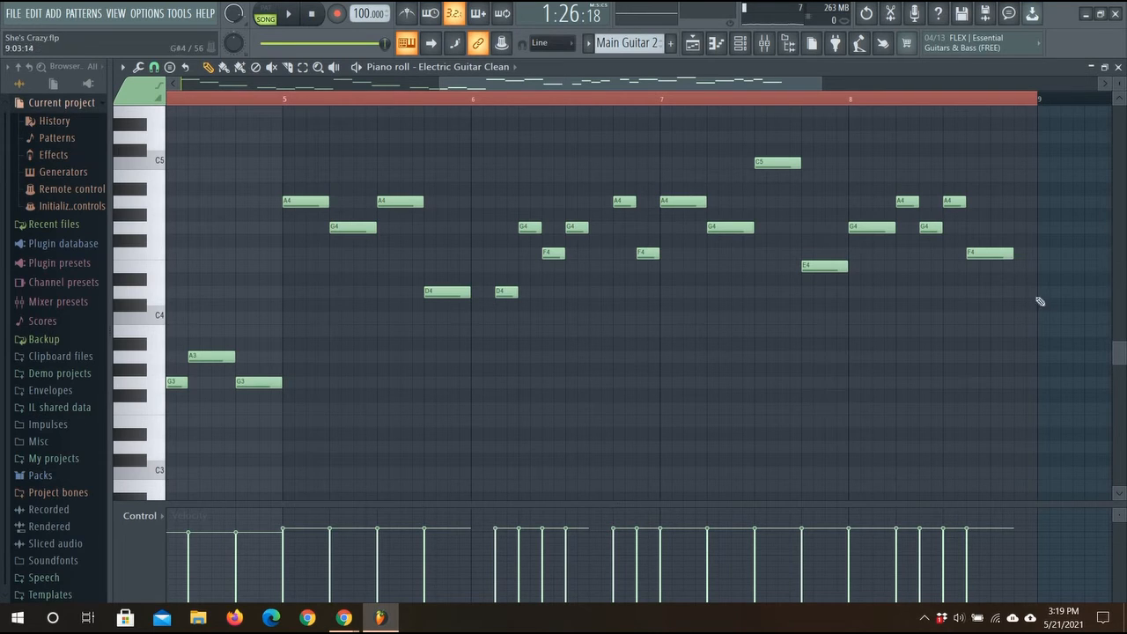
# - Try shifting every note in bars 7 and 8 two steps later and play the result from bar 5
pyautogui.moveTo(997, 252); pyautogui.dragTo(1021, 253)
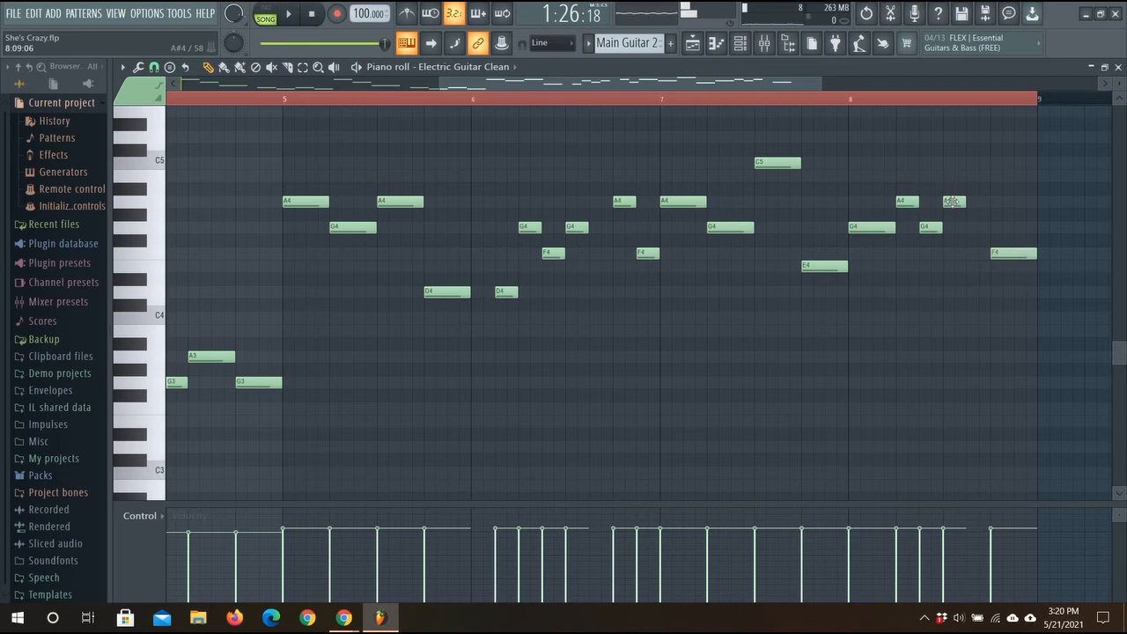
pyautogui.moveTo(955, 202)
pyautogui.mouseDown()
pyautogui.moveTo(978, 207)
pyautogui.moveTo(946, 229)
pyautogui.moveTo(924, 203)
pyautogui.moveTo(939, 204)
pyautogui.mouseUp()
pyautogui.moveTo(878, 228); pyautogui.dragTo(907, 227)
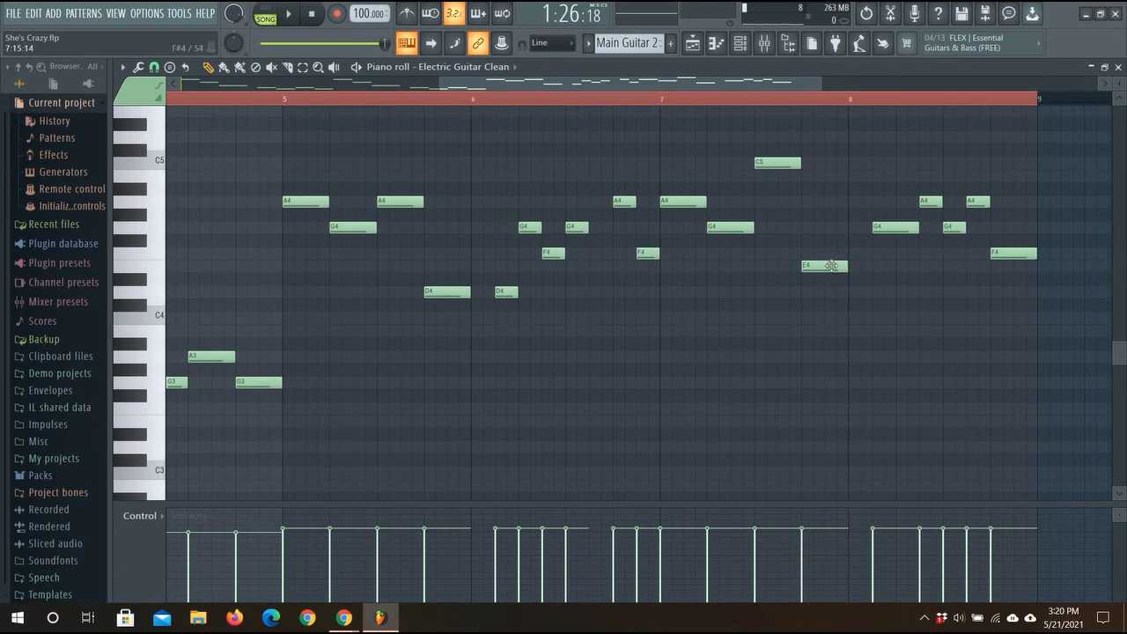
pyautogui.moveTo(845, 268); pyautogui.dragTo(869, 268)
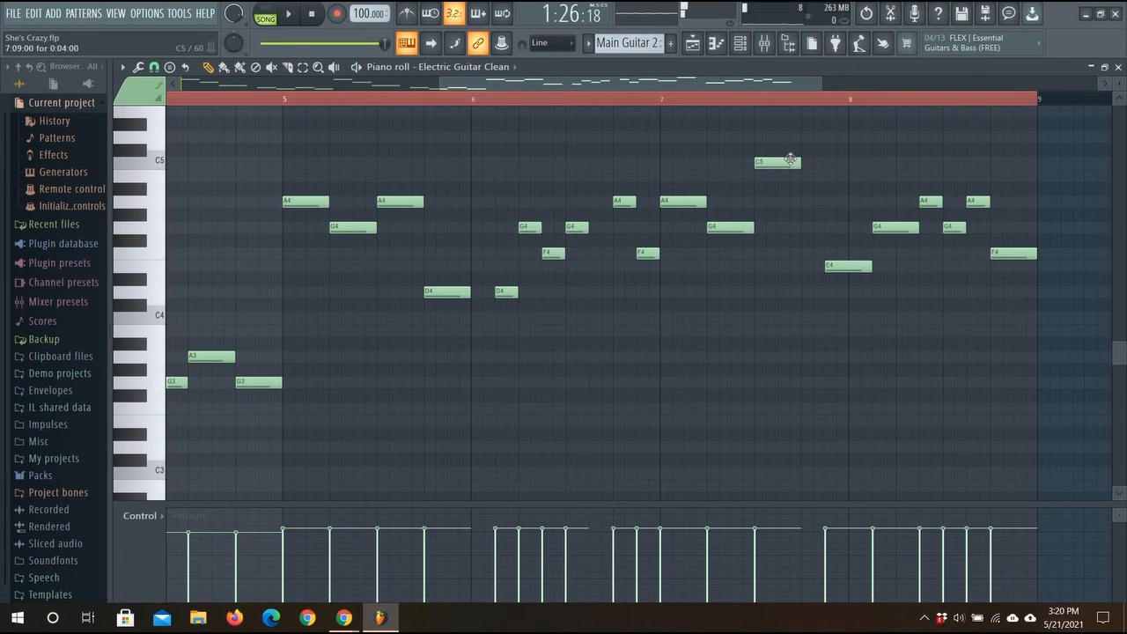
pyautogui.moveTo(782, 164); pyautogui.dragTo(806, 164)
pyautogui.moveTo(744, 229); pyautogui.dragTo(762, 229)
pyautogui.moveTo(691, 201); pyautogui.dragTo(715, 202)
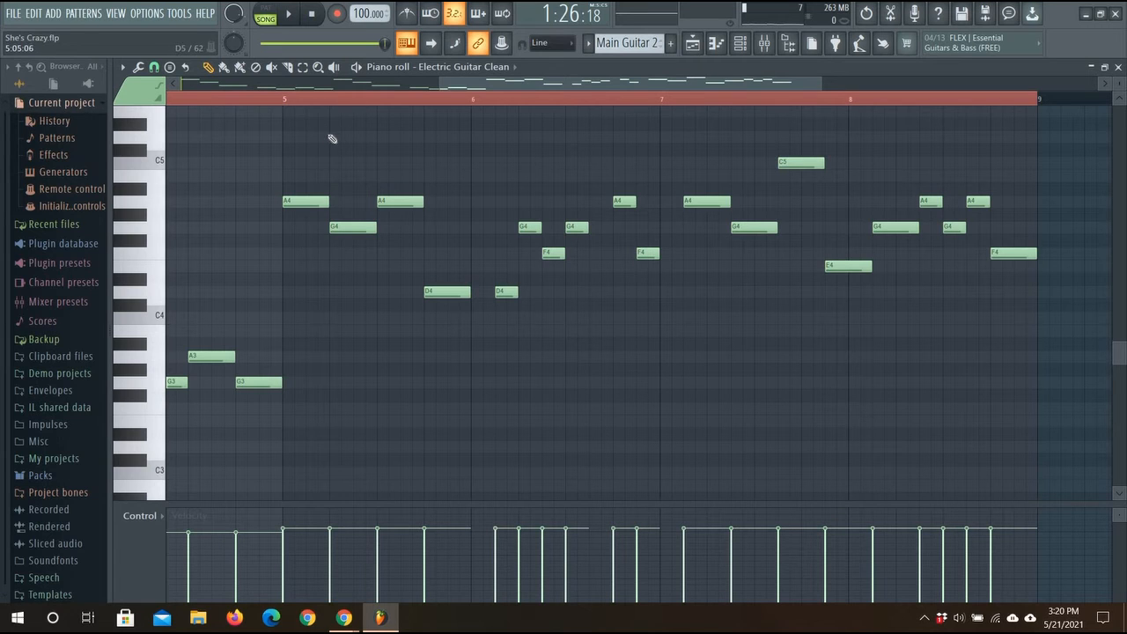
pyautogui.click(292, 109)
pyautogui.click(293, 19)
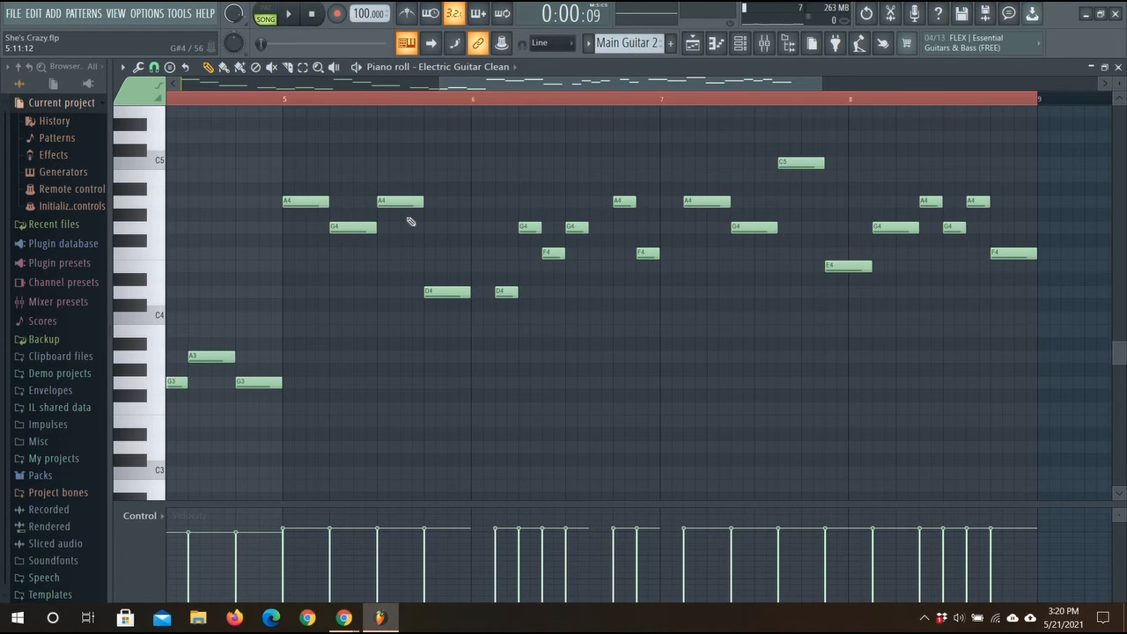
# - Move all notes in bars 7 and 8 back two steps earlier, with A4 at the start of bar 7
pyautogui.moveTo(710, 201); pyautogui.dragTo(687, 201)
pyautogui.moveTo(753, 232); pyautogui.dragTo(729, 232)
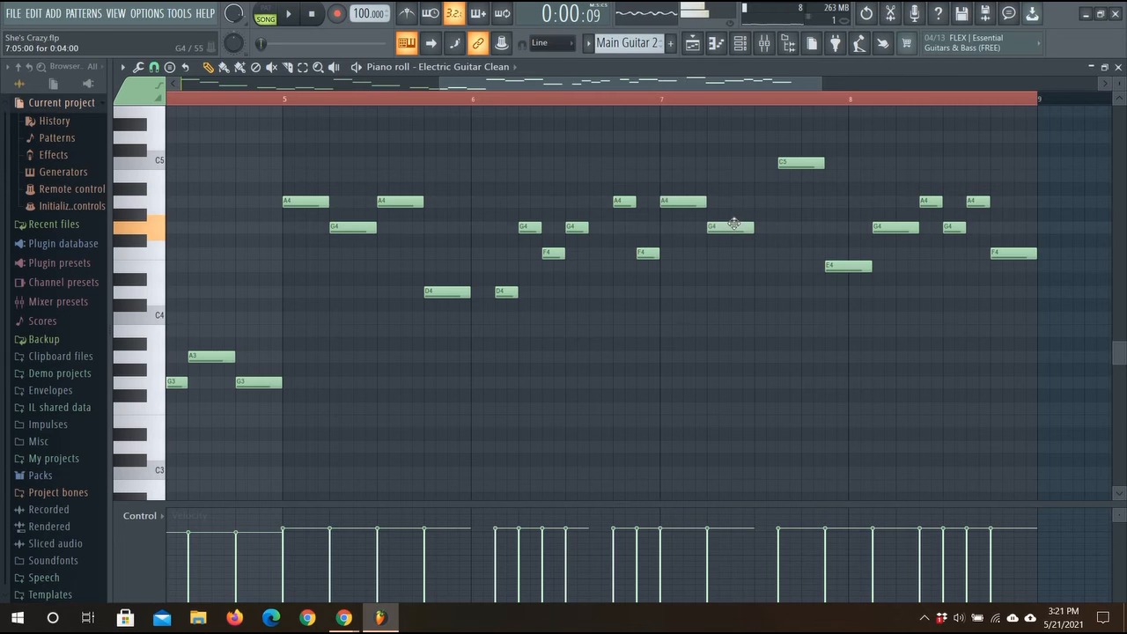
pyautogui.click(778, 165)
pyautogui.moveTo(777, 165); pyautogui.dragTo(755, 164)
pyautogui.moveTo(849, 266); pyautogui.dragTo(825, 266)
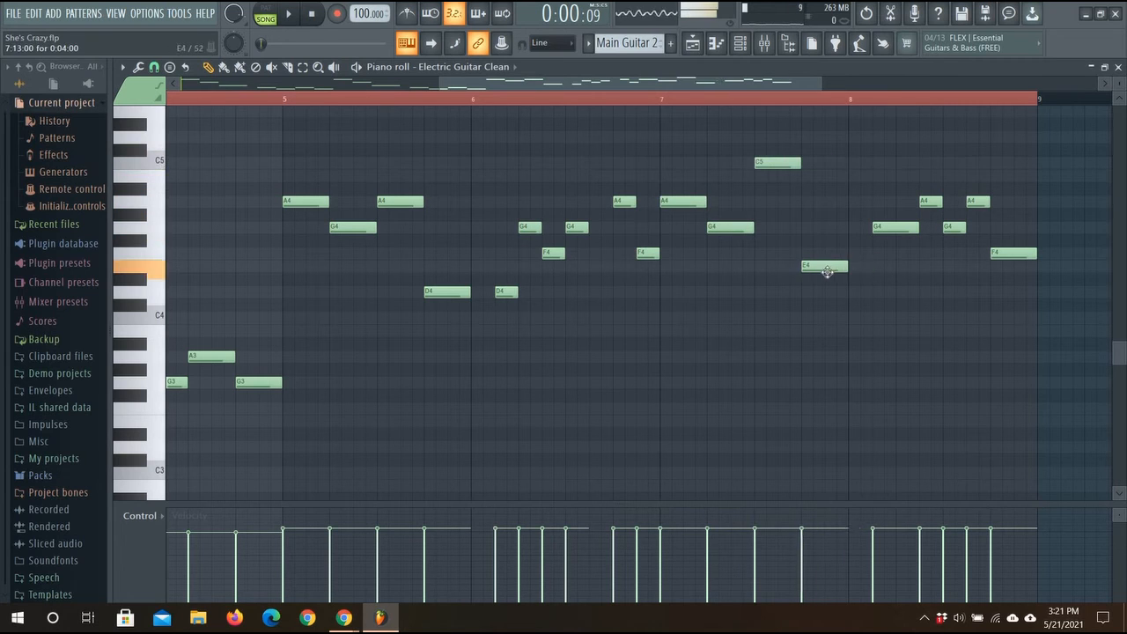
pyautogui.moveTo(886, 227); pyautogui.dragTo(863, 227)
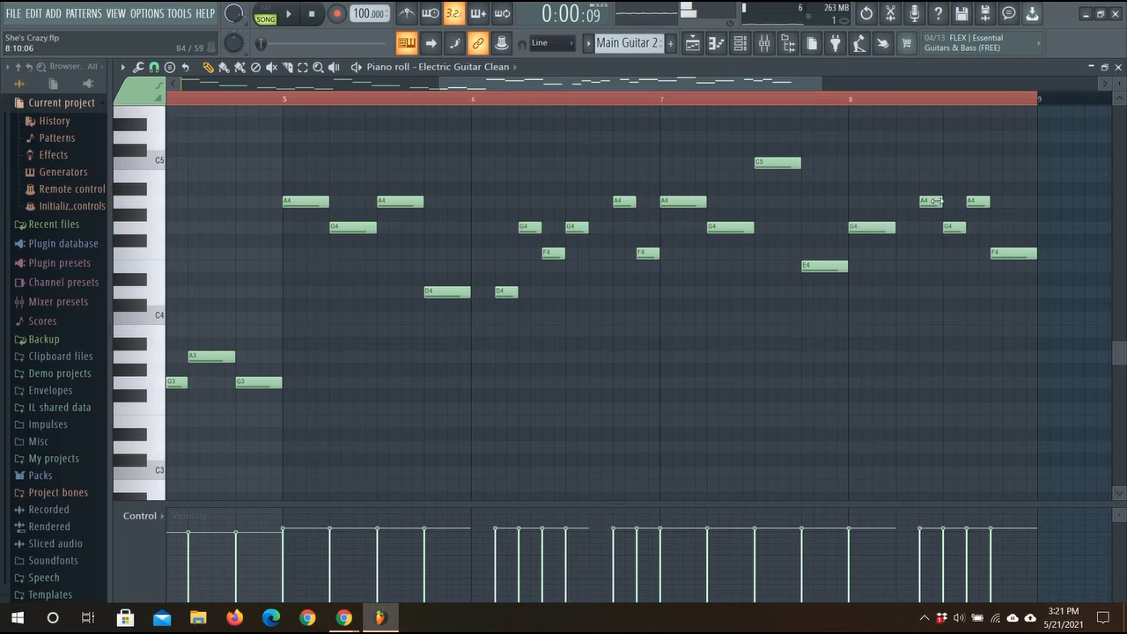
pyautogui.click(924, 203)
pyautogui.moveTo(924, 205); pyautogui.dragTo(948, 204)
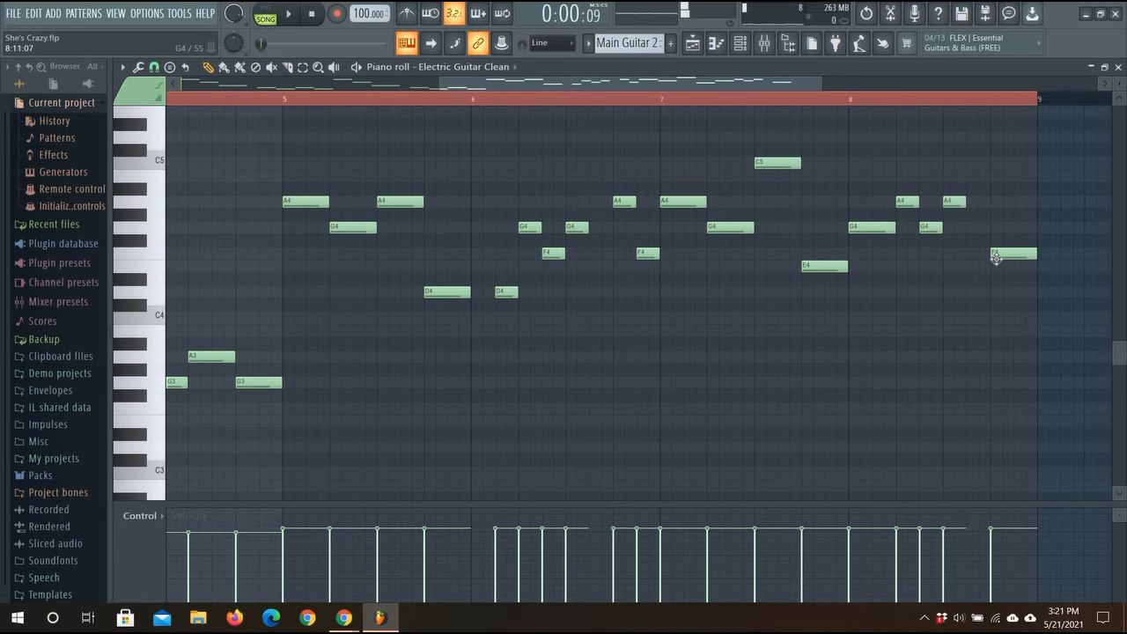
pyautogui.moveTo(991, 254); pyautogui.dragTo(968, 254)
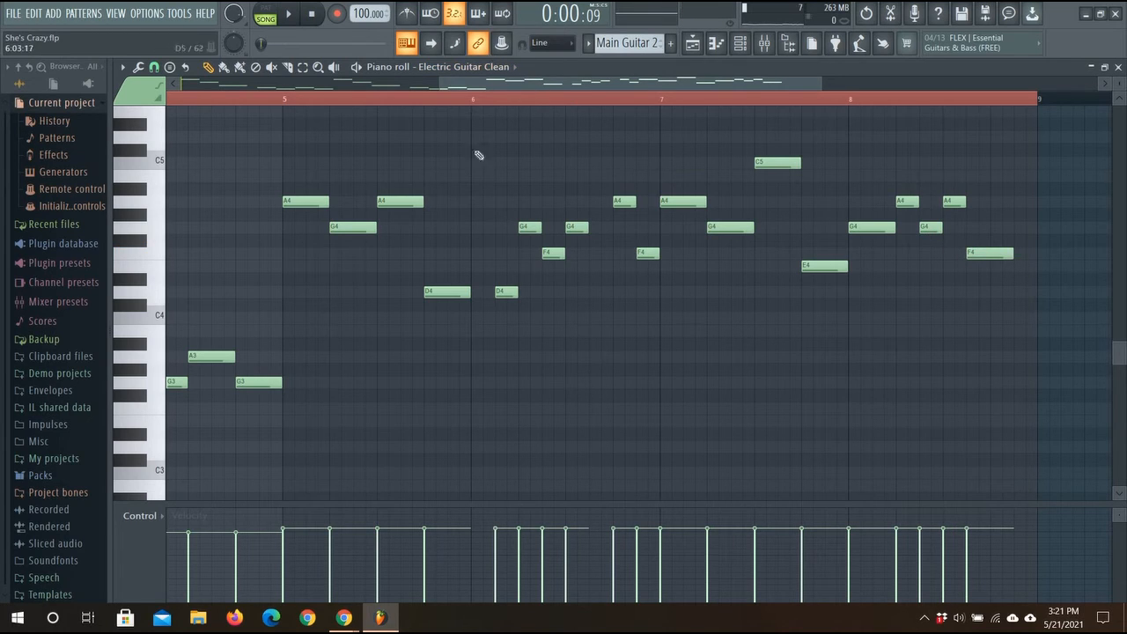
# - Shorten bar 7's opening A4 to a two-step note at step 3, and play the melody from bar 5
pyautogui.moveTo(705, 203)
pyautogui.mouseDown()
pyautogui.moveTo(684, 204)
pyautogui.moveTo(696, 204)
pyautogui.mouseUp()
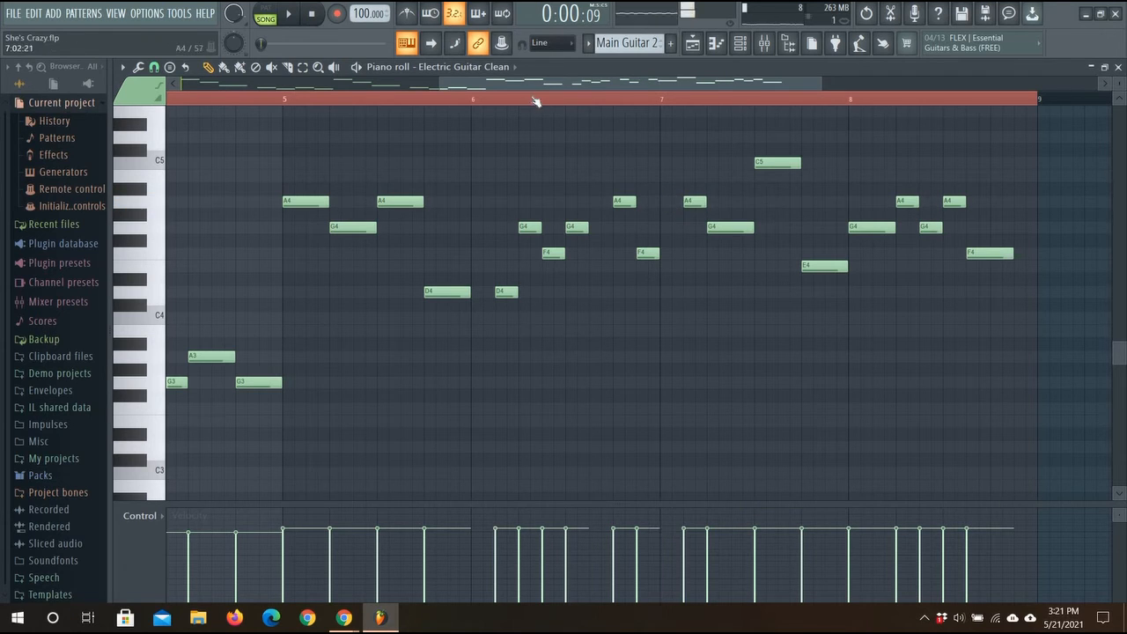
pyautogui.click(283, 103)
pyautogui.click(288, 14)
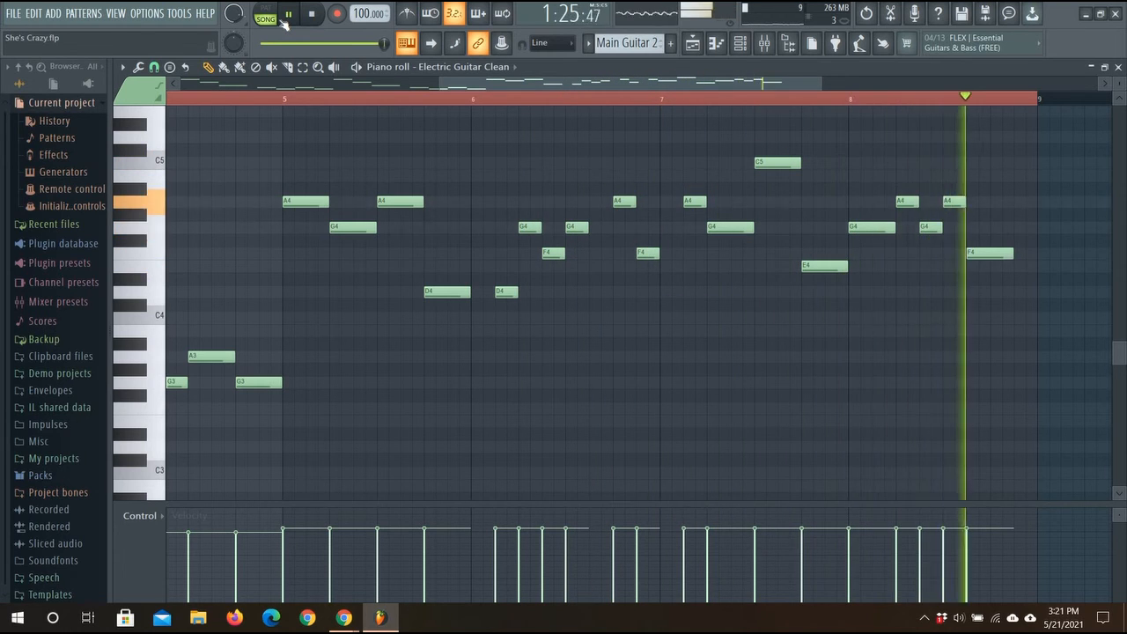
pyautogui.click(285, 16)
# - Shorten bar 8's opening G4 to a two-step note at step 3, and replay bars 5 to 8
pyautogui.moveTo(892, 227)
pyautogui.mouseDown()
pyautogui.moveTo(876, 231)
pyautogui.moveTo(889, 227)
pyautogui.mouseUp()
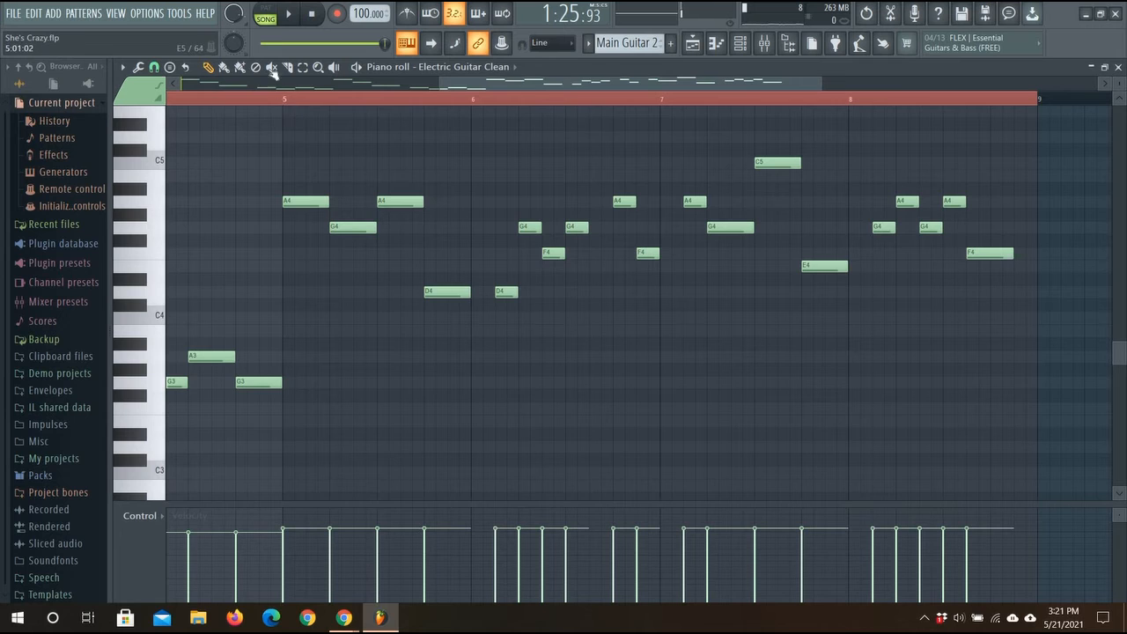
pyautogui.click(288, 112)
pyautogui.rightClick(288, 113)
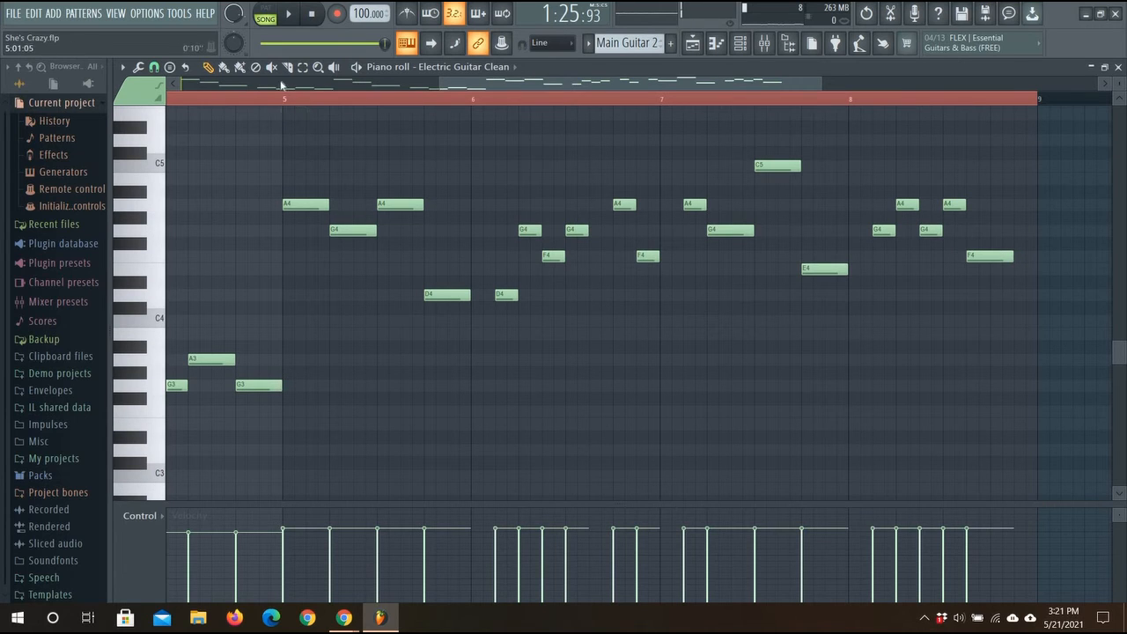
pyautogui.click(288, 15)
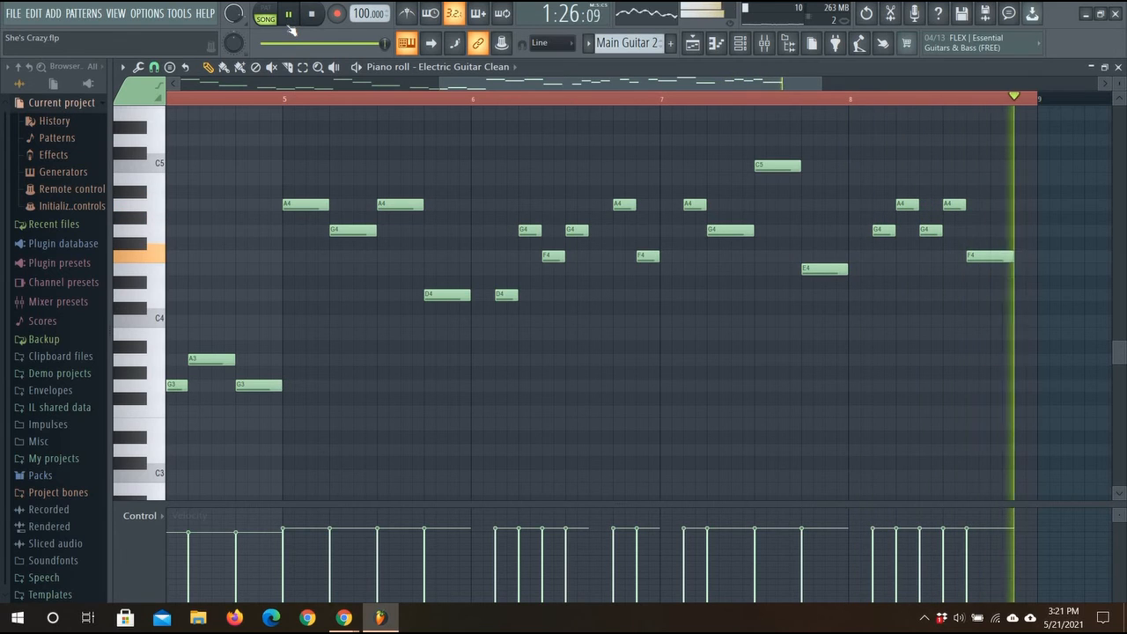
pyautogui.click(289, 25)
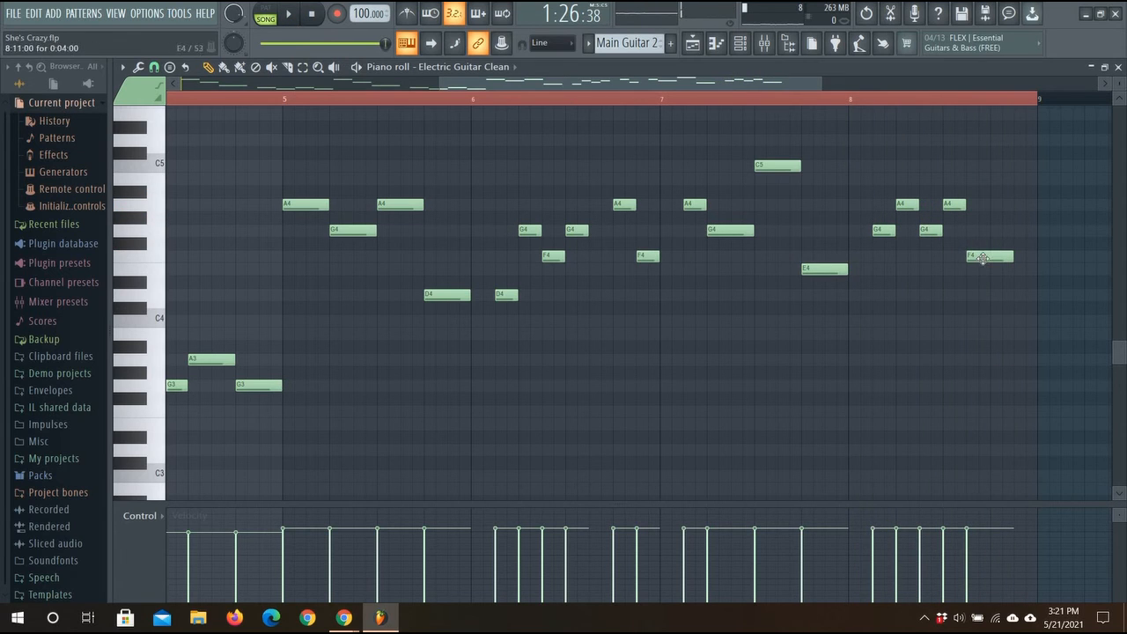
# - Try the final F4 of bar 8 one step later, play from bar 5, and move it back to step 11
pyautogui.moveTo(995, 257); pyautogui.dragTo(1008, 257)
pyautogui.click(290, 99)
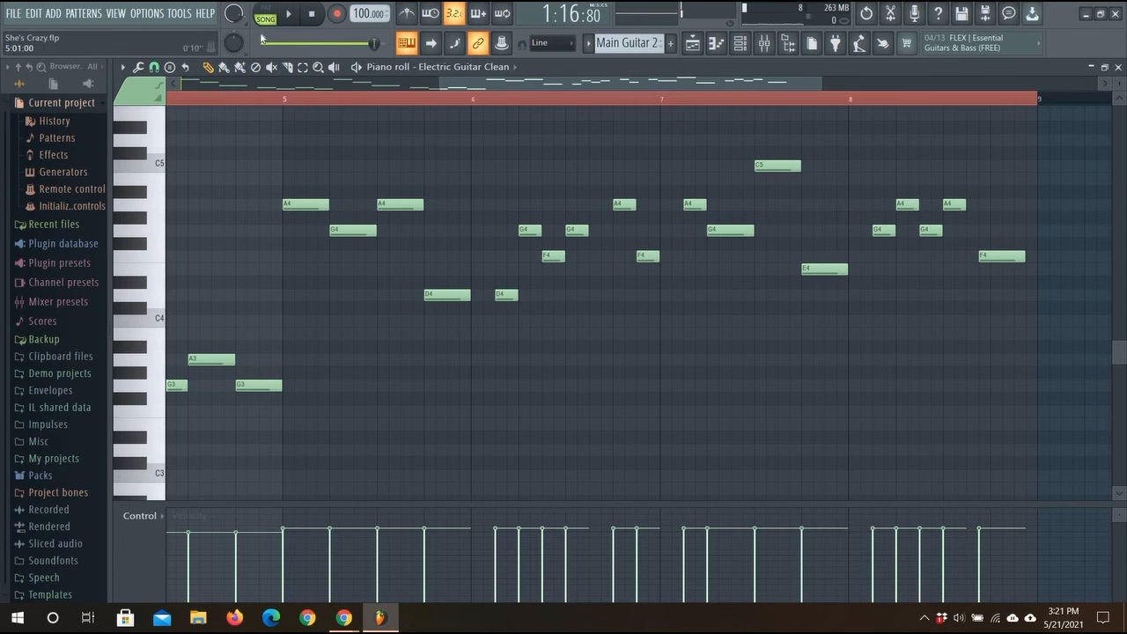
pyautogui.click(291, 16)
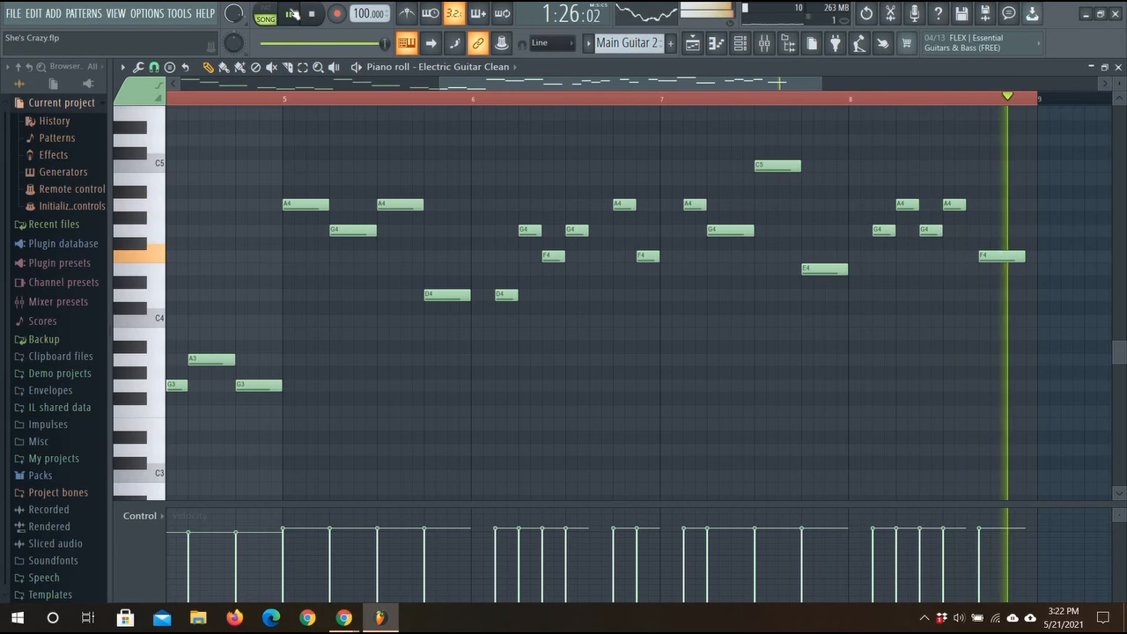
pyautogui.press('space')
pyautogui.moveTo(991, 255); pyautogui.dragTo(979, 255)
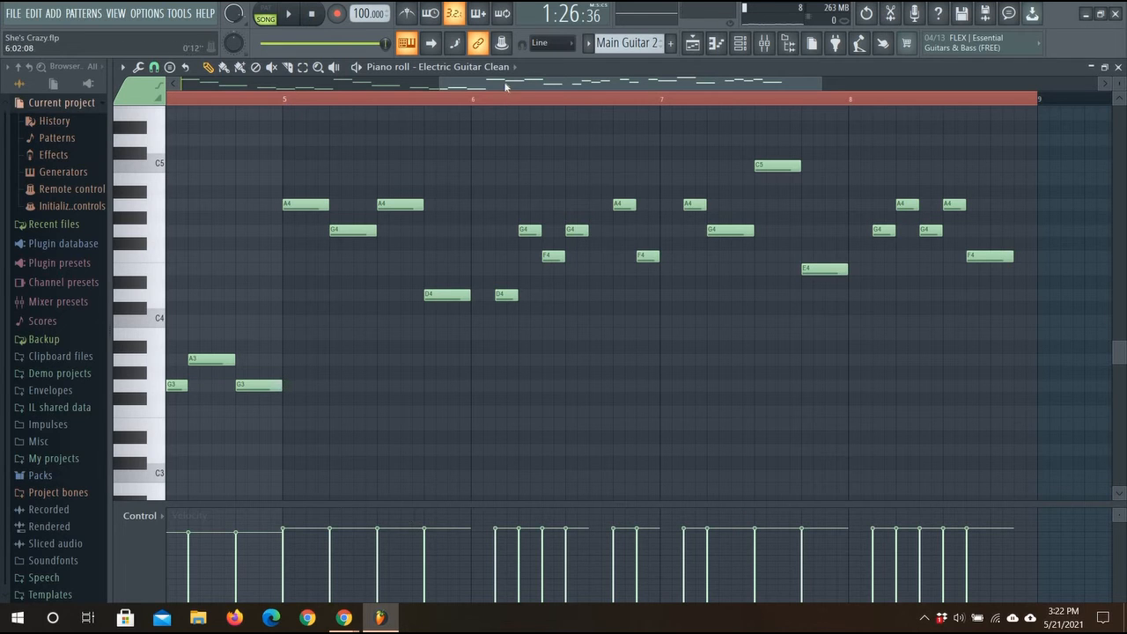
# - Raise the velocities of bar 4's last A3, bar 5's first A4 and bar 6's G4s and A4, and lower bar 5's G4 and D4
pyautogui.moveTo(495, 85); pyautogui.dragTo(470, 85)
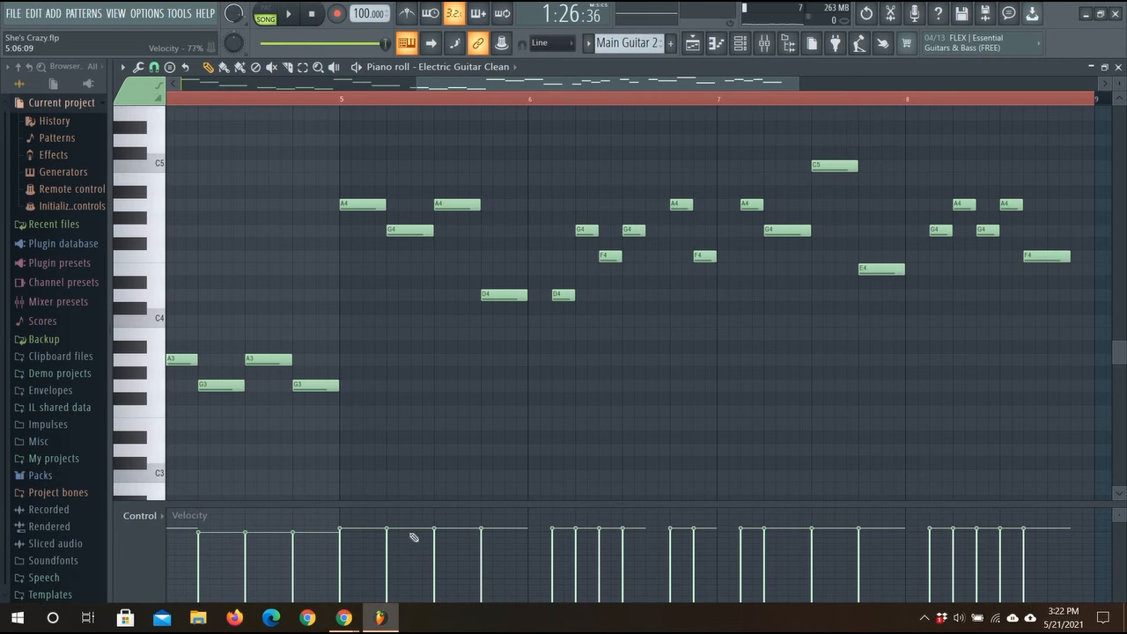
pyautogui.moveTo(413, 540); pyautogui.dragTo(376, 532)
pyautogui.moveTo(236, 535); pyautogui.dragTo(302, 520)
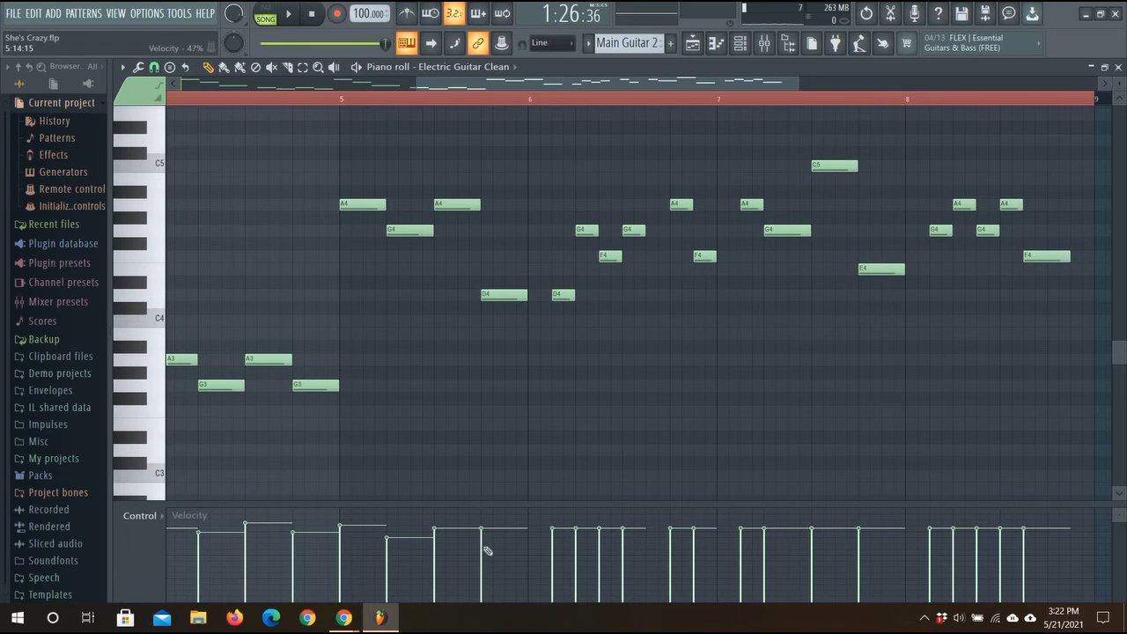
pyautogui.moveTo(508, 535); pyautogui.dragTo(511, 538)
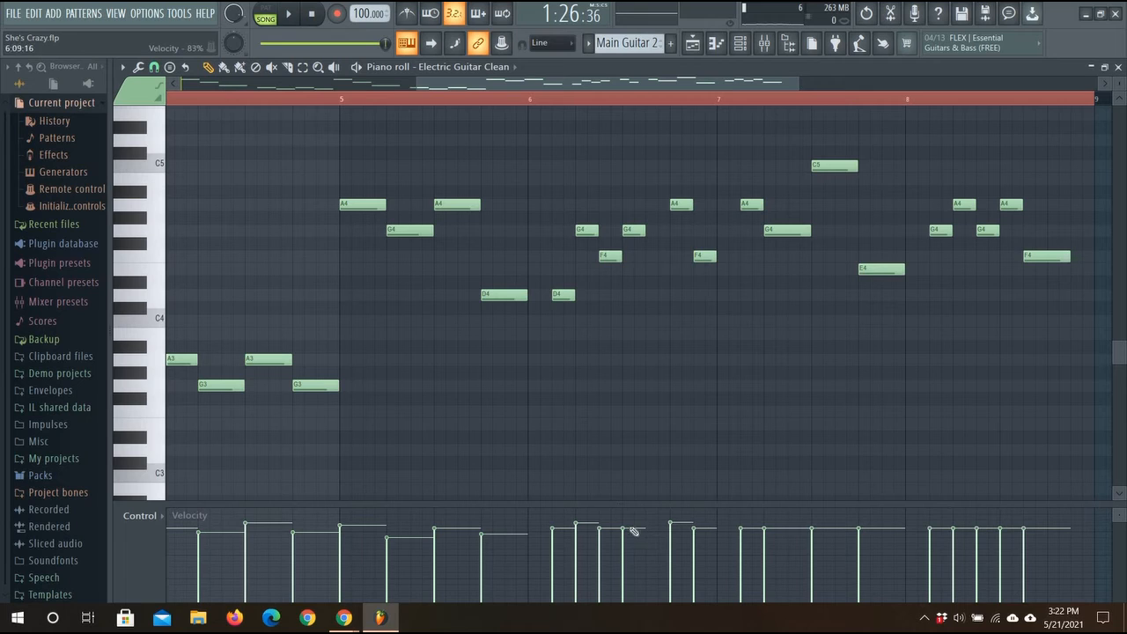
# - Raise the velocities of bar 7's G4 and C5 and bar 8's two G4s and final F4, with C5 and F4 at 85%
pyautogui.click(781, 523)
pyautogui.click(780, 528)
pyautogui.click(816, 518)
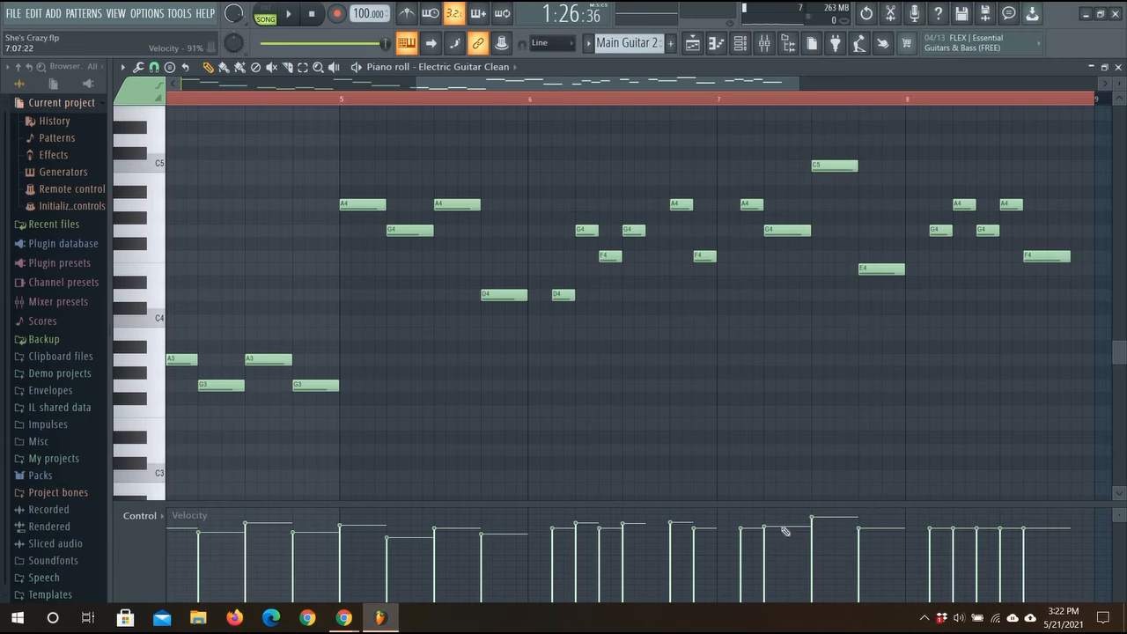
pyautogui.click(790, 519)
pyautogui.click(824, 527)
pyautogui.click(824, 524)
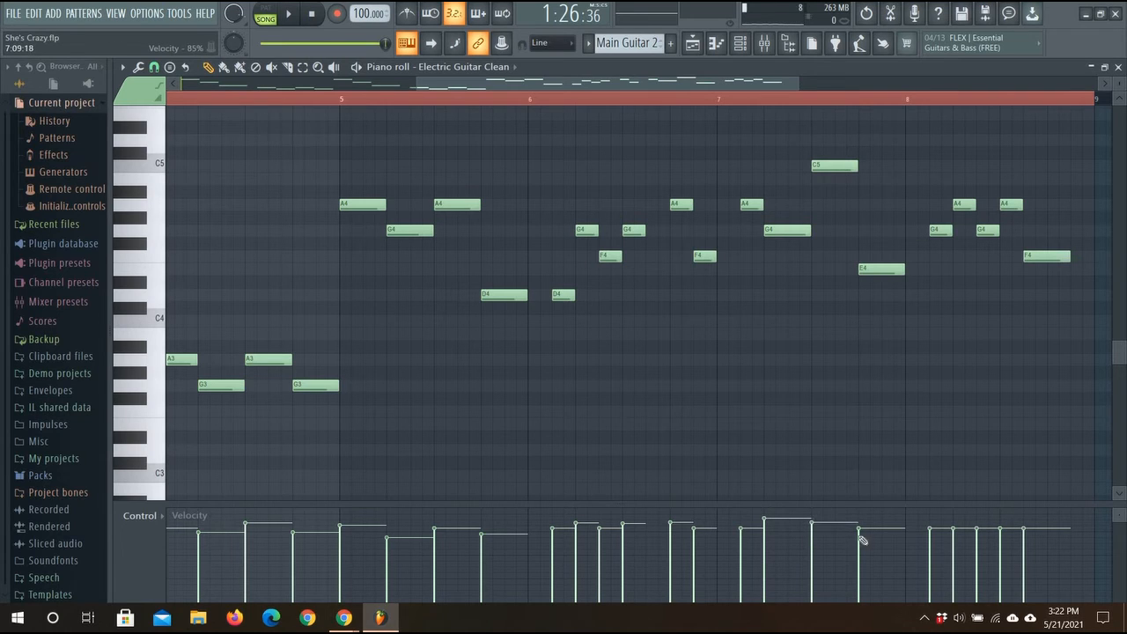
pyautogui.click(932, 523)
pyautogui.click(1037, 523)
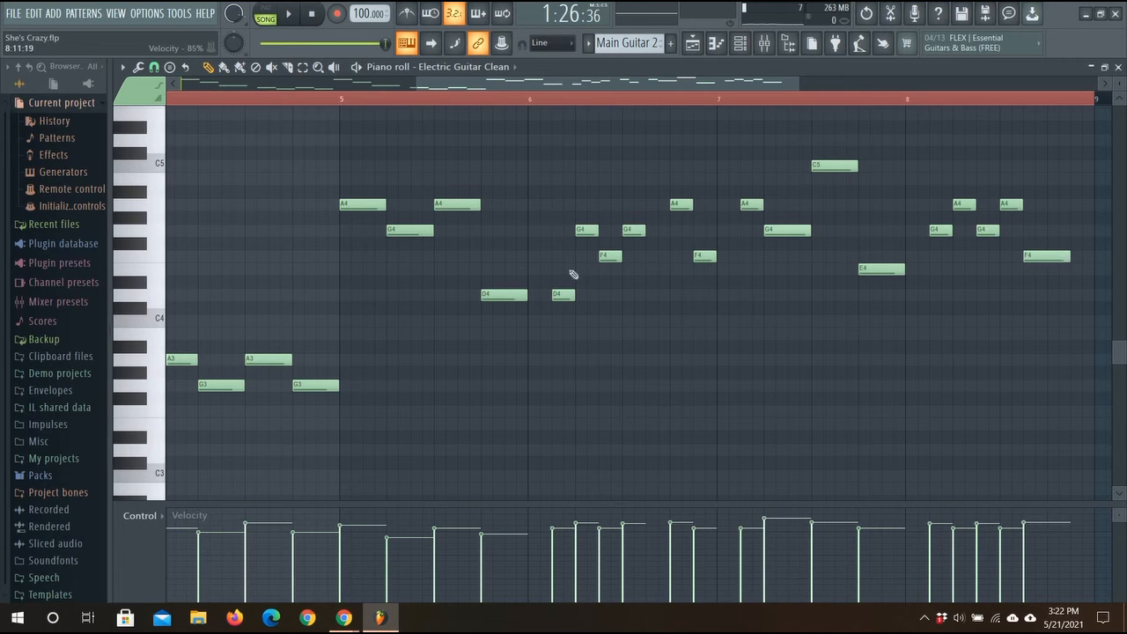
# - Play the Main Guitar 2 melody from bar 5 to the end of bar 8 and stop playback
pyautogui.click(342, 104)
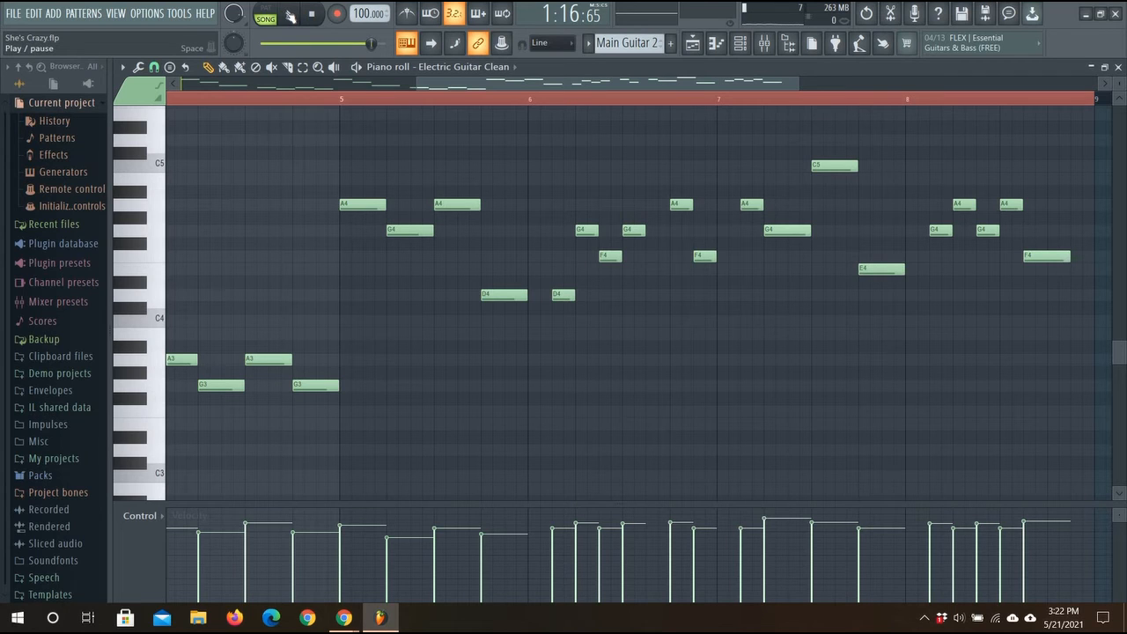
pyautogui.click(289, 16)
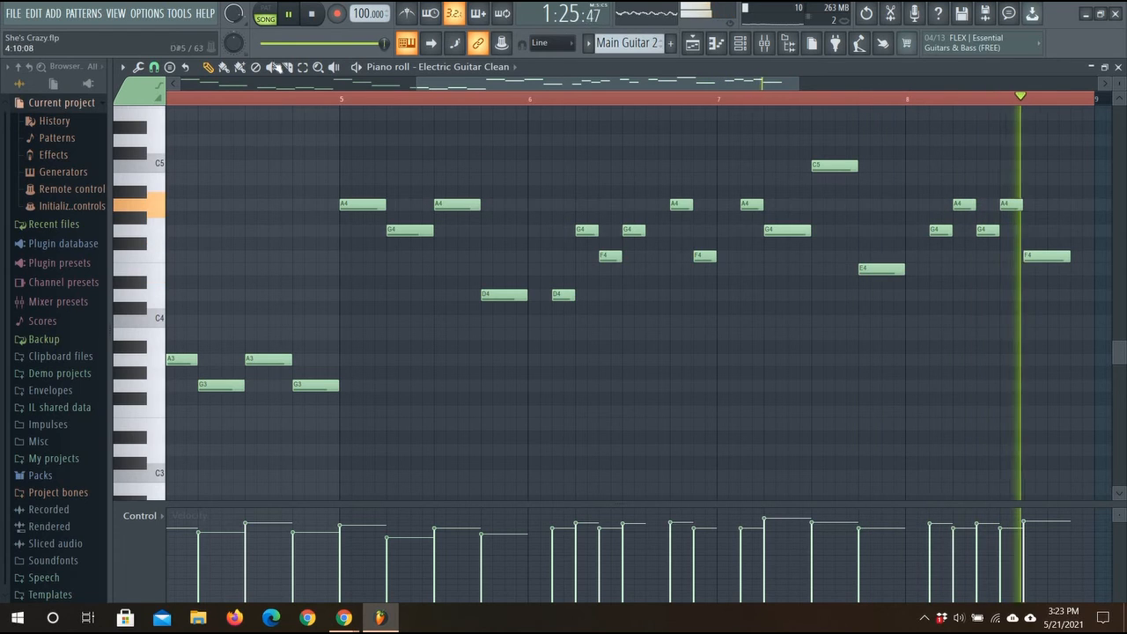
pyautogui.click(294, 13)
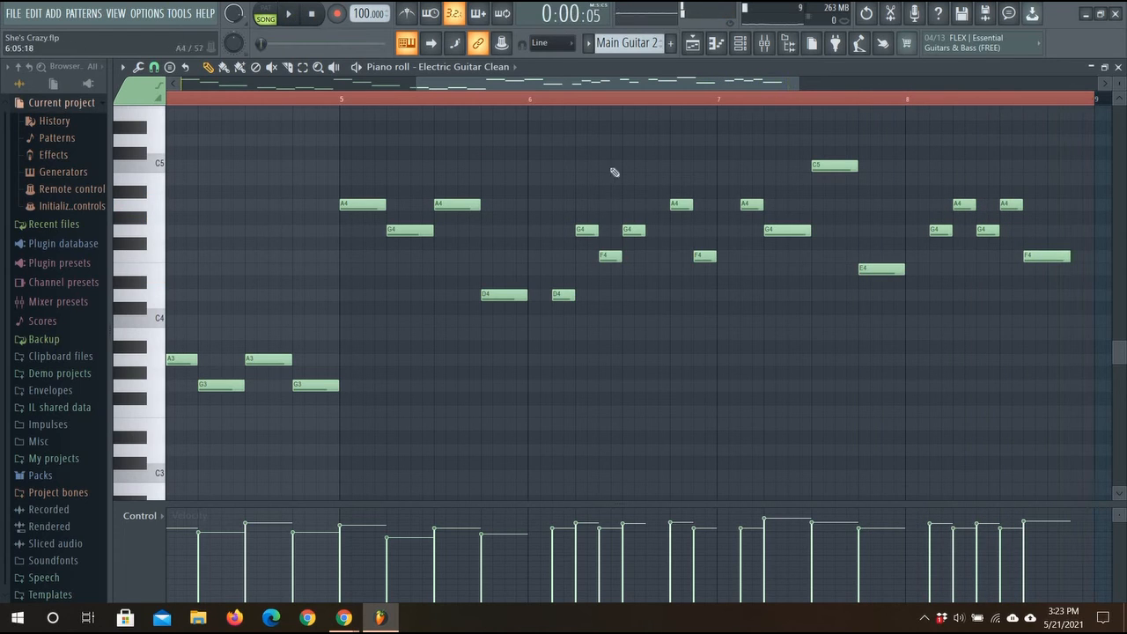
# - Save the project and close the Main Guitar 2 piano roll
pyautogui.click(1093, 67)
pyautogui.click(13, 13)
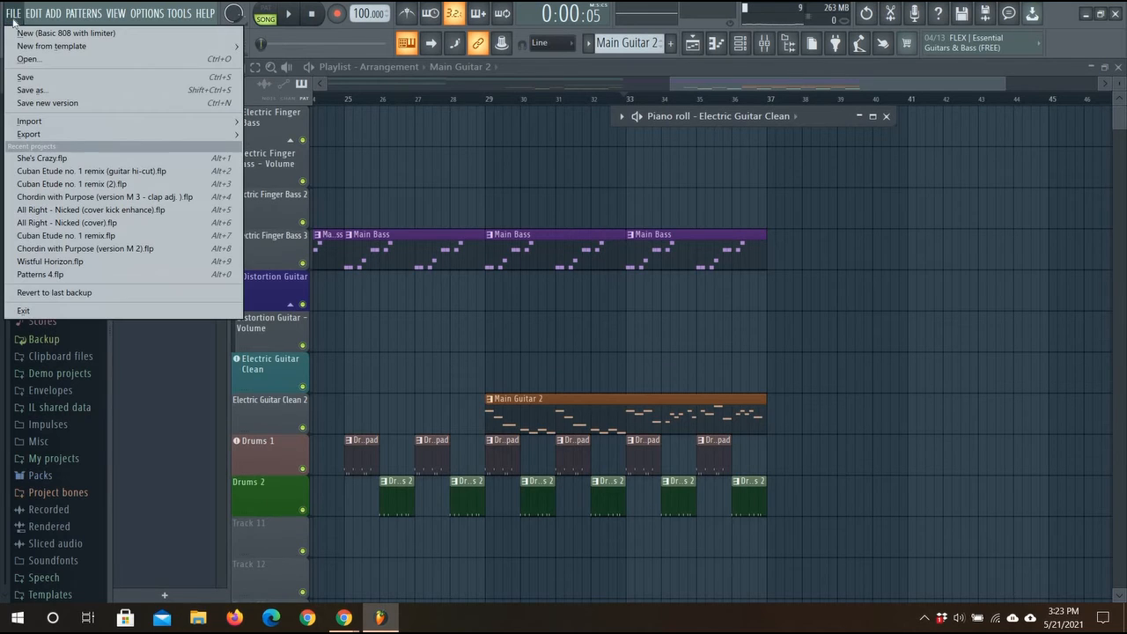
pyautogui.click(48, 81)
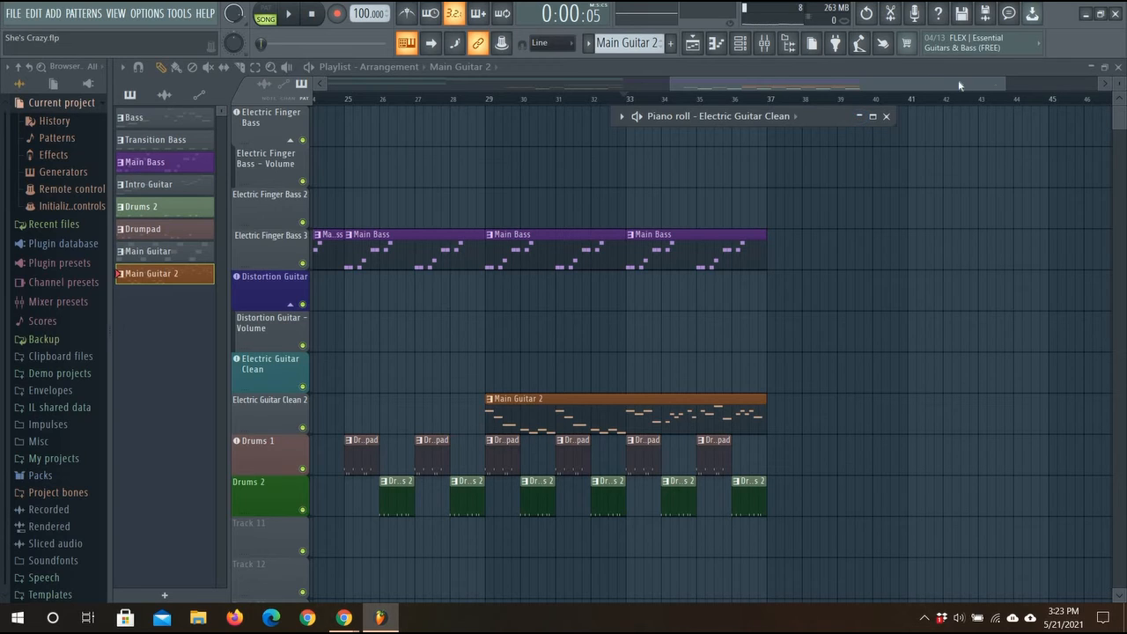
pyautogui.click(860, 116)
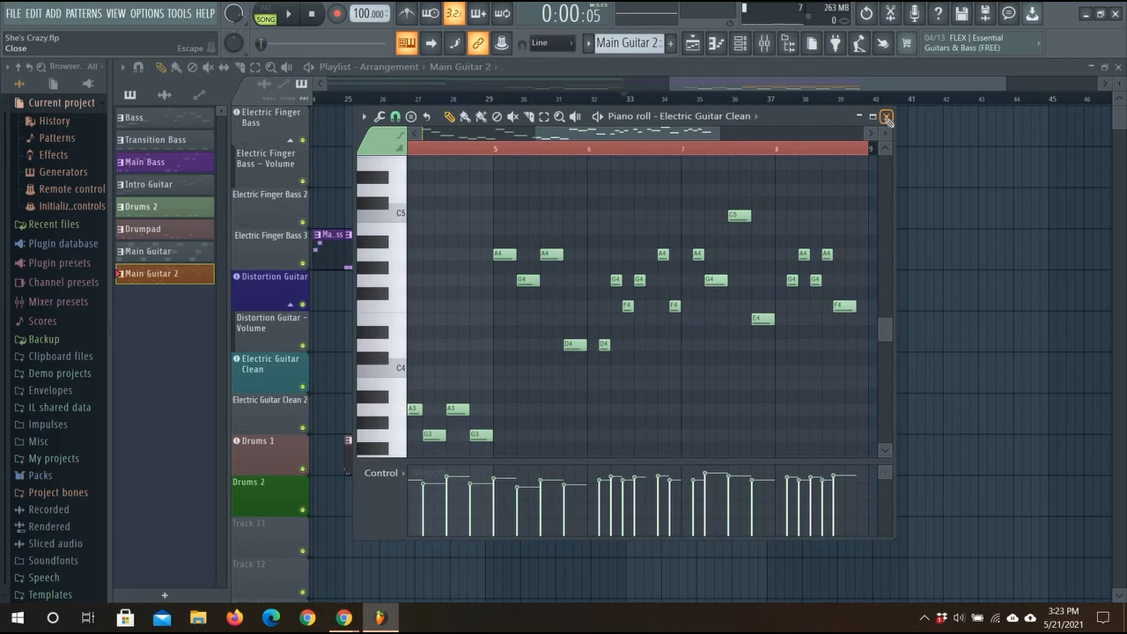
pyautogui.click(888, 118)
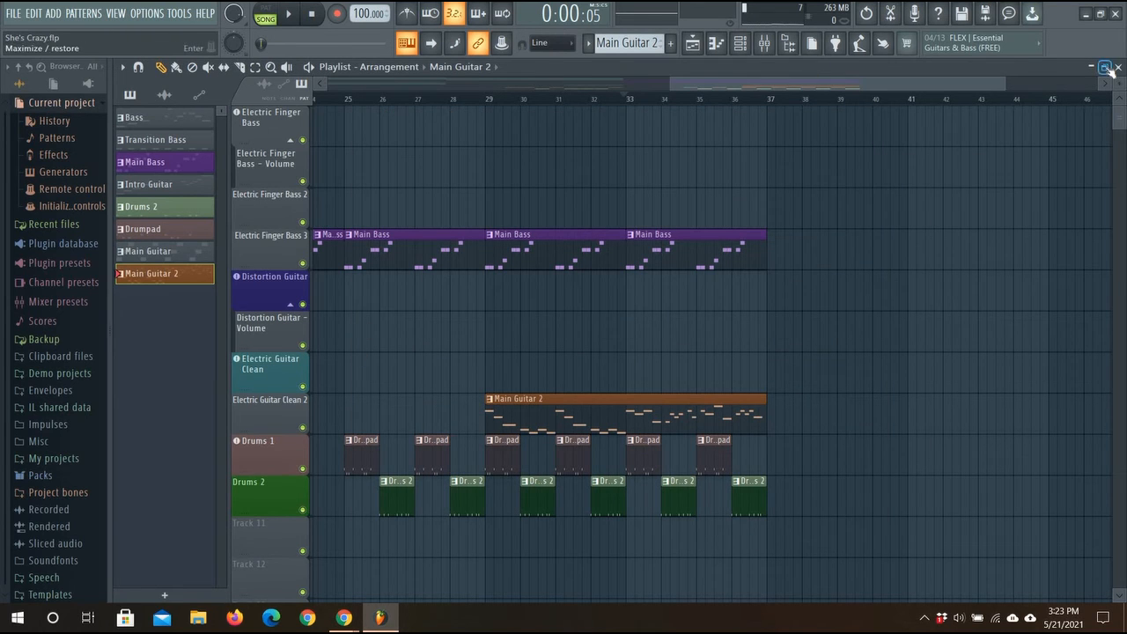
# - Play the arrangement from bar 29 to hear Main Guitar 2 with the bass and drums
pyautogui.click(492, 105)
pyautogui.hscroll(-3, 622, 89)
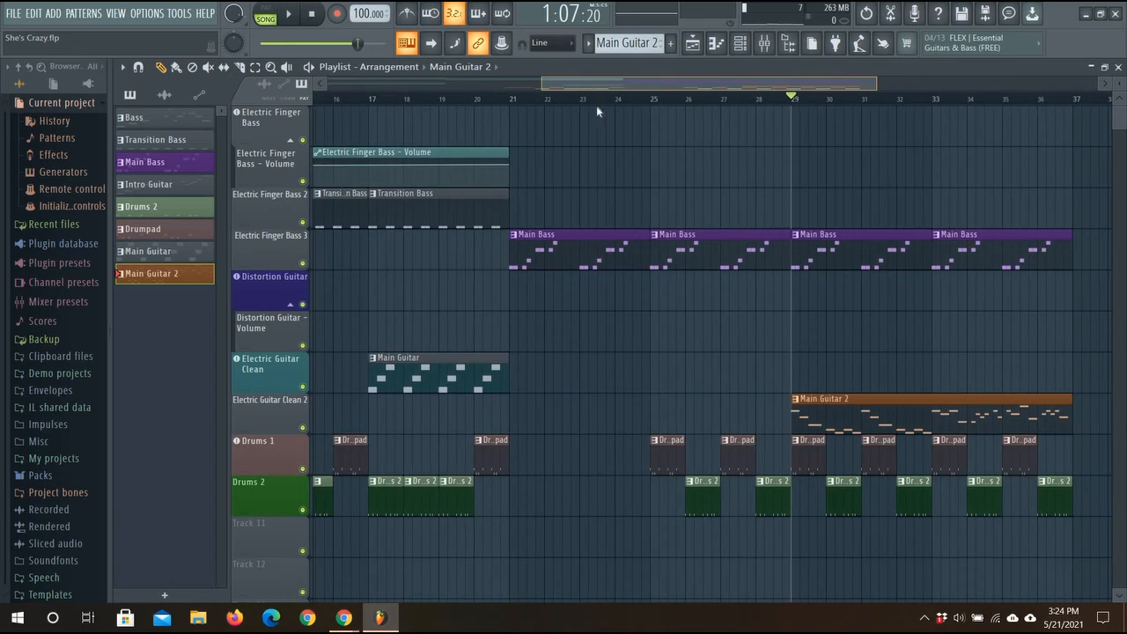
pyautogui.moveTo(596, 108); pyautogui.dragTo(700, 90)
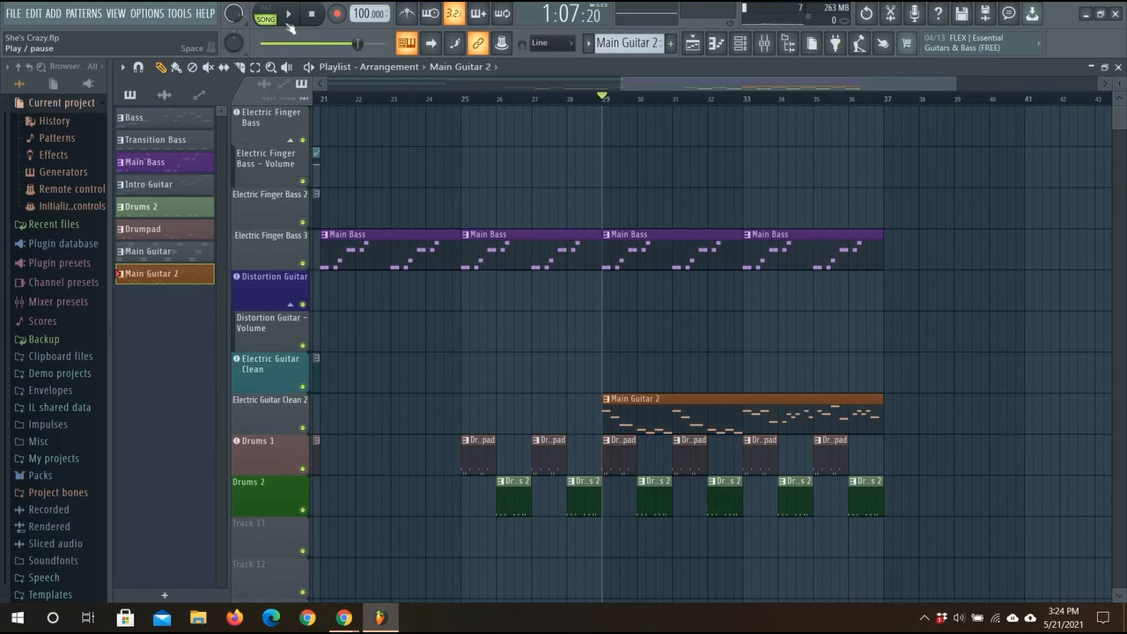
pyautogui.click(289, 15)
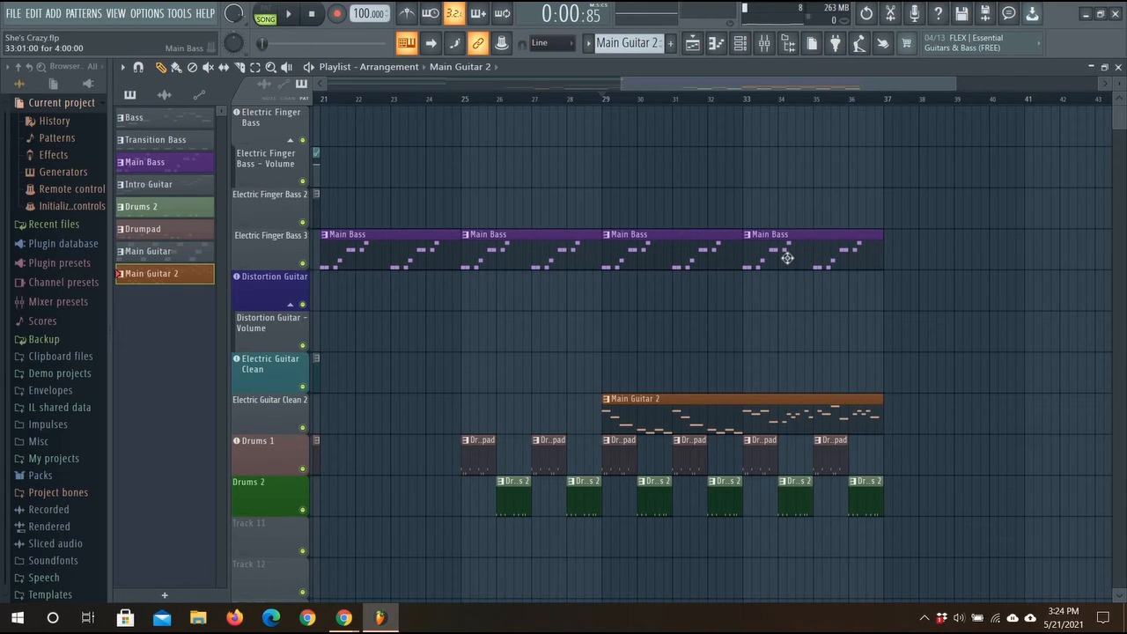
# - Fill bars 37 to 40 with Main Bass, the second half of Main Guitar 2, Drumpad in 37 and 40, and Drums 2 in 38 and 39
pyautogui.click(891, 260)
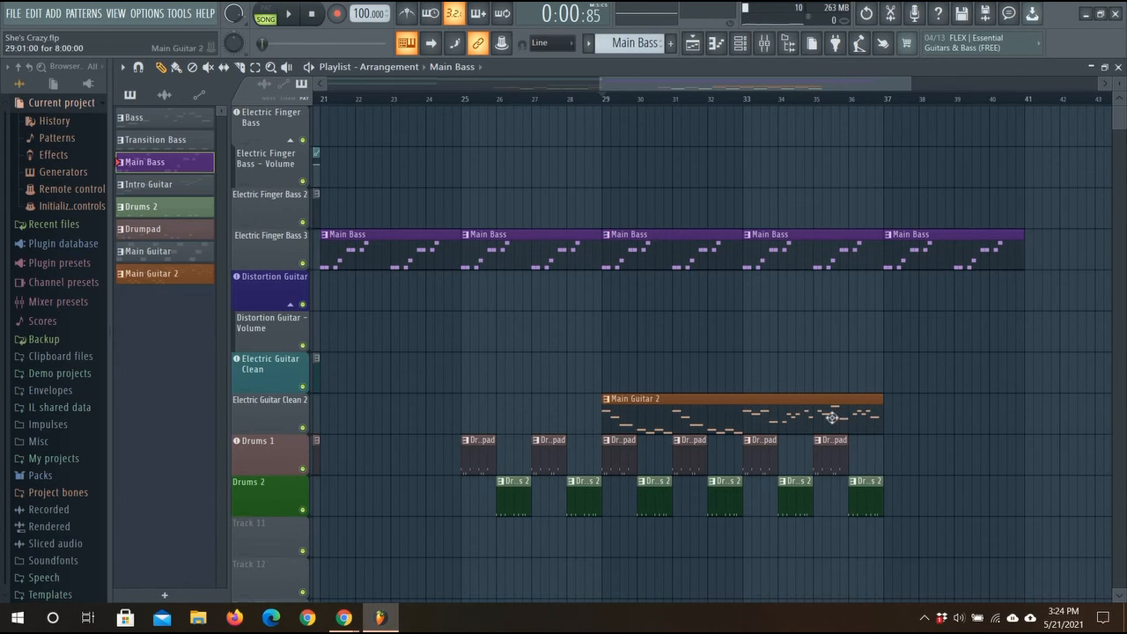
pyautogui.click(887, 420)
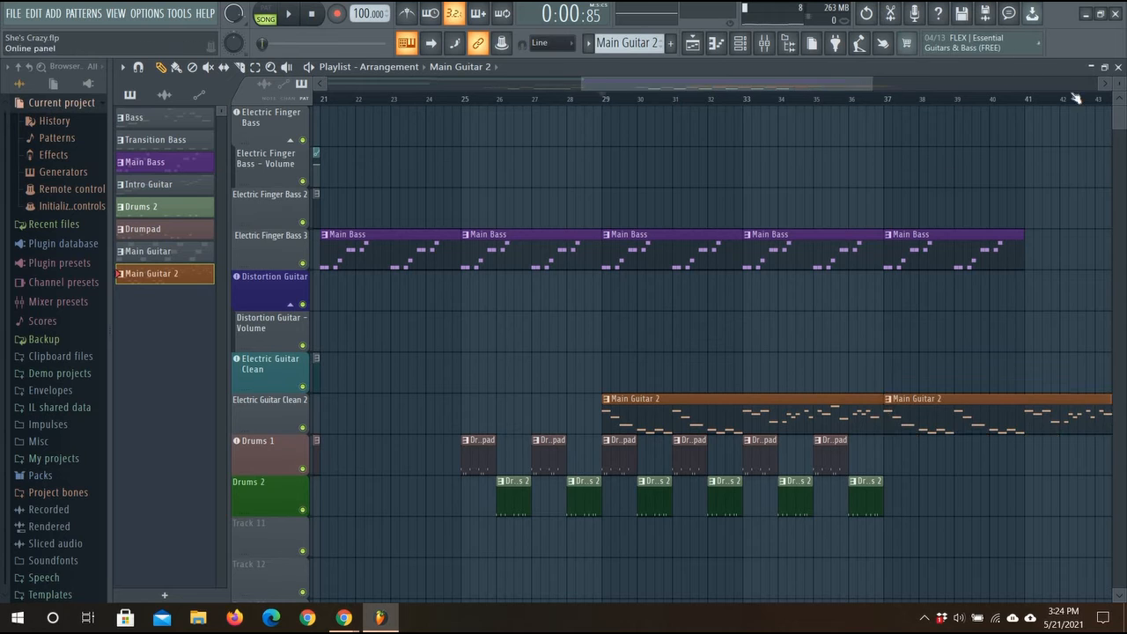
pyautogui.click(1106, 84)
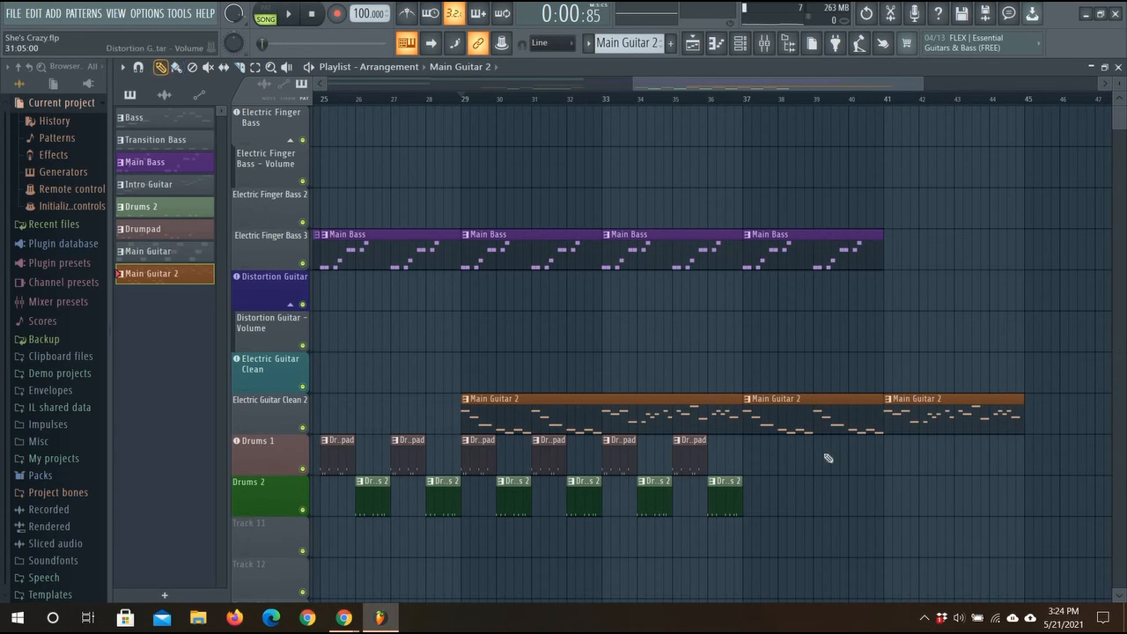
pyautogui.rightClick(827, 422)
pyautogui.moveTo(907, 403); pyautogui.dragTo(784, 404)
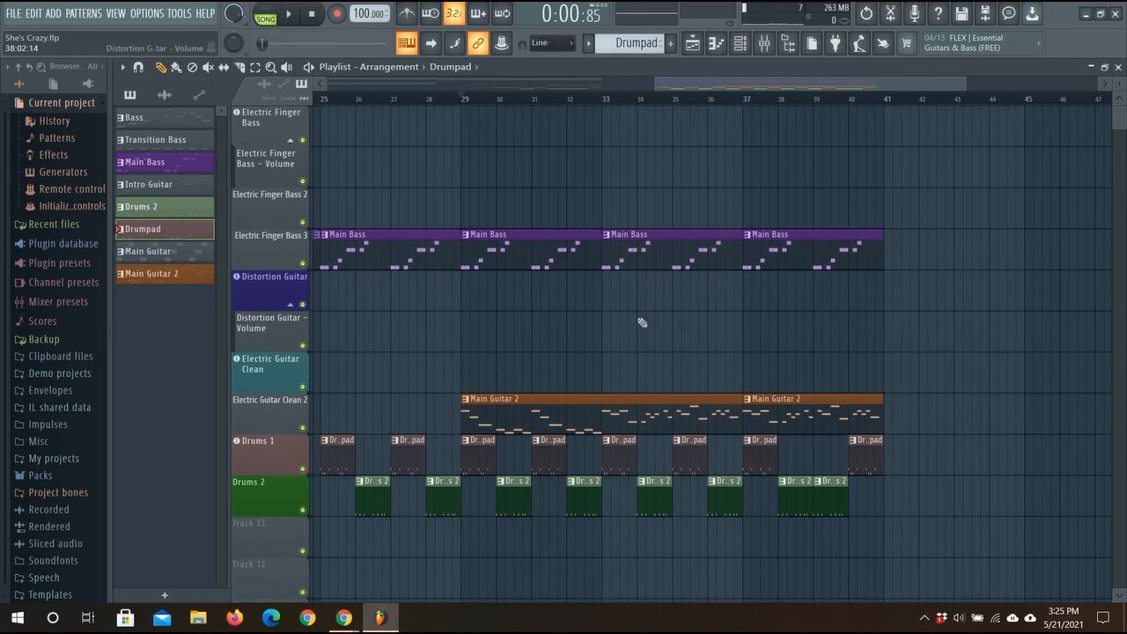
# - Play the whole song from the beginning through bar 40, following the playhead, and stop playback
pyautogui.moveTo(813, 83); pyautogui.dragTo(325, 98)
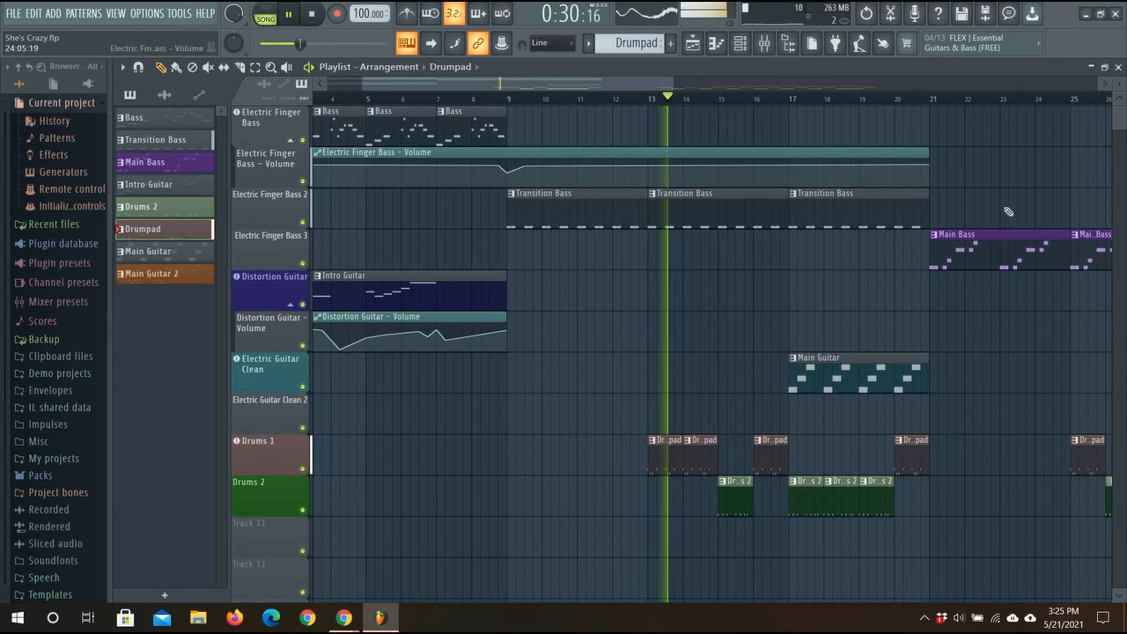
pyautogui.click(1110, 86)
pyautogui.click(1110, 87)
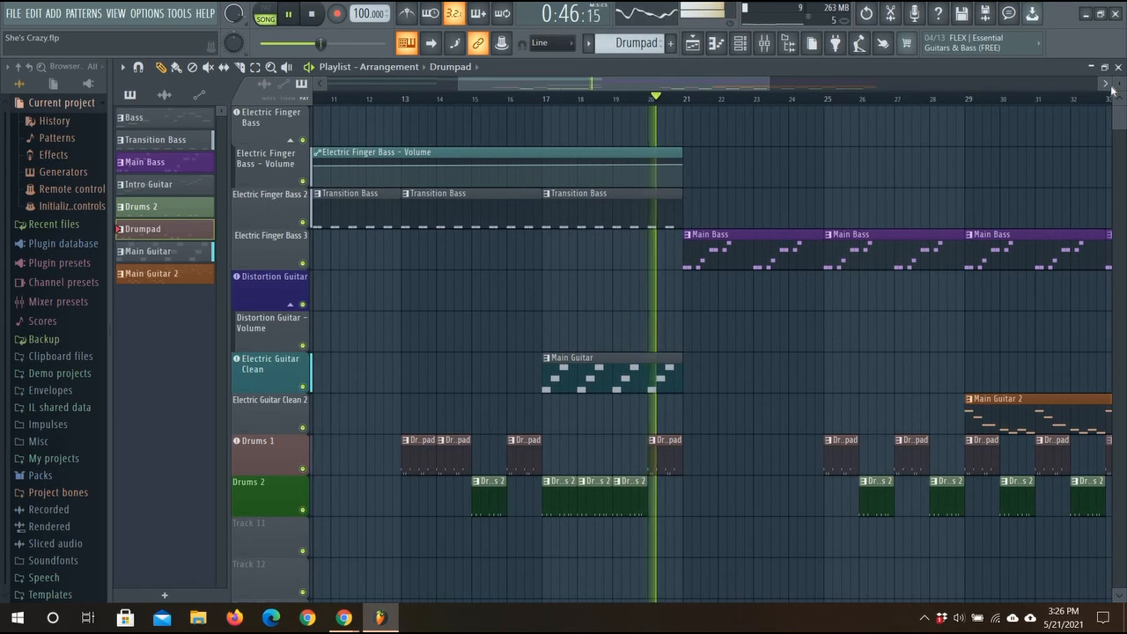
pyautogui.click(1110, 87)
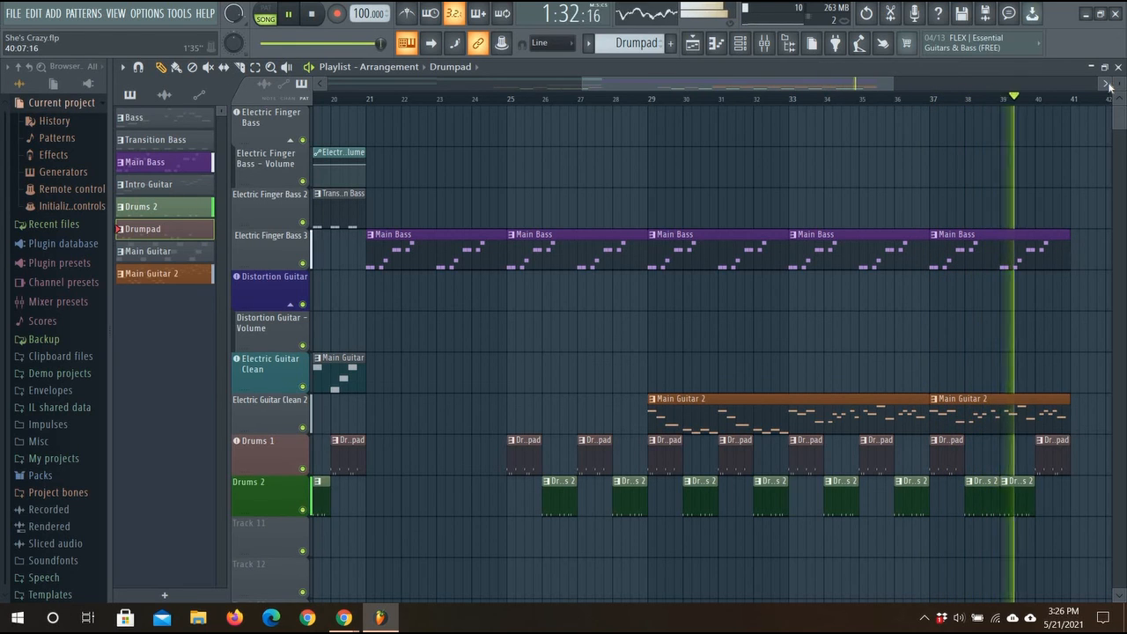
pyautogui.click(1107, 83)
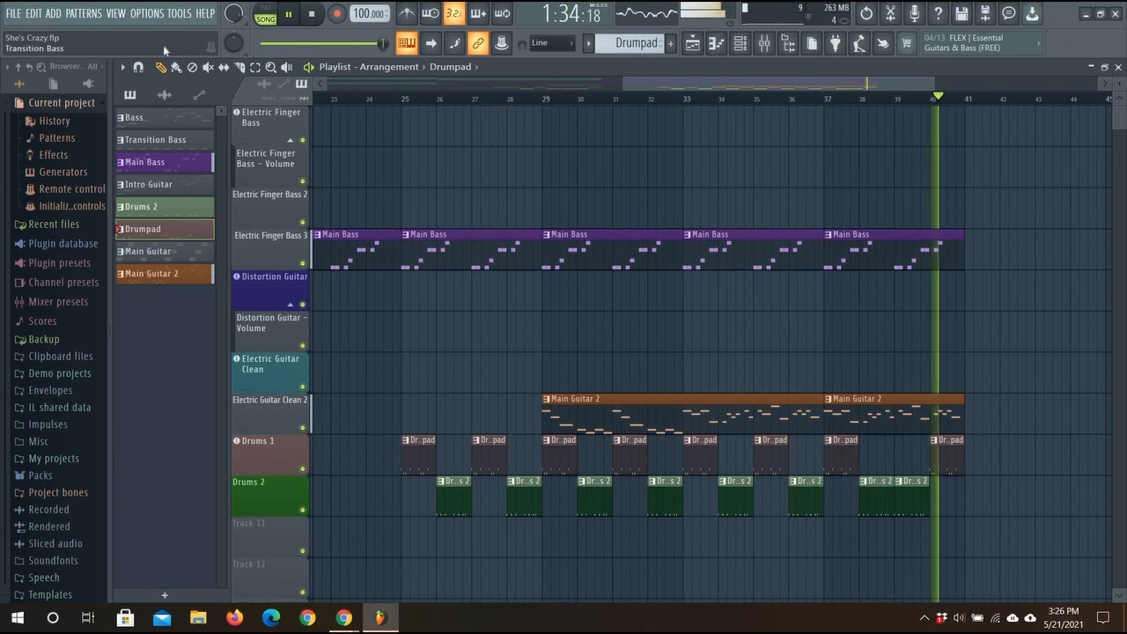
pyautogui.click(288, 15)
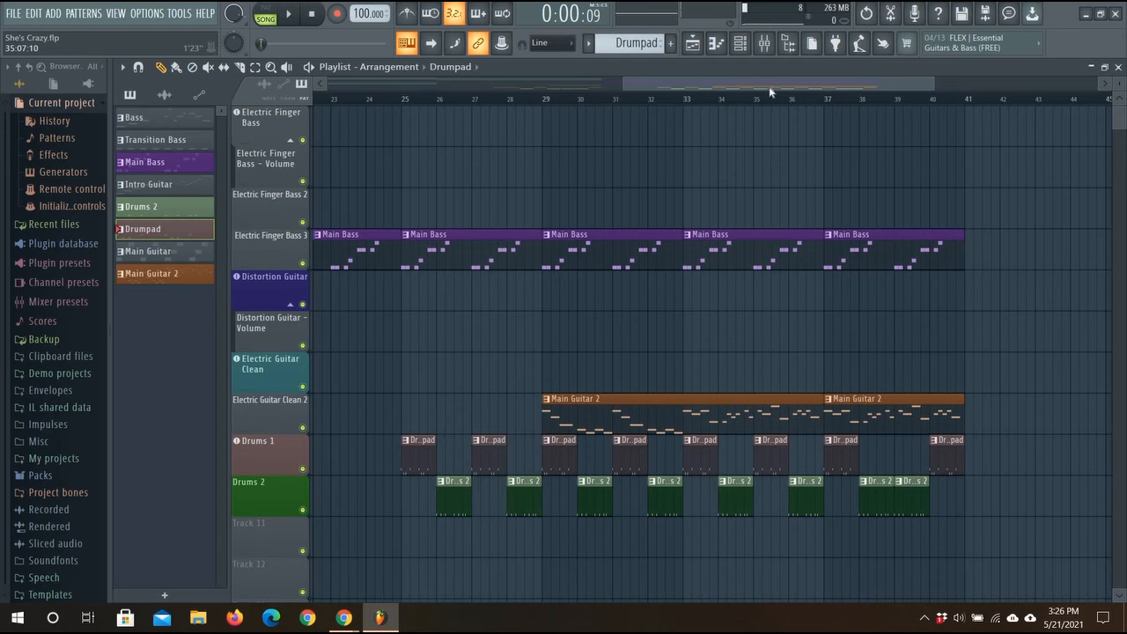
pyautogui.moveTo(769, 86); pyautogui.dragTo(617, 108)
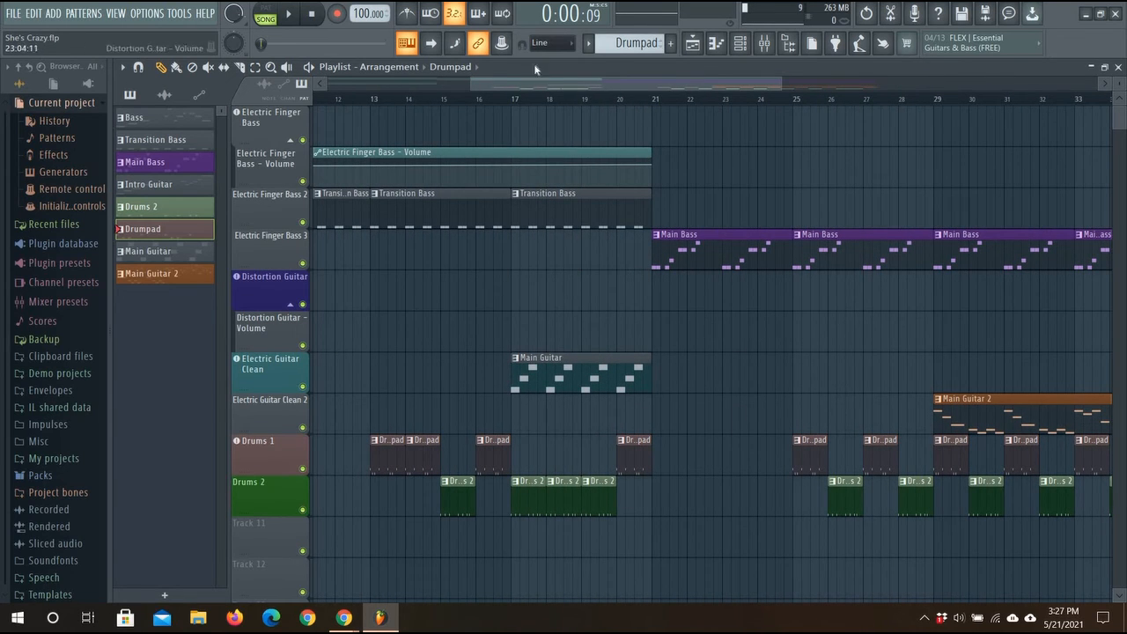
pyautogui.click(741, 49)
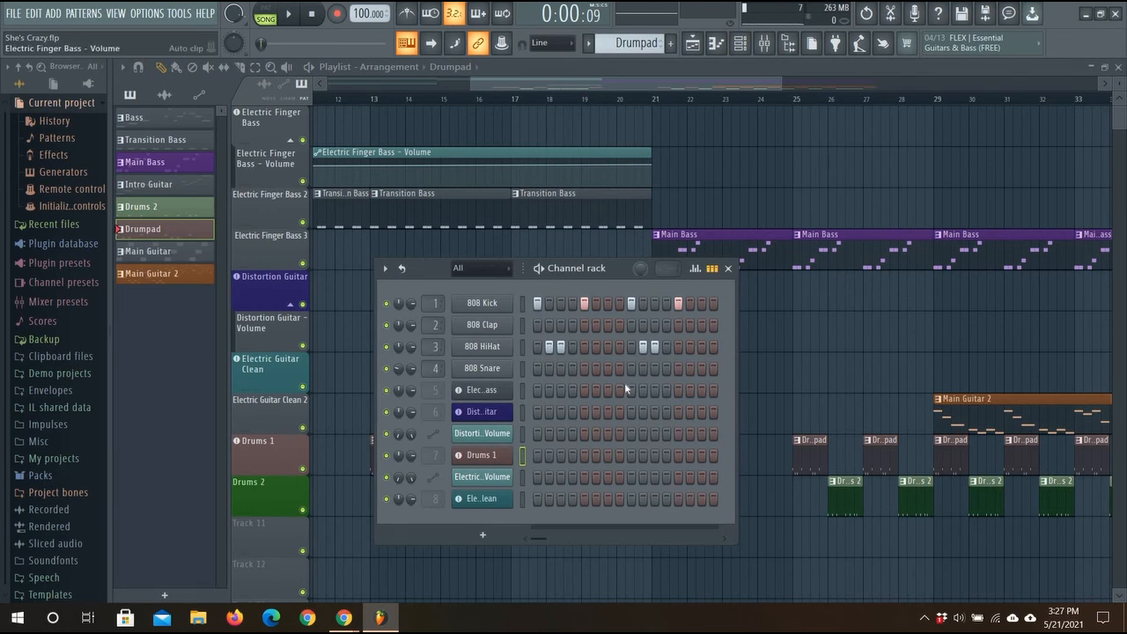
pyautogui.click(728, 267)
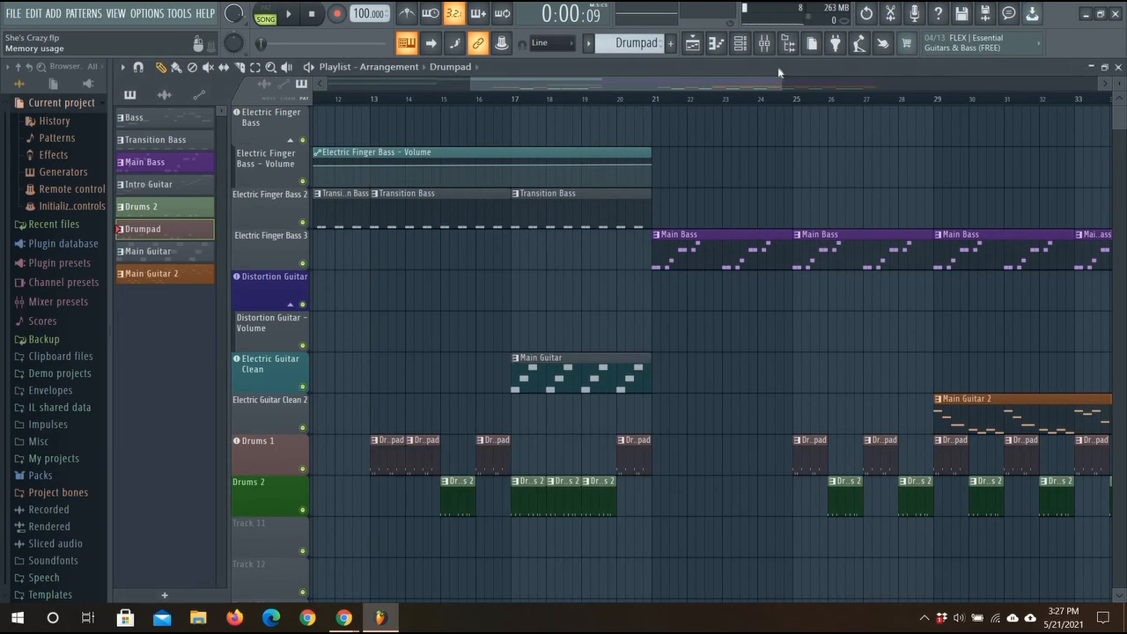
# - Open the mixer and look through the instrument tracks from Kick to Distortion Guitar
pyautogui.click(765, 44)
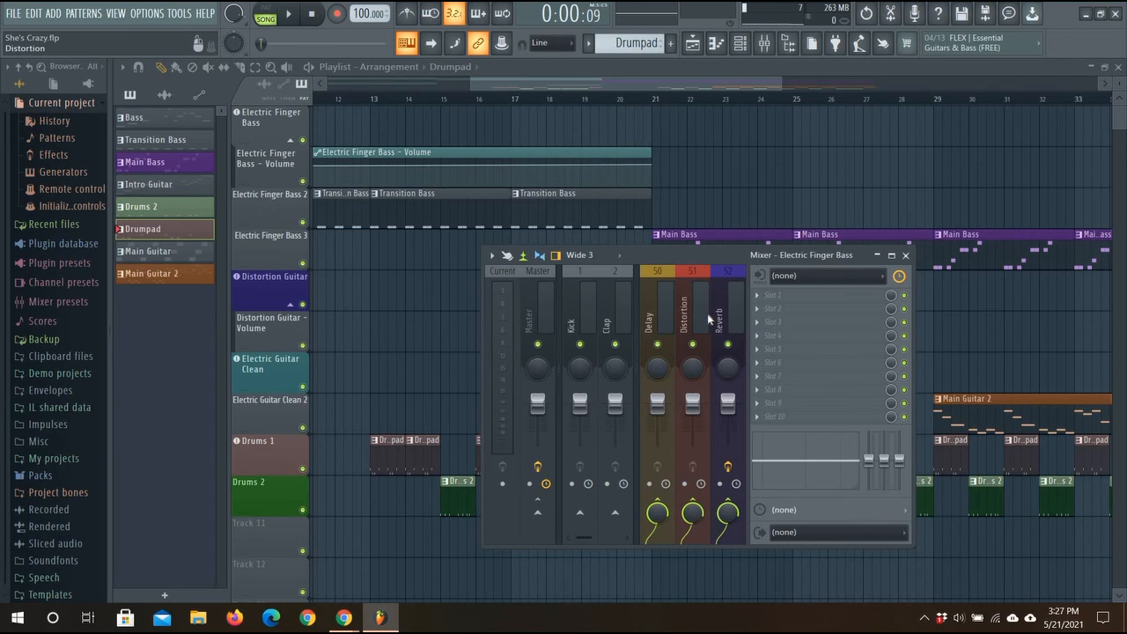
pyautogui.press('Left')
pyautogui.press('Left')
pyautogui.press('Left')
pyautogui.press('Left')
pyautogui.press('Left')
pyautogui.press('Left')
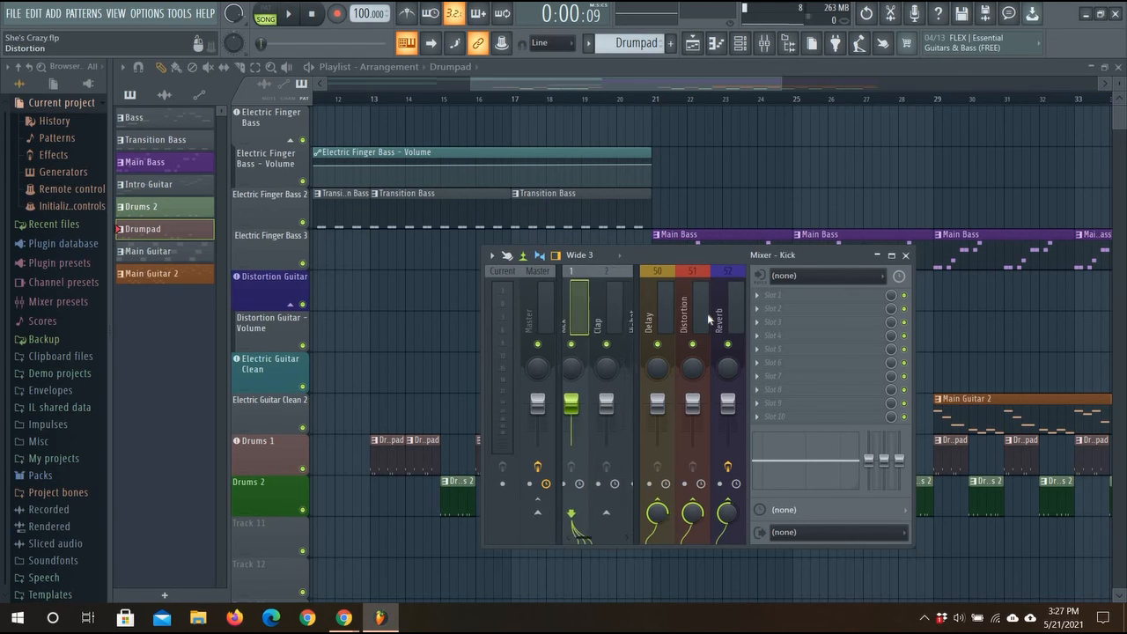
pyautogui.press('Right')
pyautogui.press('Right')
pyautogui.press('Right')
pyautogui.press('Right')
pyautogui.press('Right')
pyautogui.press('Right')
pyautogui.press('Right')
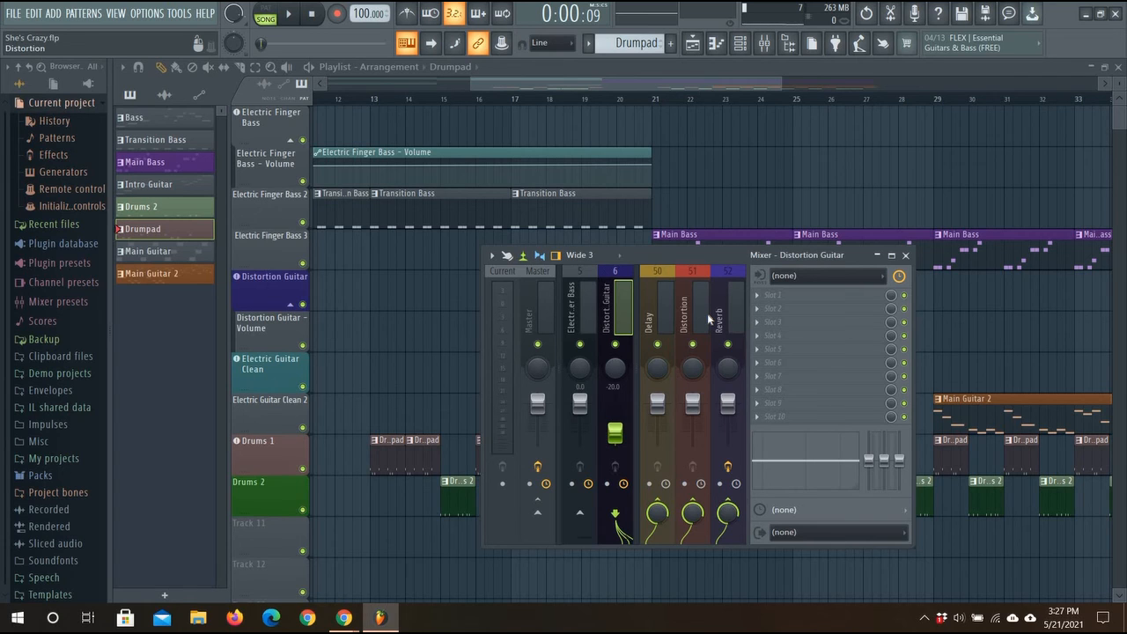
# - Create an automation clip for the volume of the Electric Guitar Clean mixer track
pyautogui.scroll(-1, 708, 313)
pyautogui.scroll(2, 707, 314)
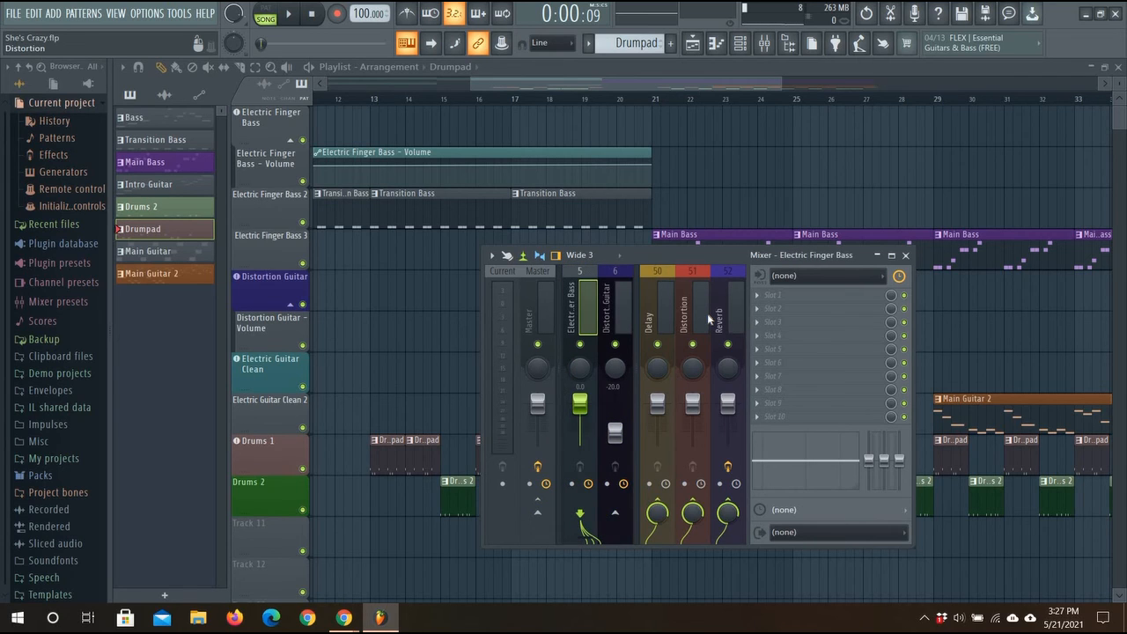
pyautogui.scroll(-2, 707, 314)
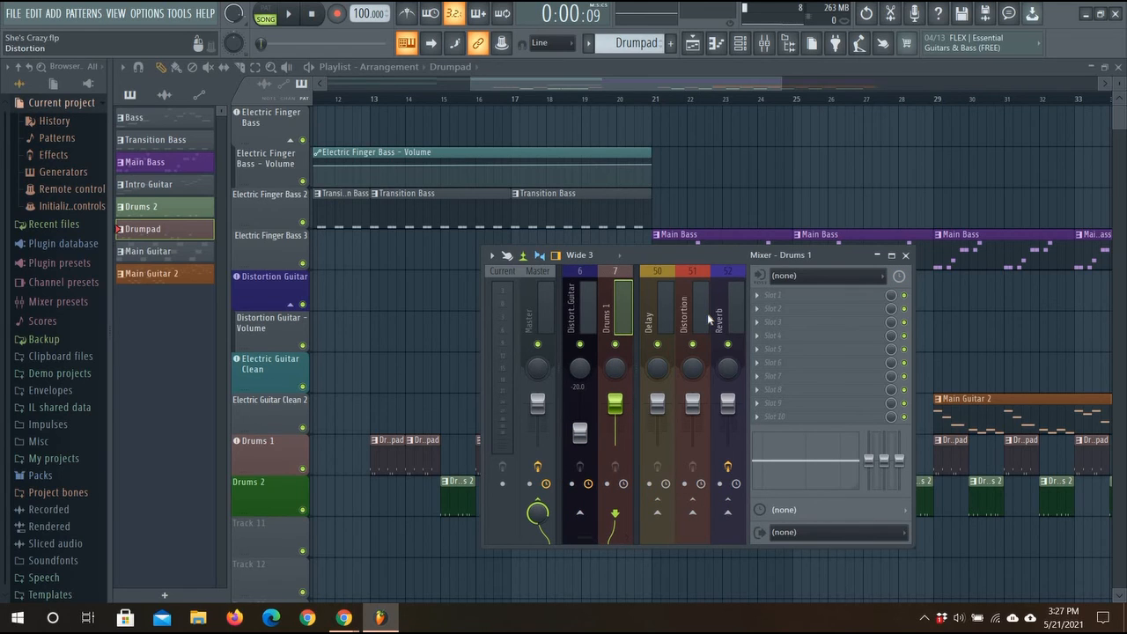
pyautogui.scroll(-2, 707, 314)
pyautogui.scroll(1, 707, 314)
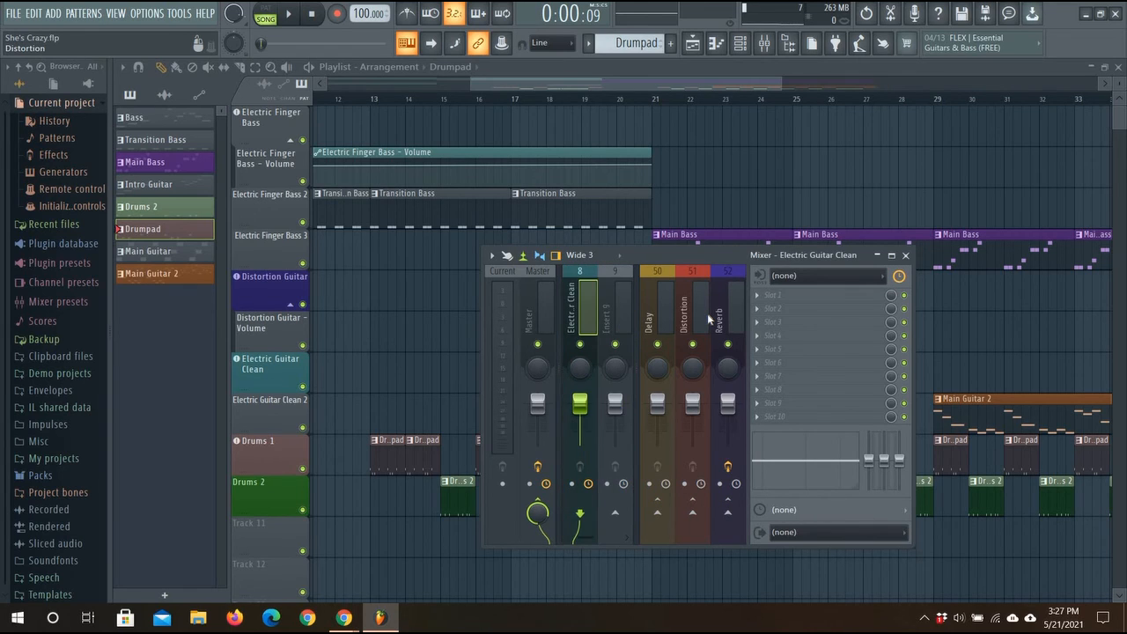
pyautogui.rightClick(581, 409)
pyautogui.click(651, 485)
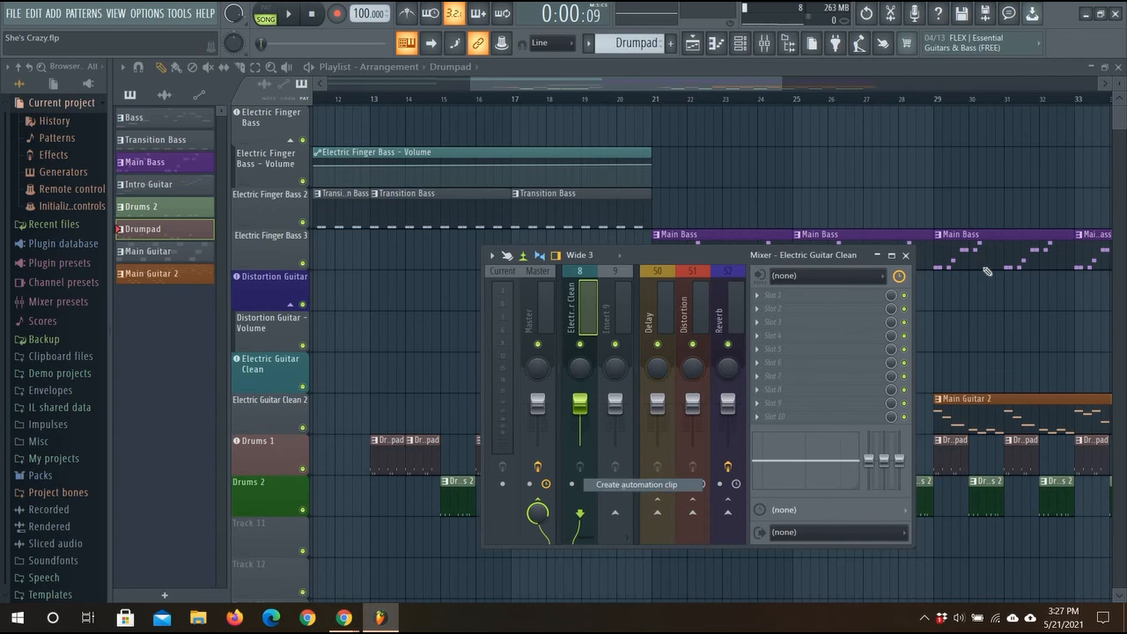
# - Shape a dip in the Electric Guitar Clean volume automation, falling from mid-bar 20 to zero at bar 21 and recovering just after
pyautogui.press('Escape')
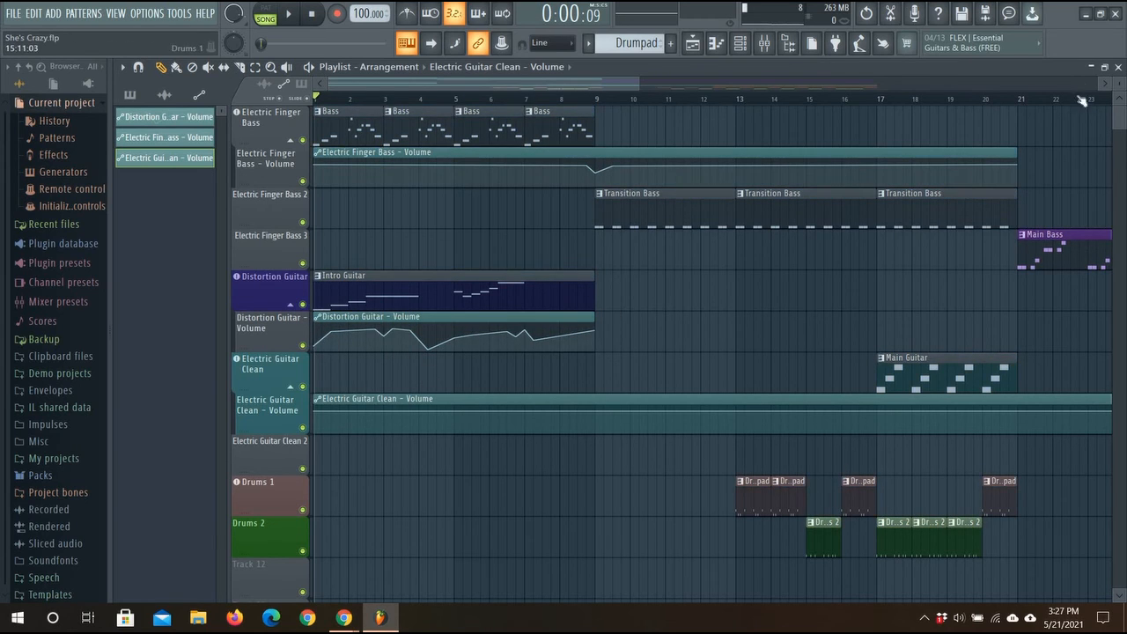
pyautogui.click(1106, 84)
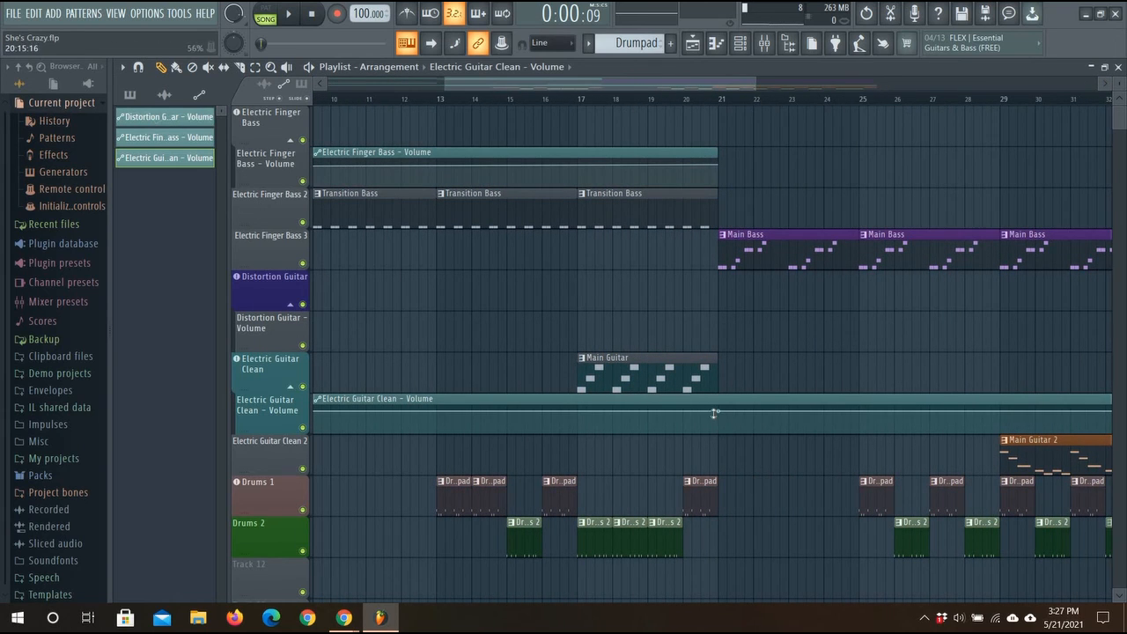
pyautogui.scroll(3, 712, 421)
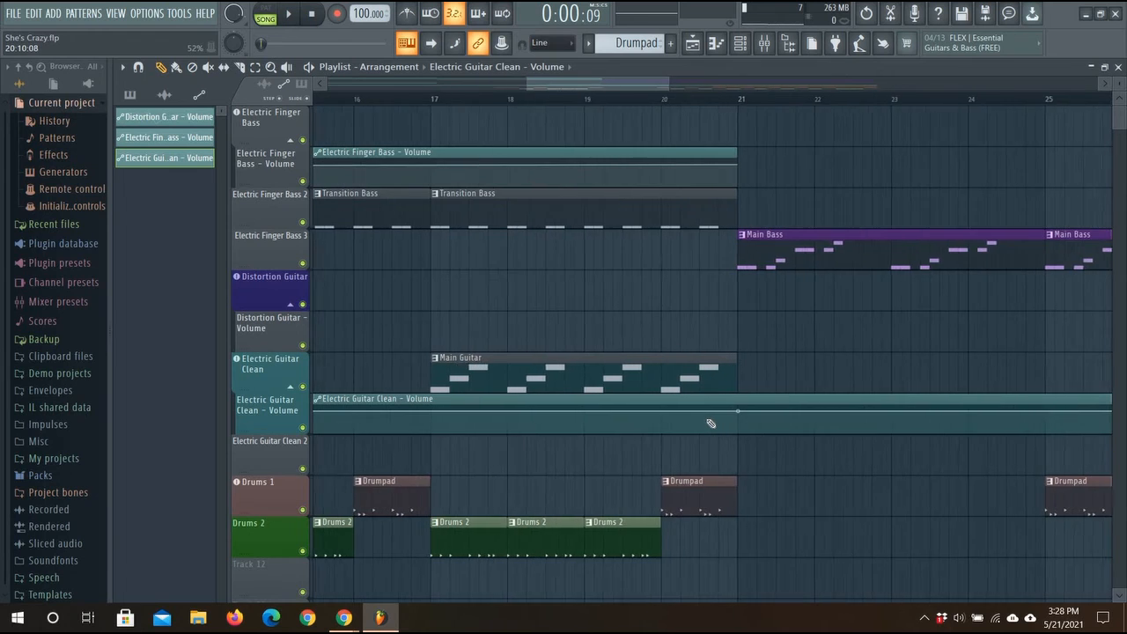
pyautogui.scroll(5, 711, 423)
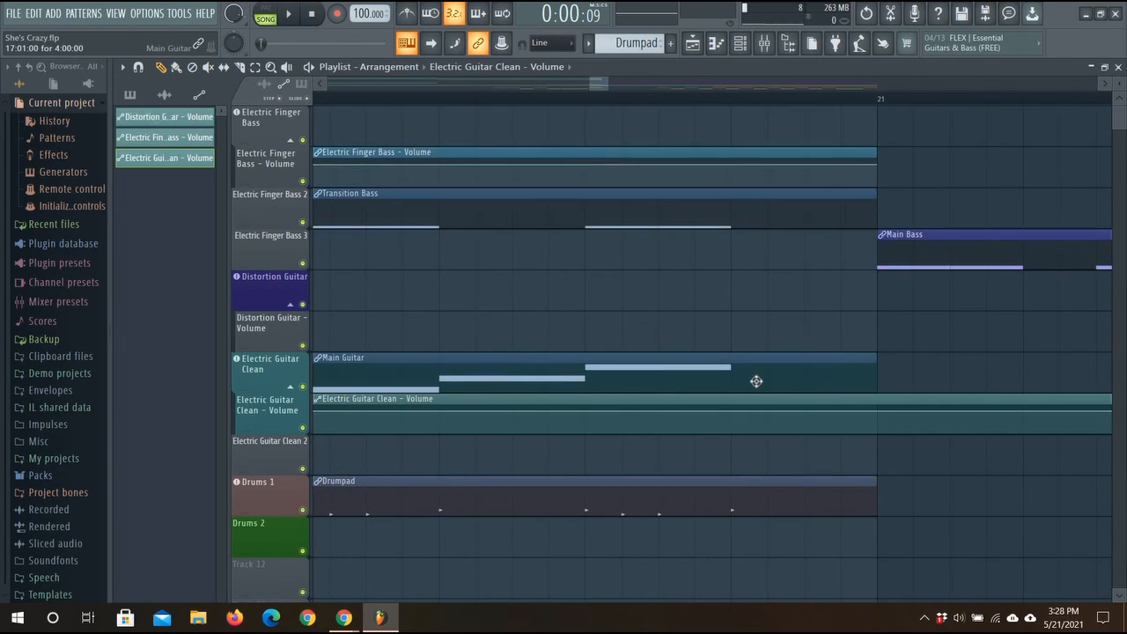
pyautogui.scroll(-3, 755, 380)
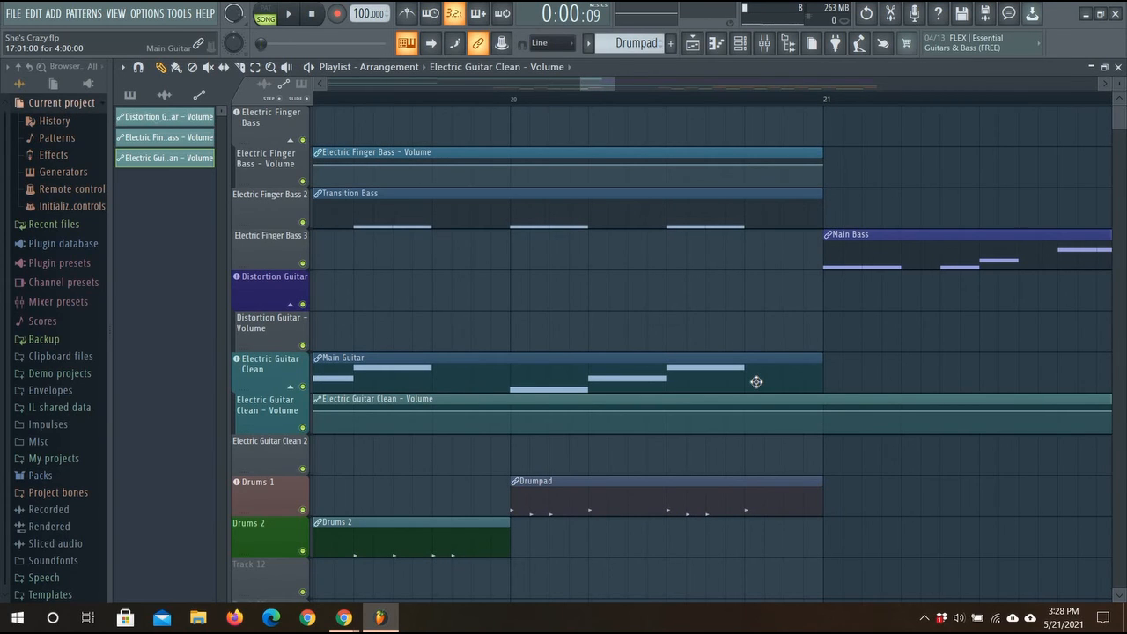
pyautogui.scroll(2, 755, 381)
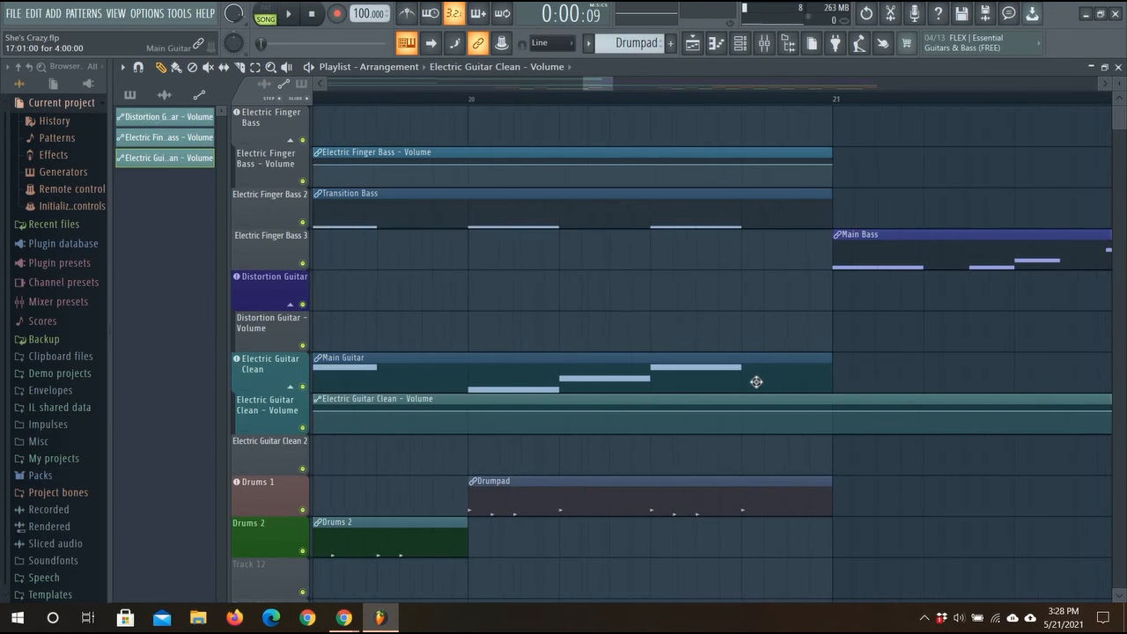
pyautogui.rightClick(631, 412)
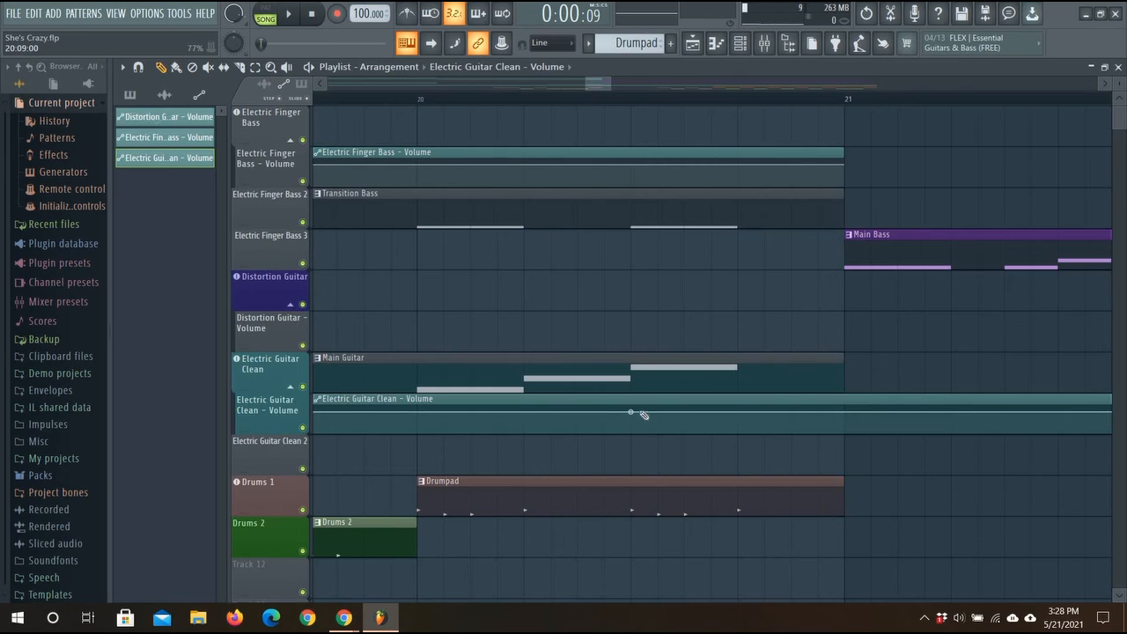
pyautogui.rightClick(952, 412)
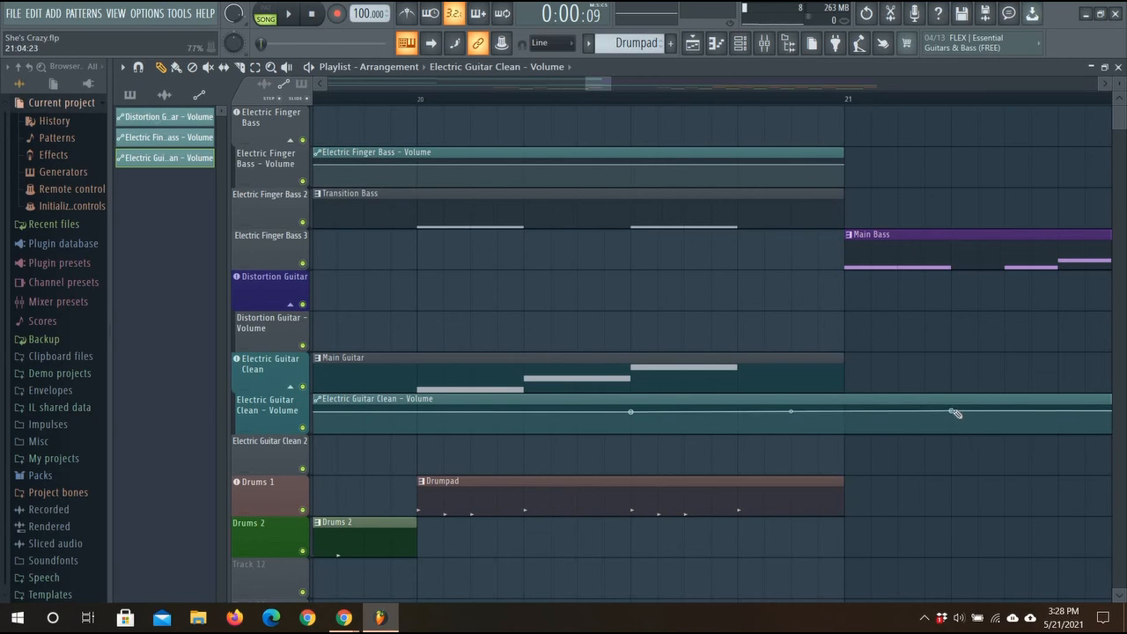
pyautogui.moveTo(954, 411); pyautogui.dragTo(954, 411)
pyautogui.moveTo(845, 412); pyautogui.dragTo(847, 434)
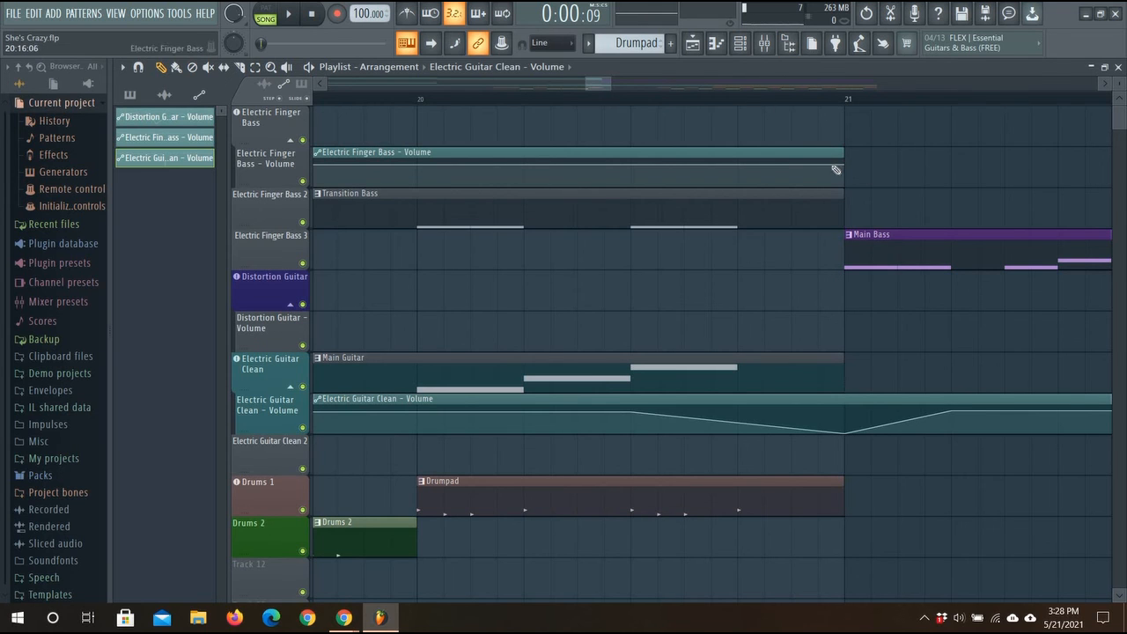
# - Create a second automation clip for the volume of the Electric Finger Bass mixer track and close the mixer
pyautogui.scroll(-5, 832, 167)
pyautogui.scroll(-2, 1022, 121)
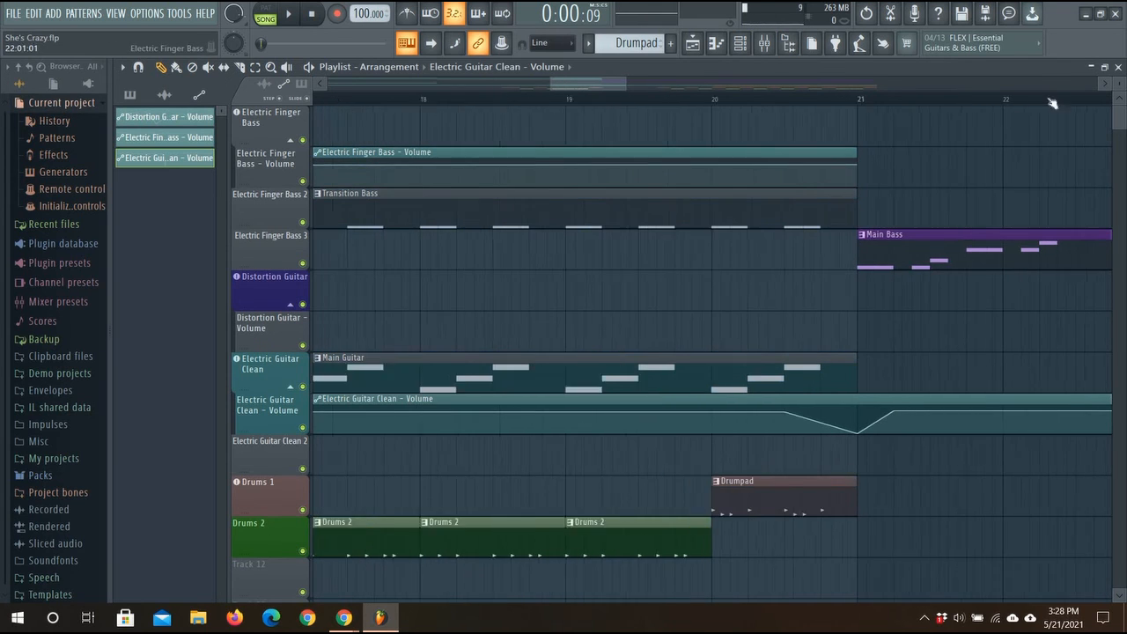
pyautogui.click(1103, 85)
pyautogui.click(1103, 85)
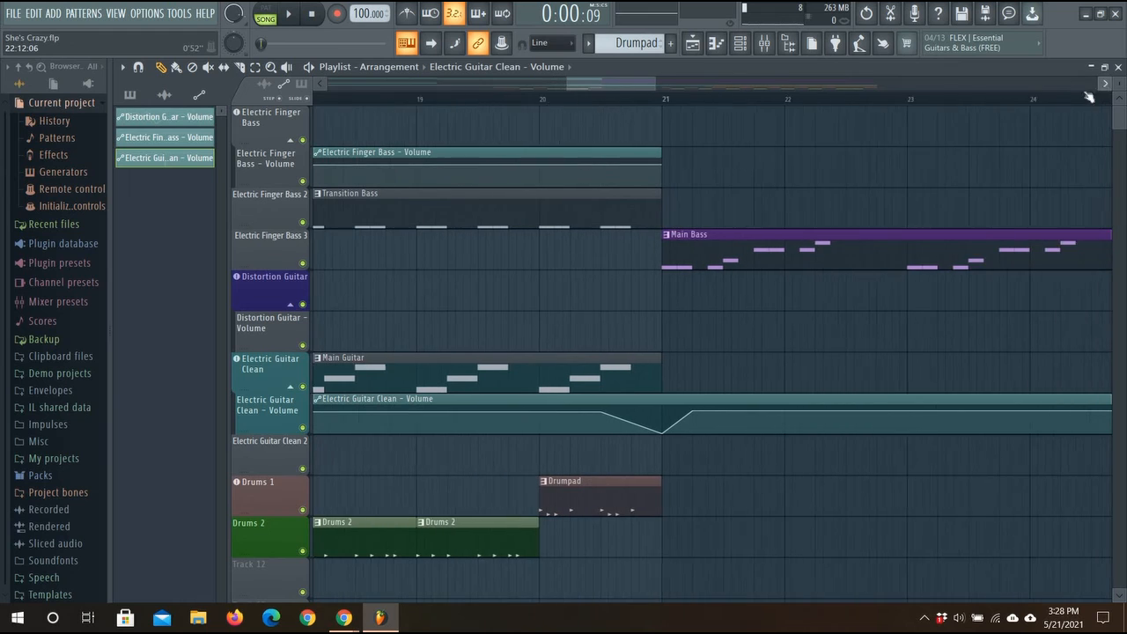
pyautogui.click(767, 48)
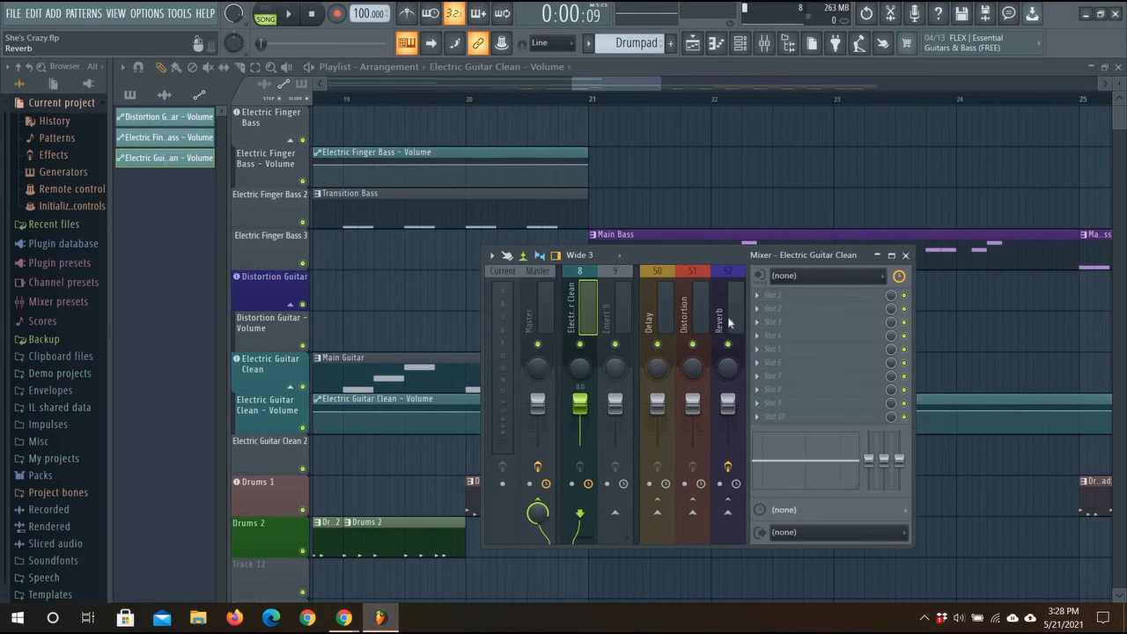
pyautogui.press('Left')
pyautogui.press('Left')
pyautogui.press('Left')
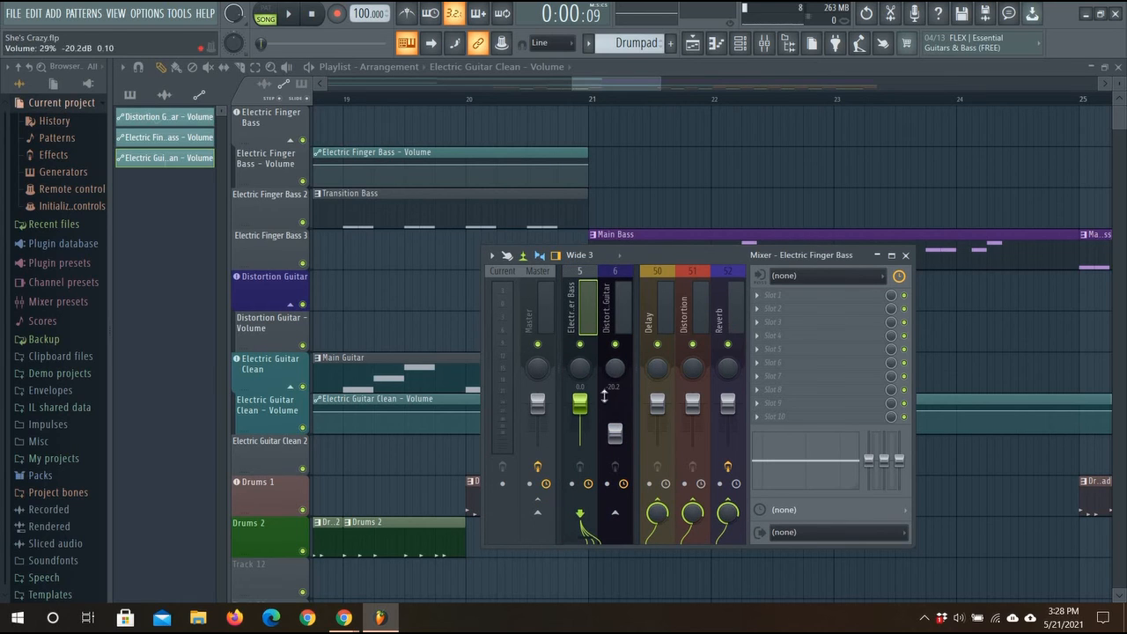
pyautogui.rightClick(582, 403)
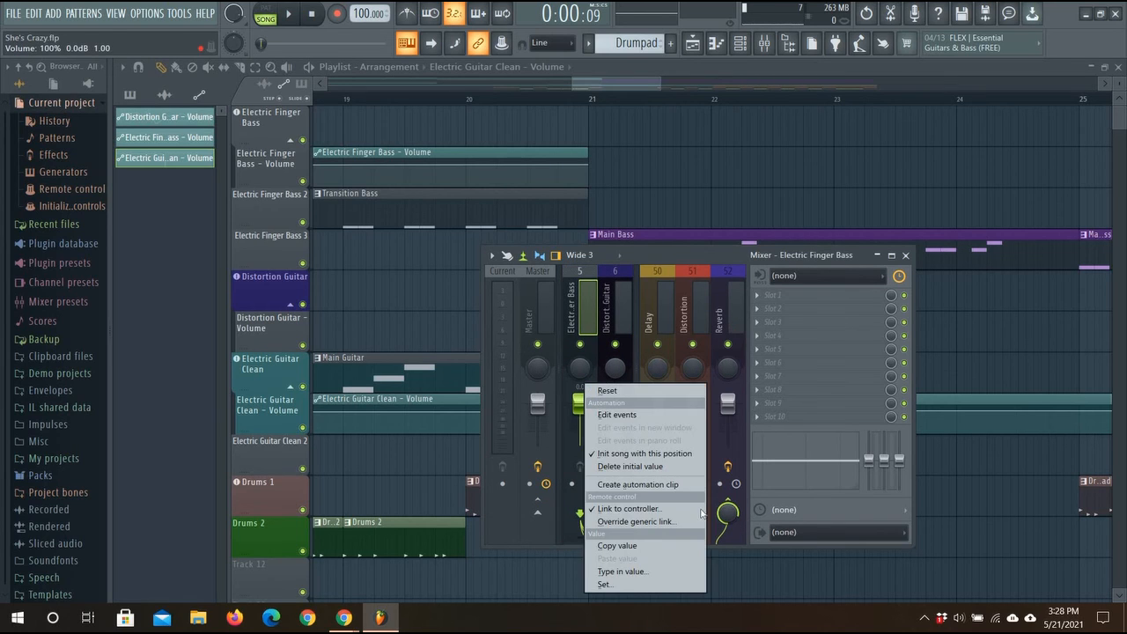
pyautogui.click(656, 487)
pyautogui.click(907, 255)
# - Compare the two Electric Finger Bass volume clips with the bass and guitar clips around bar 21
pyautogui.scroll(-3, 967, 349)
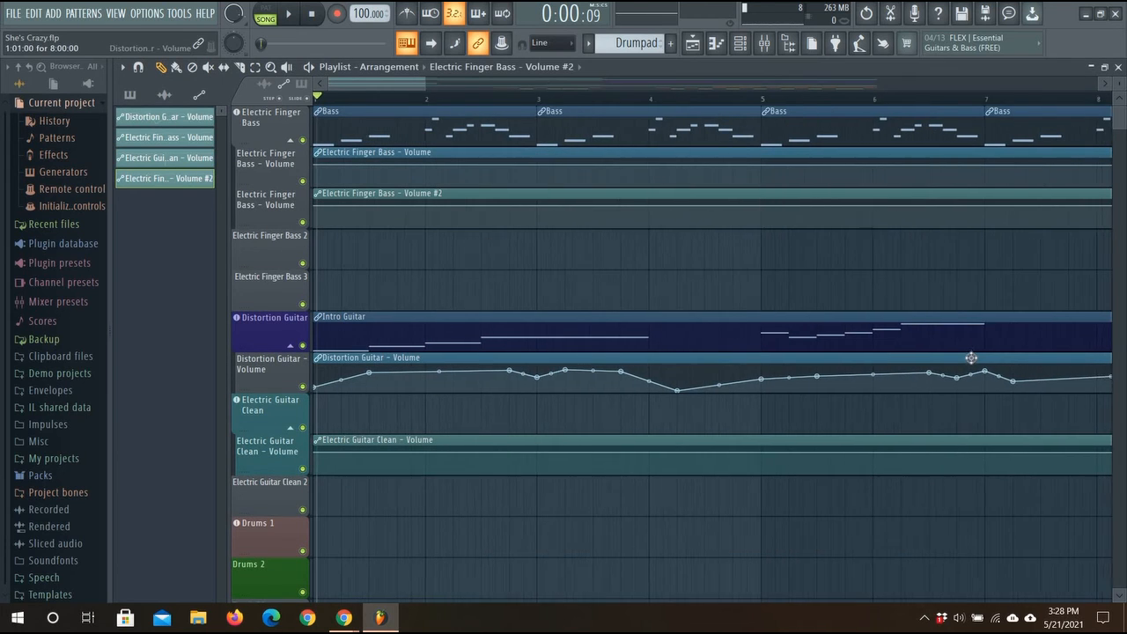
pyautogui.scroll(-3, 967, 350)
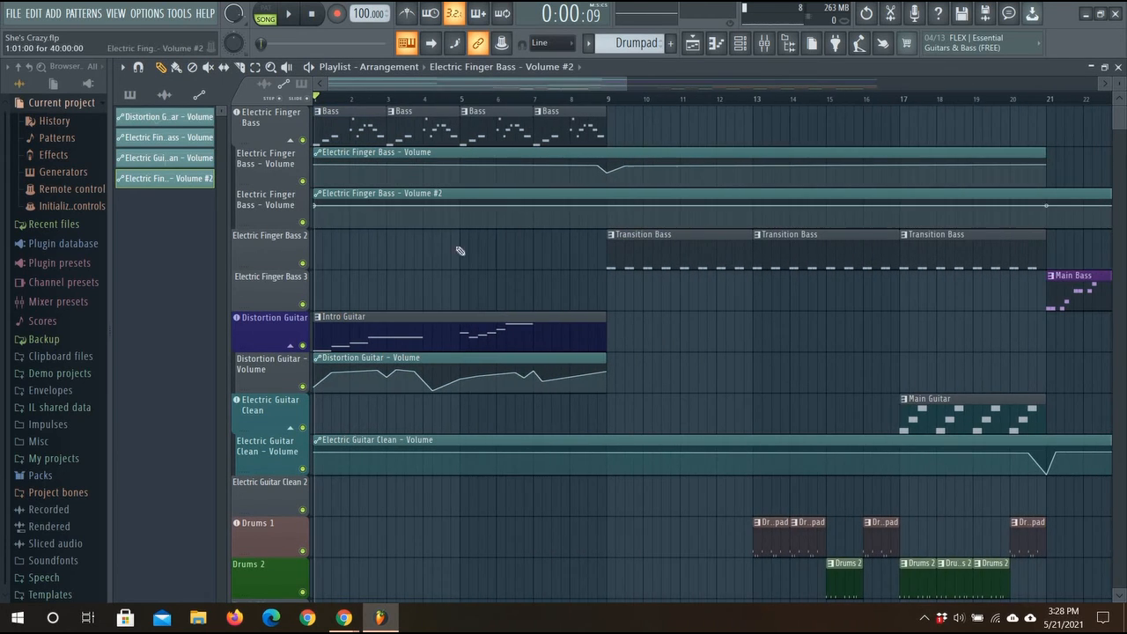
pyautogui.moveTo(567, 87); pyautogui.dragTo(730, 81)
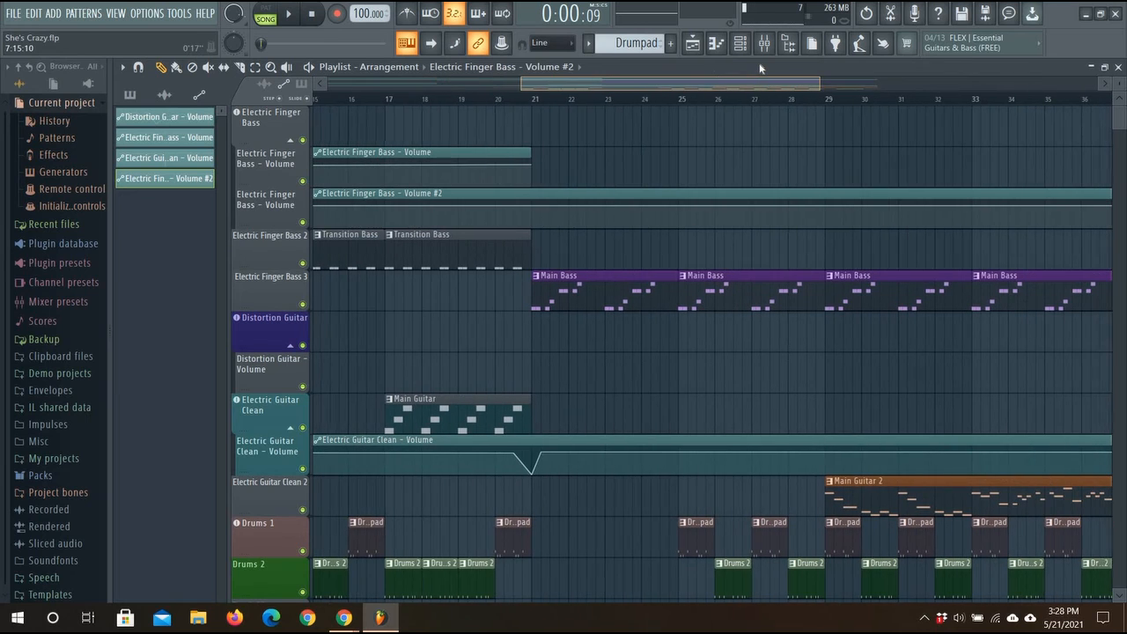
pyautogui.scroll(5, 692, 114)
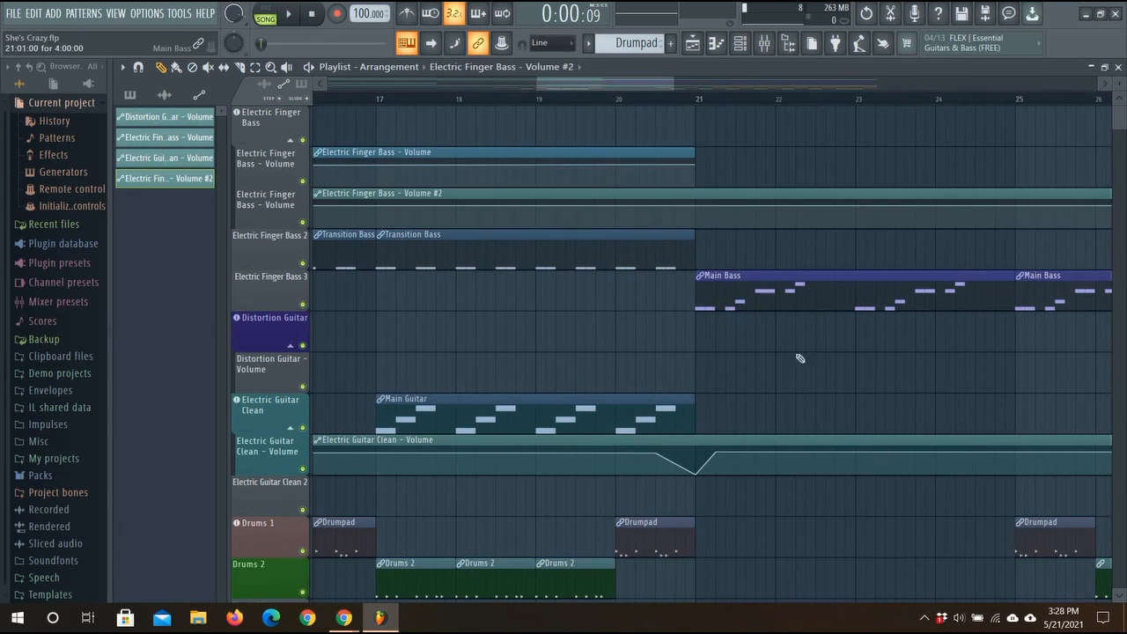
pyautogui.scroll(-3, 684, 188)
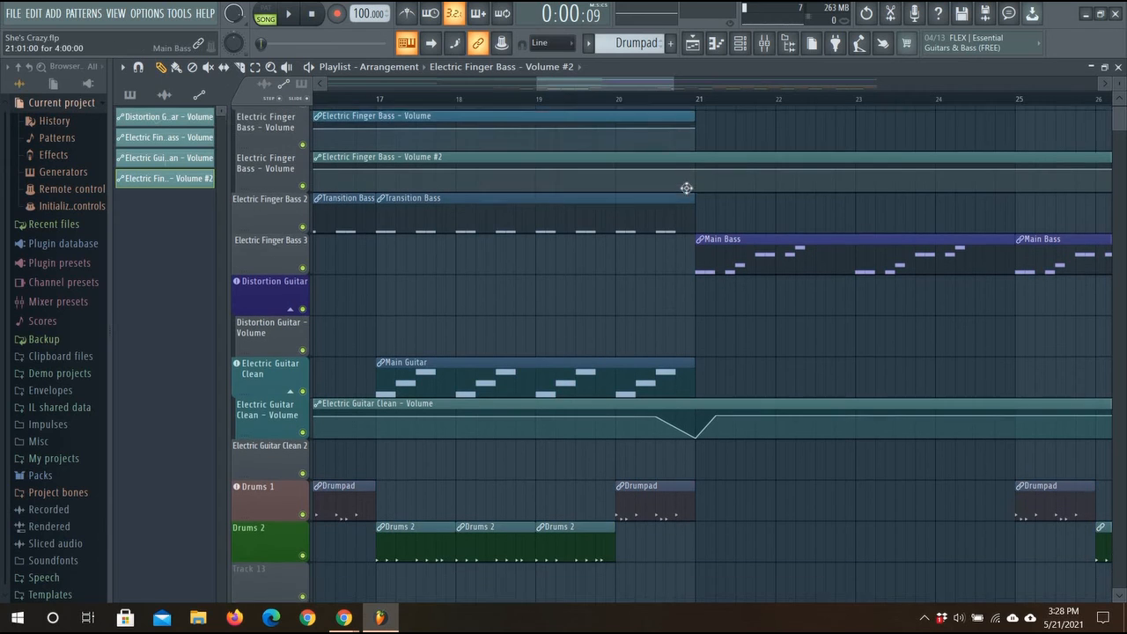
pyautogui.scroll(3, 695, 204)
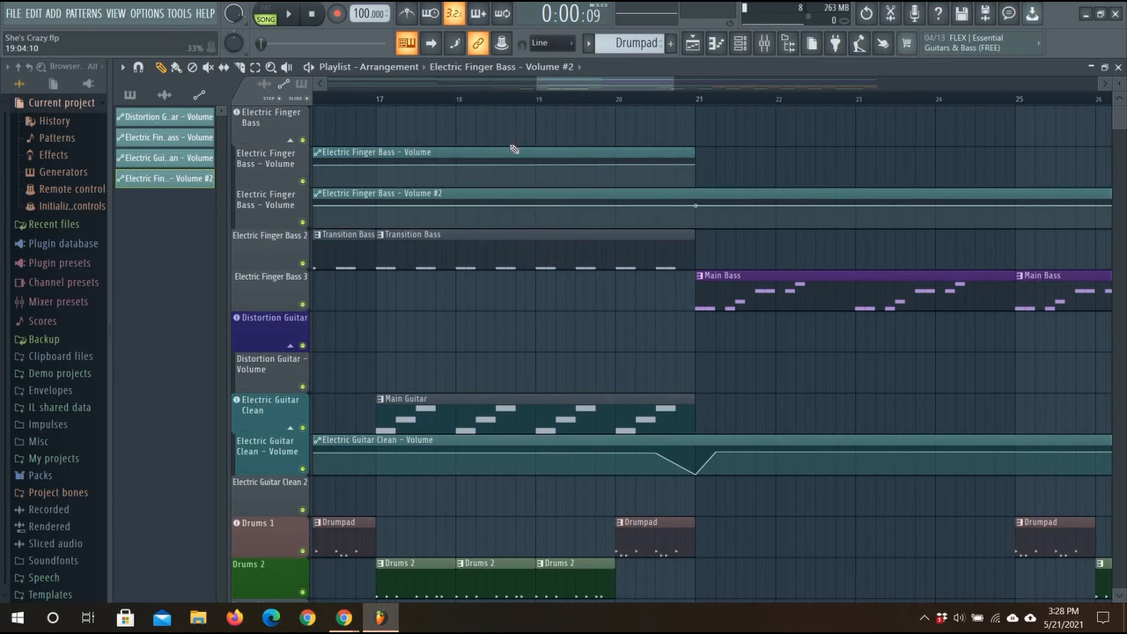
pyautogui.scroll(-1, 633, 154)
pyautogui.scroll(-5, 633, 152)
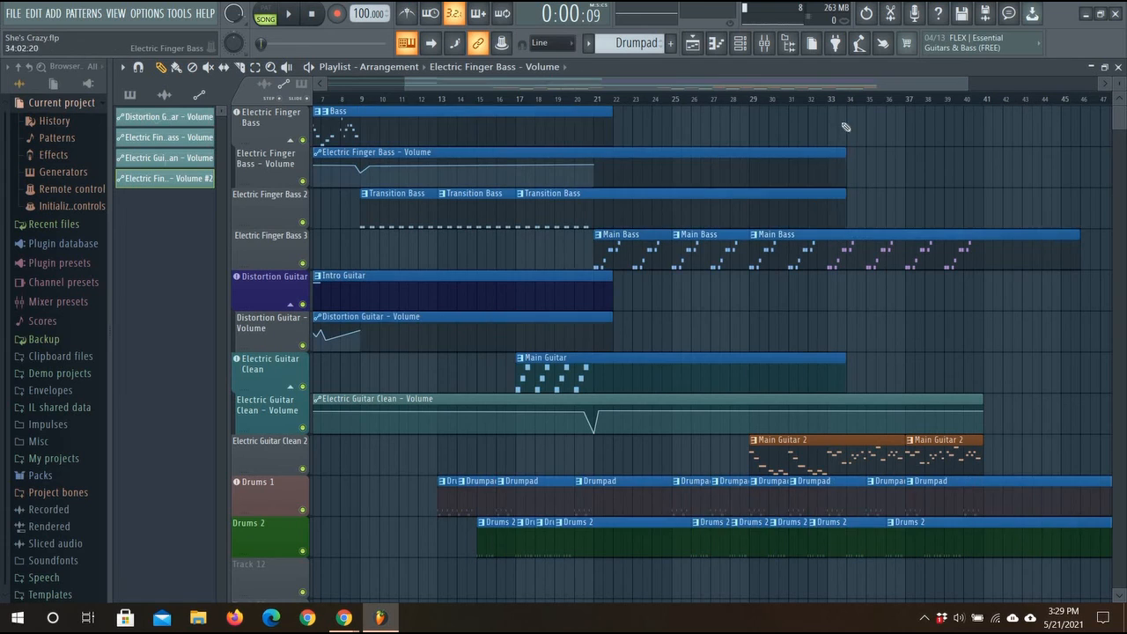
# - Undo the stretching of the grouped clips and extend the original Electric Finger Bass volume clip past bar 21
pyautogui.hotkey('ctrl', 'z')
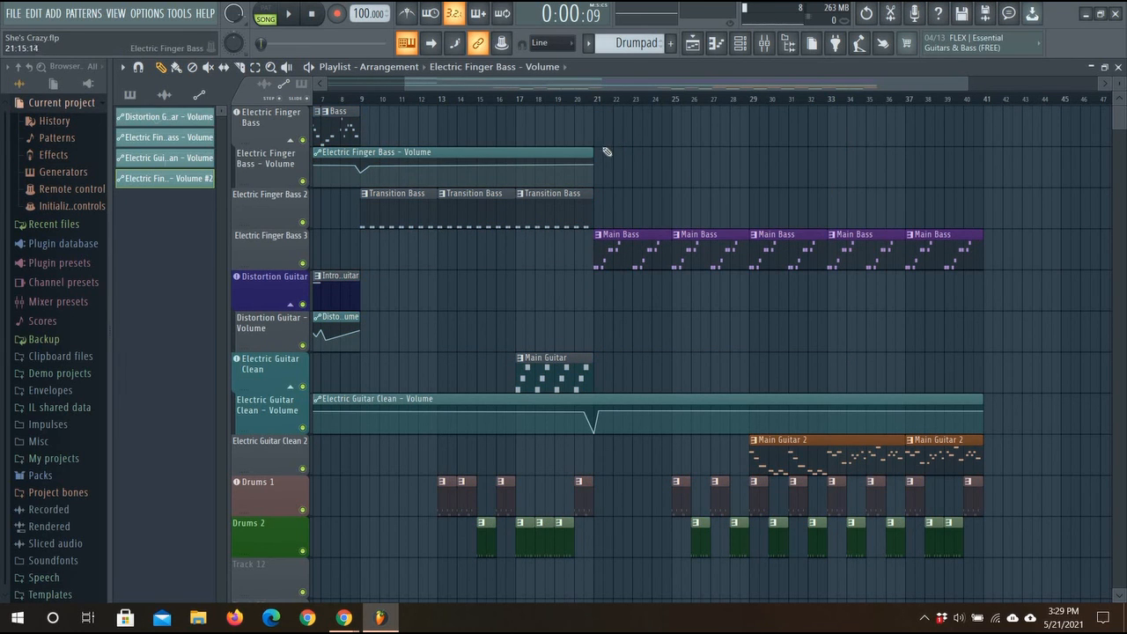
pyautogui.moveTo(594, 151)
pyautogui.mouseDown()
pyautogui.moveTo(756, 153)
pyautogui.moveTo(596, 149)
pyautogui.mouseUp()
pyautogui.click(701, 176)
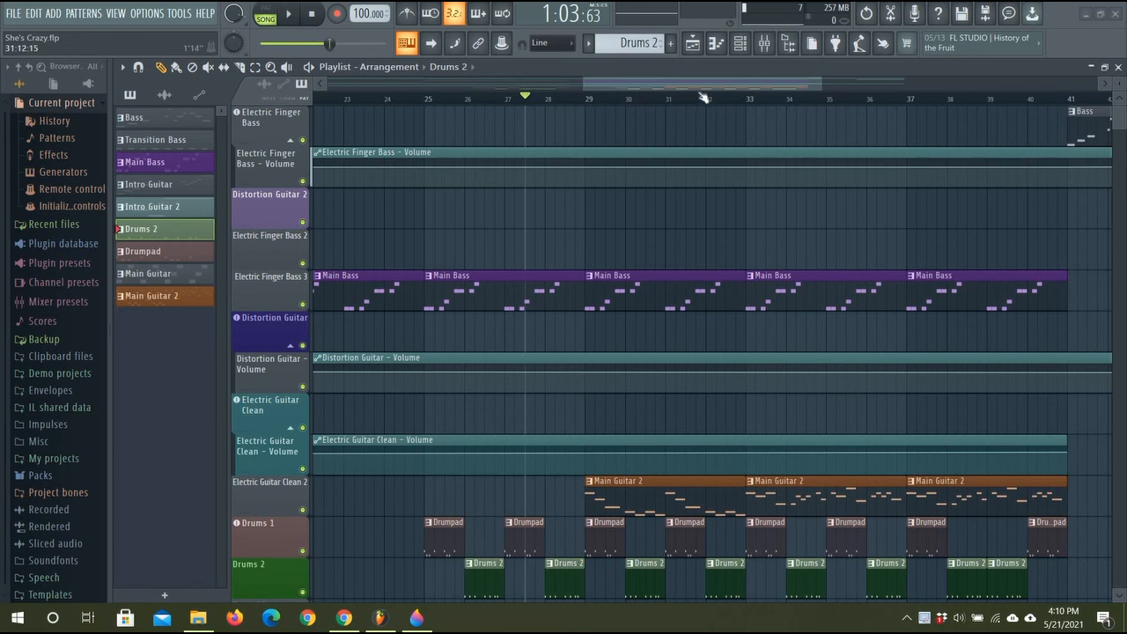
# - Review the whole arrangement from bar 1 to bar 48, including the volume automation dips and the closing Bass and Intro Guitar 2 clips
pyautogui.moveTo(676, 86); pyautogui.dragTo(397, 145)
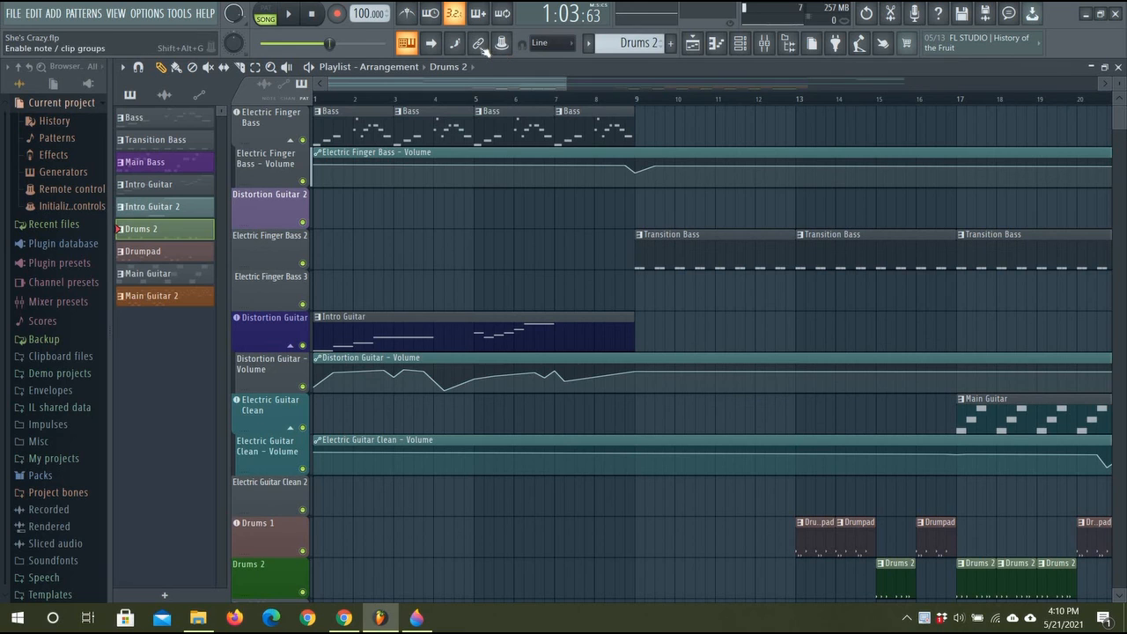
pyautogui.click(478, 46)
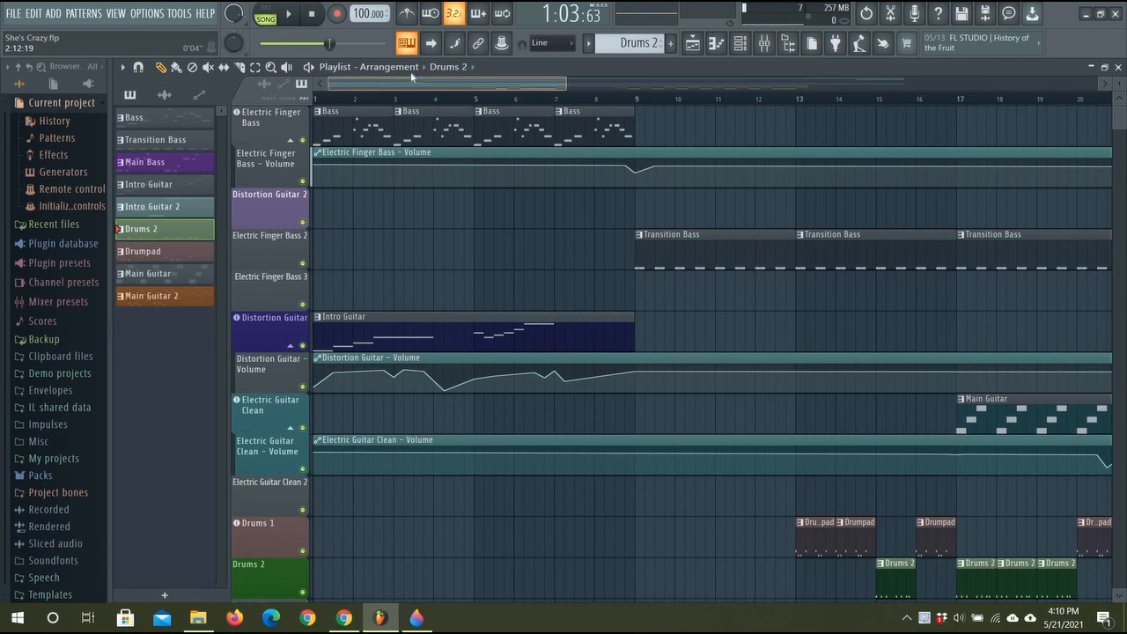
pyautogui.moveTo(410, 72); pyautogui.dragTo(562, 62)
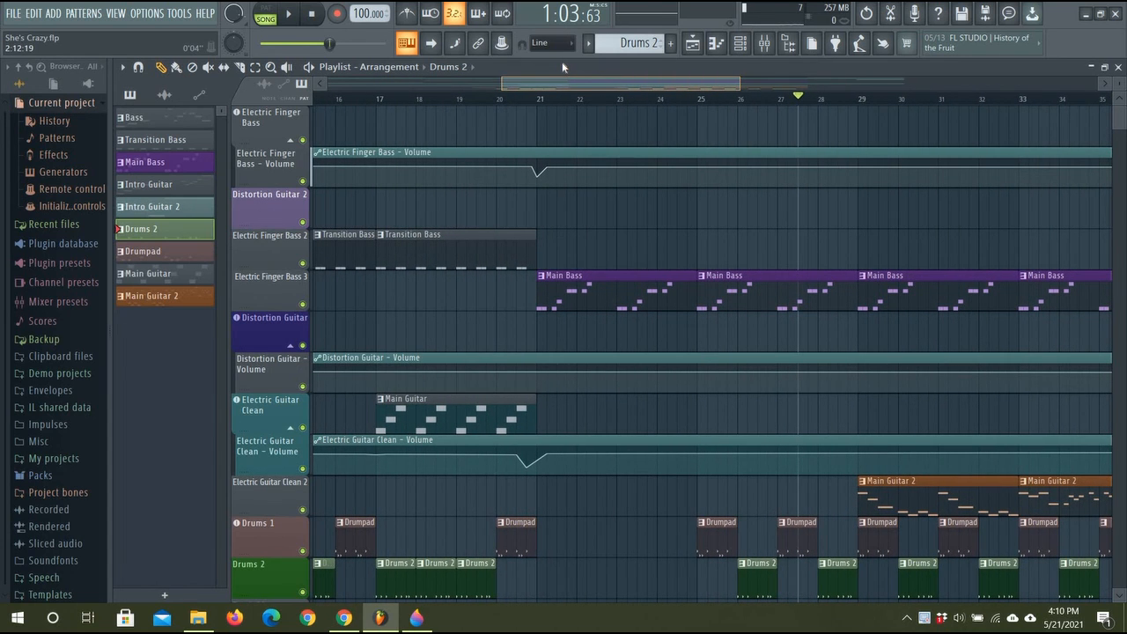
pyautogui.moveTo(564, 64)
pyautogui.mouseDown()
pyautogui.moveTo(586, 66)
pyautogui.moveTo(565, 67)
pyautogui.mouseUp()
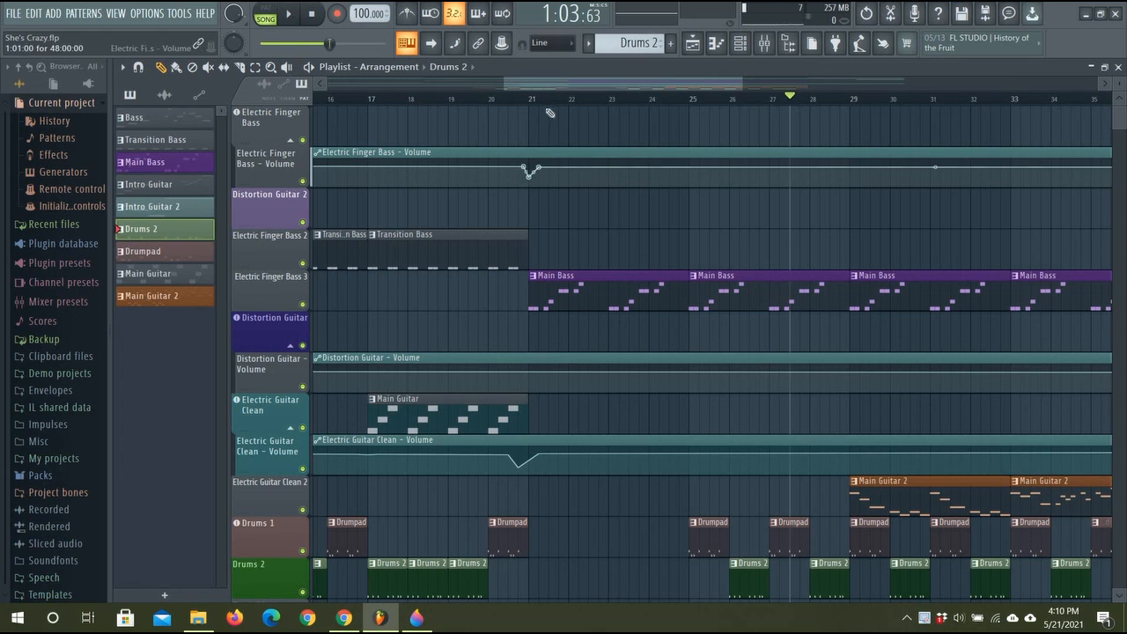
pyautogui.moveTo(606, 87); pyautogui.dragTo(779, 80)
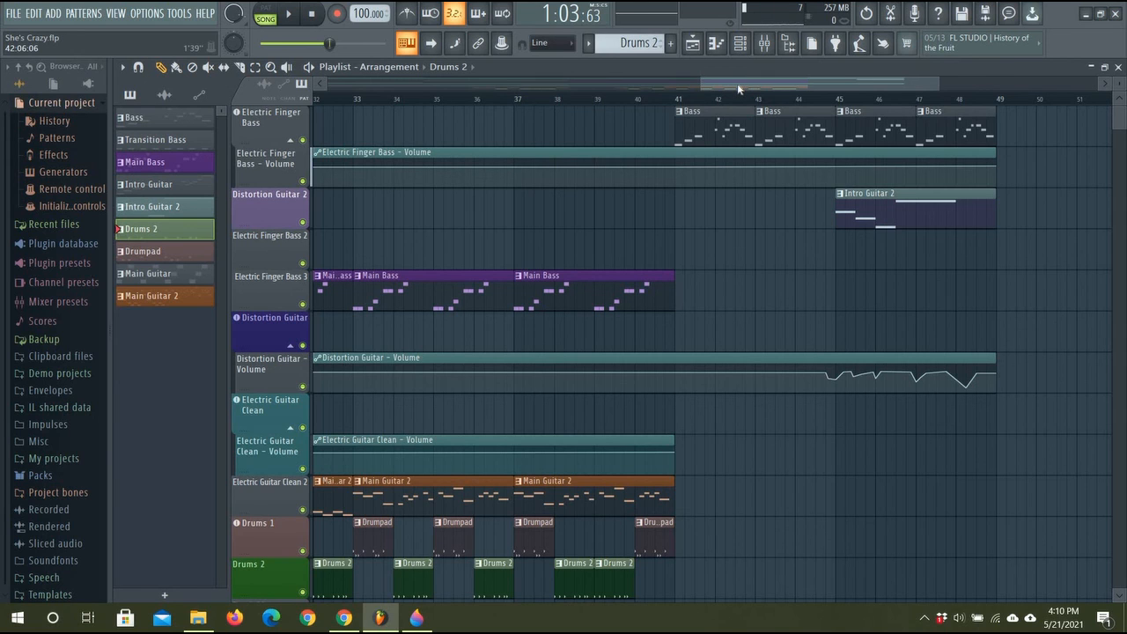
pyautogui.moveTo(737, 88); pyautogui.dragTo(370, 123)
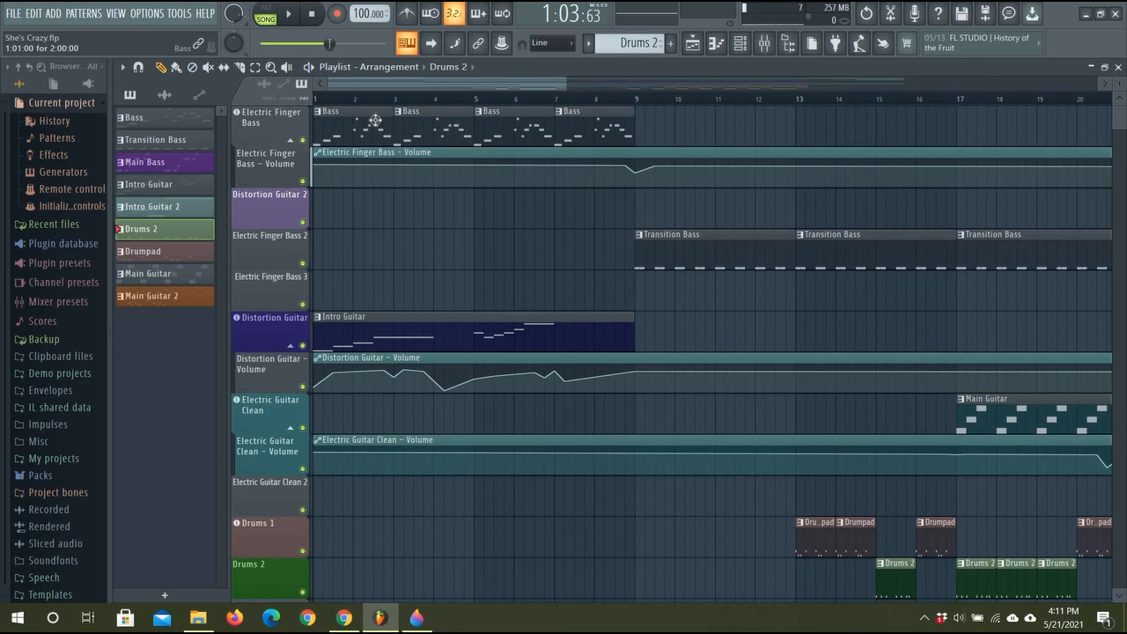
# - Play the finished song from the beginning through bar 48, following the playhead, and stop playback
pyautogui.click(324, 98)
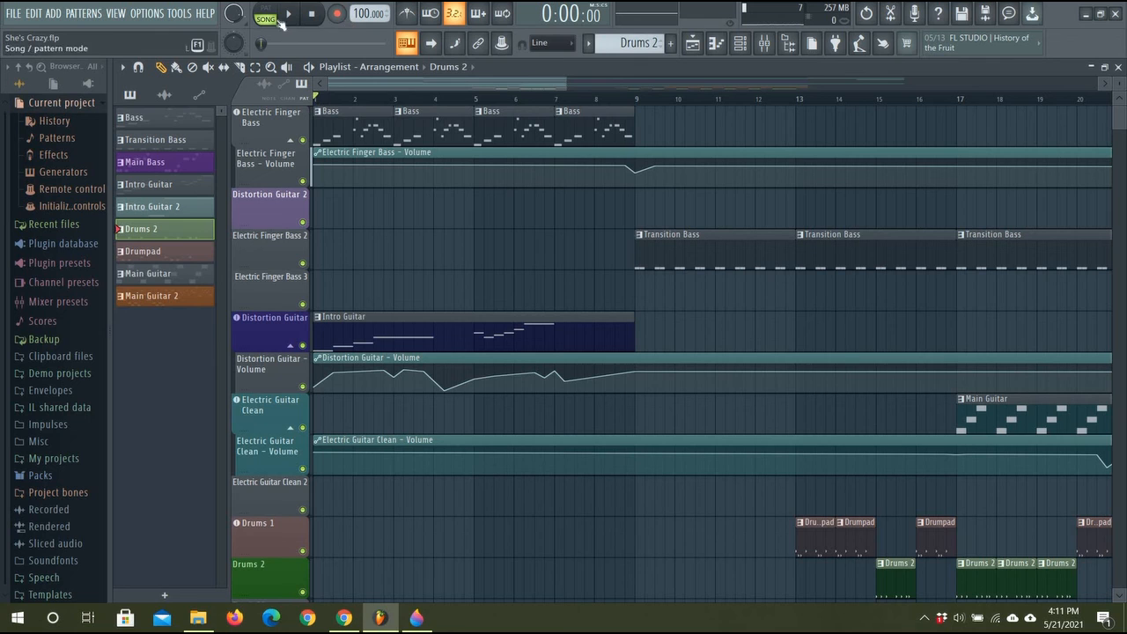
pyautogui.press('space')
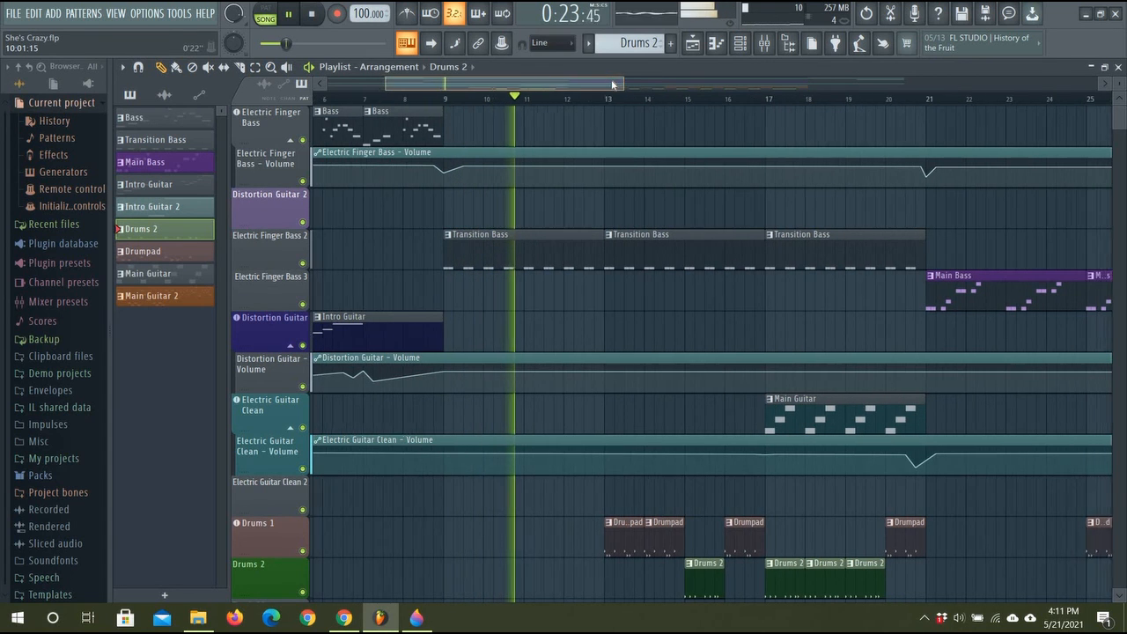
pyautogui.scroll(-1, 678, 164)
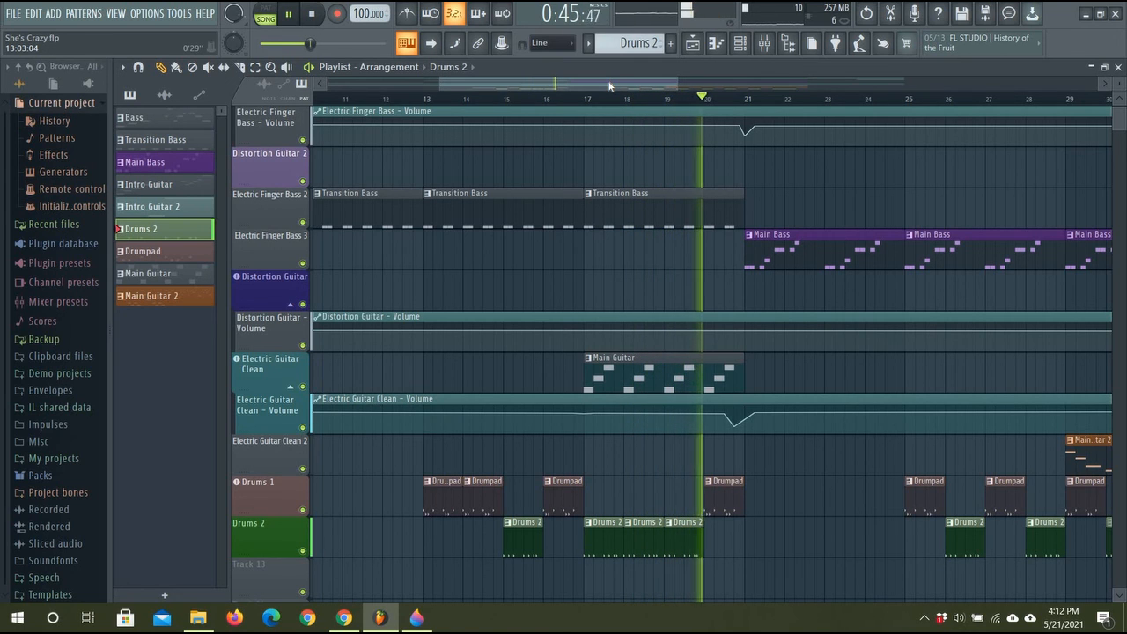
pyautogui.moveTo(609, 85); pyautogui.dragTo(653, 102)
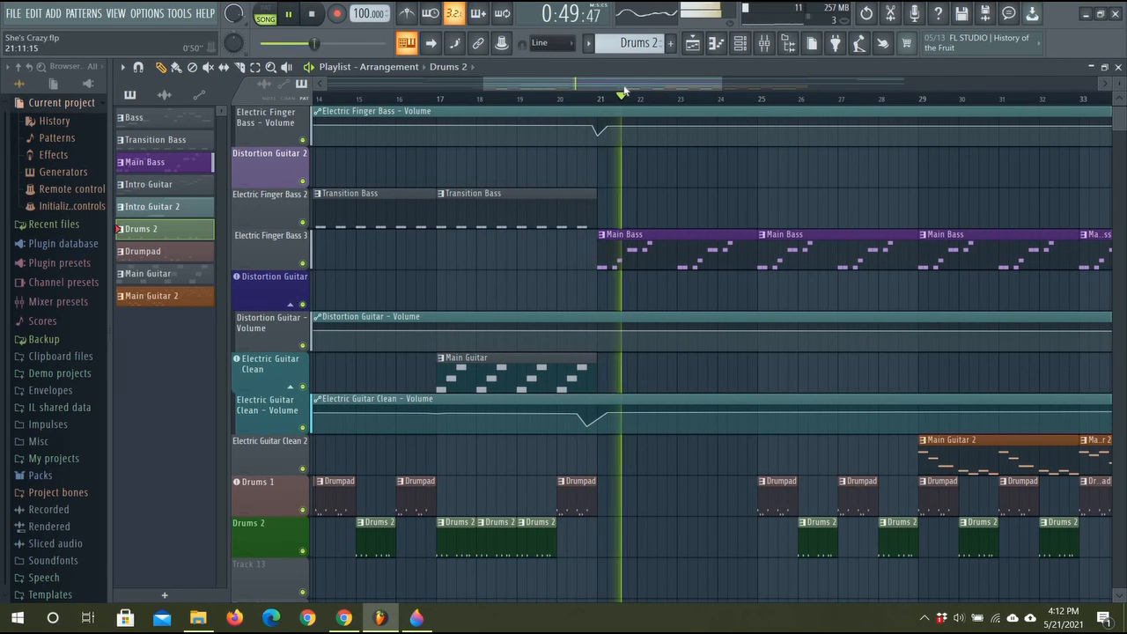
pyautogui.moveTo(653, 92); pyautogui.dragTo(671, 89)
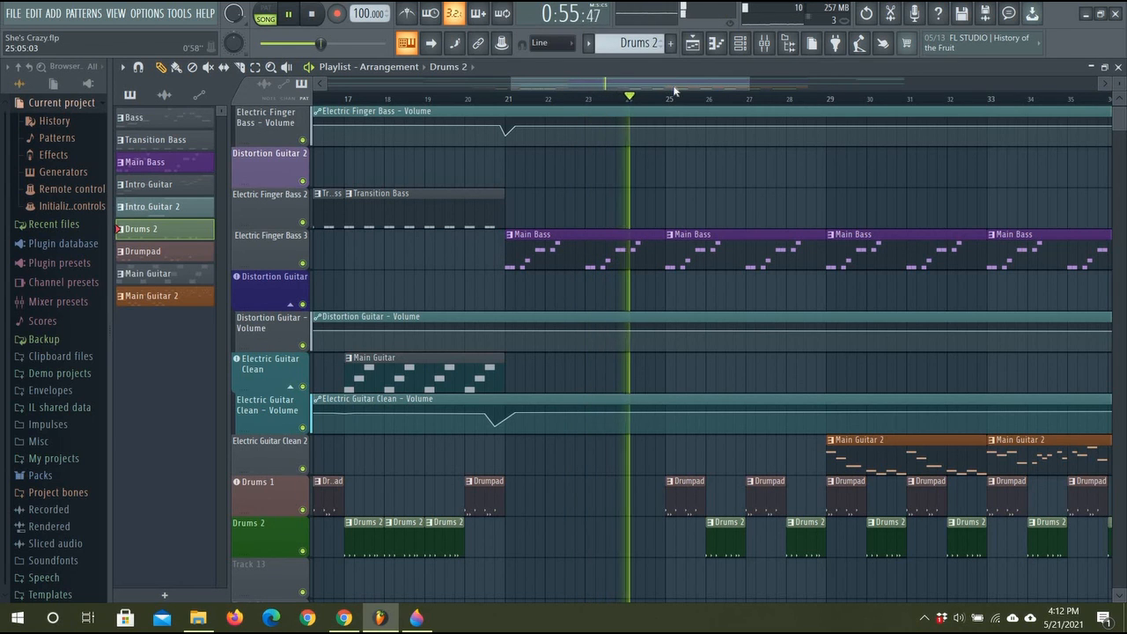
pyautogui.moveTo(675, 91); pyautogui.dragTo(709, 88)
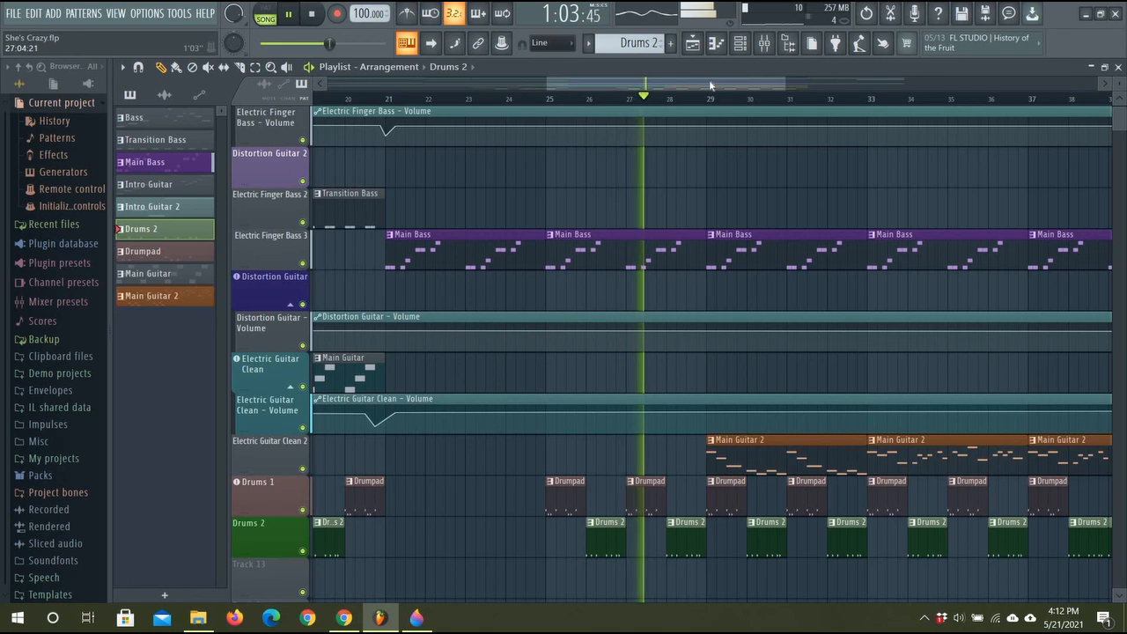
pyautogui.moveTo(710, 86); pyautogui.dragTo(742, 104)
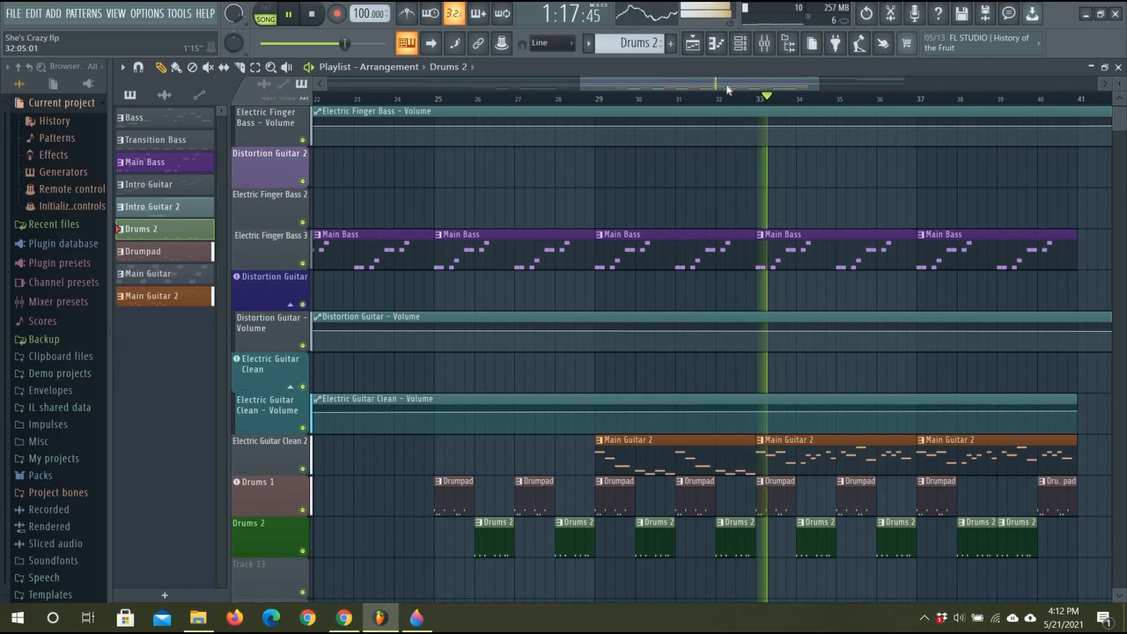
pyautogui.moveTo(741, 89); pyautogui.dragTo(770, 107)
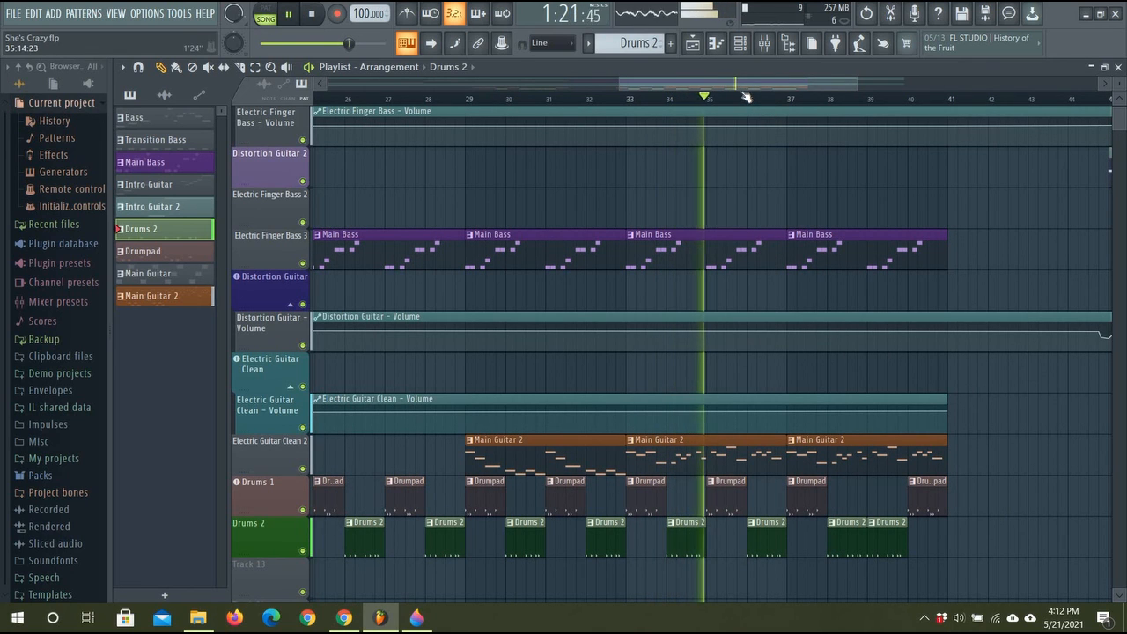
pyautogui.moveTo(800, 83); pyautogui.dragTo(834, 67)
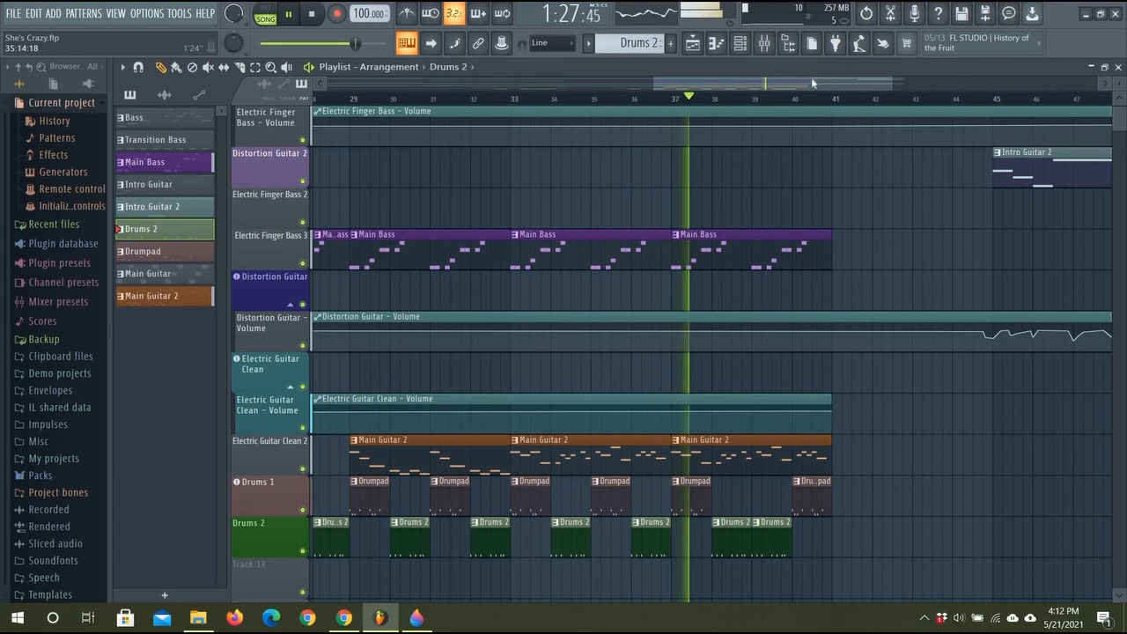
pyautogui.moveTo(819, 85); pyautogui.dragTo(852, 85)
pyautogui.scroll(1, 854, 197)
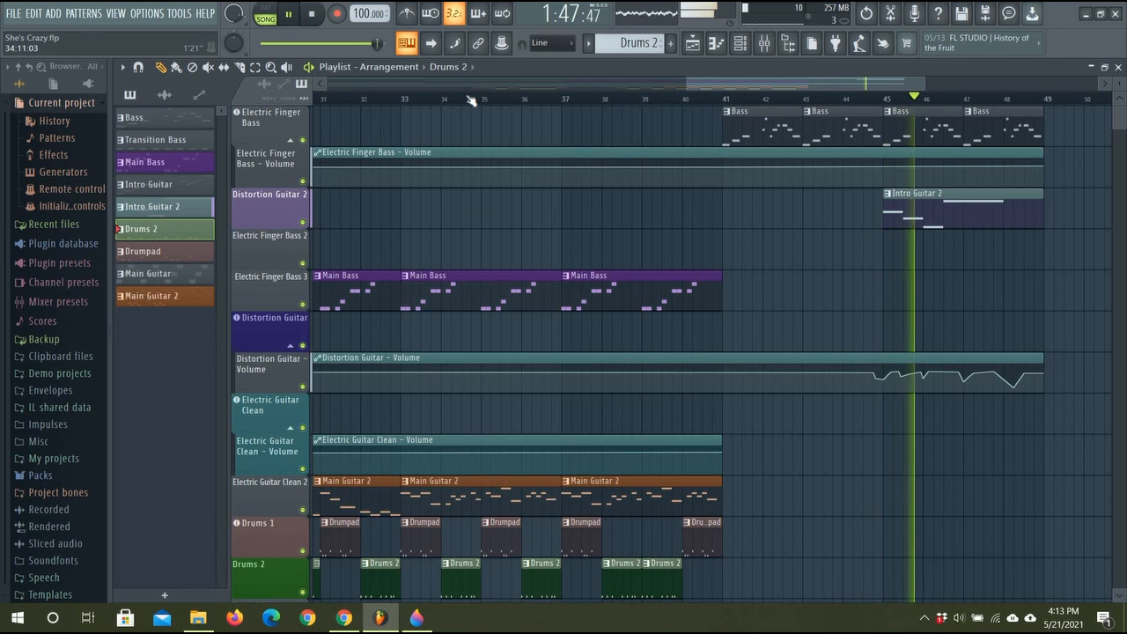
pyautogui.click(300, 21)
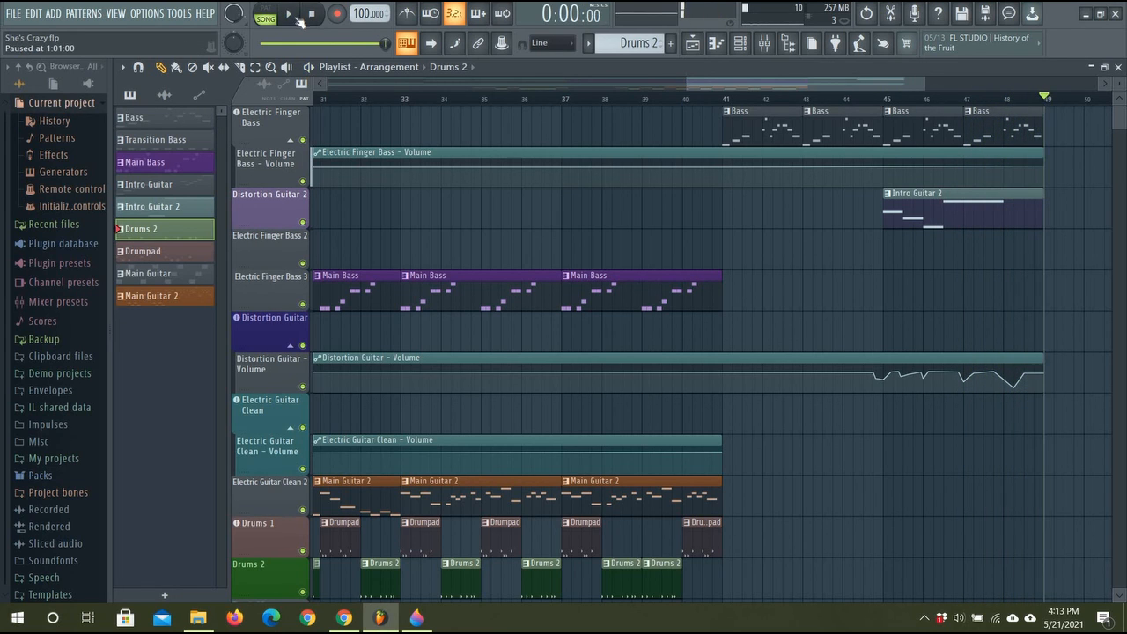